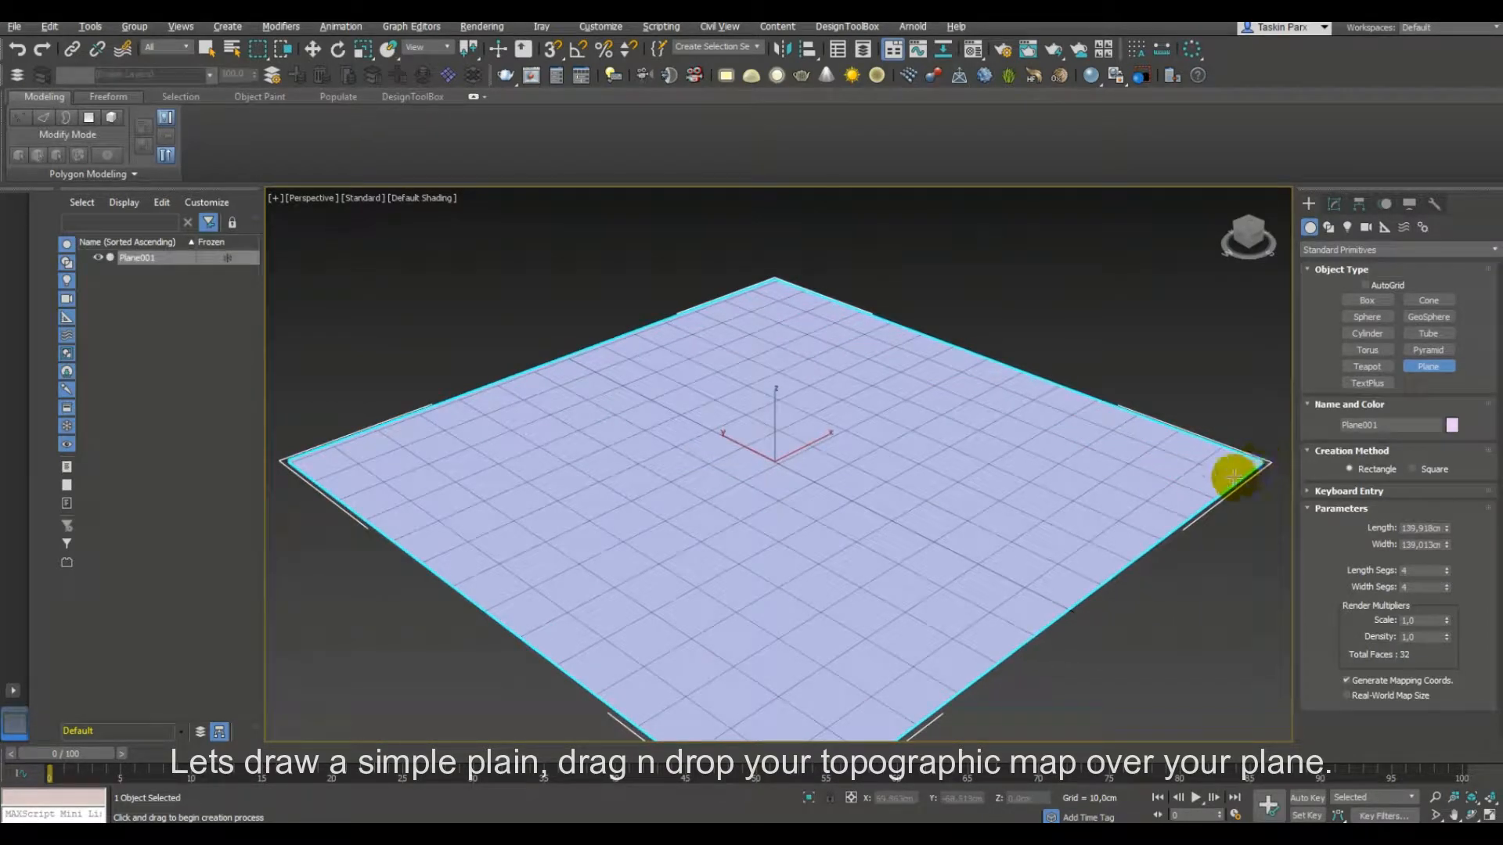
End plane creation and apply the topographic contour map image from the desktop to the plane.
{"action": "right_click", "coordinate": [1120, 428]}
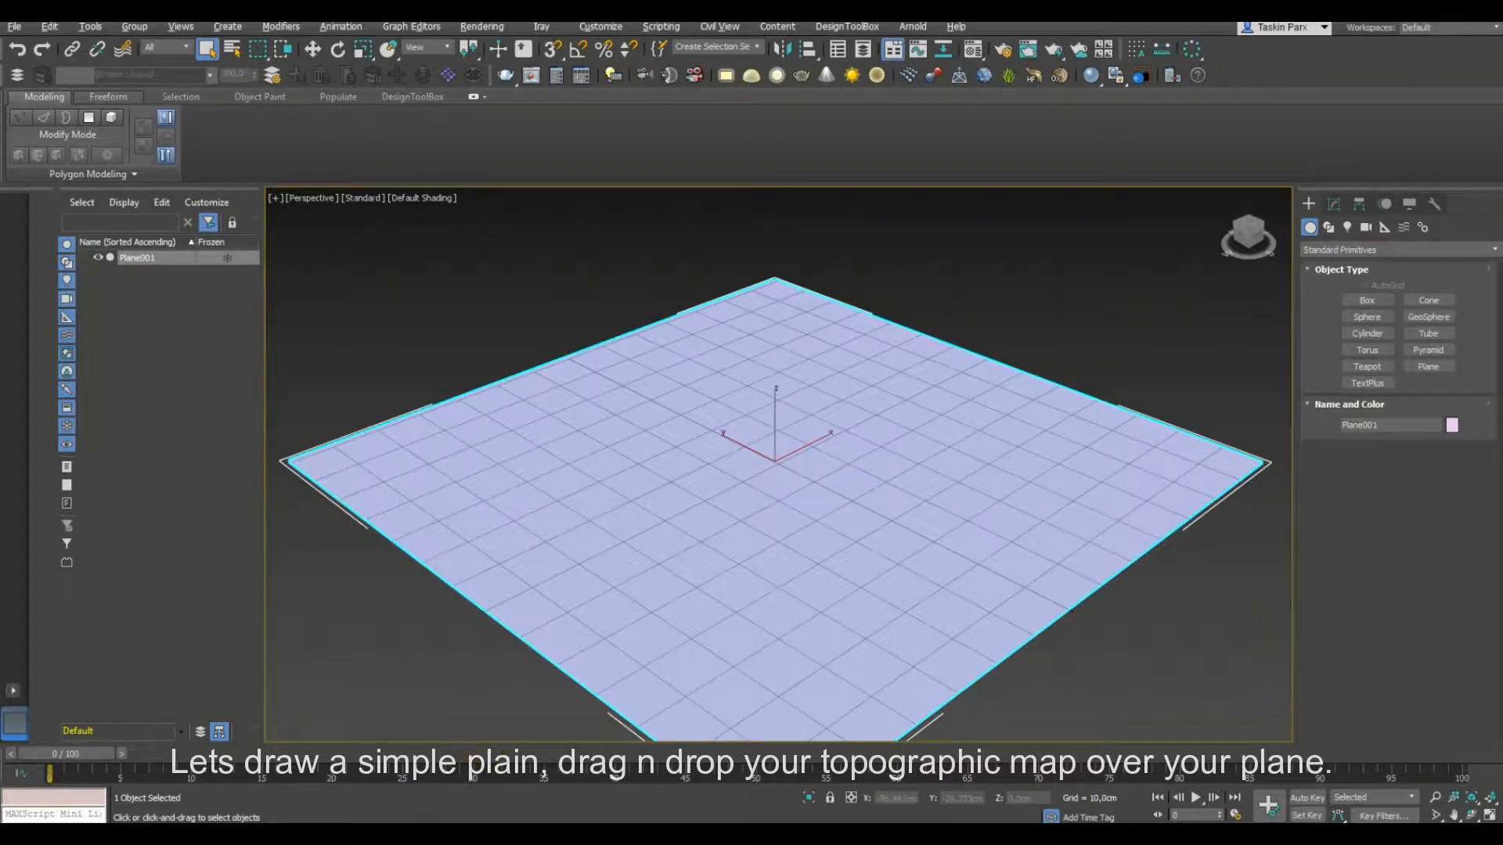
{"action": "mouse_move", "coordinate": [332, 834]}
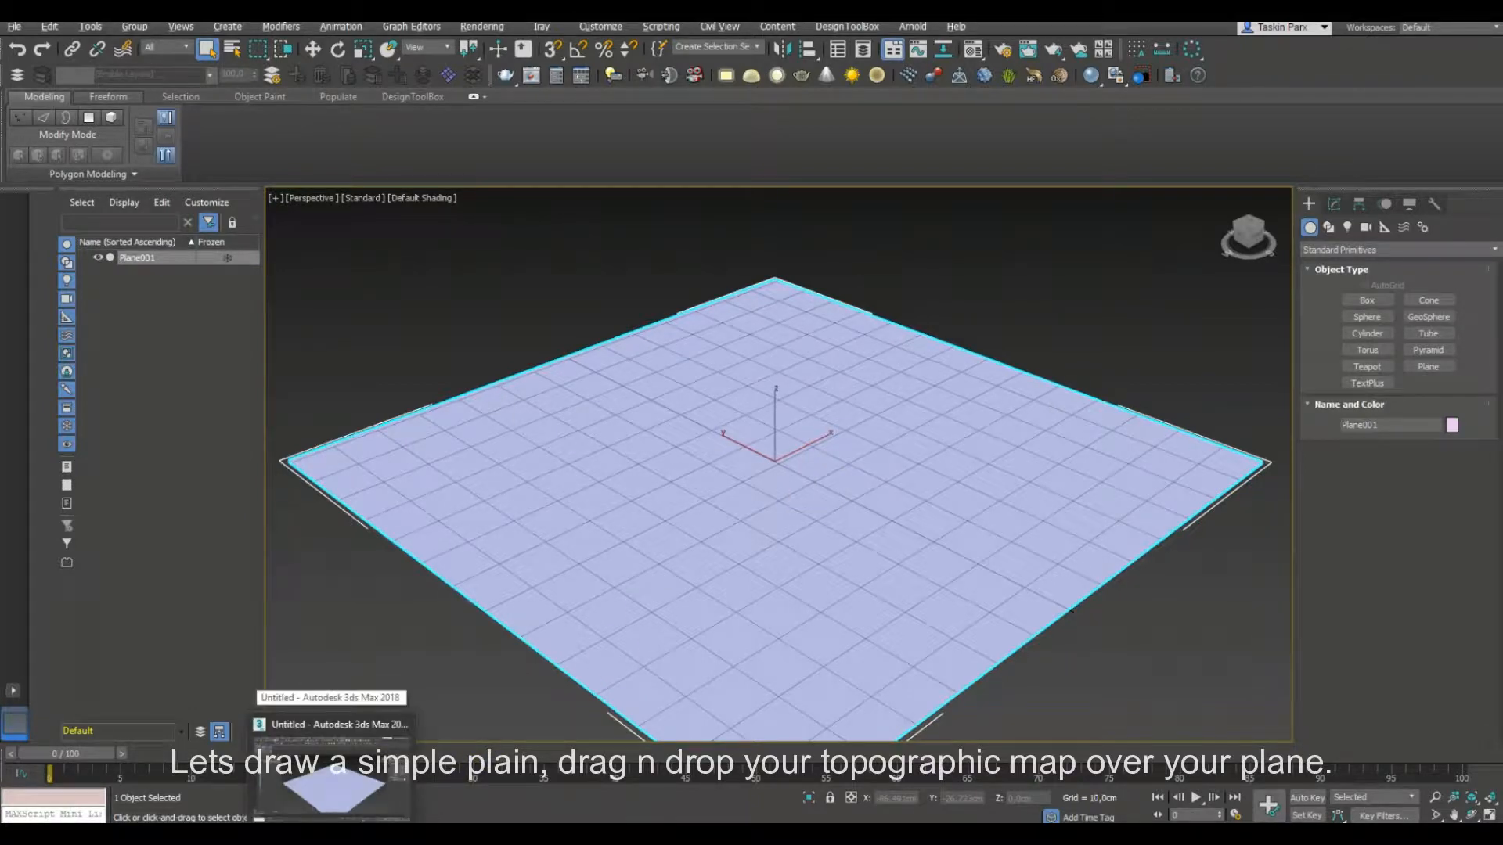
{"action": "left_click", "coordinate": [339, 834]}
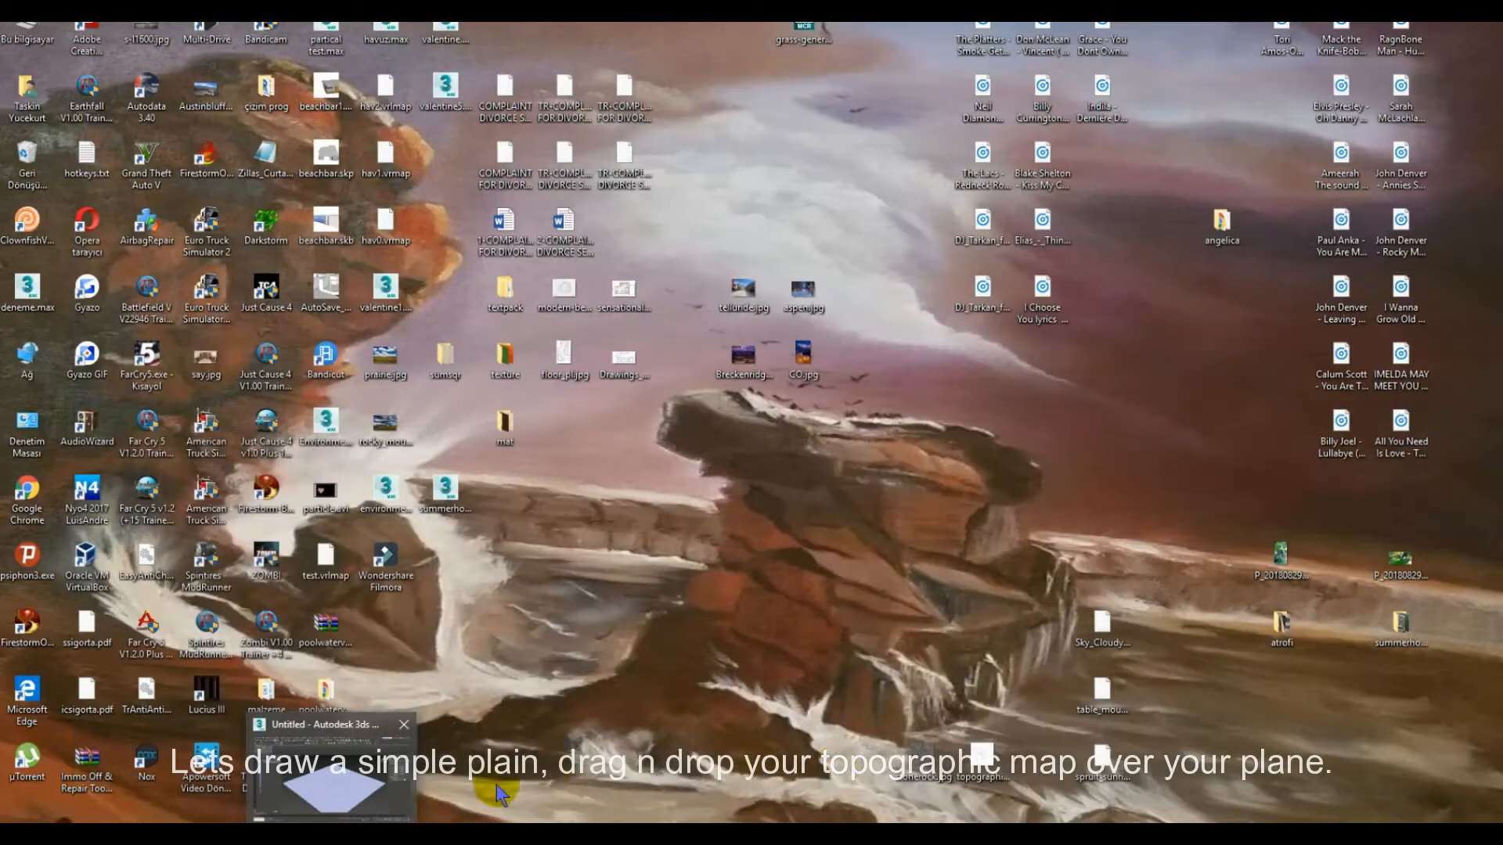
{"action": "left_click_drag", "start_coordinate": [981, 756], "coordinate": [768, 527]}
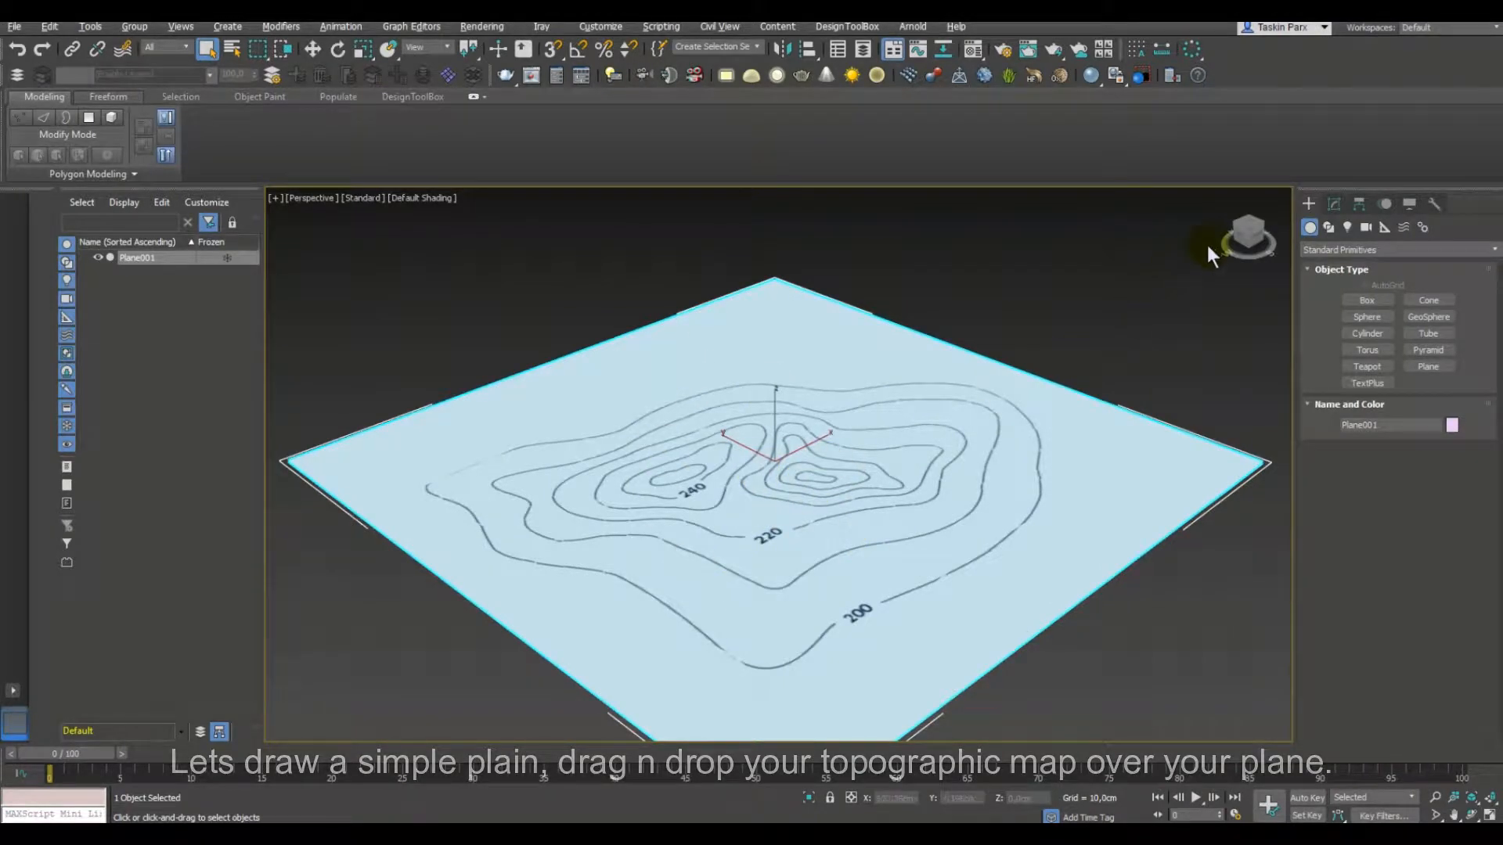
Trace the outermost 200 contour of the map with a Line spline, starting at its upper-left corner, and close the spline.
{"action": "left_click", "coordinate": [1250, 230]}
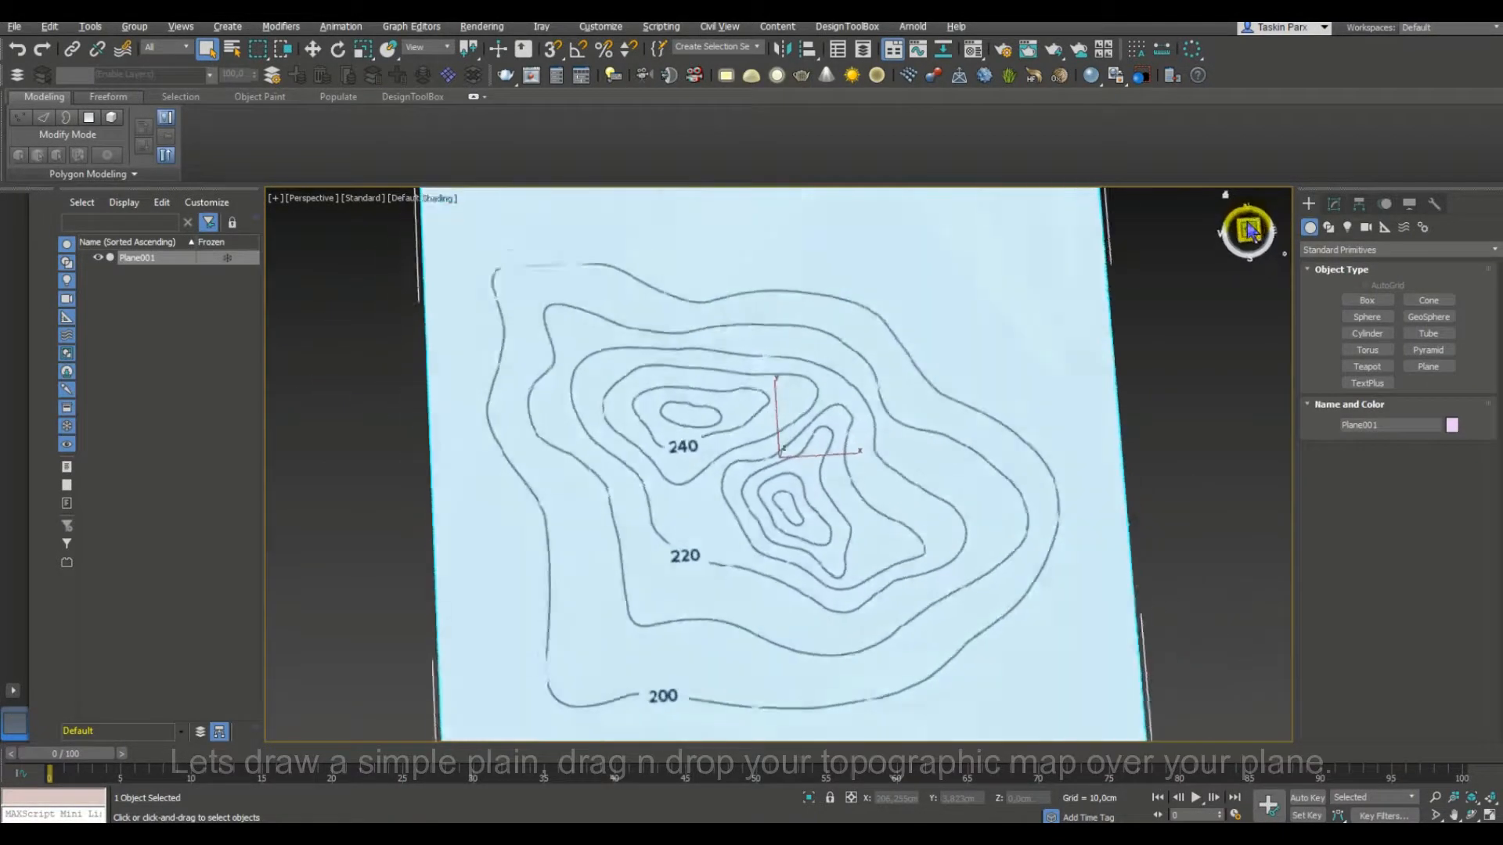
{"action": "left_click", "coordinate": [1333, 205]}
{"action": "left_click", "coordinate": [1307, 204]}
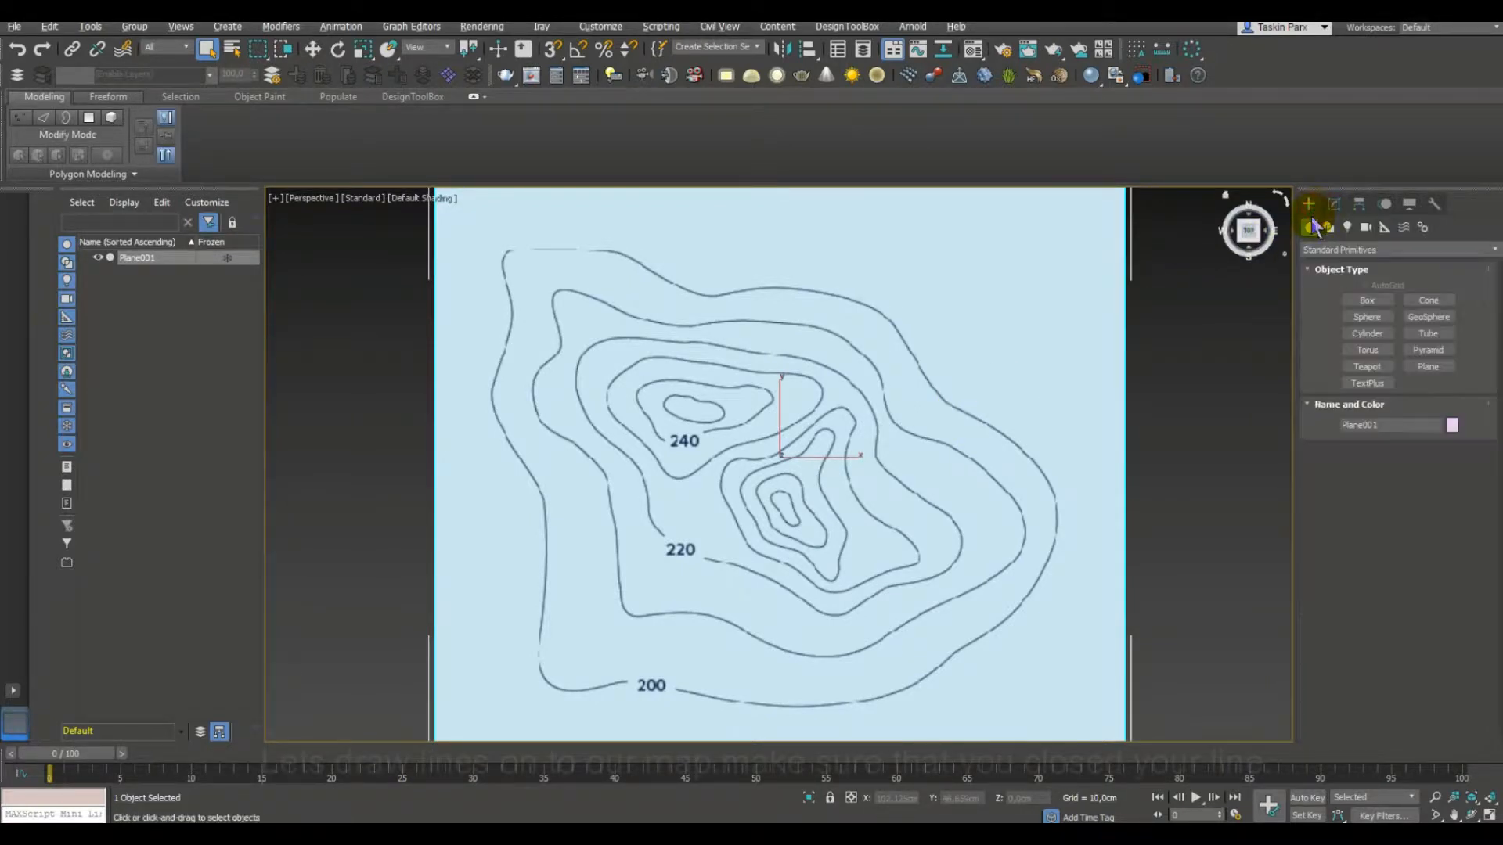
{"action": "left_click", "coordinate": [1328, 228]}
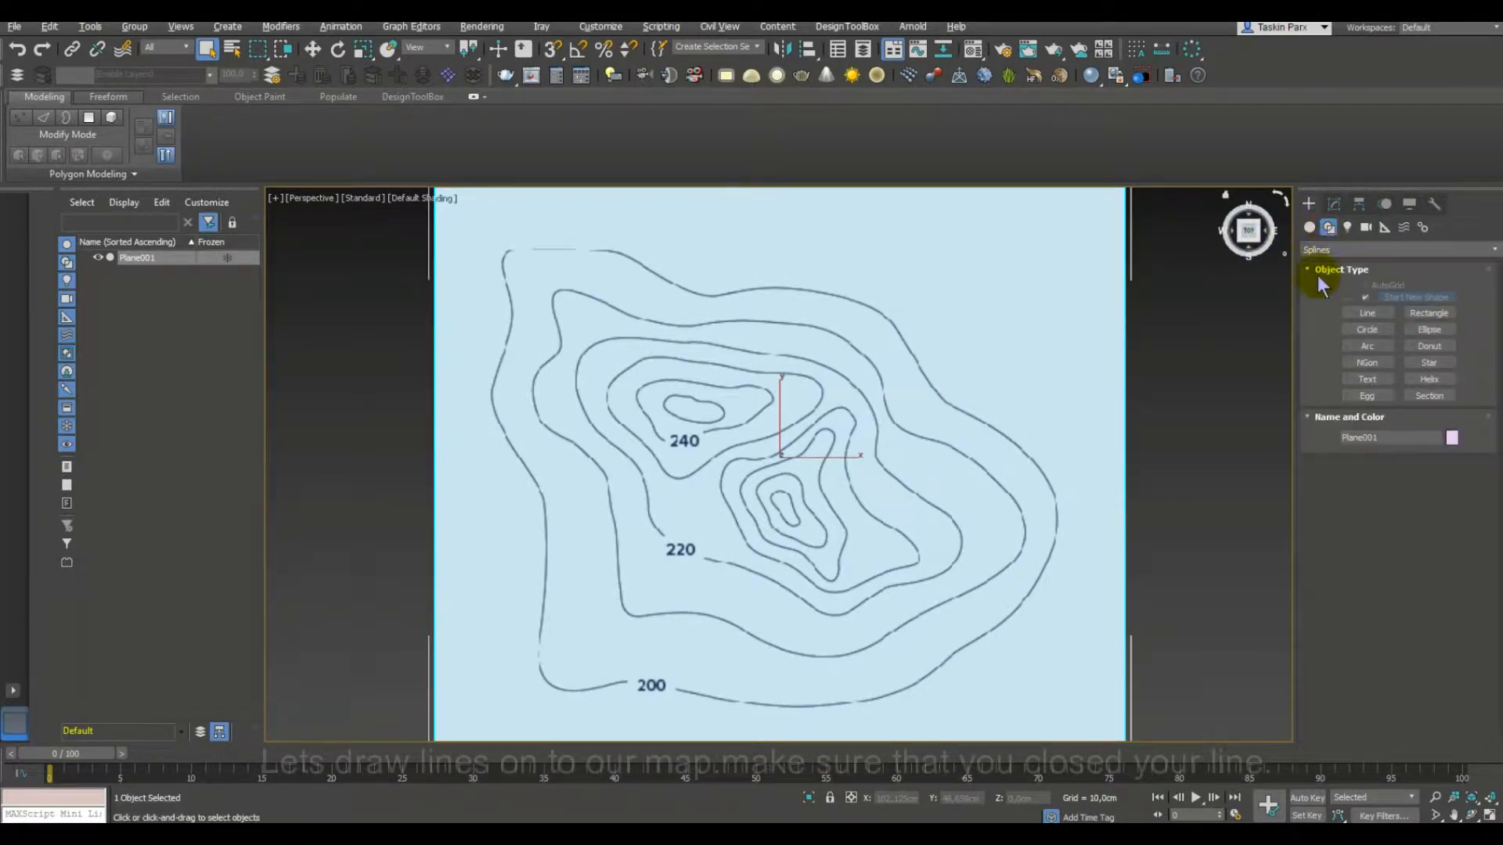
{"action": "left_click", "coordinate": [1346, 313]}
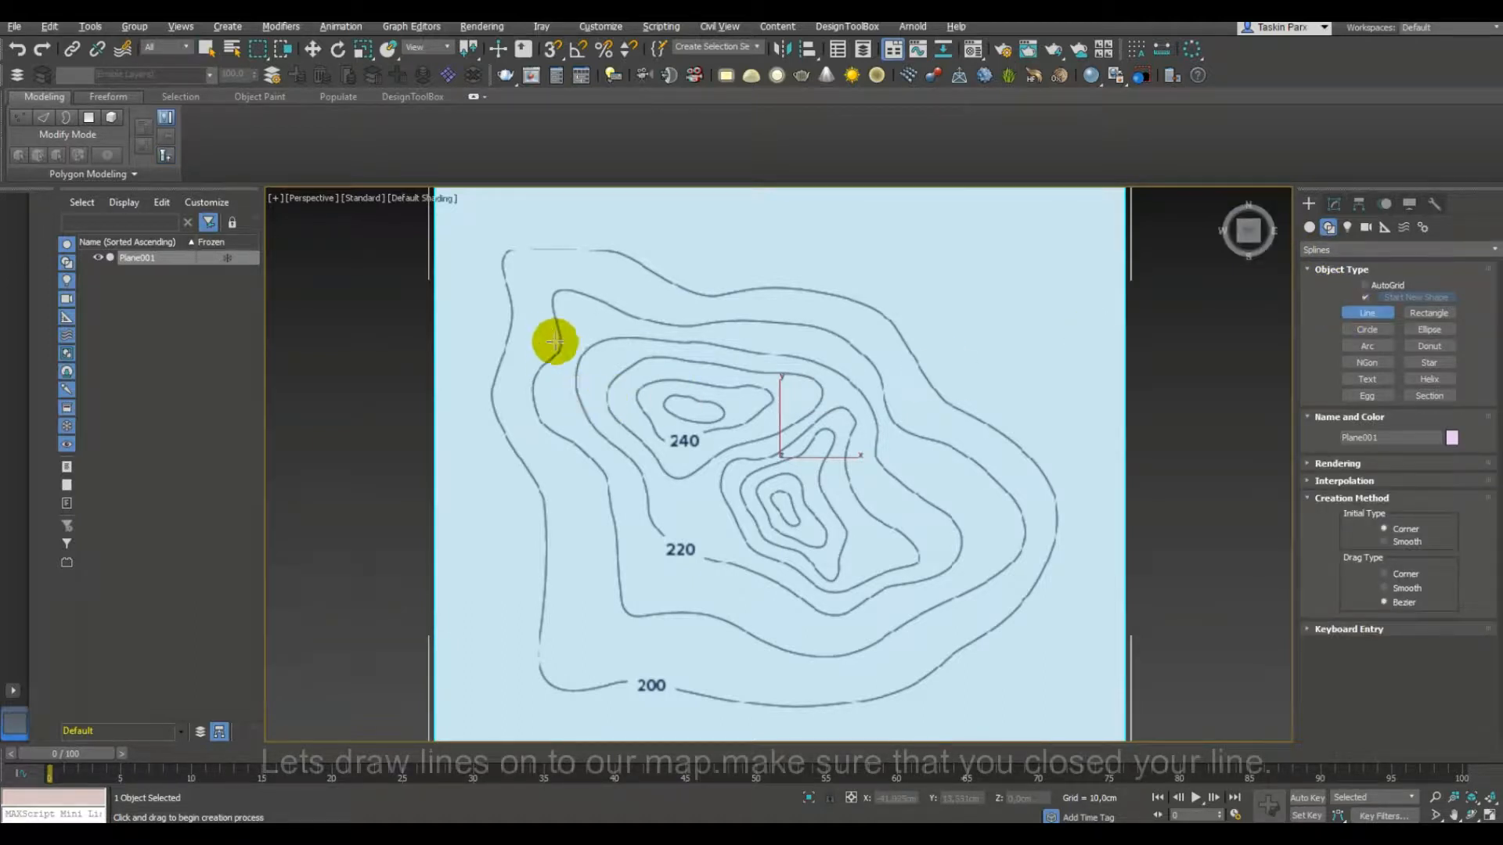
{"action": "left_click", "coordinate": [505, 251]}
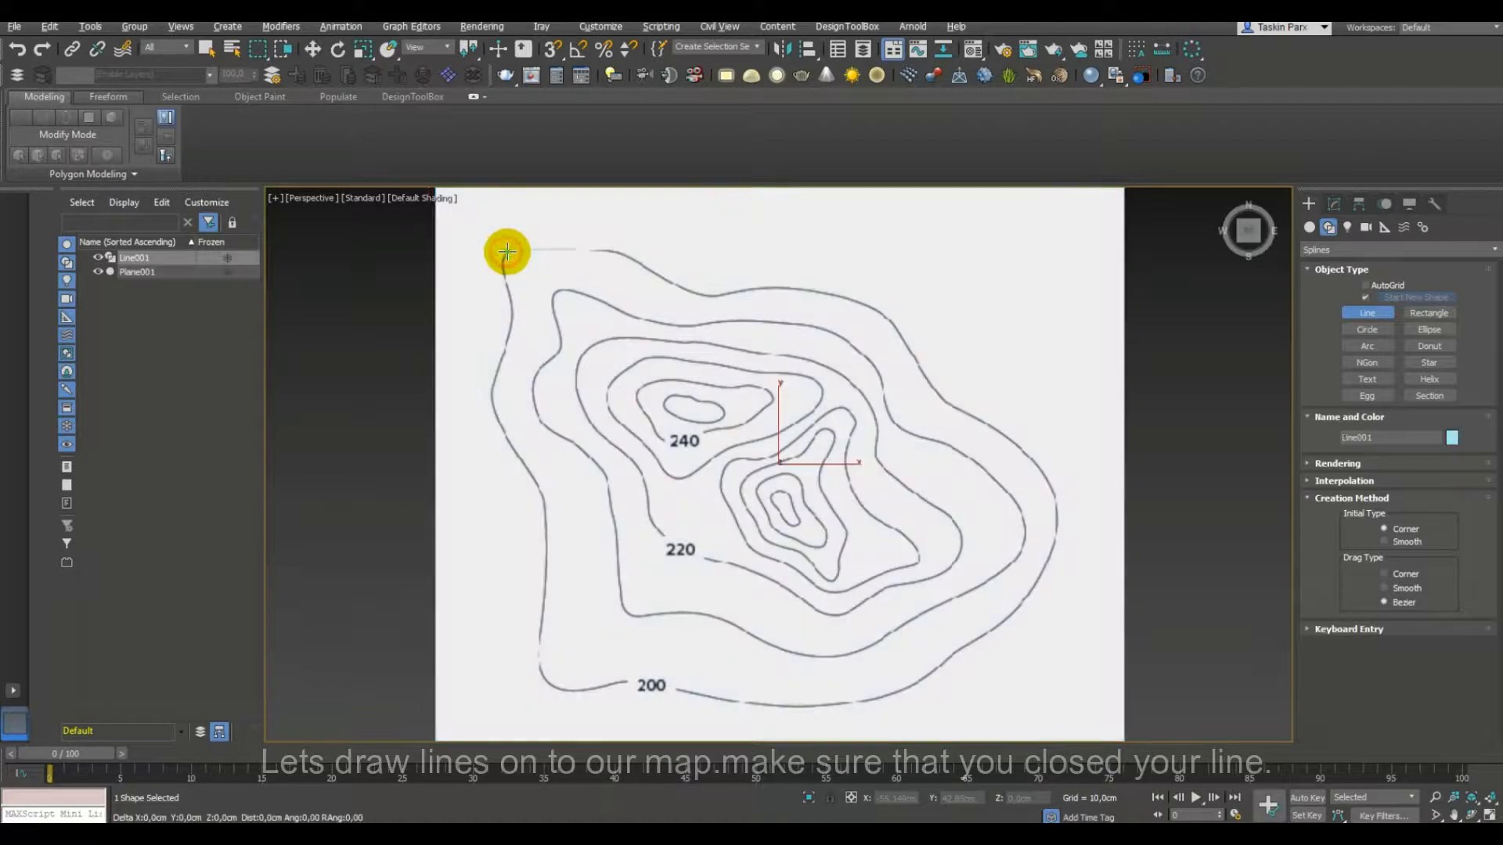
{"action": "left_click", "coordinate": [561, 250]}
{"action": "left_click", "coordinate": [588, 249]}
{"action": "left_click", "coordinate": [610, 250]}
{"action": "left_click", "coordinate": [649, 273]}
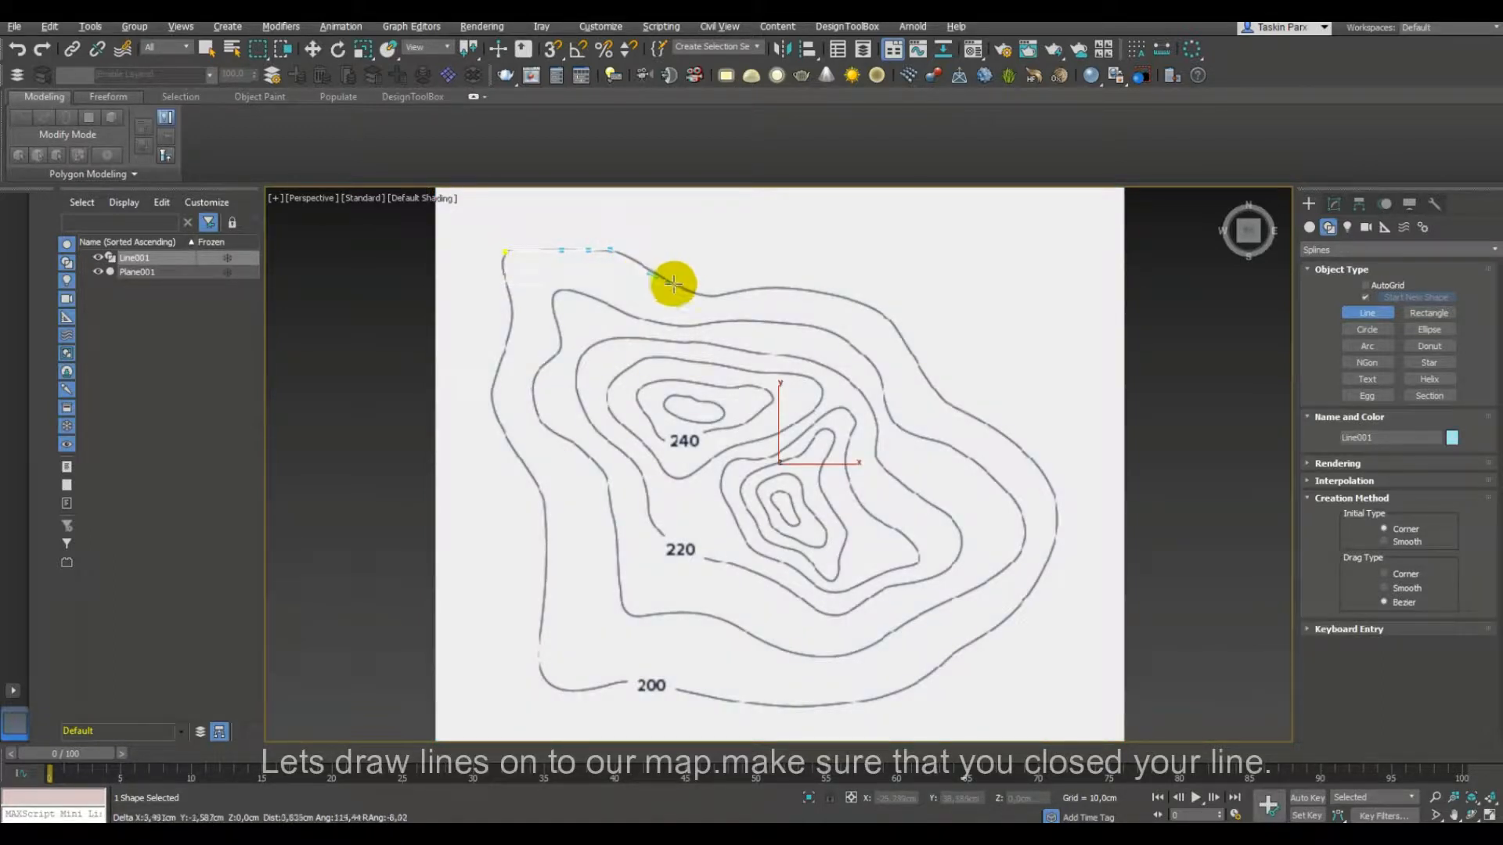
{"action": "left_click", "coordinate": [686, 287]}
{"action": "left_click", "coordinate": [719, 295]}
{"action": "left_click", "coordinate": [749, 289]}
{"action": "left_click", "coordinate": [780, 285]}
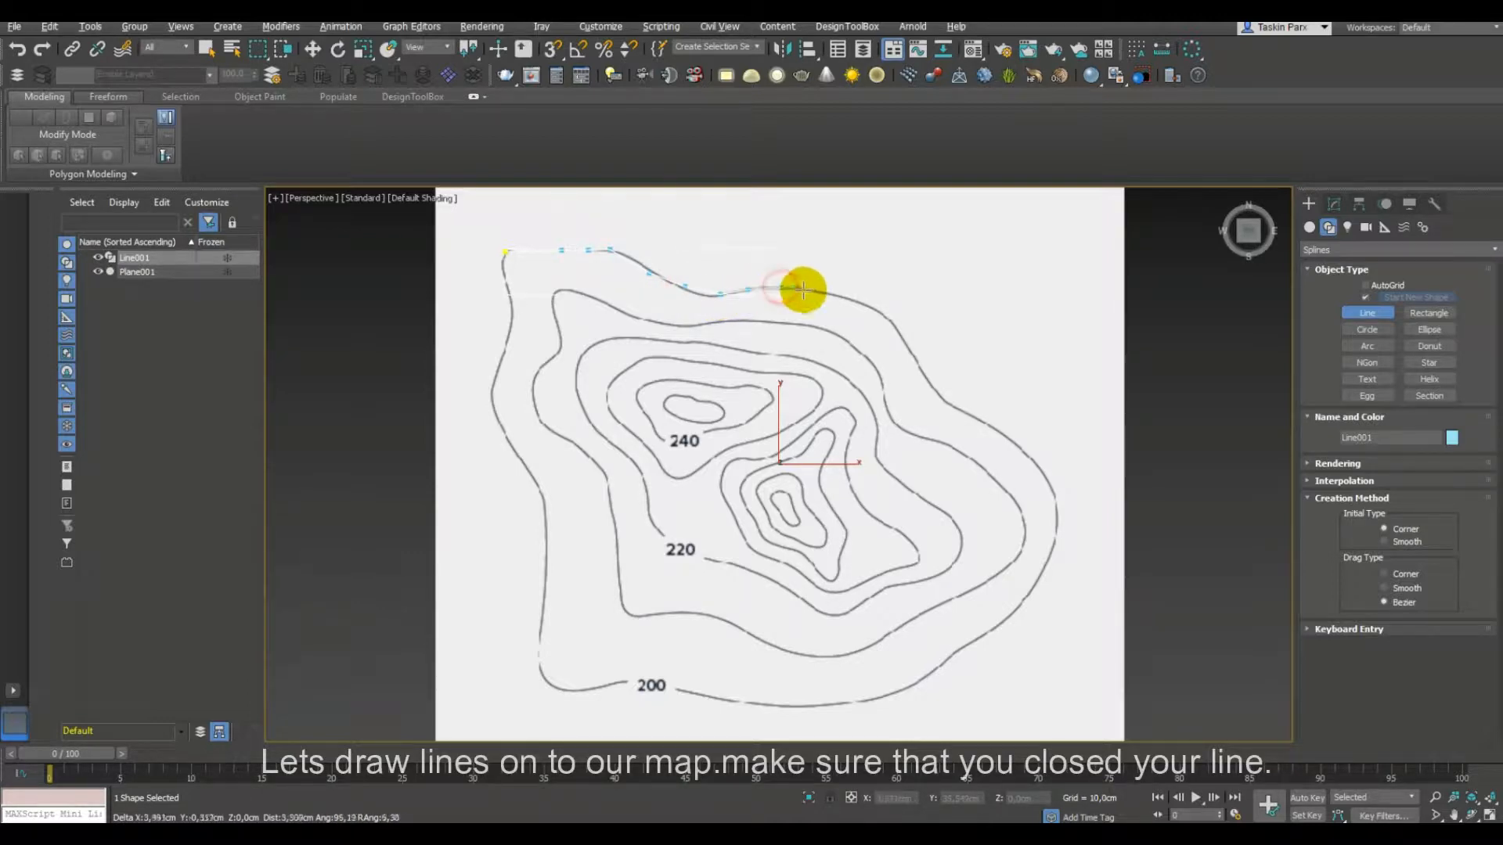
{"action": "left_click", "coordinate": [824, 292]}
{"action": "left_click", "coordinate": [868, 304]}
{"action": "left_click", "coordinate": [904, 332]}
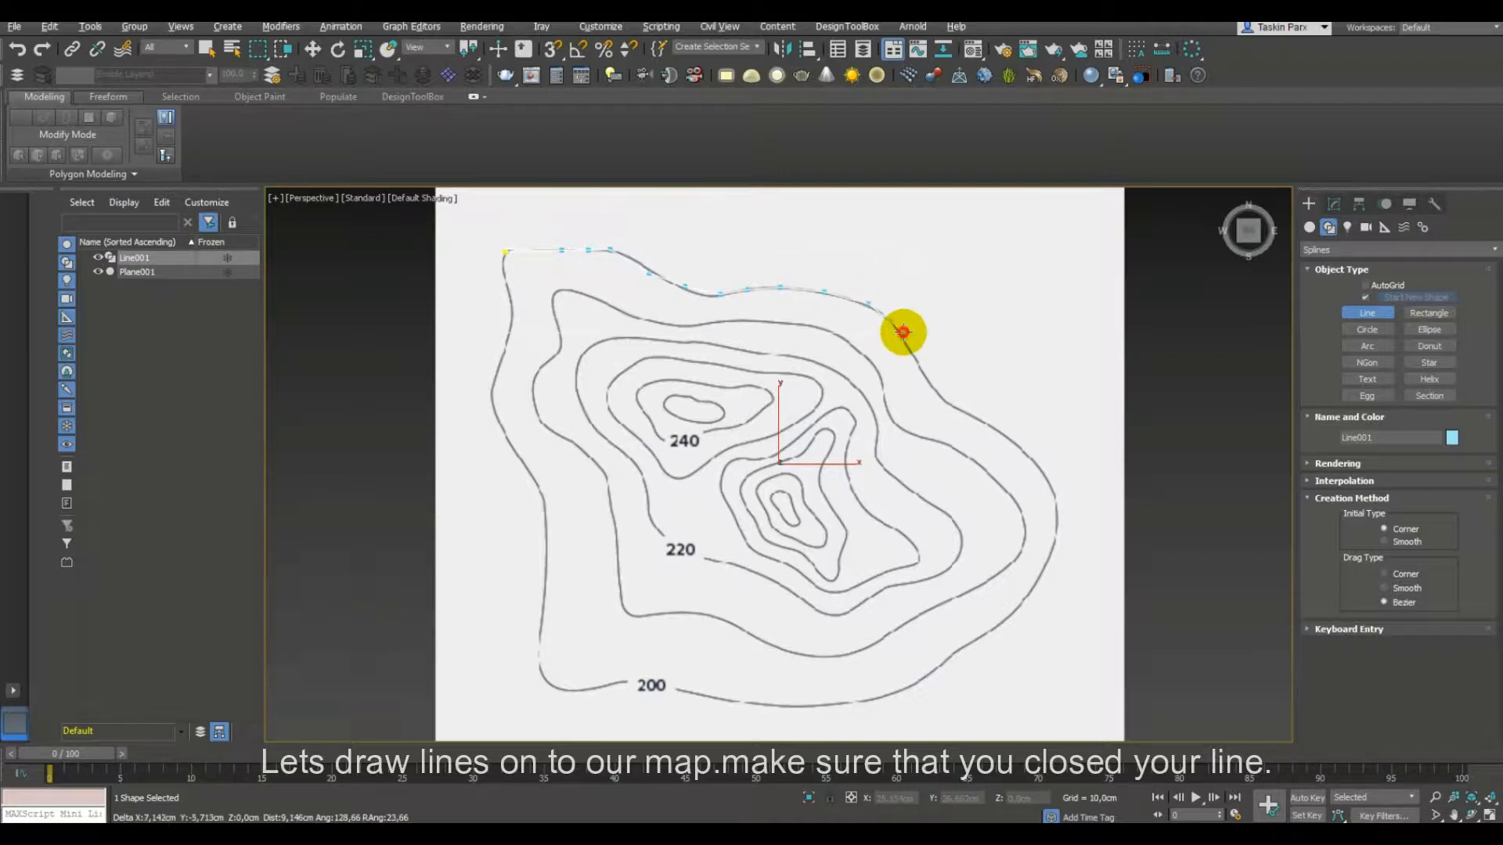
{"action": "left_click", "coordinate": [922, 367]}
{"action": "left_click", "coordinate": [943, 399]}
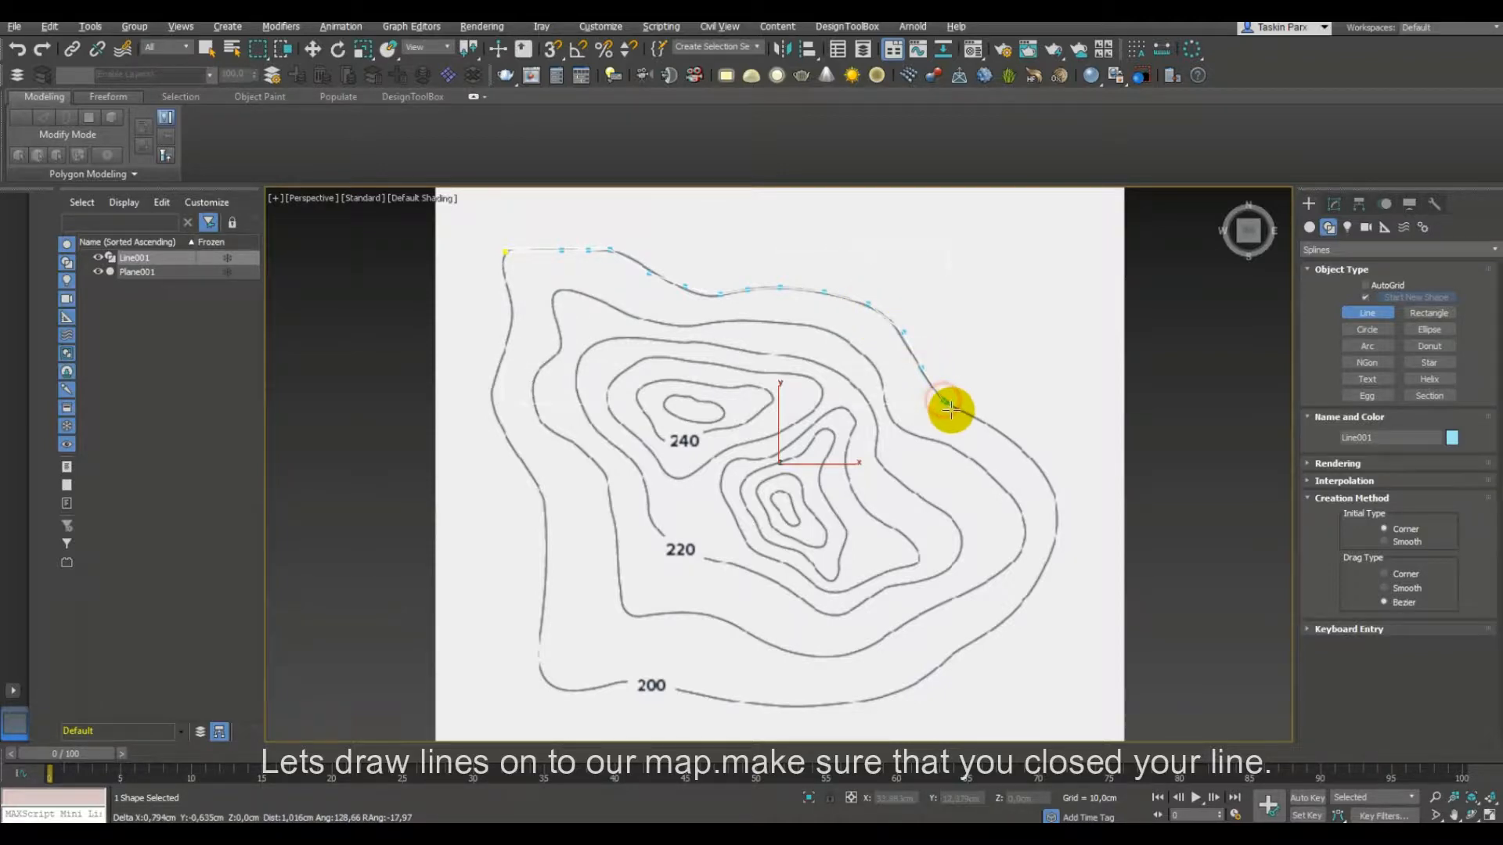
{"action": "left_click", "coordinate": [993, 428]}
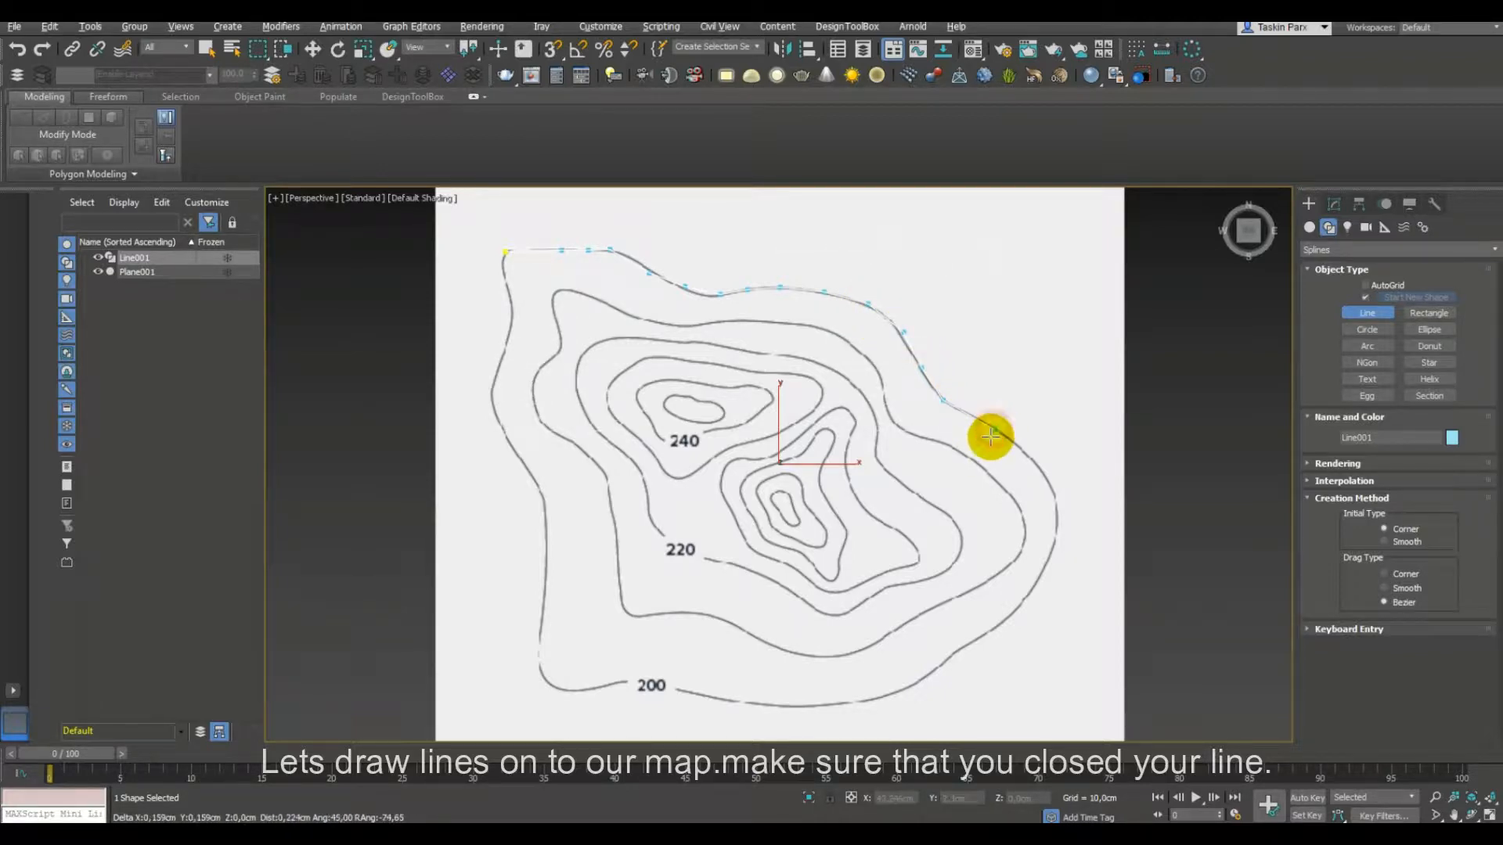
{"action": "left_click", "coordinate": [1027, 454]}
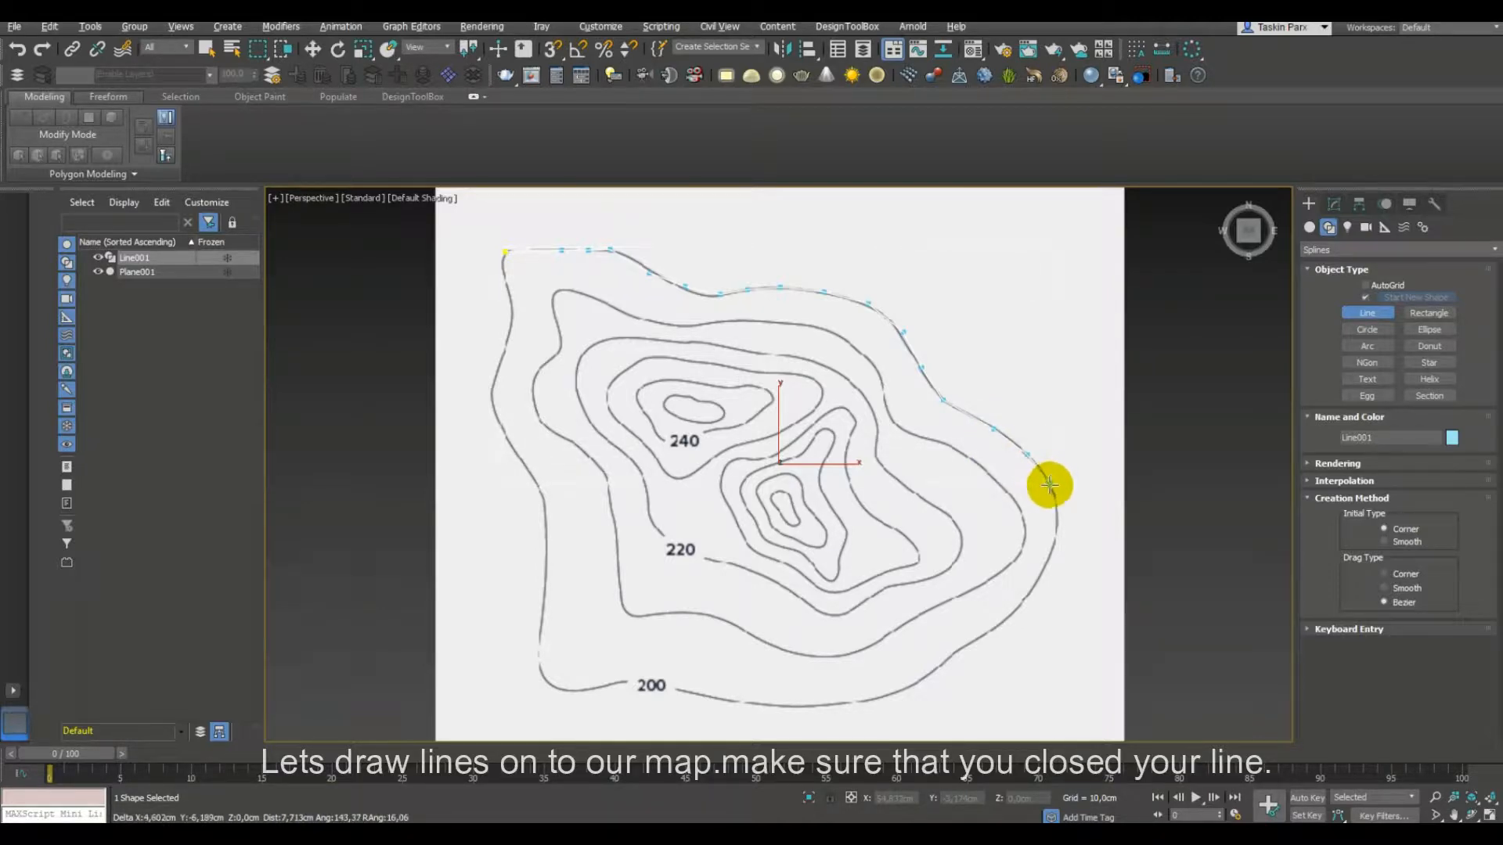
{"action": "left_click", "coordinate": [1048, 486]}
{"action": "left_click", "coordinate": [1055, 516]}
{"action": "left_click", "coordinate": [1037, 586]}
{"action": "left_click", "coordinate": [1012, 610]}
{"action": "left_click", "coordinate": [975, 640]}
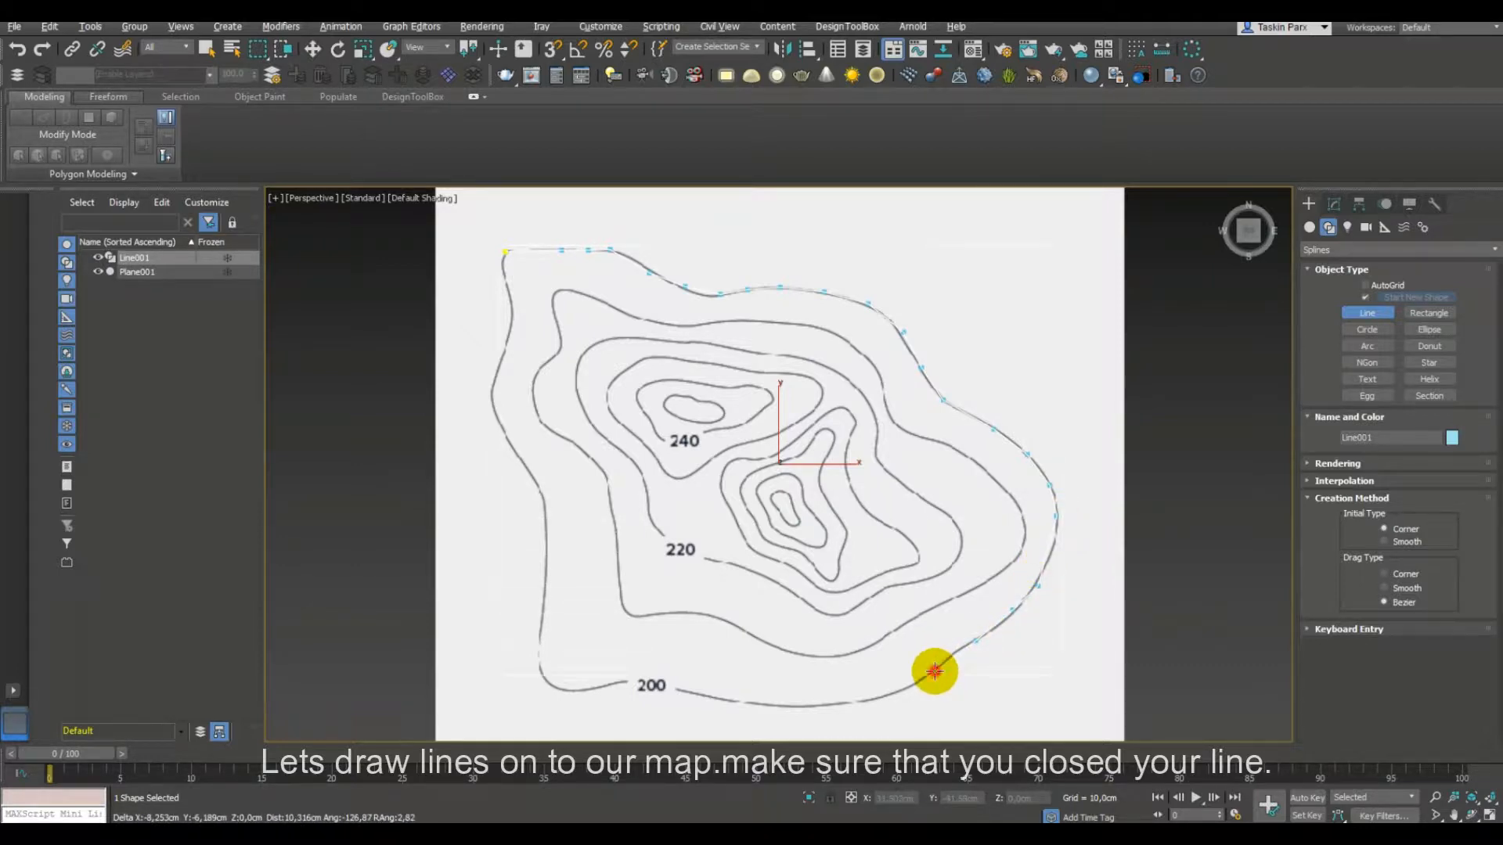
{"action": "left_click", "coordinate": [934, 671]}
{"action": "left_click", "coordinate": [892, 694]}
{"action": "left_click", "coordinate": [843, 701]}
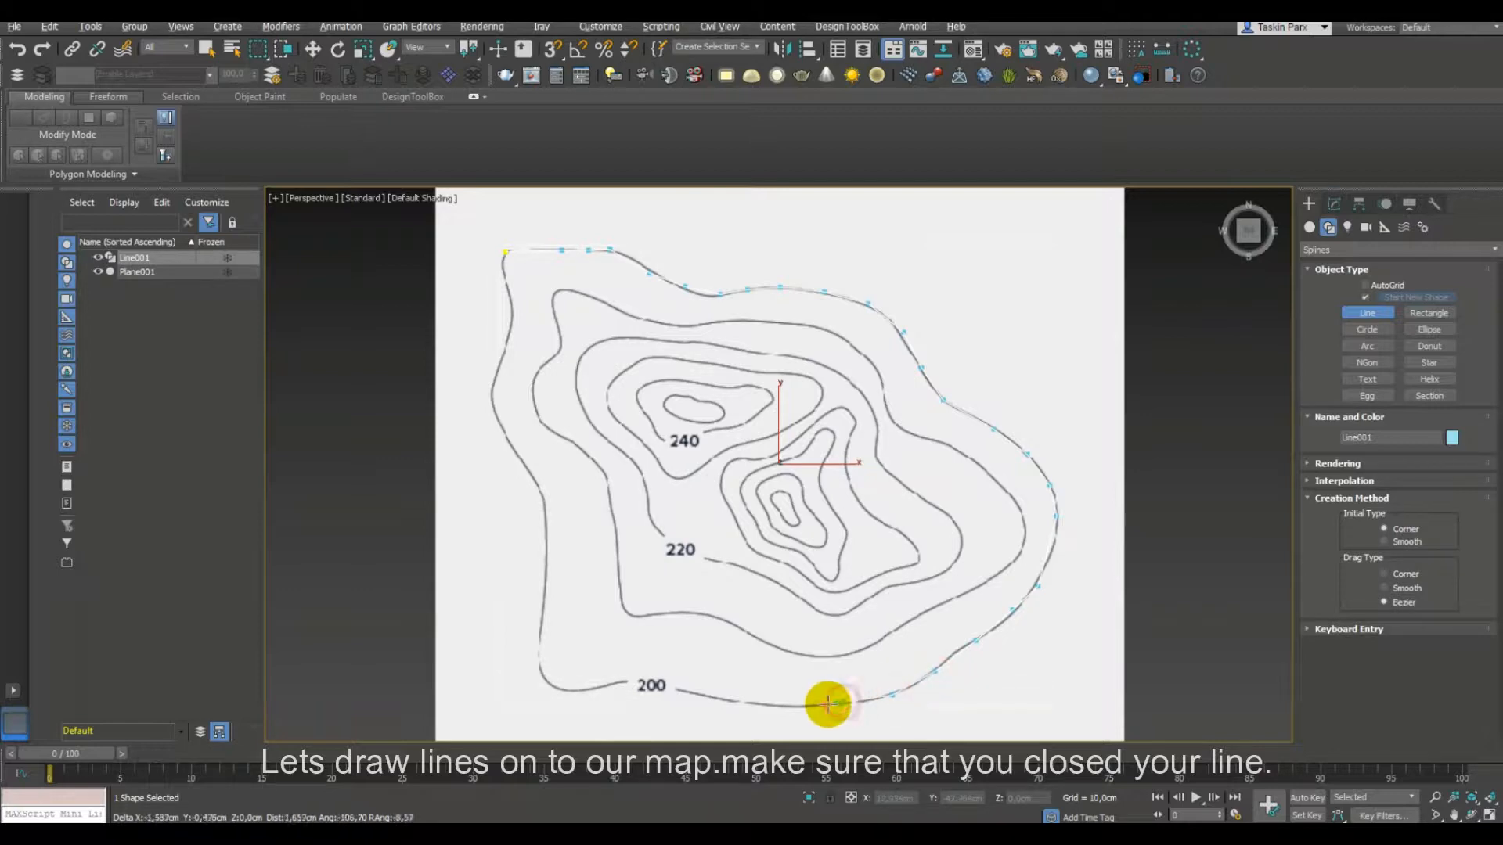
{"action": "left_click", "coordinate": [782, 704]}
{"action": "left_click", "coordinate": [740, 702]}
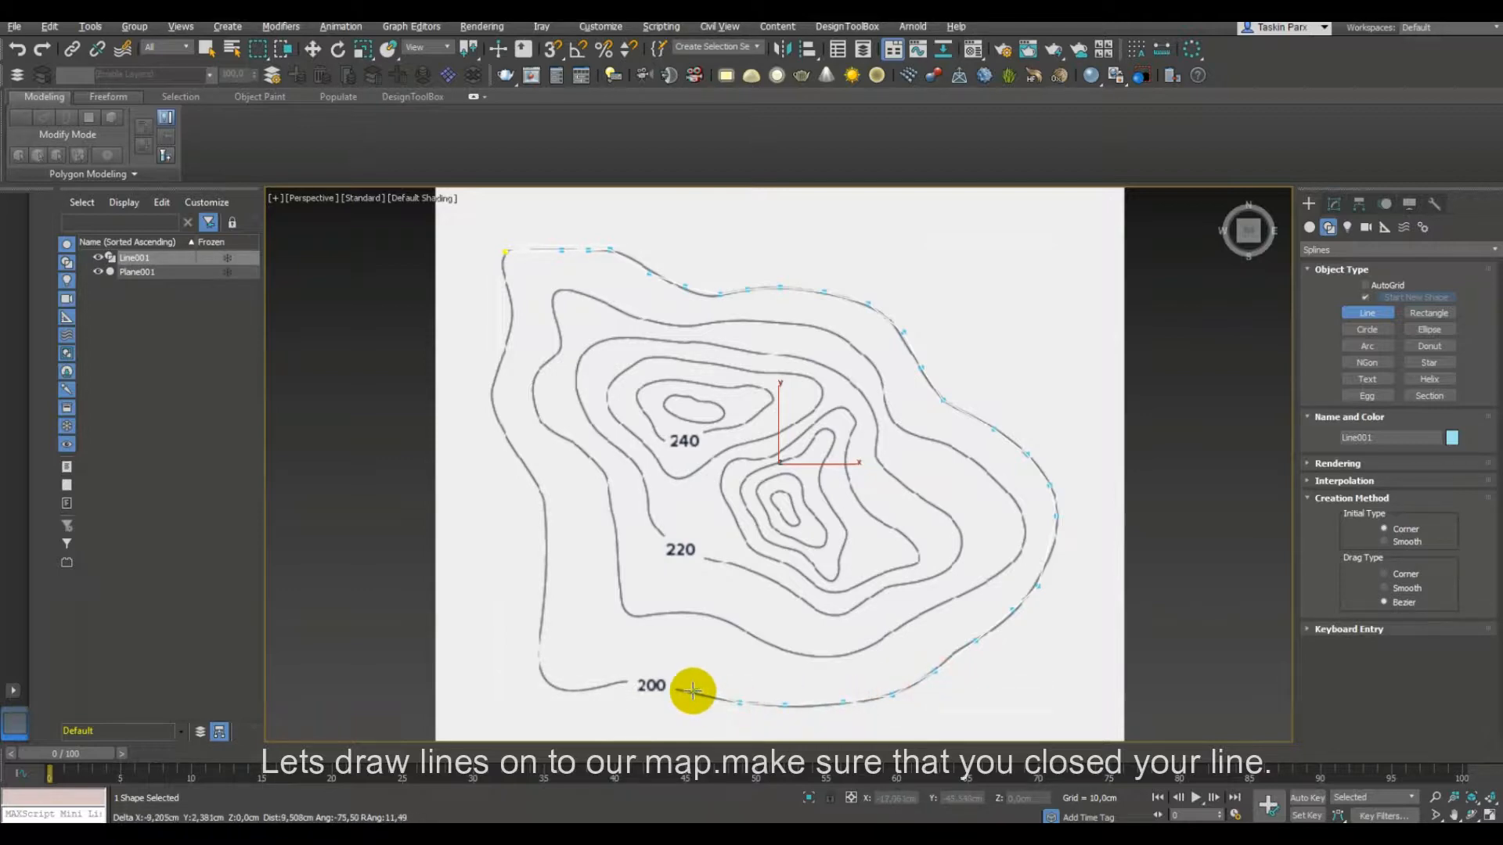
{"action": "left_click", "coordinate": [666, 685]}
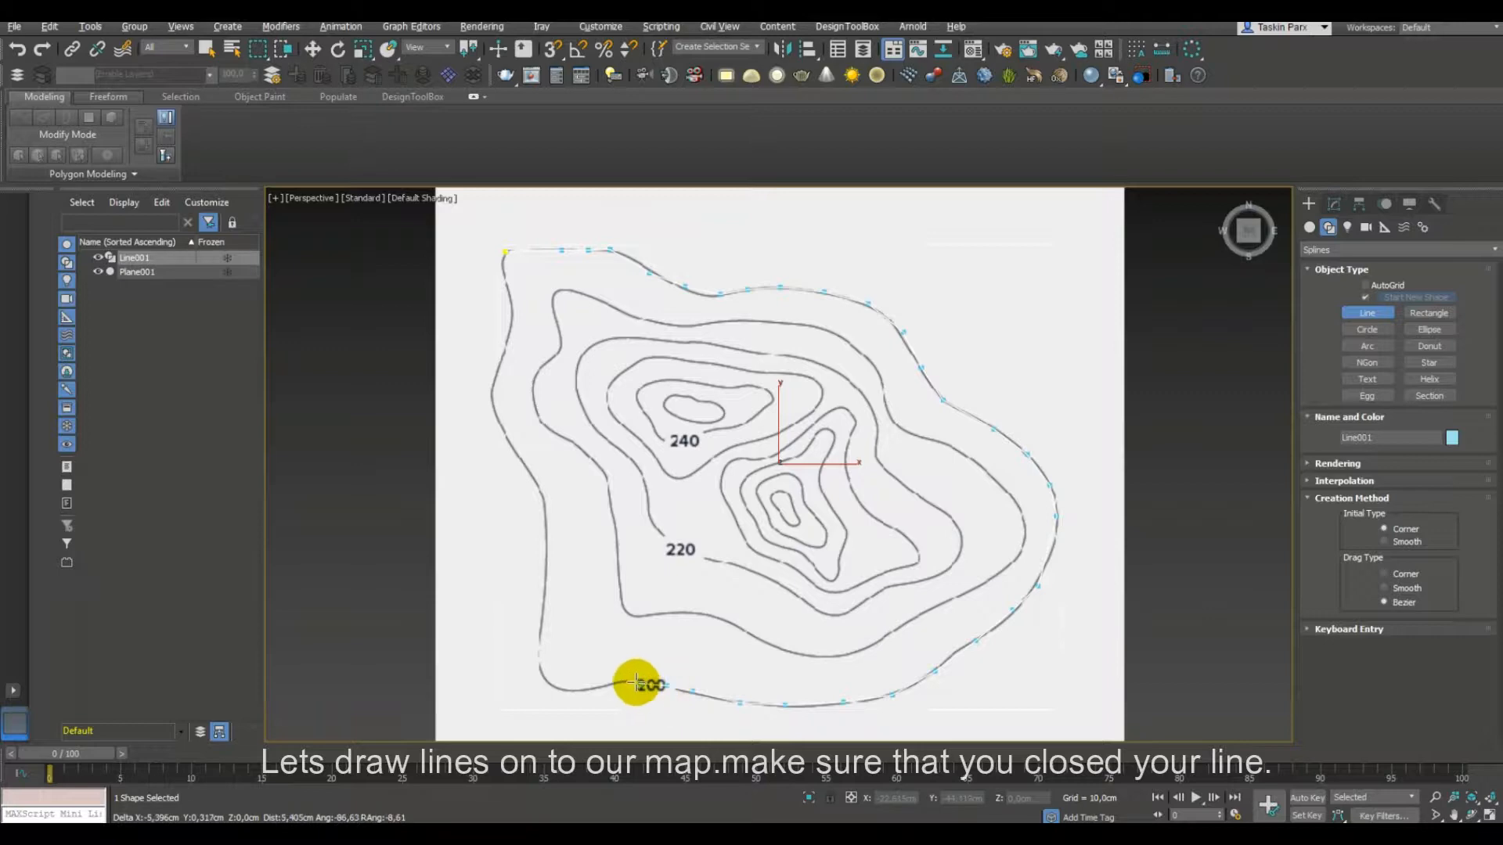
{"action": "left_click", "coordinate": [629, 679]}
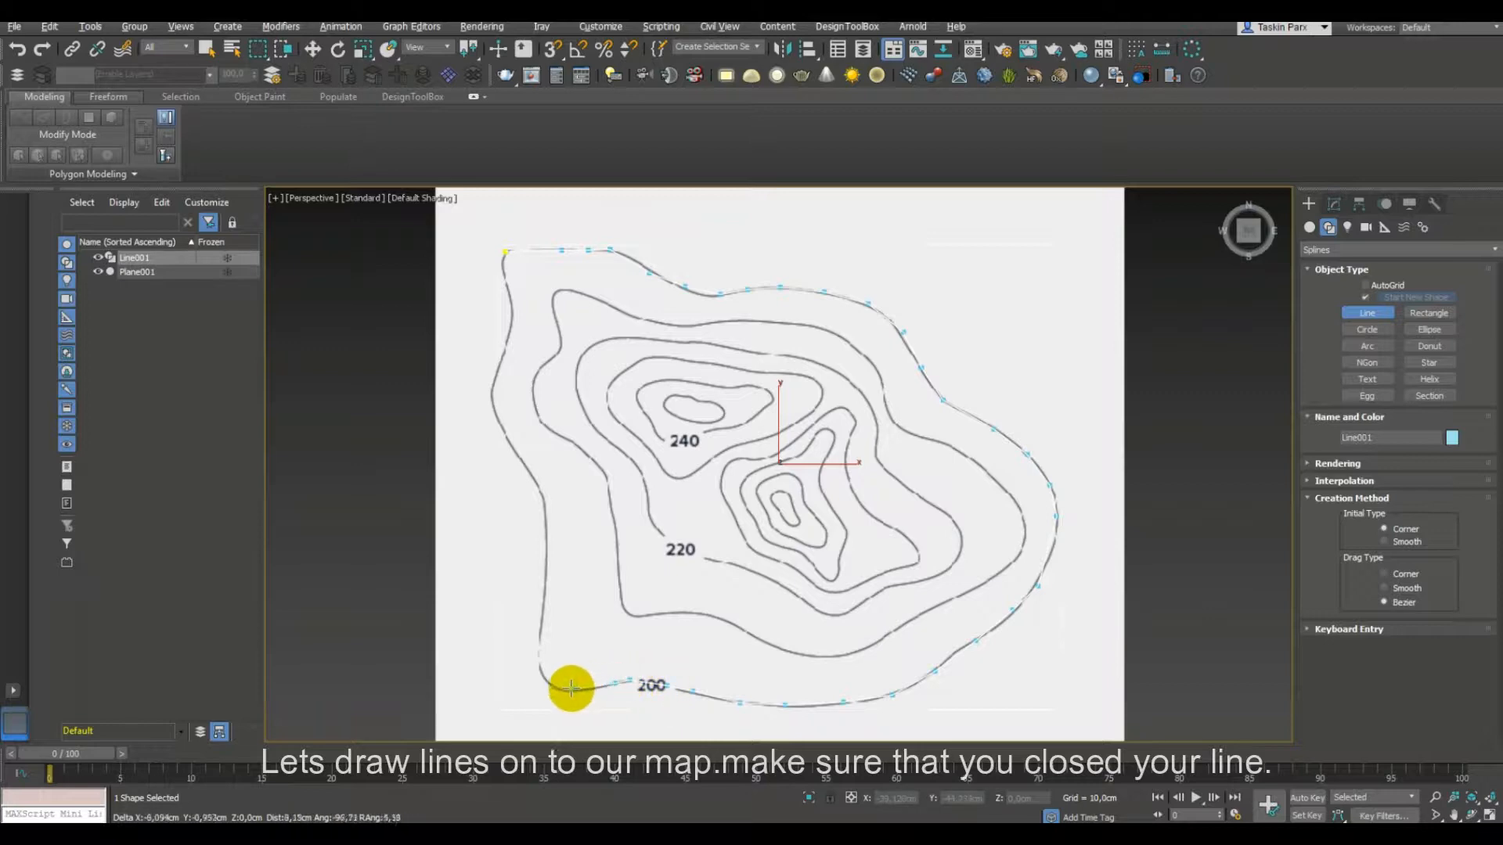
{"action": "left_click", "coordinate": [550, 682]}
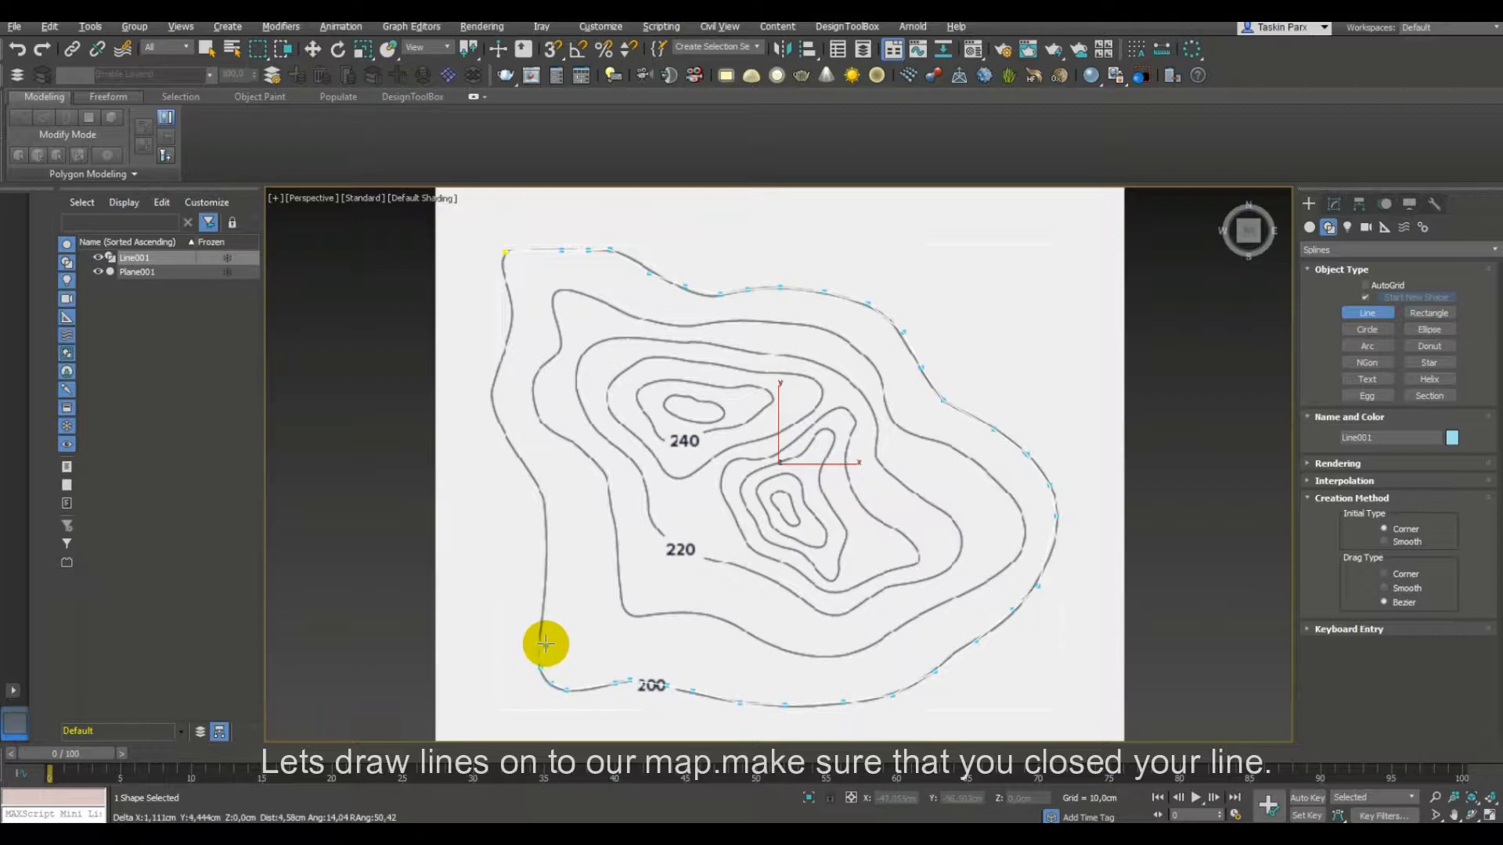
{"action": "left_click", "coordinate": [544, 593]}
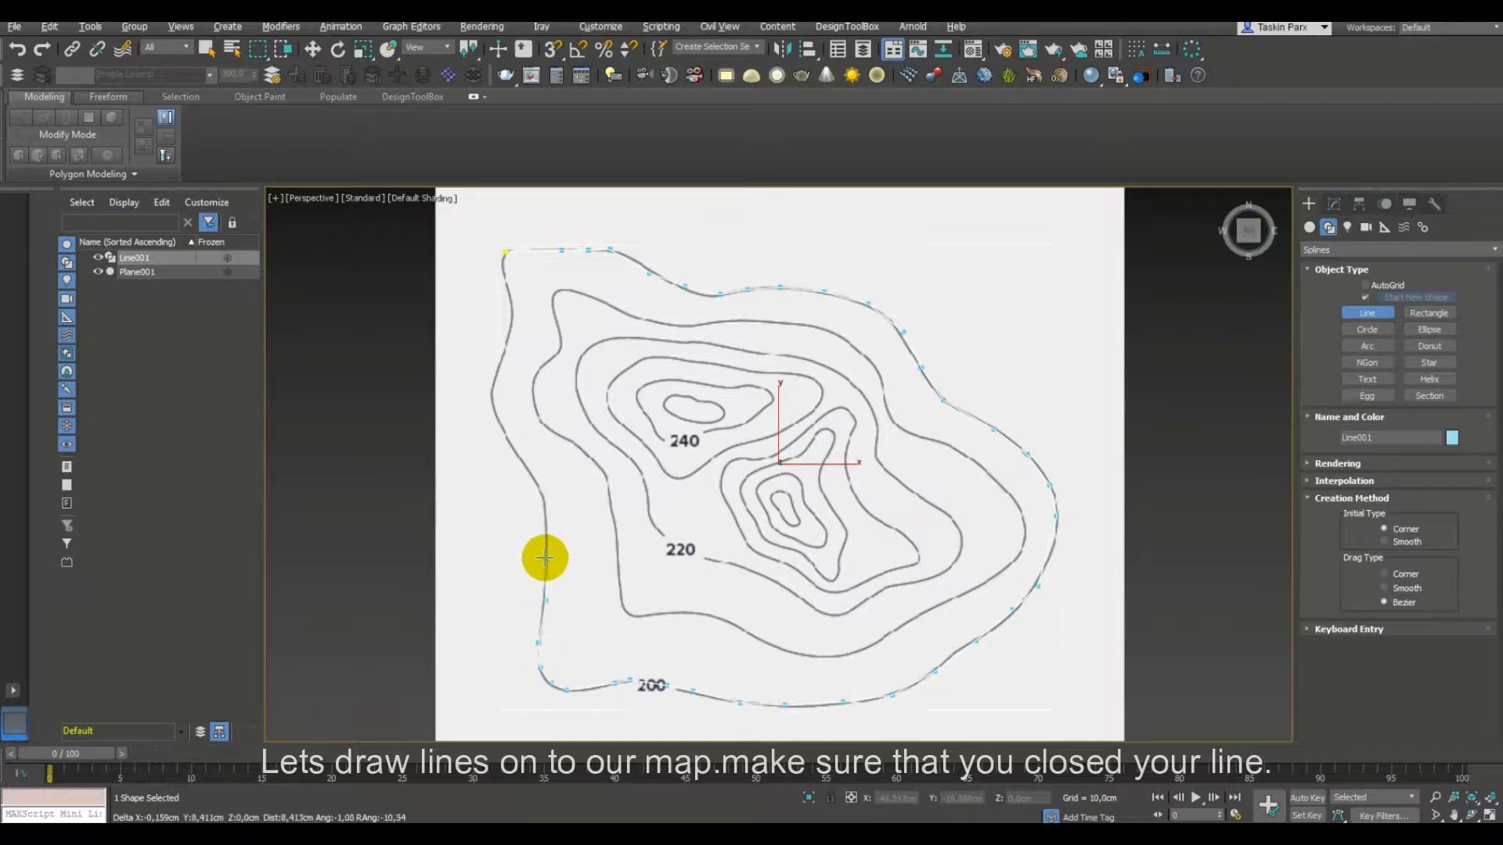
{"action": "left_click", "coordinate": [547, 556]}
{"action": "left_click", "coordinate": [544, 518]}
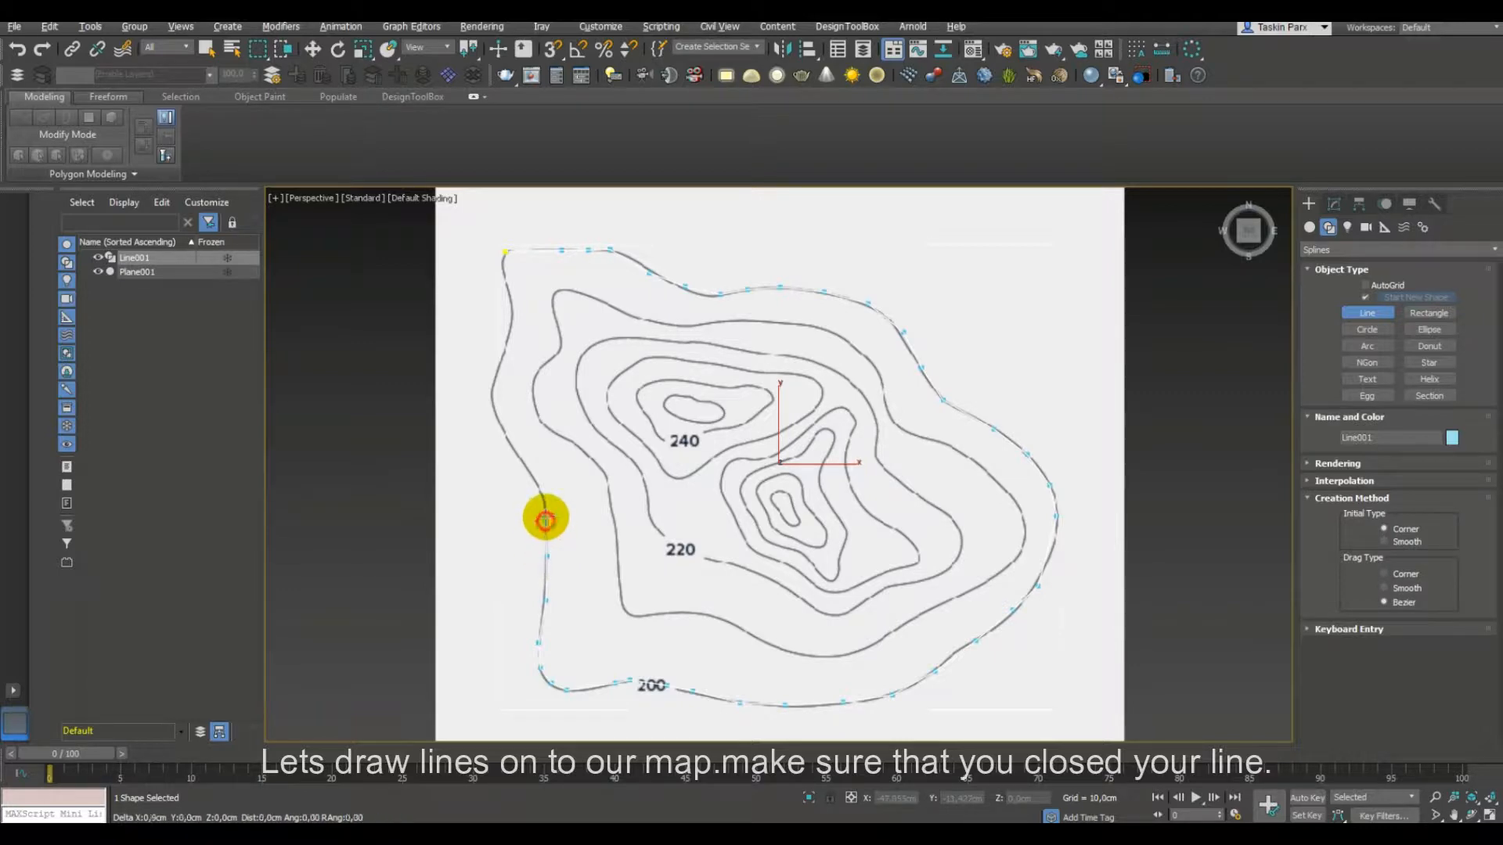
{"action": "left_click", "coordinate": [537, 490]}
{"action": "left_click", "coordinate": [522, 469]}
{"action": "left_click", "coordinate": [509, 444]}
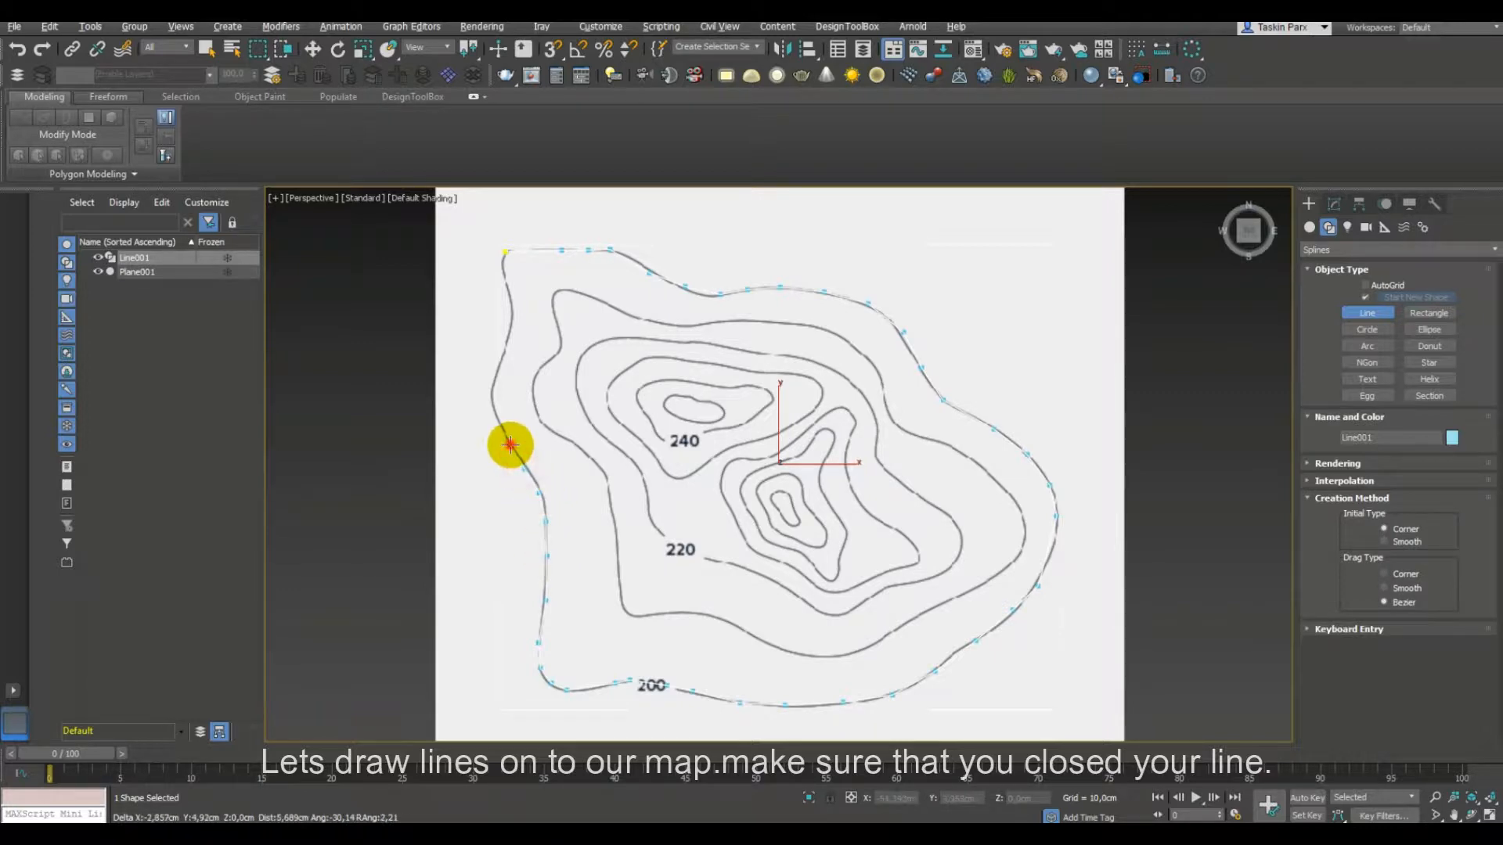
{"action": "left_click", "coordinate": [492, 409]}
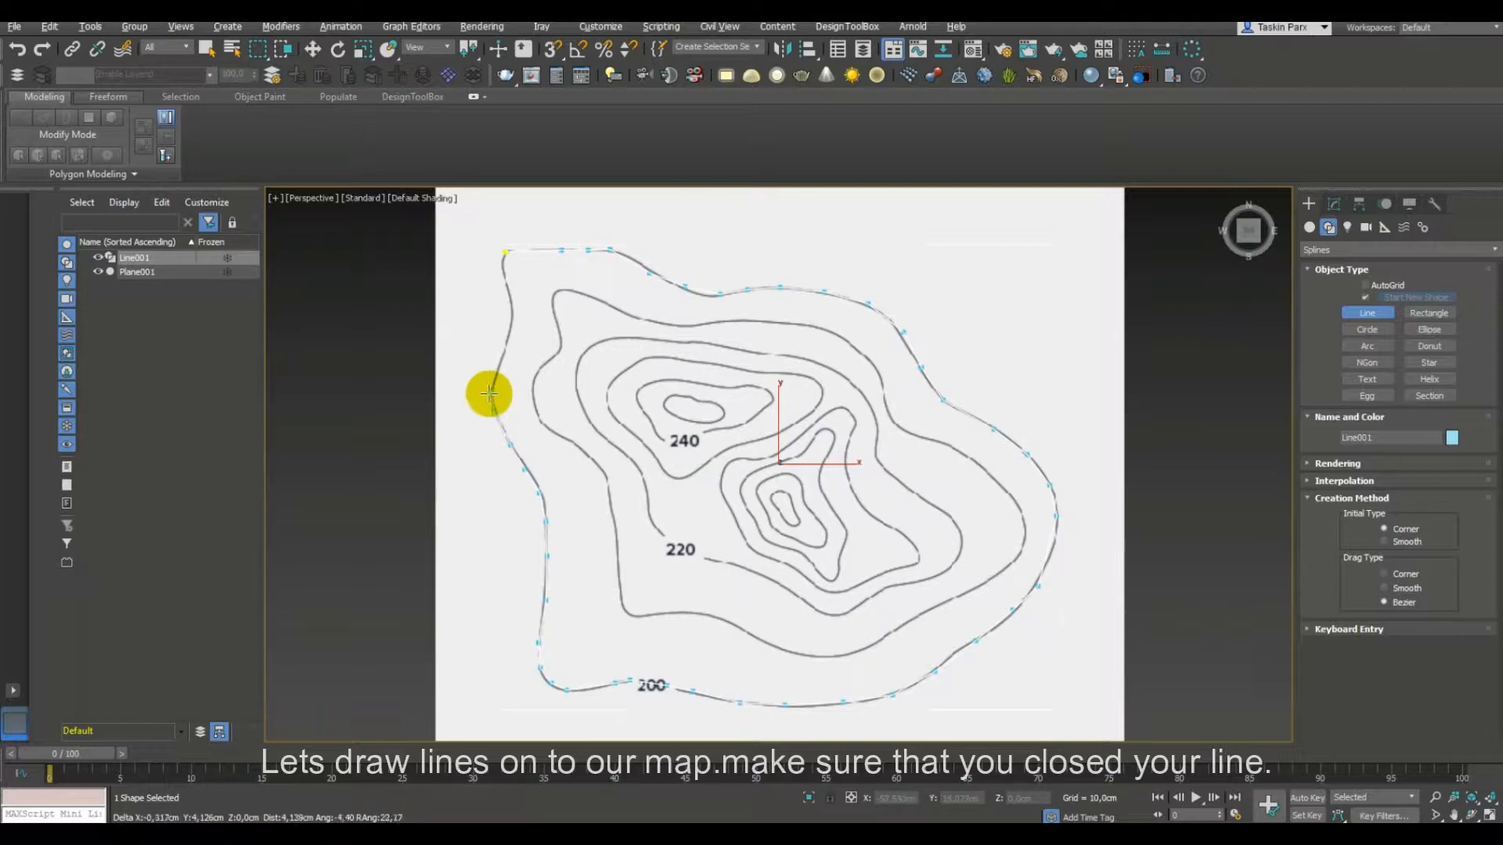
{"action": "left_click", "coordinate": [489, 394]}
{"action": "left_click", "coordinate": [497, 375]}
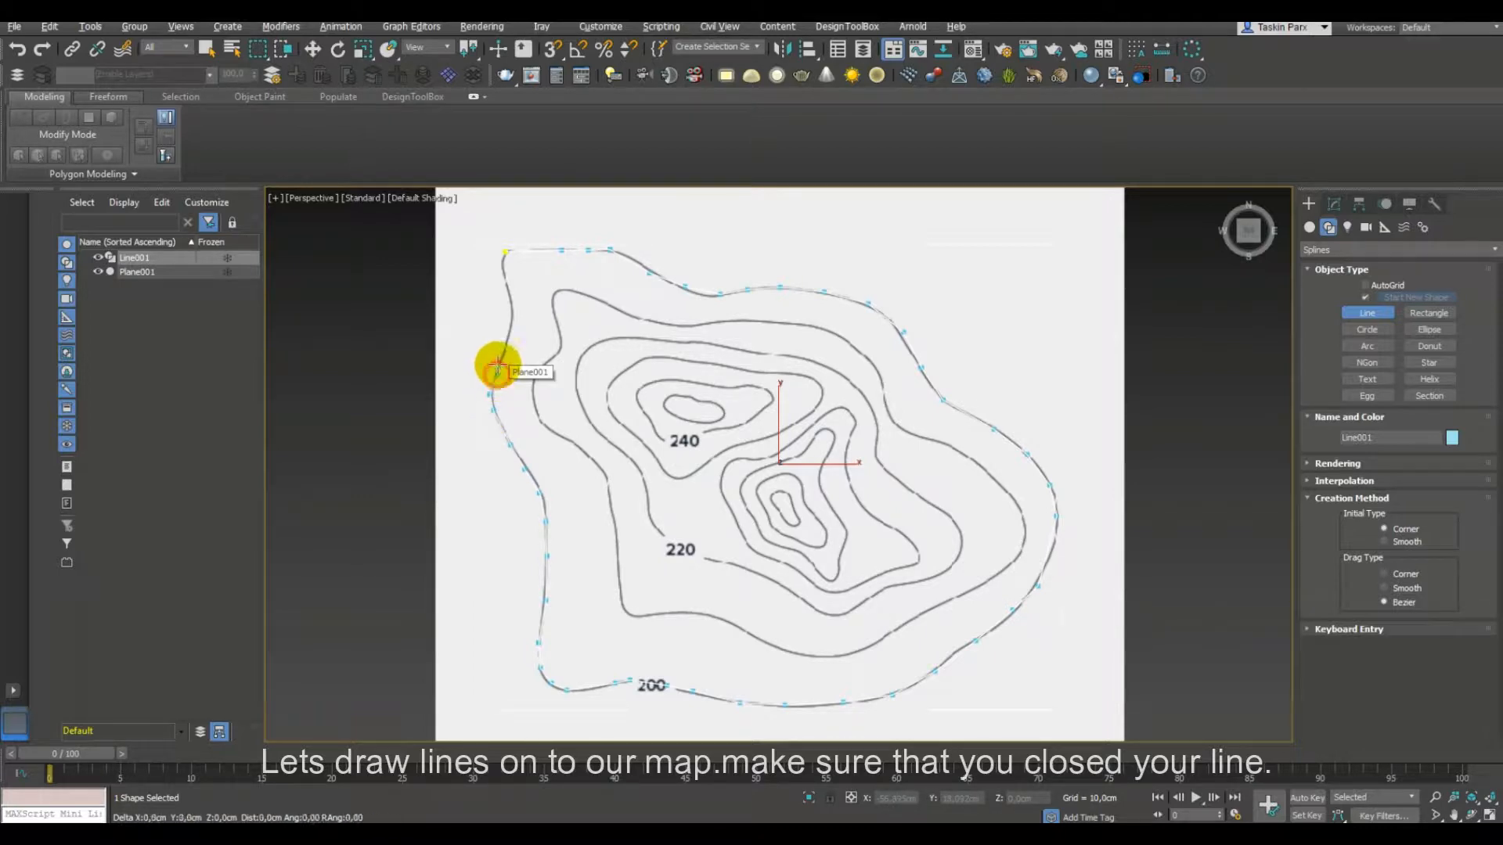
{"action": "left_click", "coordinate": [512, 321]}
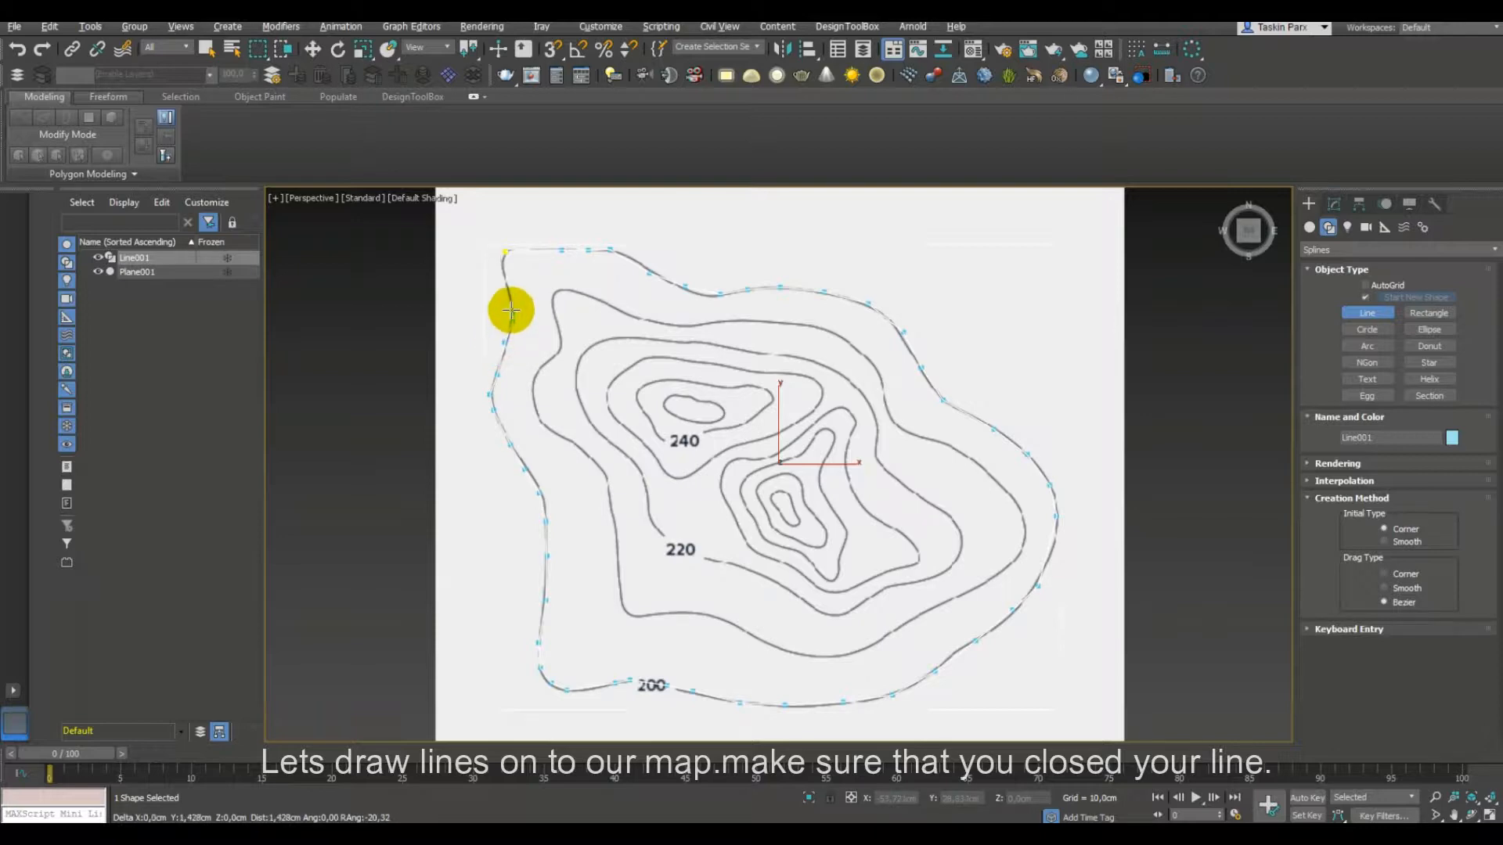
{"action": "left_click", "coordinate": [504, 278]}
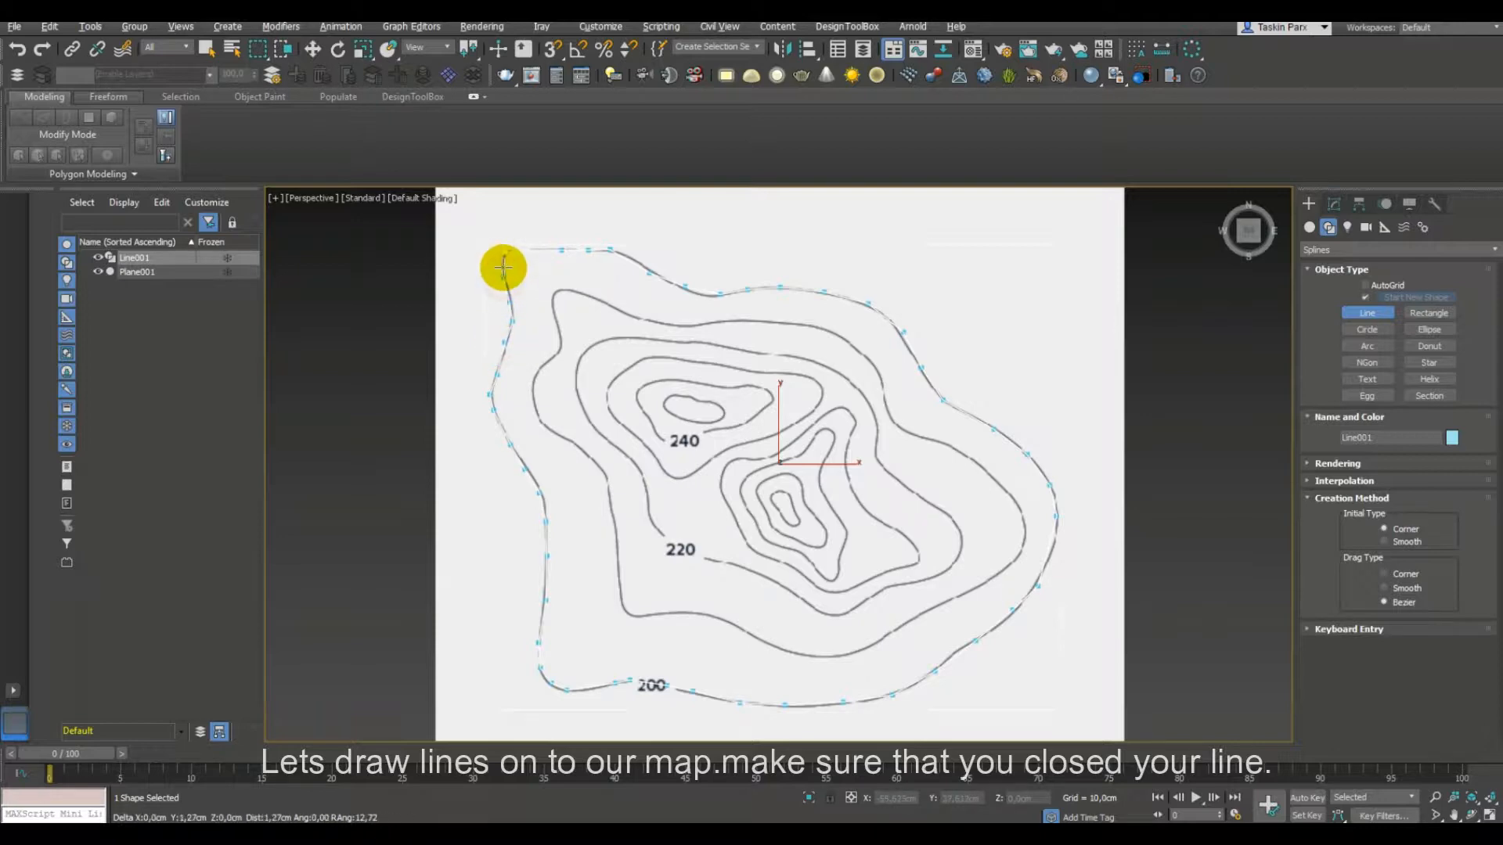
{"action": "left_click", "coordinate": [503, 263]}
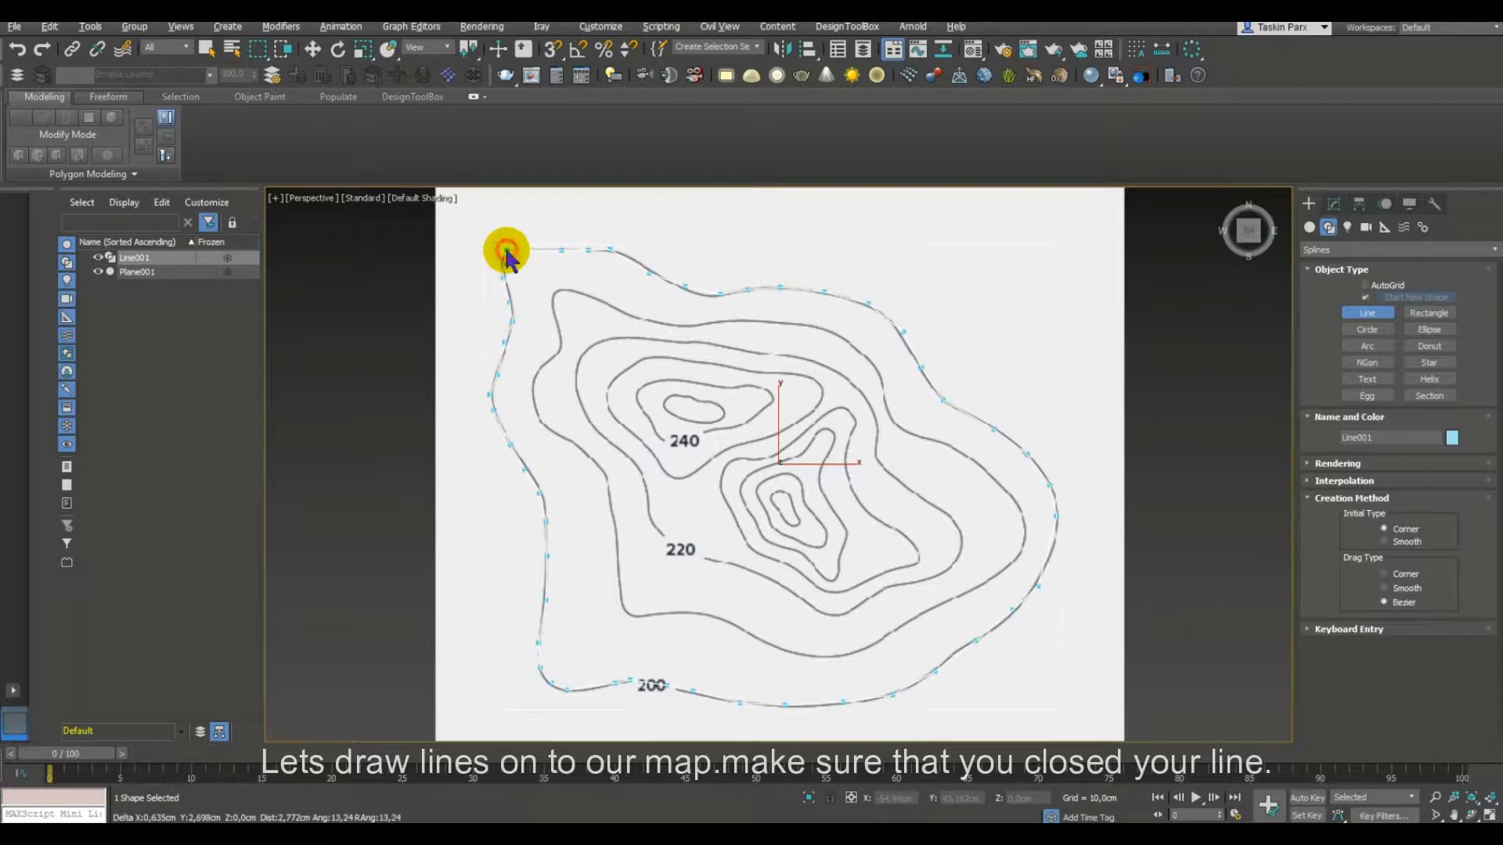
{"action": "left_click", "coordinate": [506, 252]}
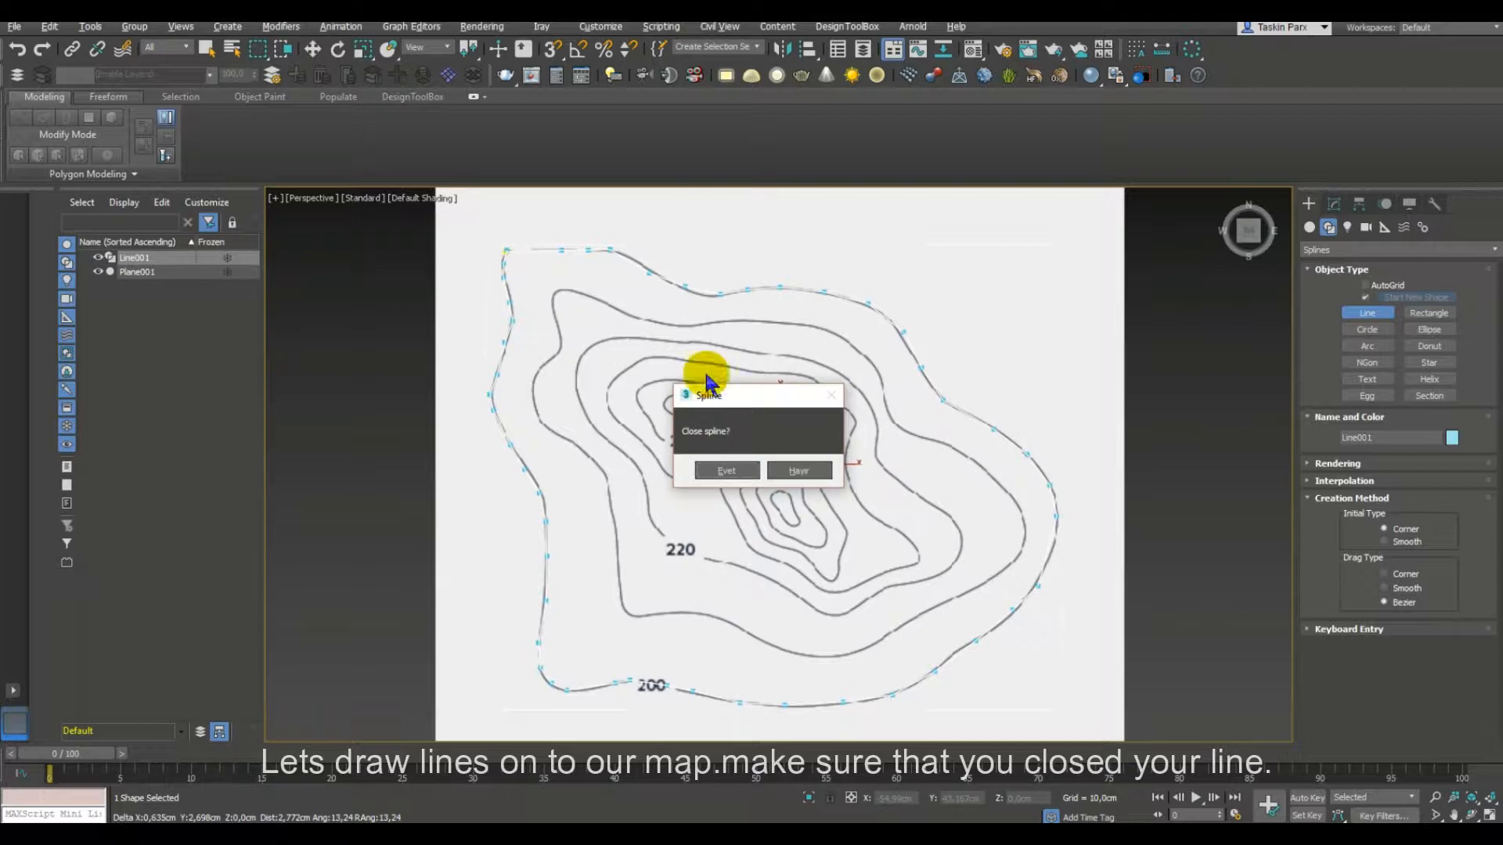
{"action": "left_click", "coordinate": [720, 468]}
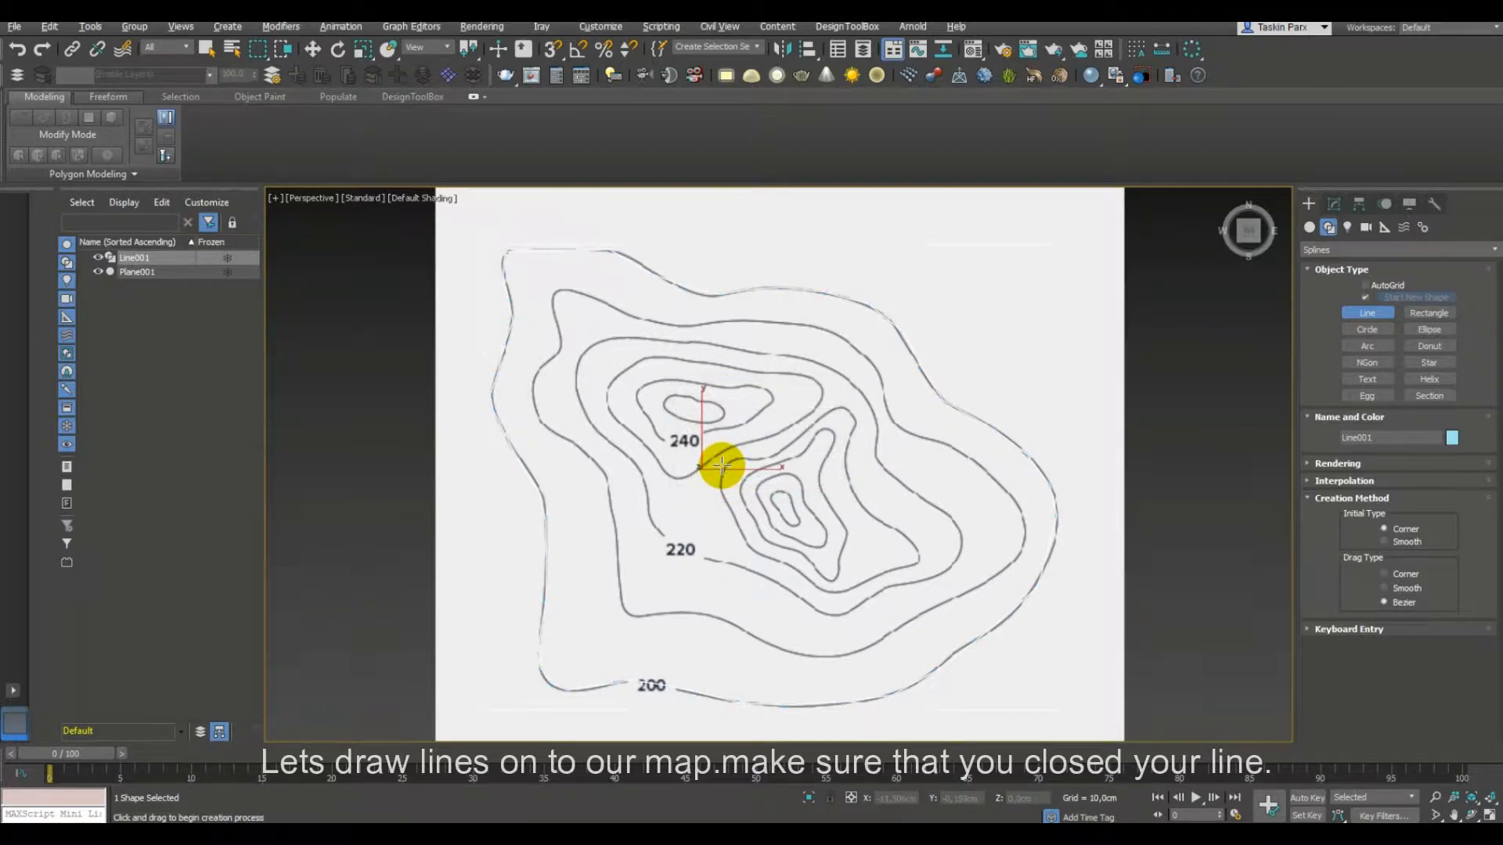
Trace the second contour, between the 200 and 220 lines, with a Line spline clockwise from its upper-left tip, and close the spline.
{"action": "left_click", "coordinate": [566, 288]}
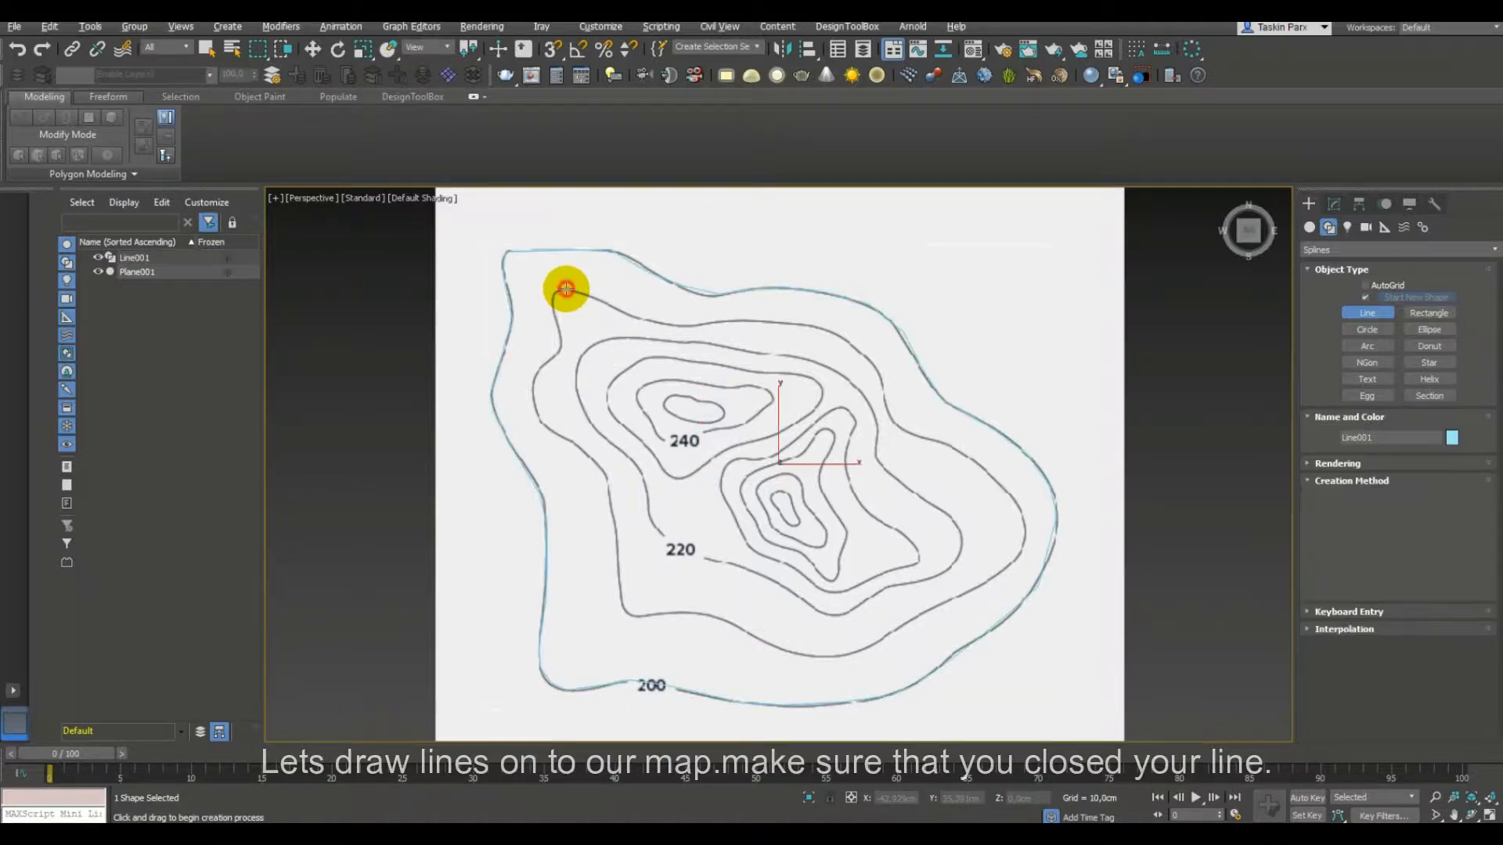
{"action": "left_click", "coordinate": [621, 310]}
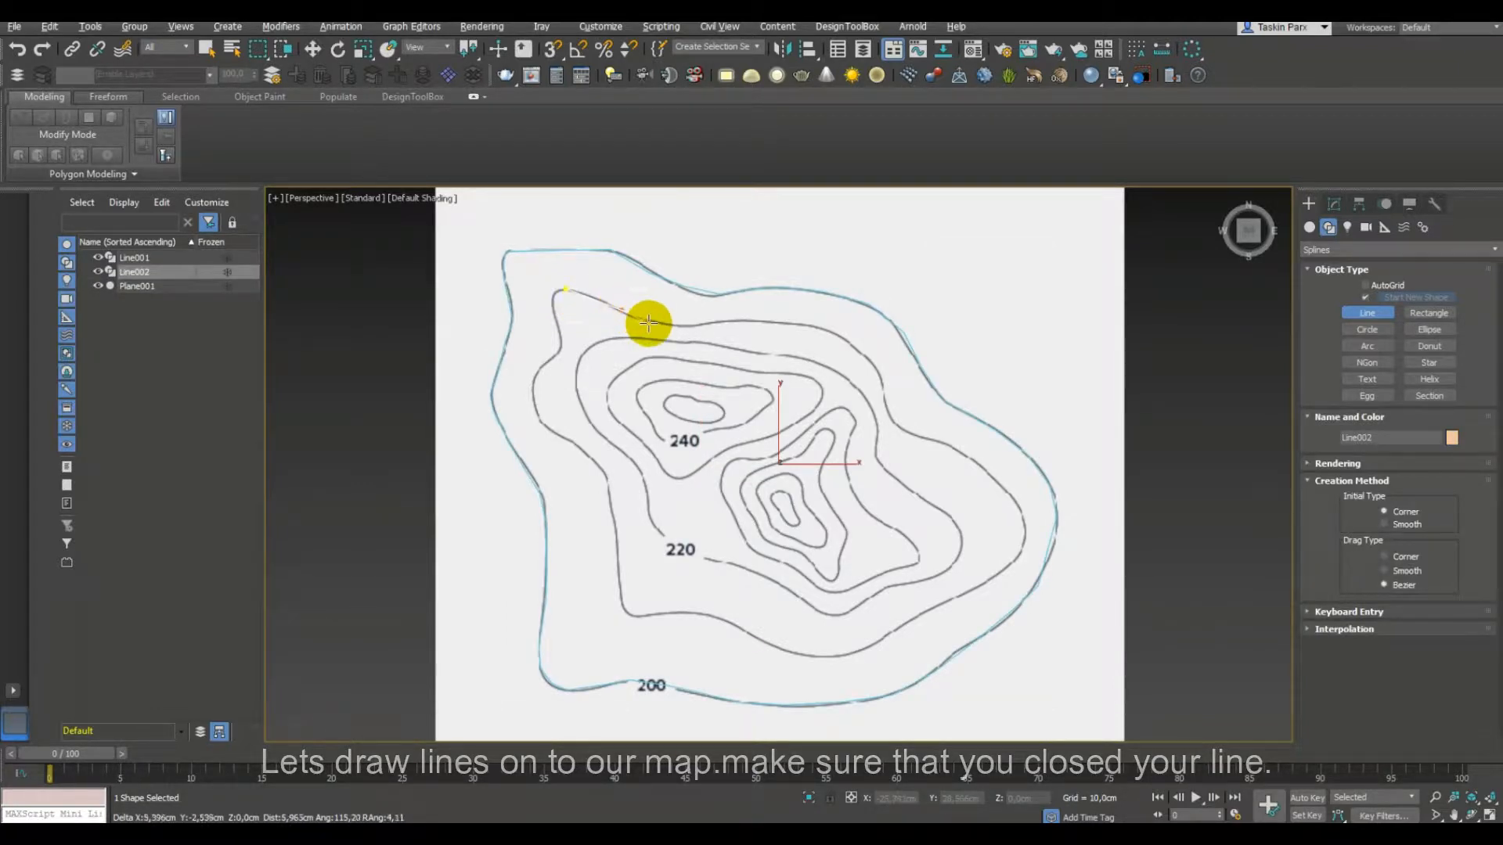
{"action": "left_click", "coordinate": [649, 322]}
{"action": "left_click", "coordinate": [681, 326]}
{"action": "left_click", "coordinate": [710, 321]}
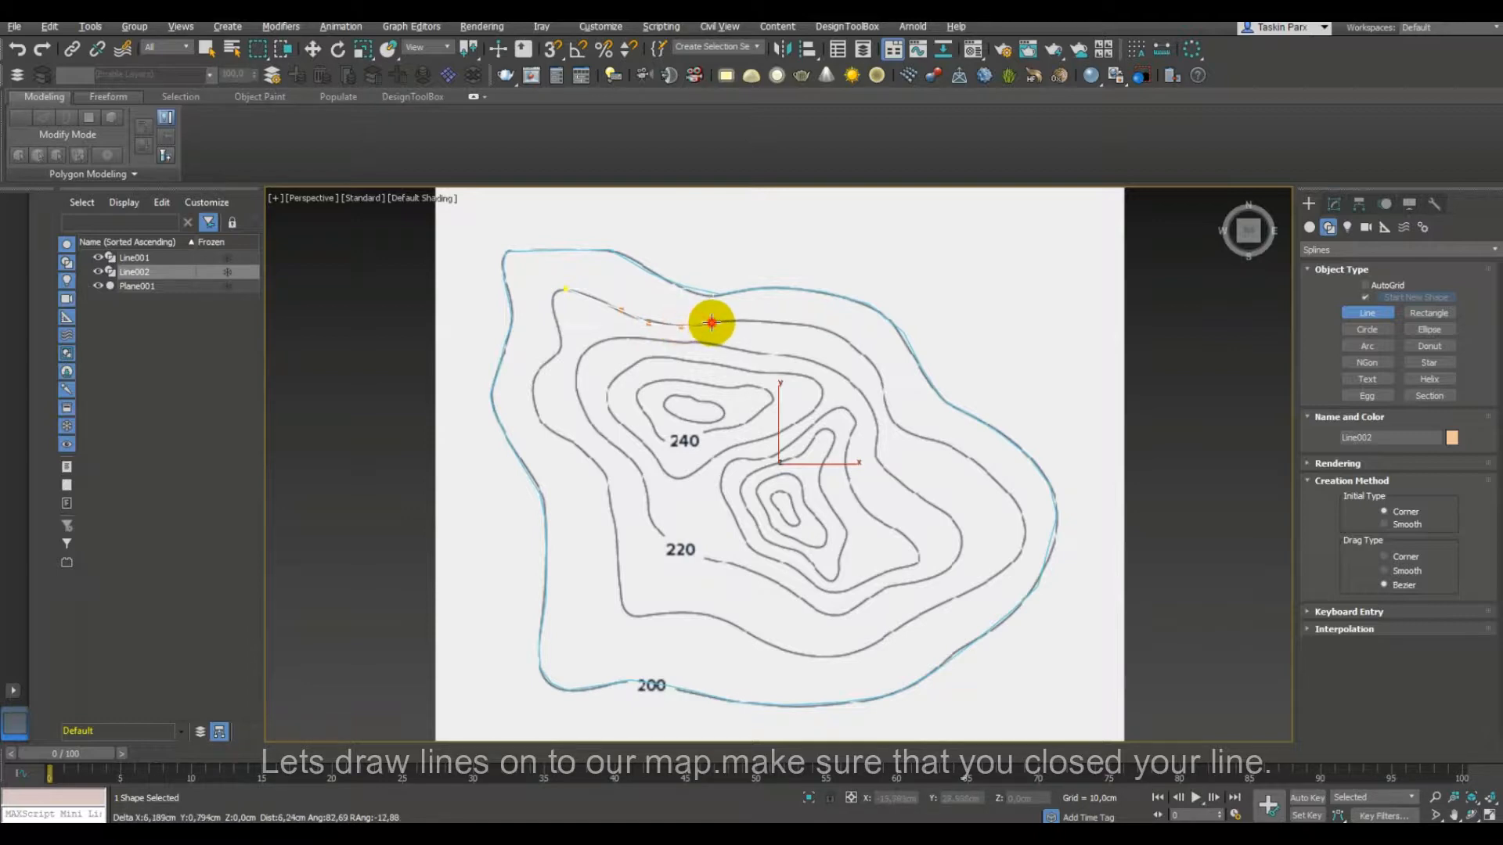
{"action": "left_click", "coordinate": [749, 321]}
{"action": "left_click", "coordinate": [785, 322]}
{"action": "left_click", "coordinate": [808, 326]}
{"action": "left_click", "coordinate": [843, 338]}
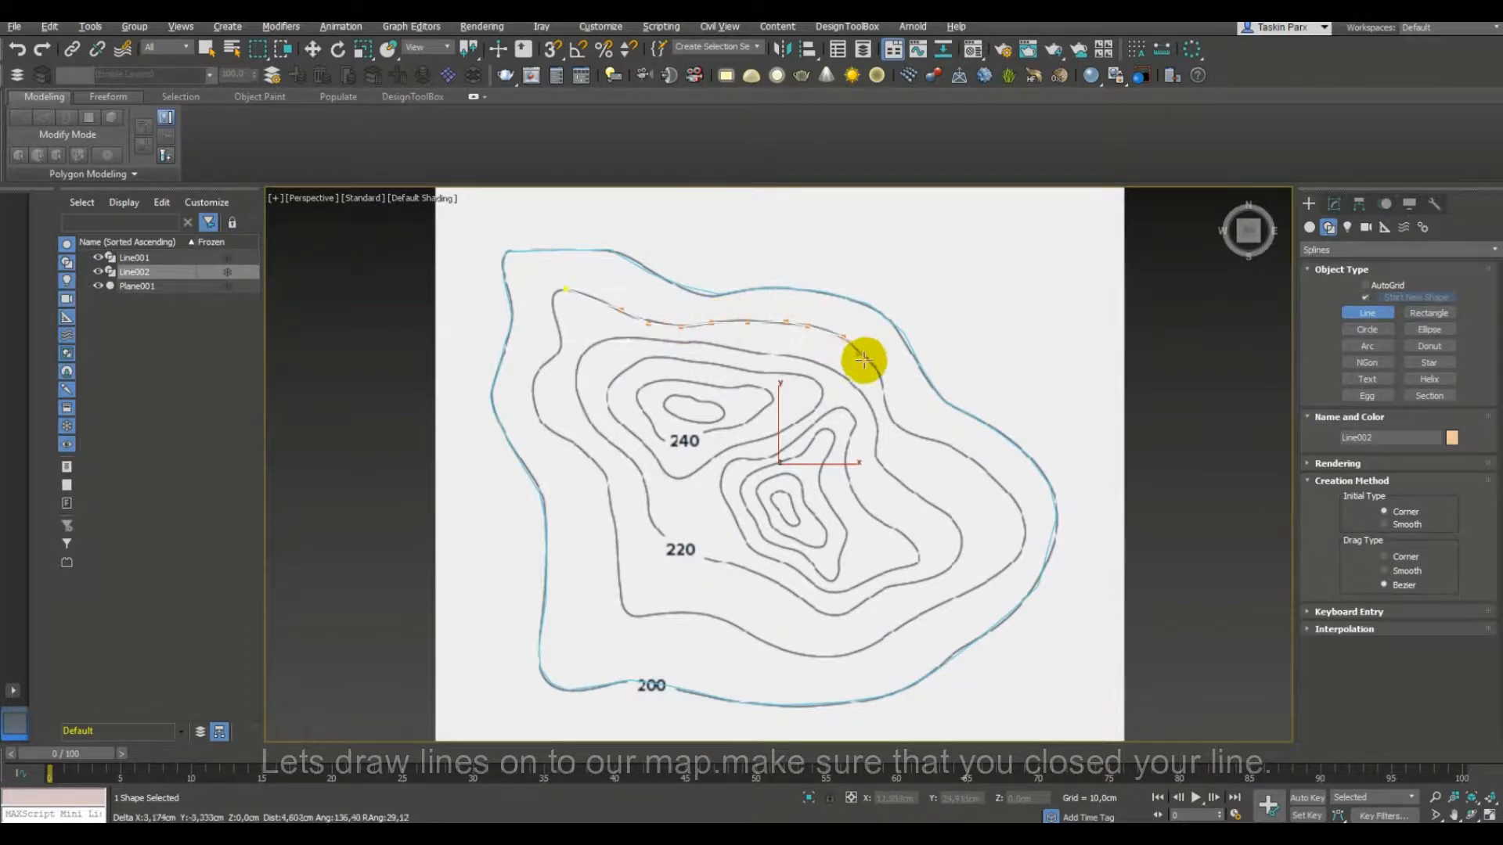
{"action": "left_click", "coordinate": [870, 360]}
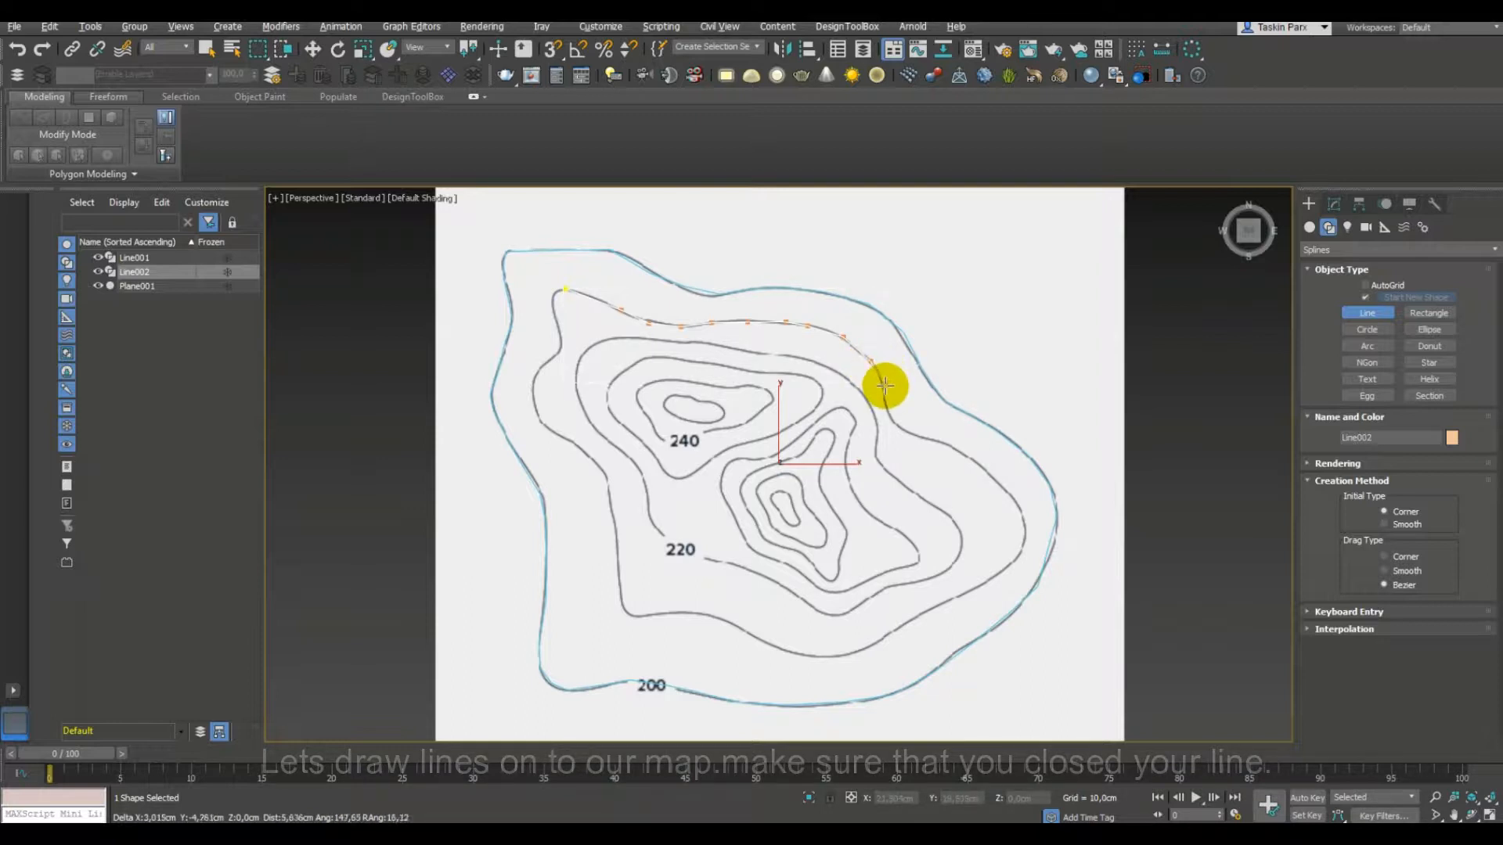
{"action": "left_click", "coordinate": [884, 386]}
{"action": "left_click", "coordinate": [887, 412]}
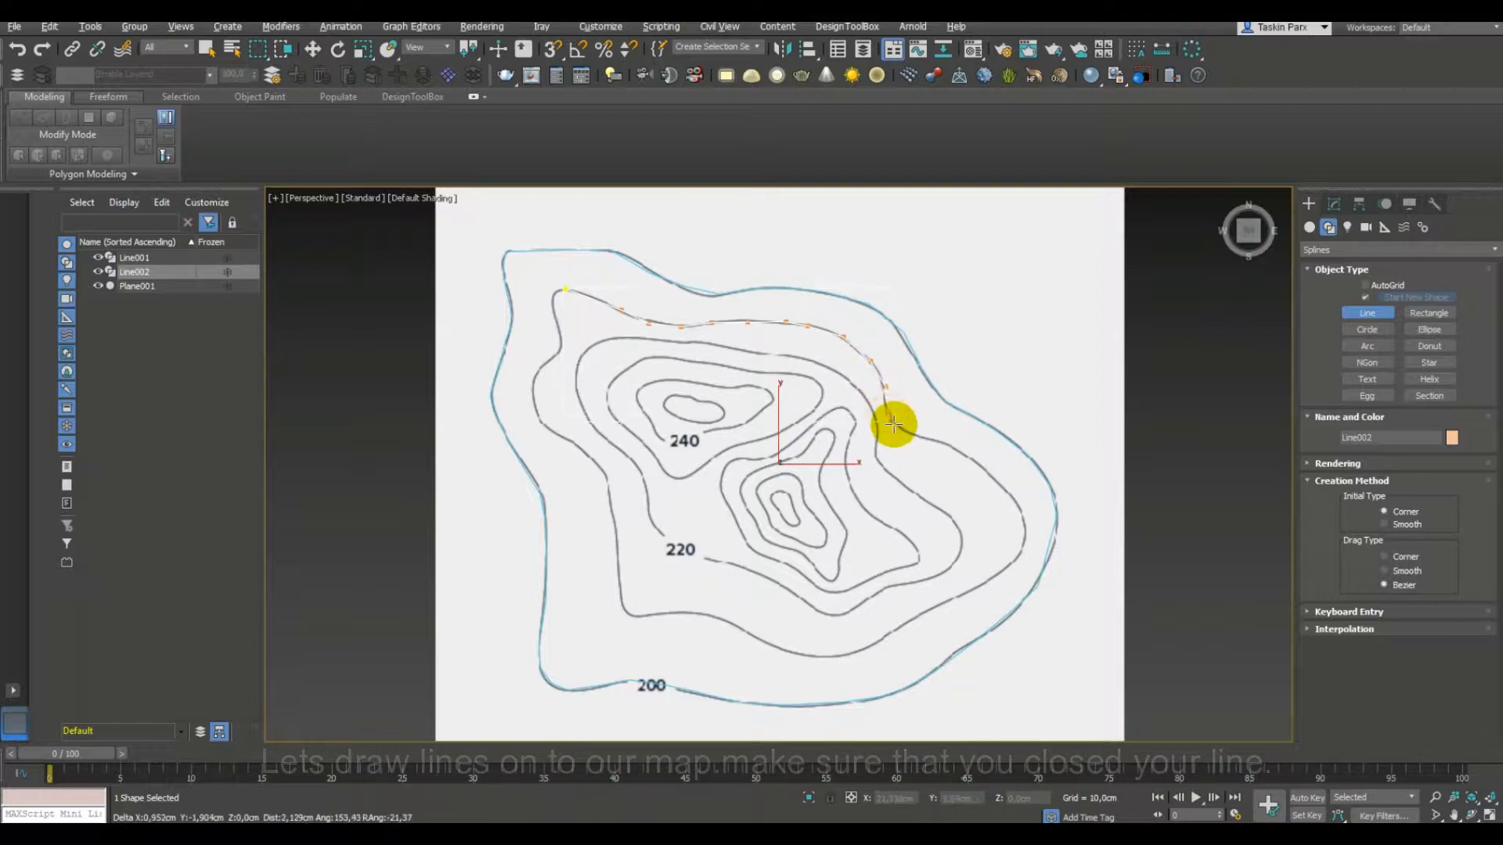
{"action": "left_click", "coordinate": [901, 430]}
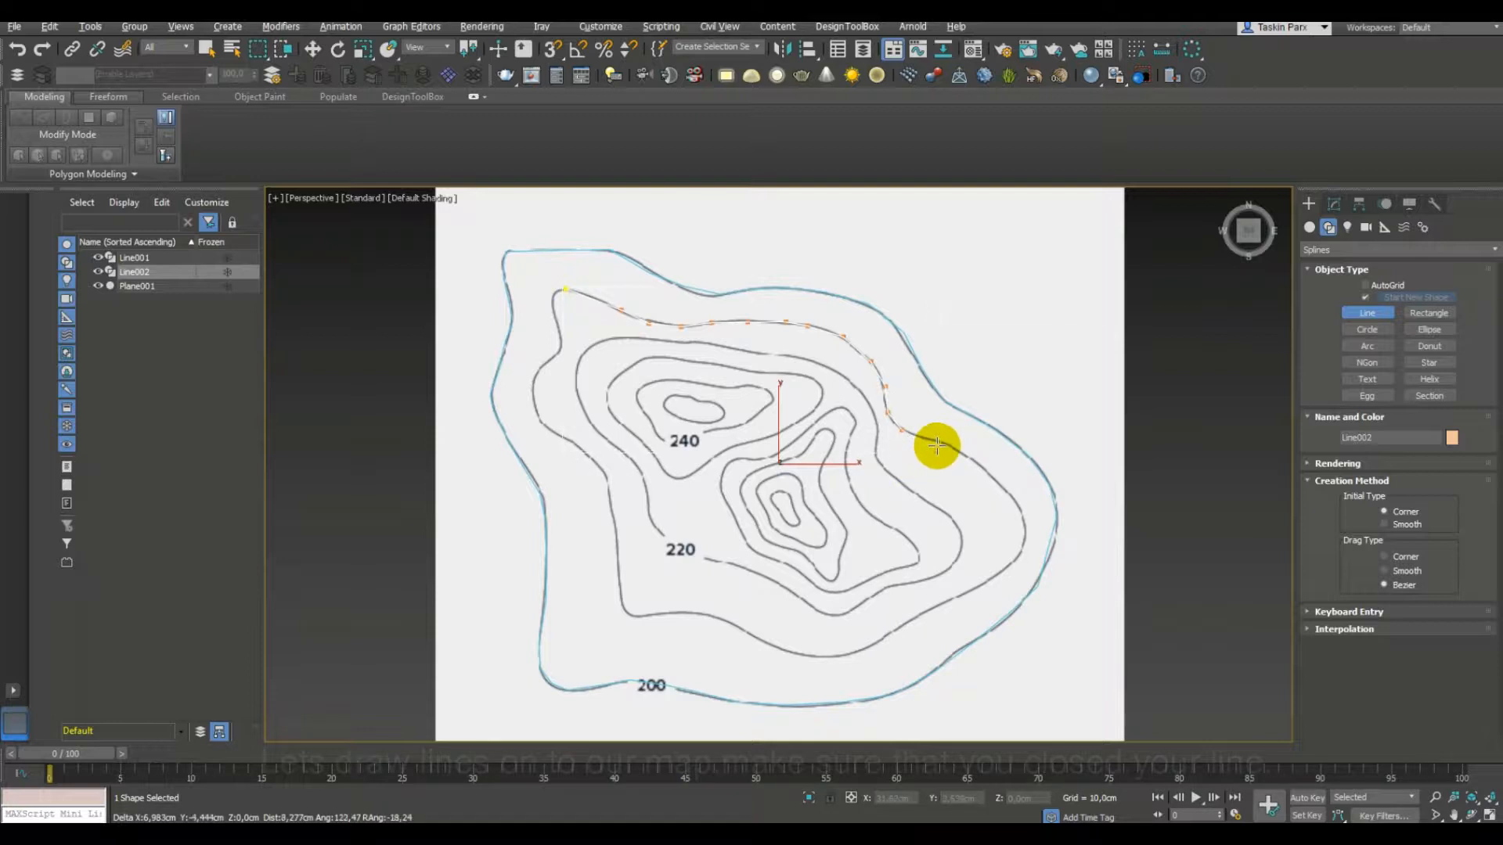
{"action": "left_click", "coordinate": [934, 442]}
{"action": "left_click", "coordinate": [972, 462]}
{"action": "left_click", "coordinate": [995, 482]}
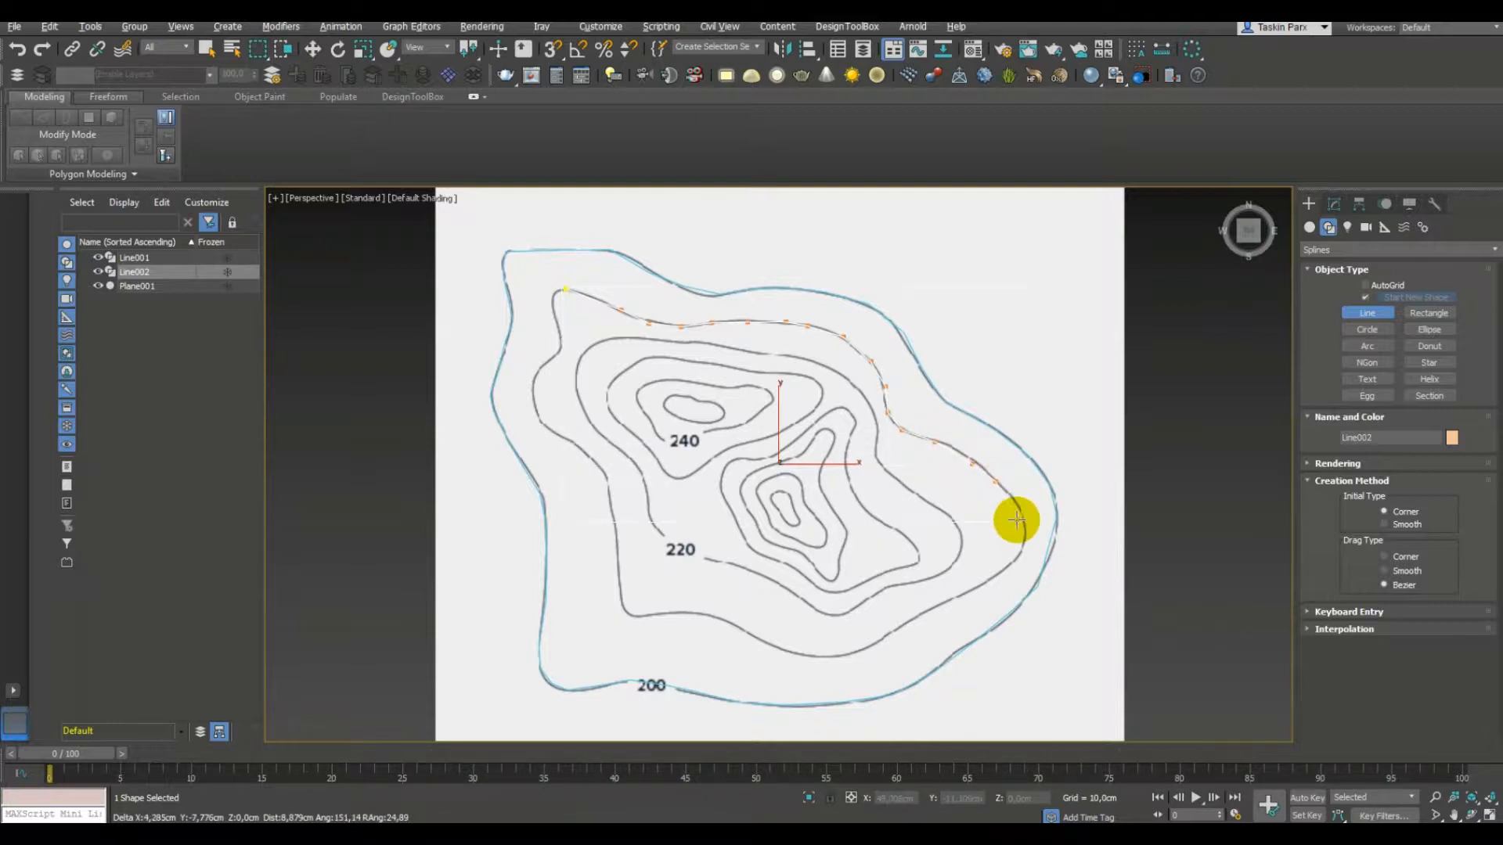
{"action": "left_click", "coordinate": [1017, 504]}
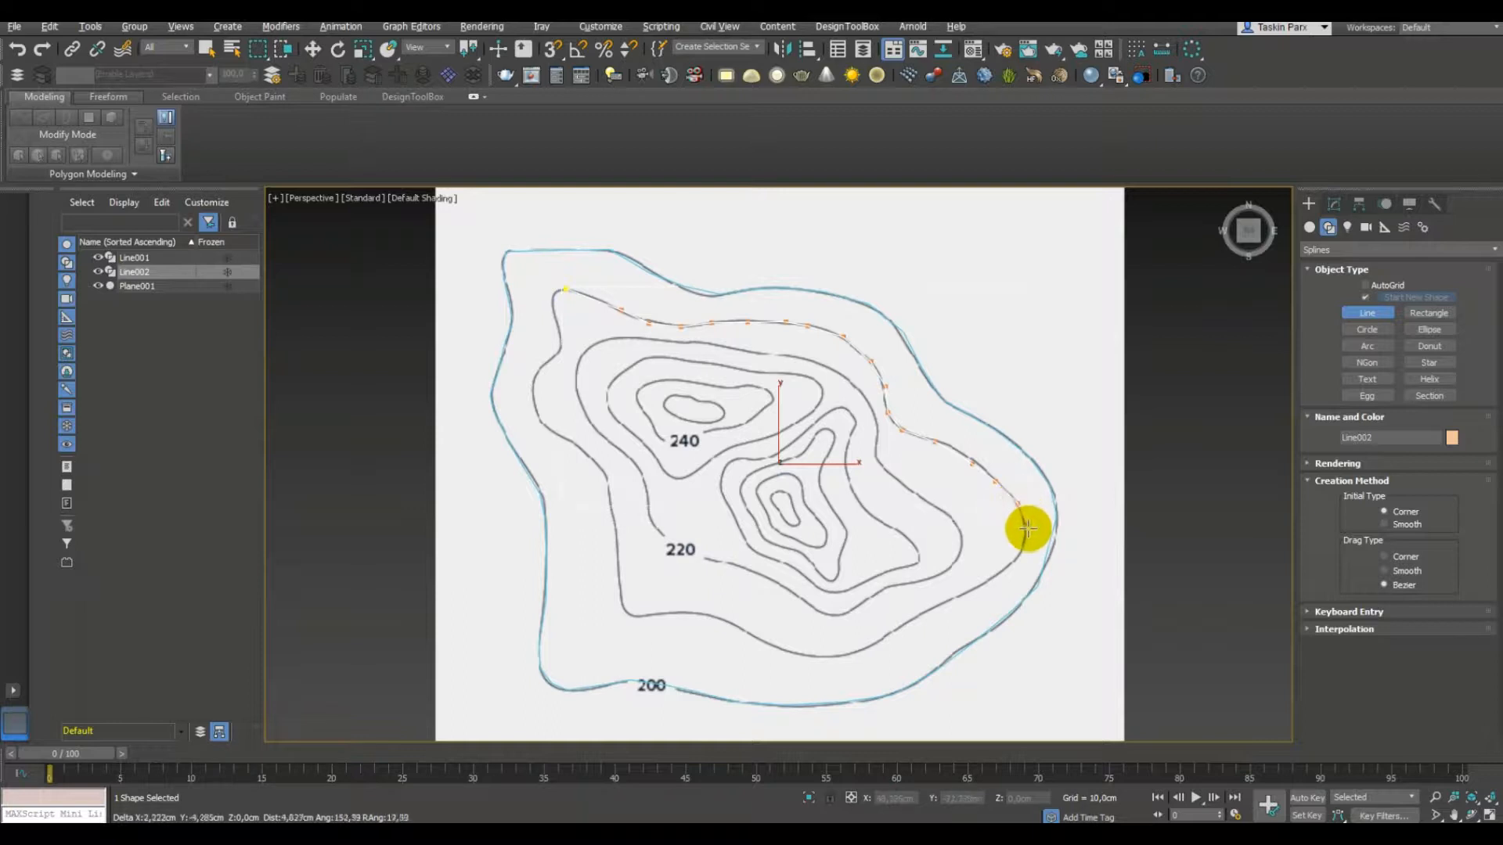
{"action": "left_click", "coordinate": [1025, 533]}
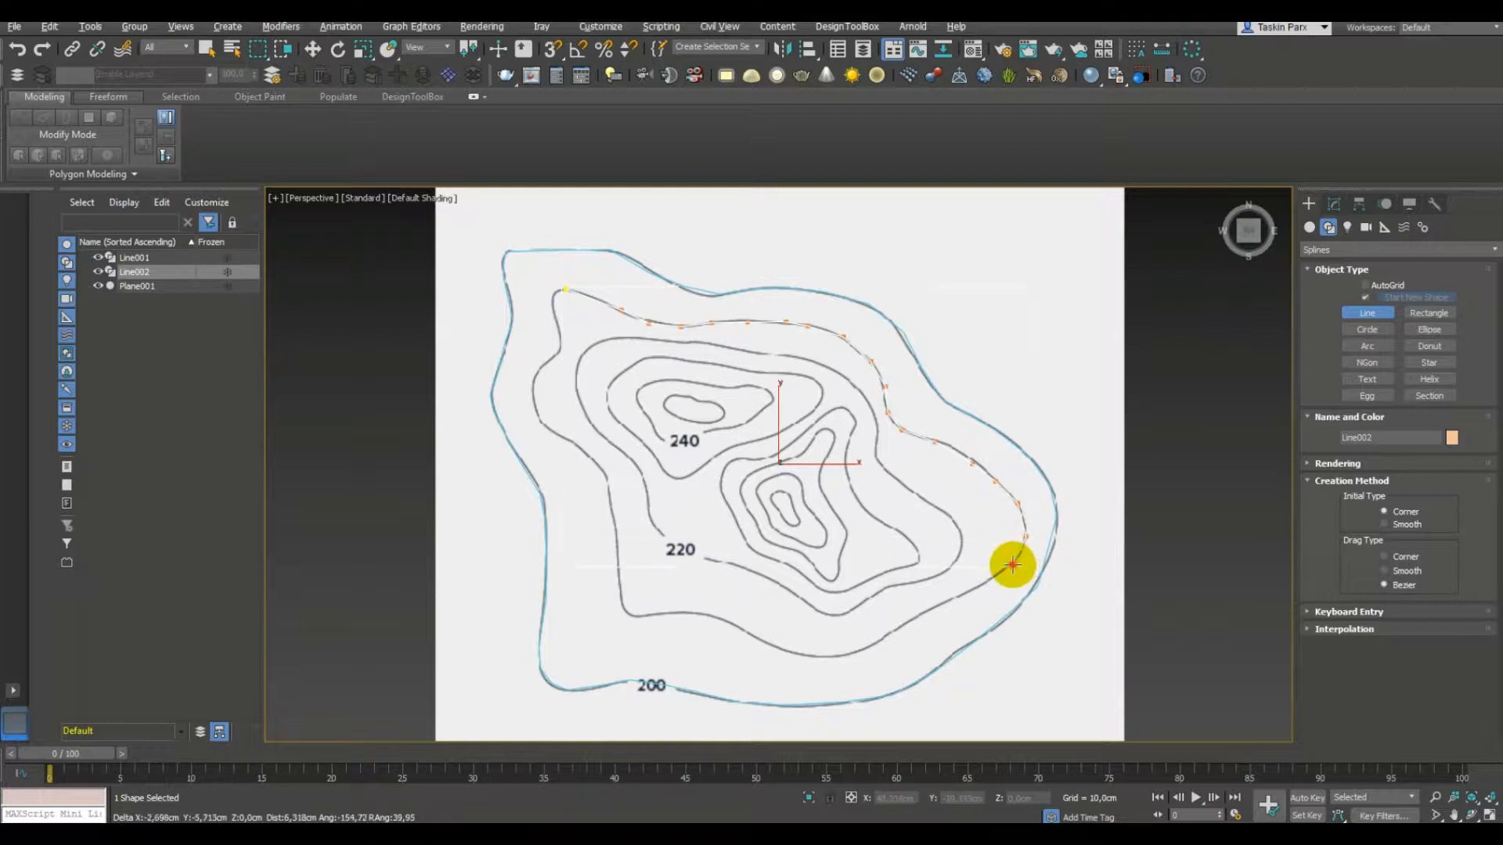
{"action": "left_click", "coordinate": [1013, 564]}
{"action": "left_click", "coordinate": [949, 598]}
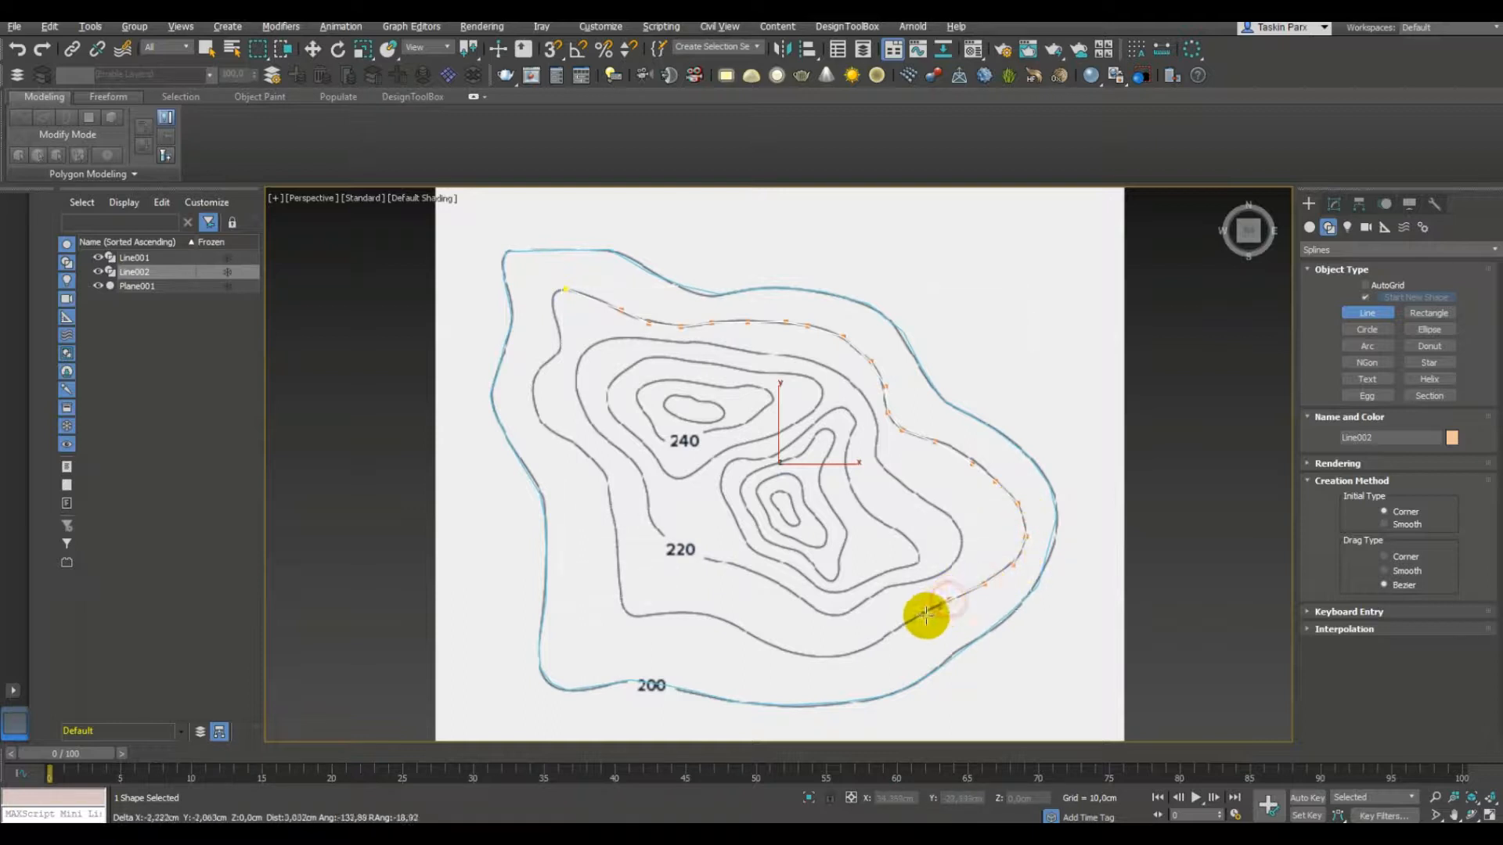
{"action": "left_click", "coordinate": [904, 626]}
{"action": "left_click", "coordinate": [879, 643]}
{"action": "left_click", "coordinate": [838, 653]}
{"action": "left_click", "coordinate": [788, 650]}
{"action": "left_click", "coordinate": [760, 632]}
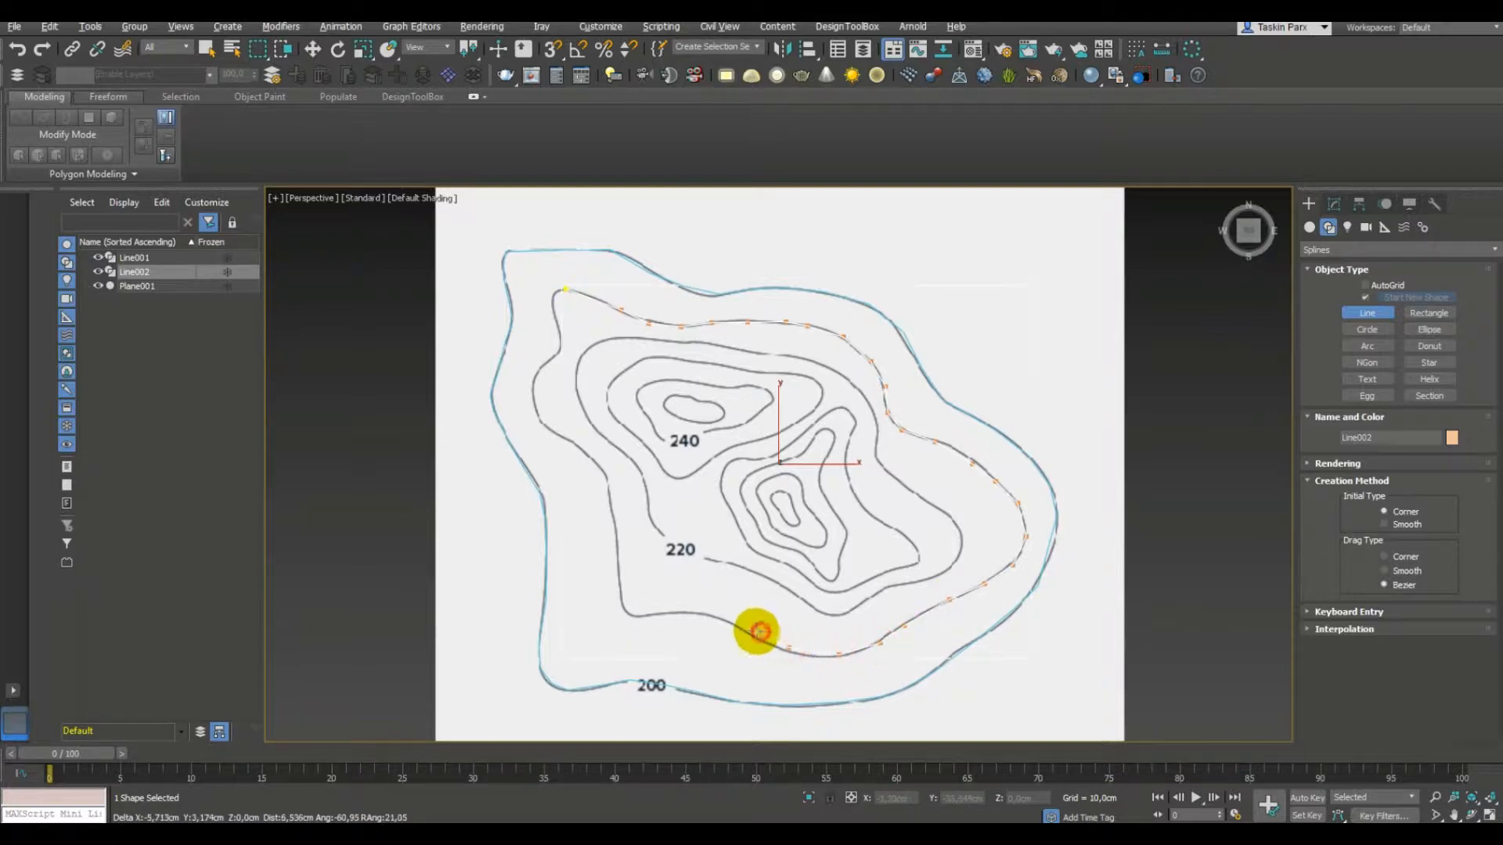
{"action": "left_click", "coordinate": [719, 619]}
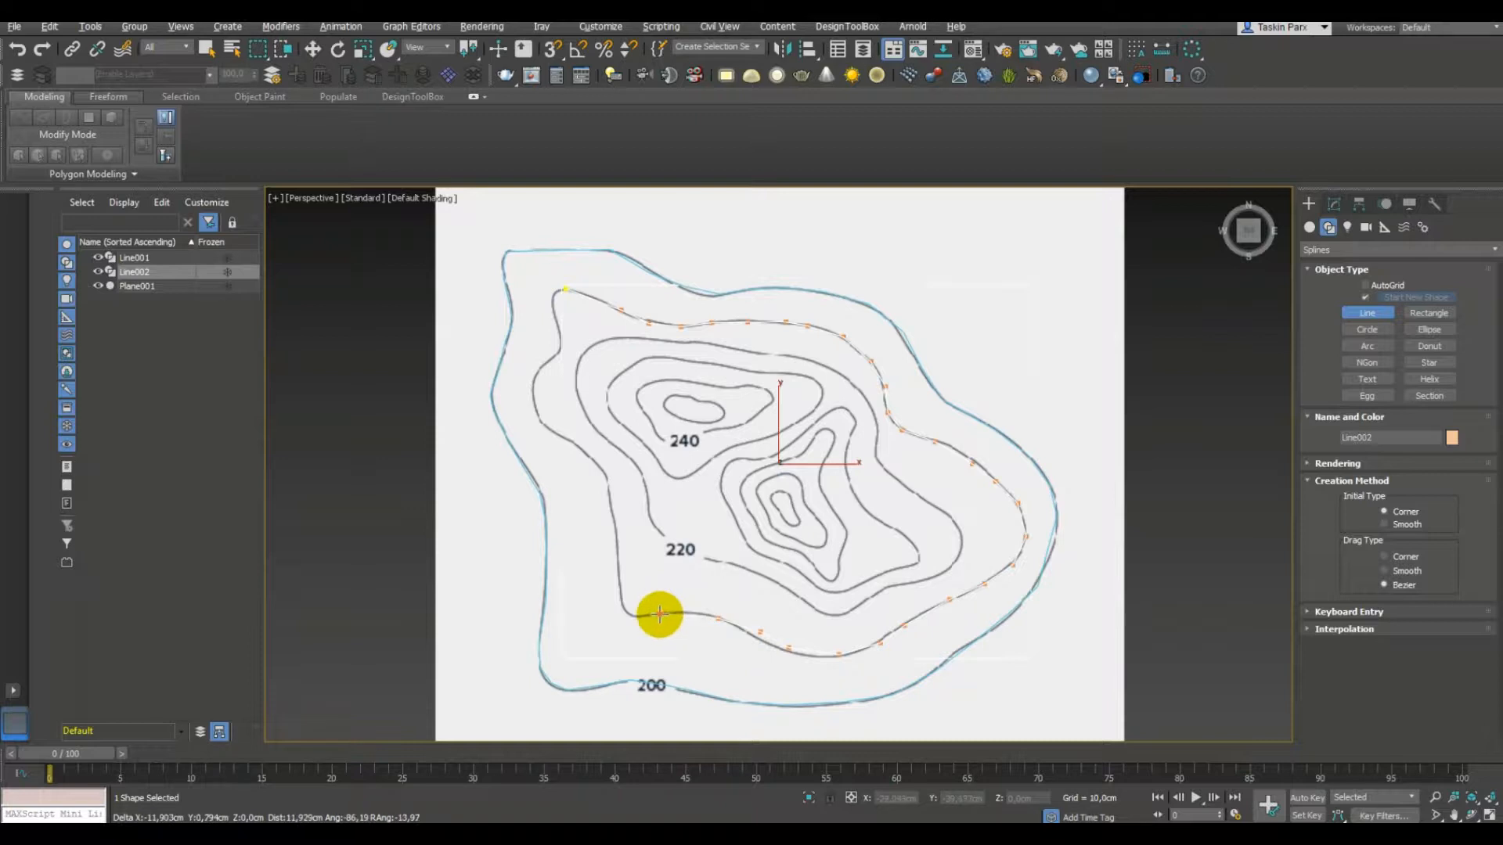
{"action": "left_click", "coordinate": [659, 616]}
{"action": "left_click", "coordinate": [630, 614]}
{"action": "left_click", "coordinate": [618, 605]}
{"action": "left_click", "coordinate": [615, 590]}
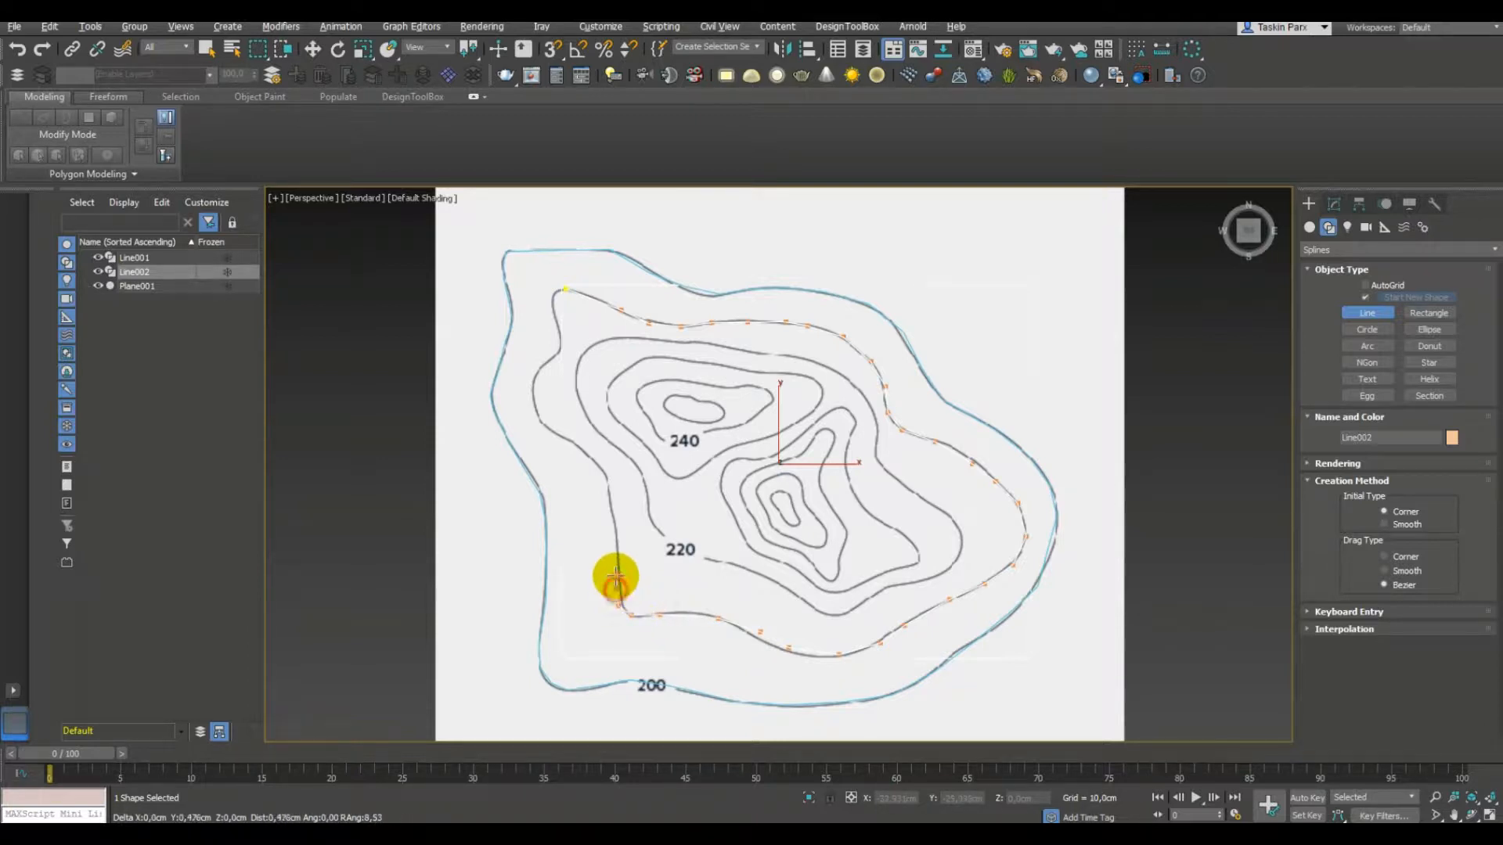
{"action": "left_click", "coordinate": [607, 550]}
{"action": "left_click", "coordinate": [607, 513]}
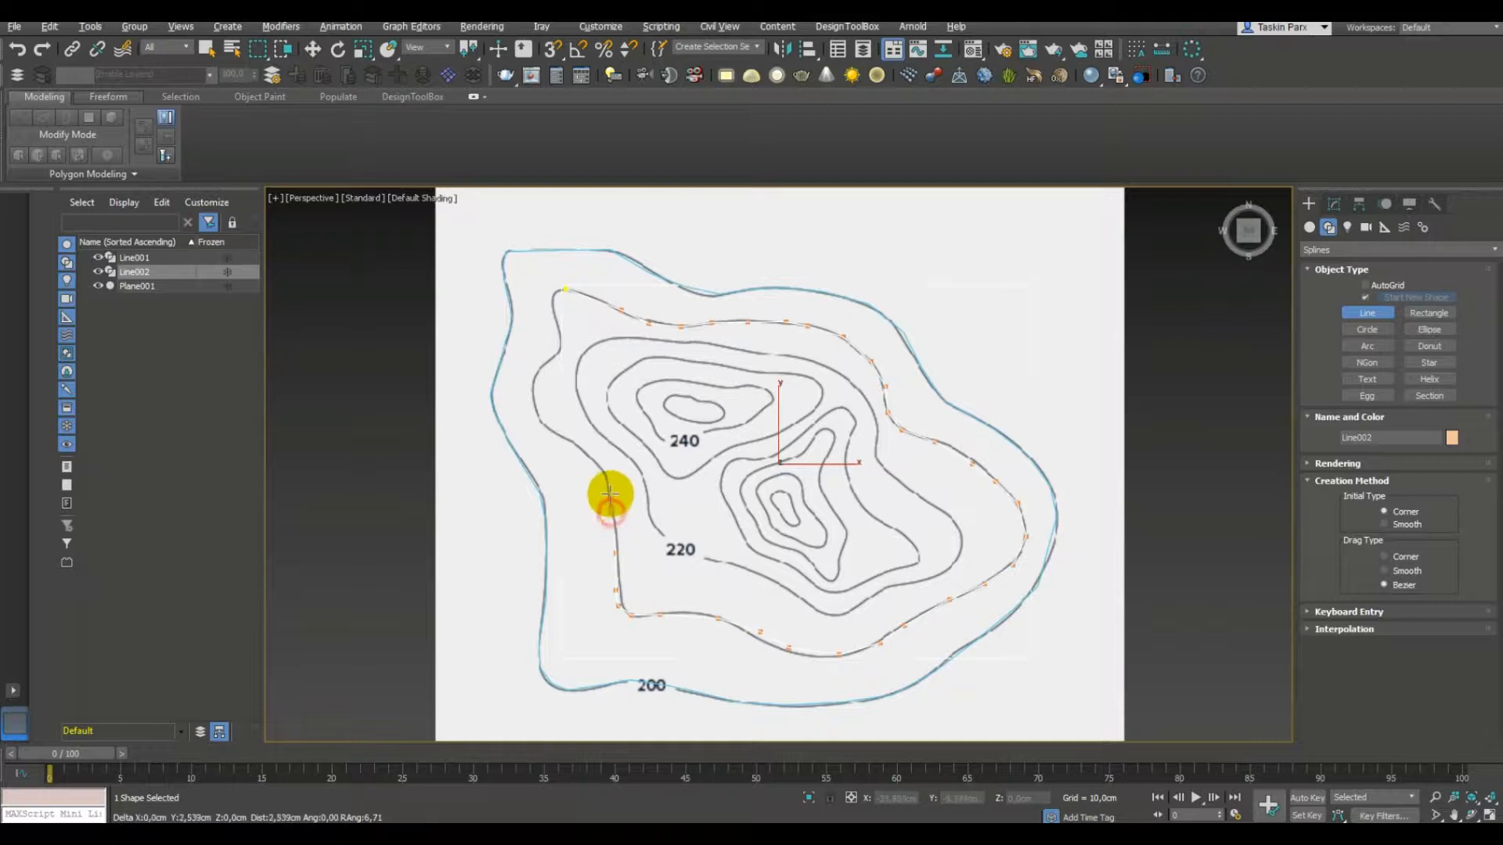
{"action": "left_click", "coordinate": [590, 456]}
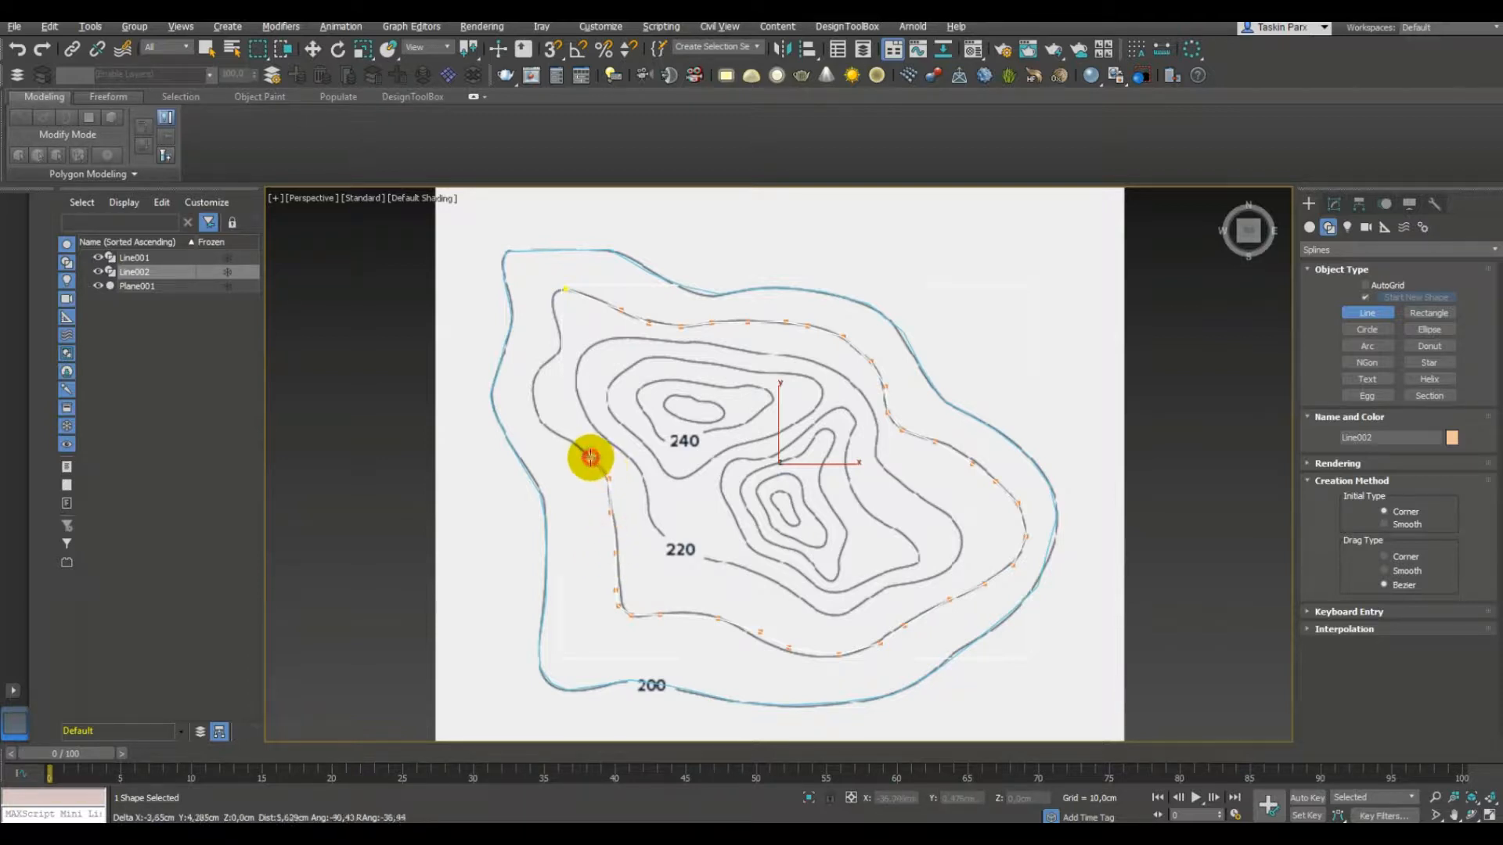
{"action": "left_click", "coordinate": [568, 439]}
{"action": "left_click", "coordinate": [532, 405]}
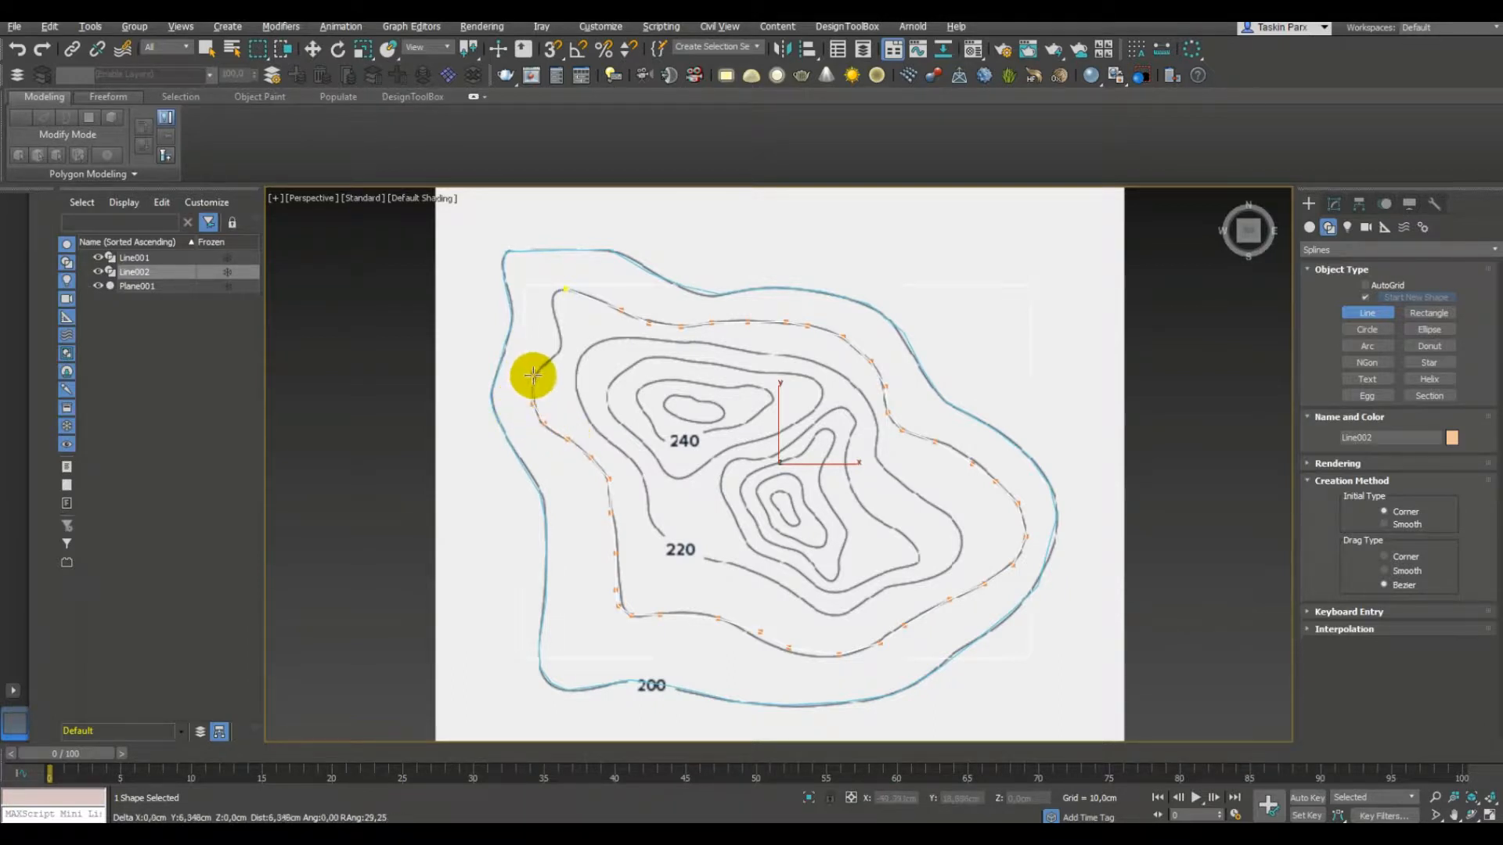
{"action": "left_click", "coordinate": [532, 379]}
{"action": "left_click", "coordinate": [545, 361]}
{"action": "left_click", "coordinate": [557, 349]}
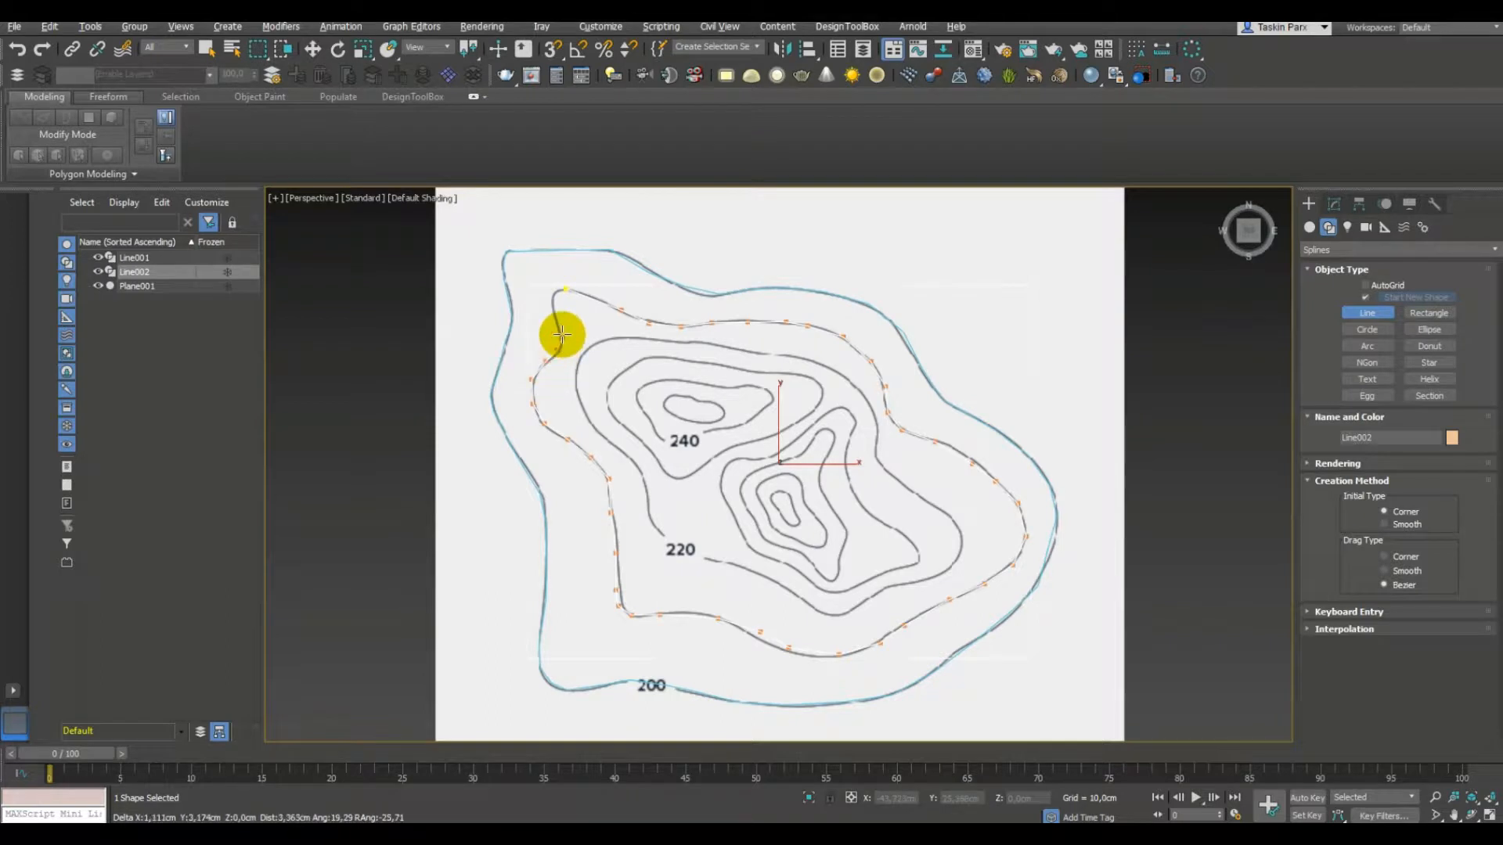
{"action": "left_click", "coordinate": [553, 296]}
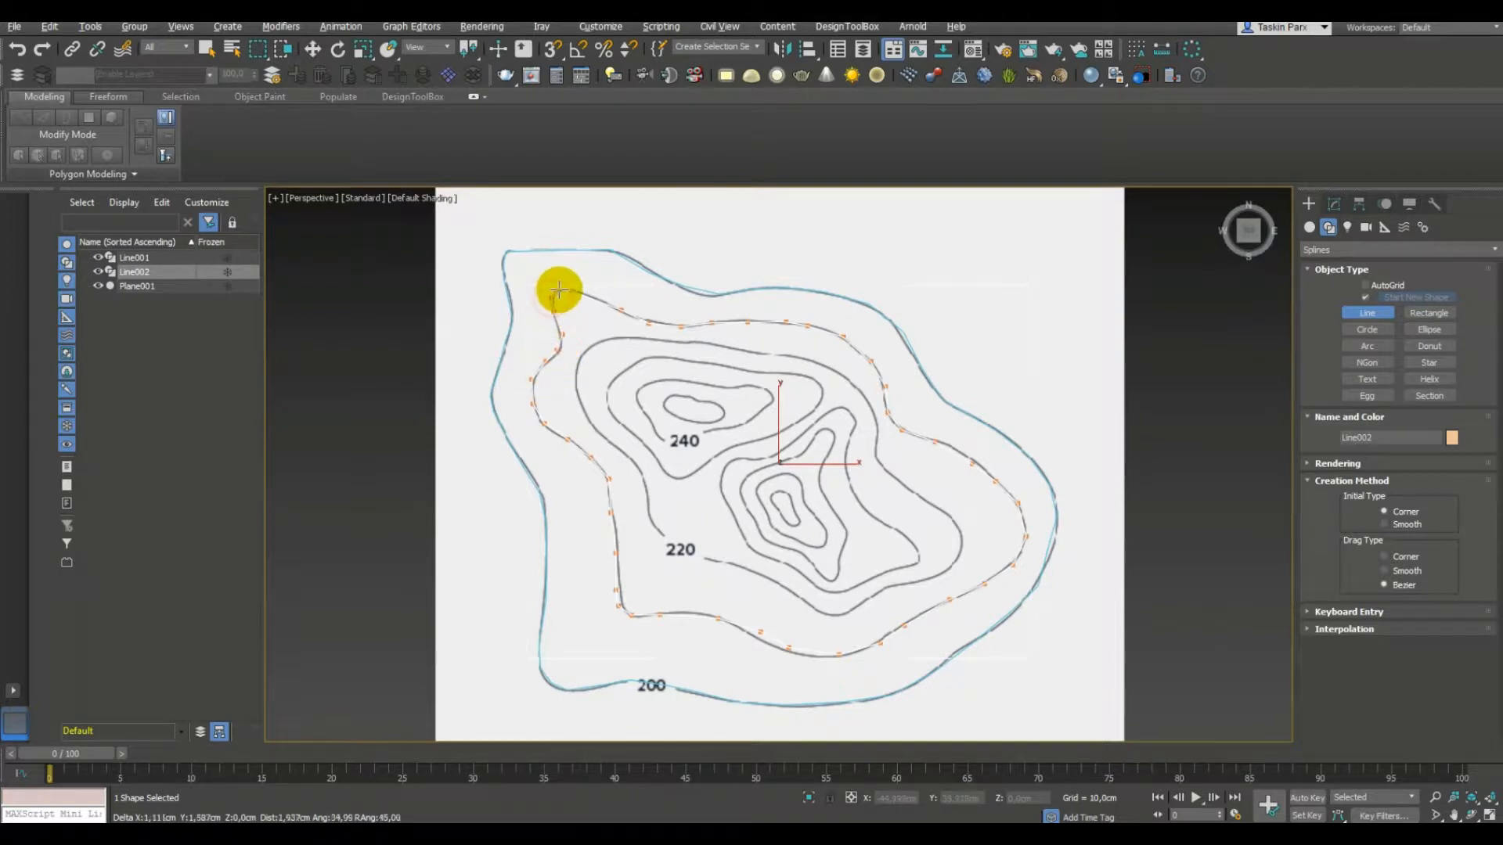
{"action": "left_click", "coordinate": [562, 290]}
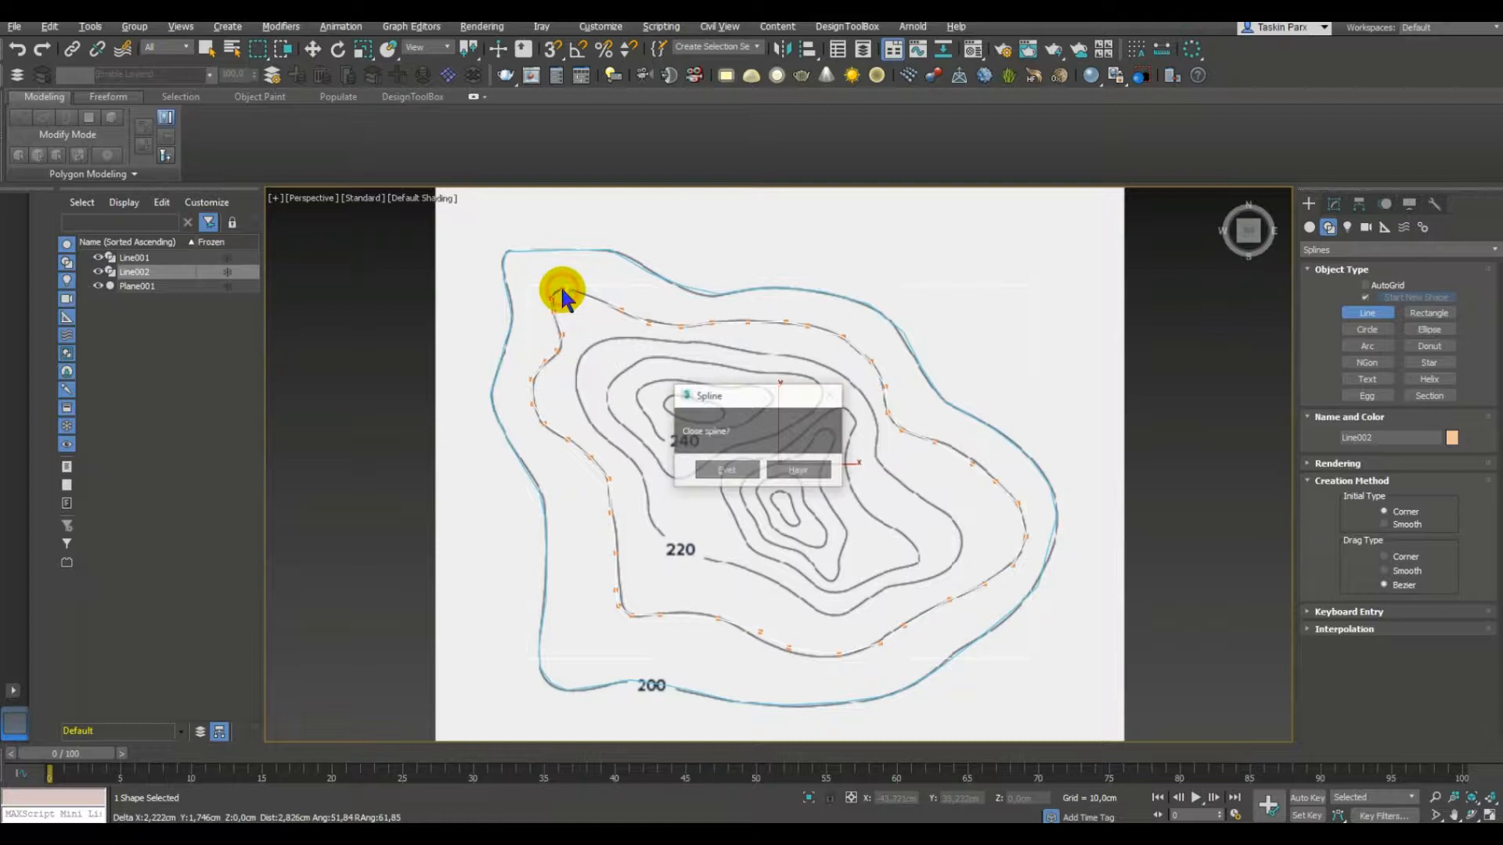
{"action": "left_click", "coordinate": [727, 470]}
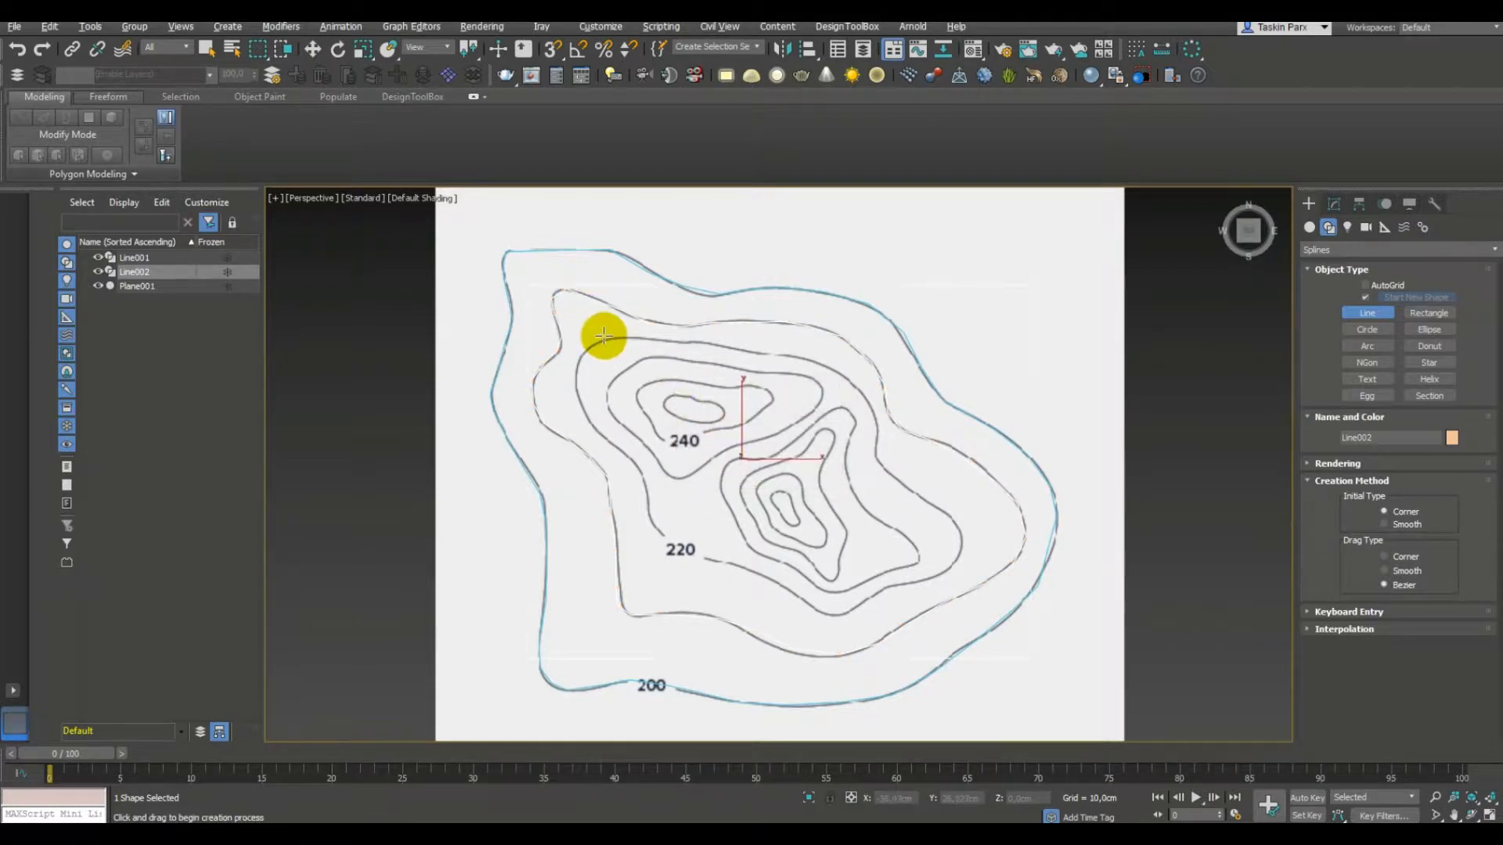
Trace the 220 contour with a Line spline clockwise from its upper-left bend, bridging the gap at the 220 label, and close the spline.
{"action": "left_click", "coordinate": [607, 338]}
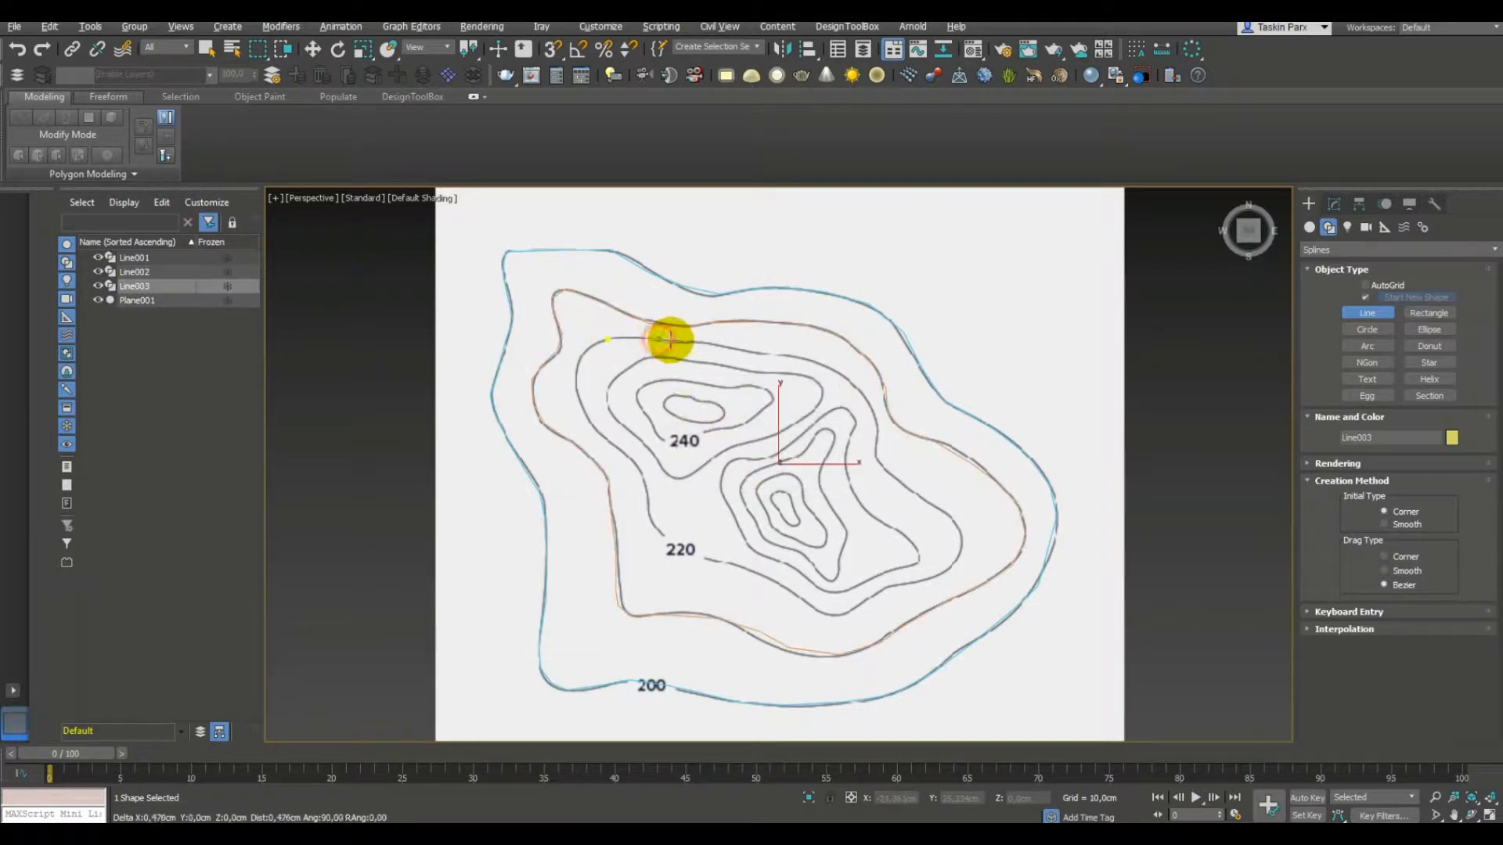
{"action": "left_click", "coordinate": [677, 342]}
{"action": "left_click", "coordinate": [715, 346]}
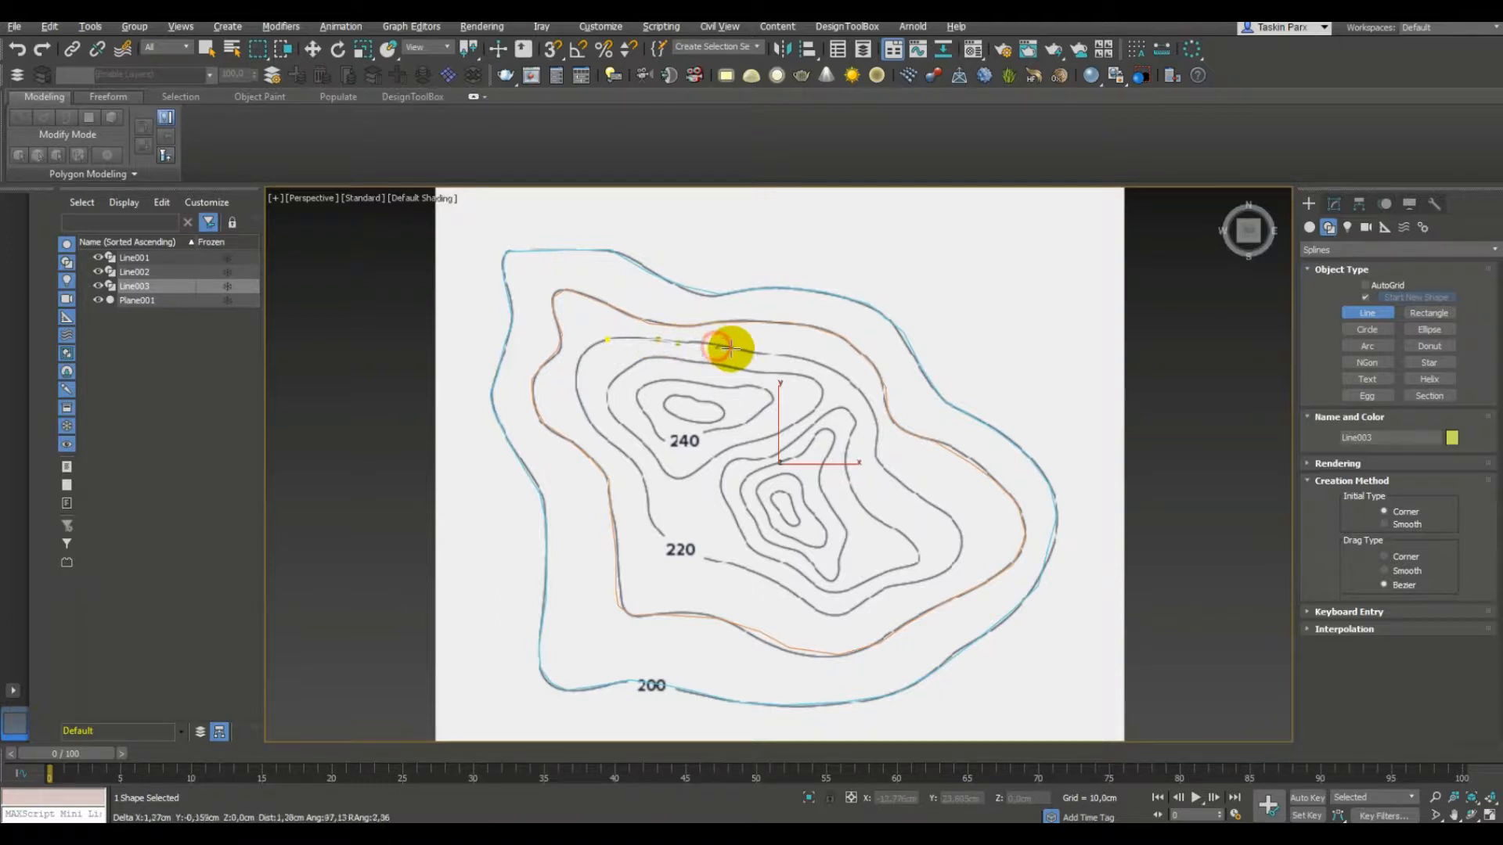
{"action": "left_click", "coordinate": [748, 351]}
{"action": "left_click", "coordinate": [783, 356]}
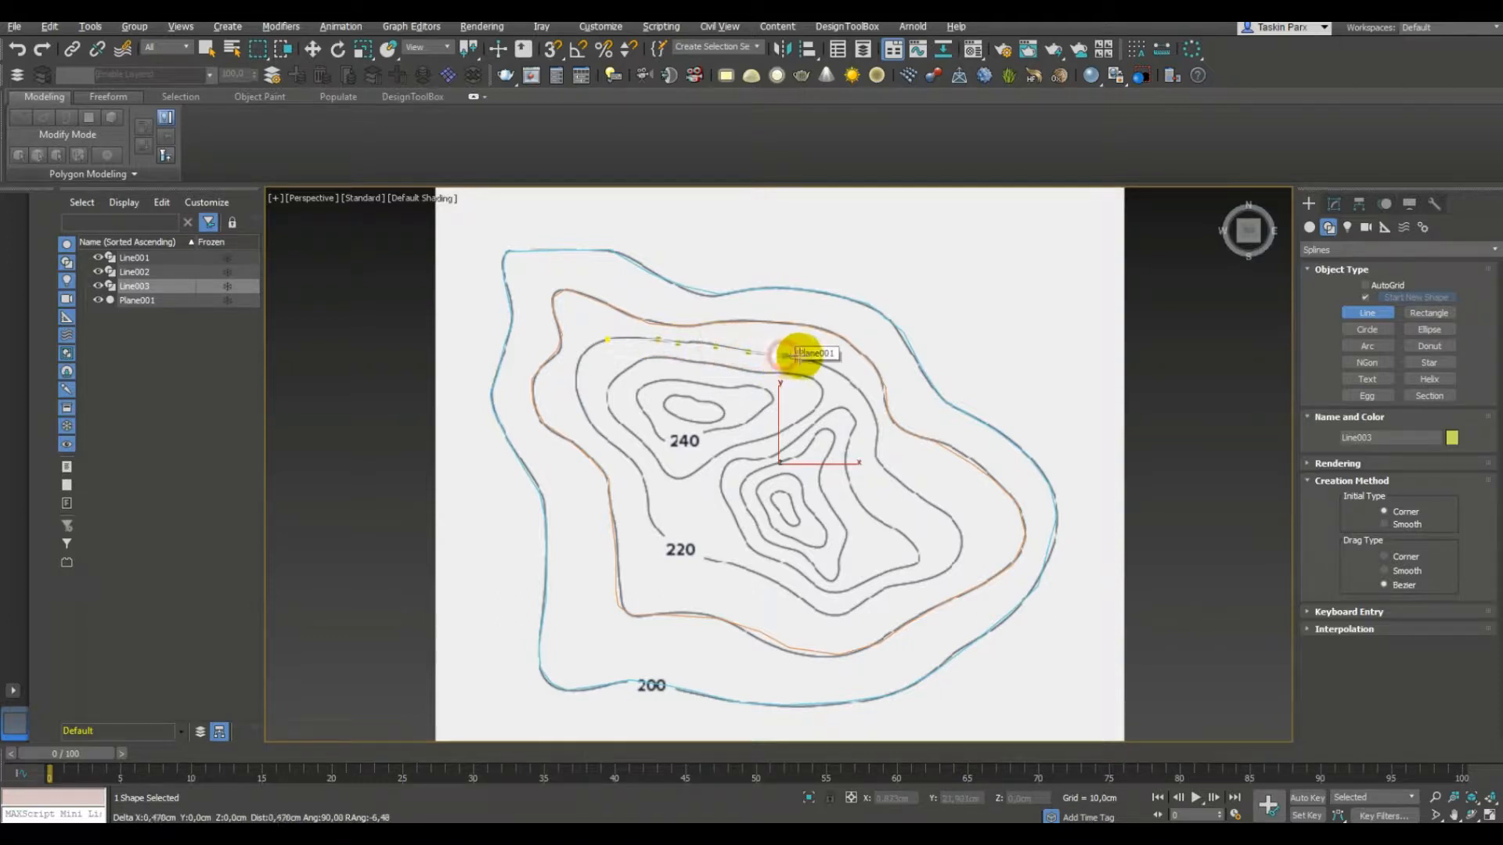
{"action": "left_click", "coordinate": [825, 364]}
{"action": "left_click", "coordinate": [848, 378]}
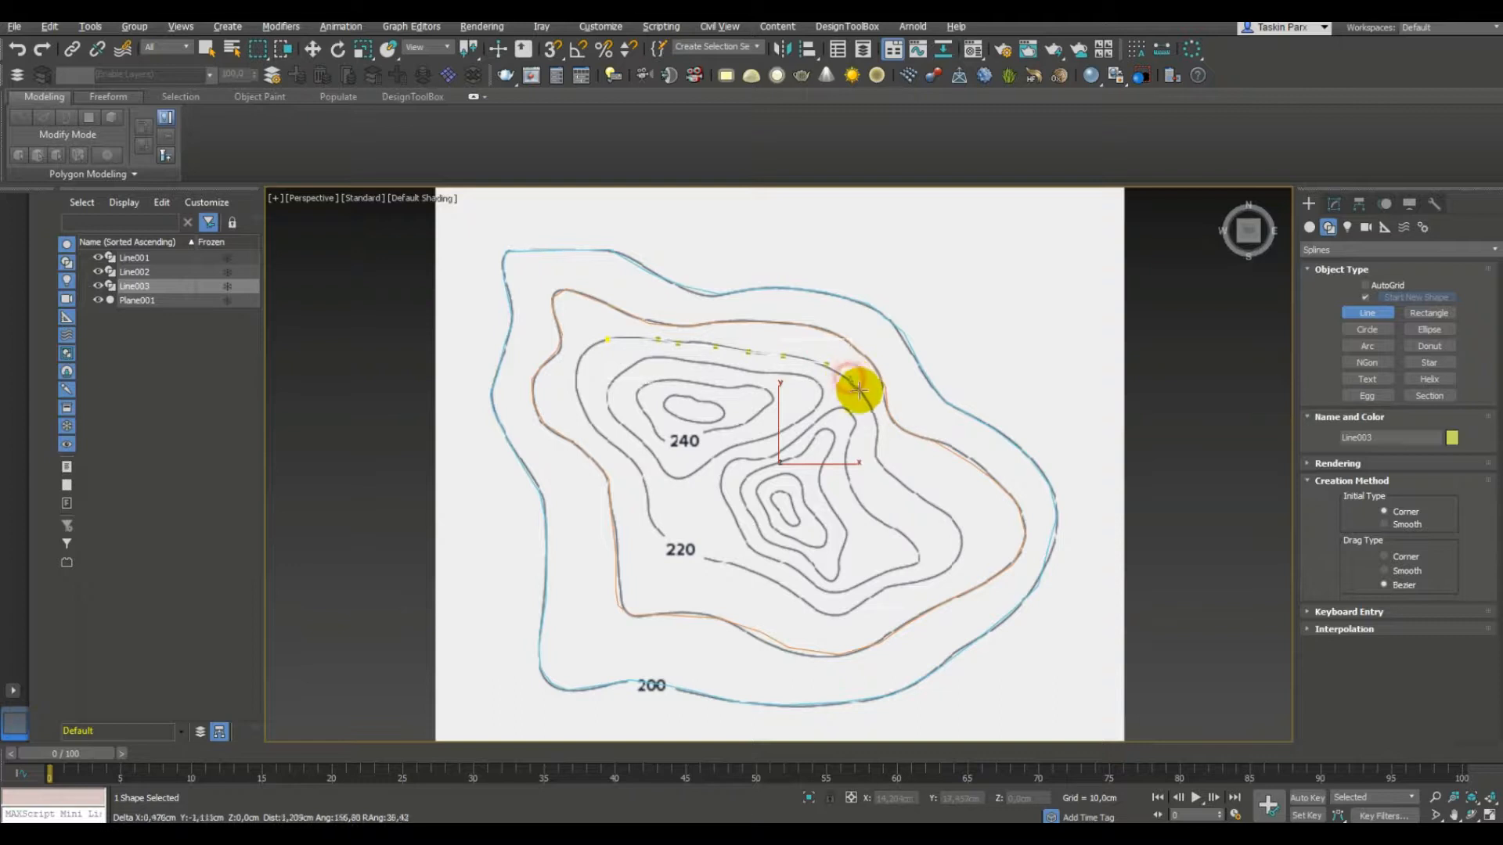
{"action": "left_click", "coordinate": [871, 407]}
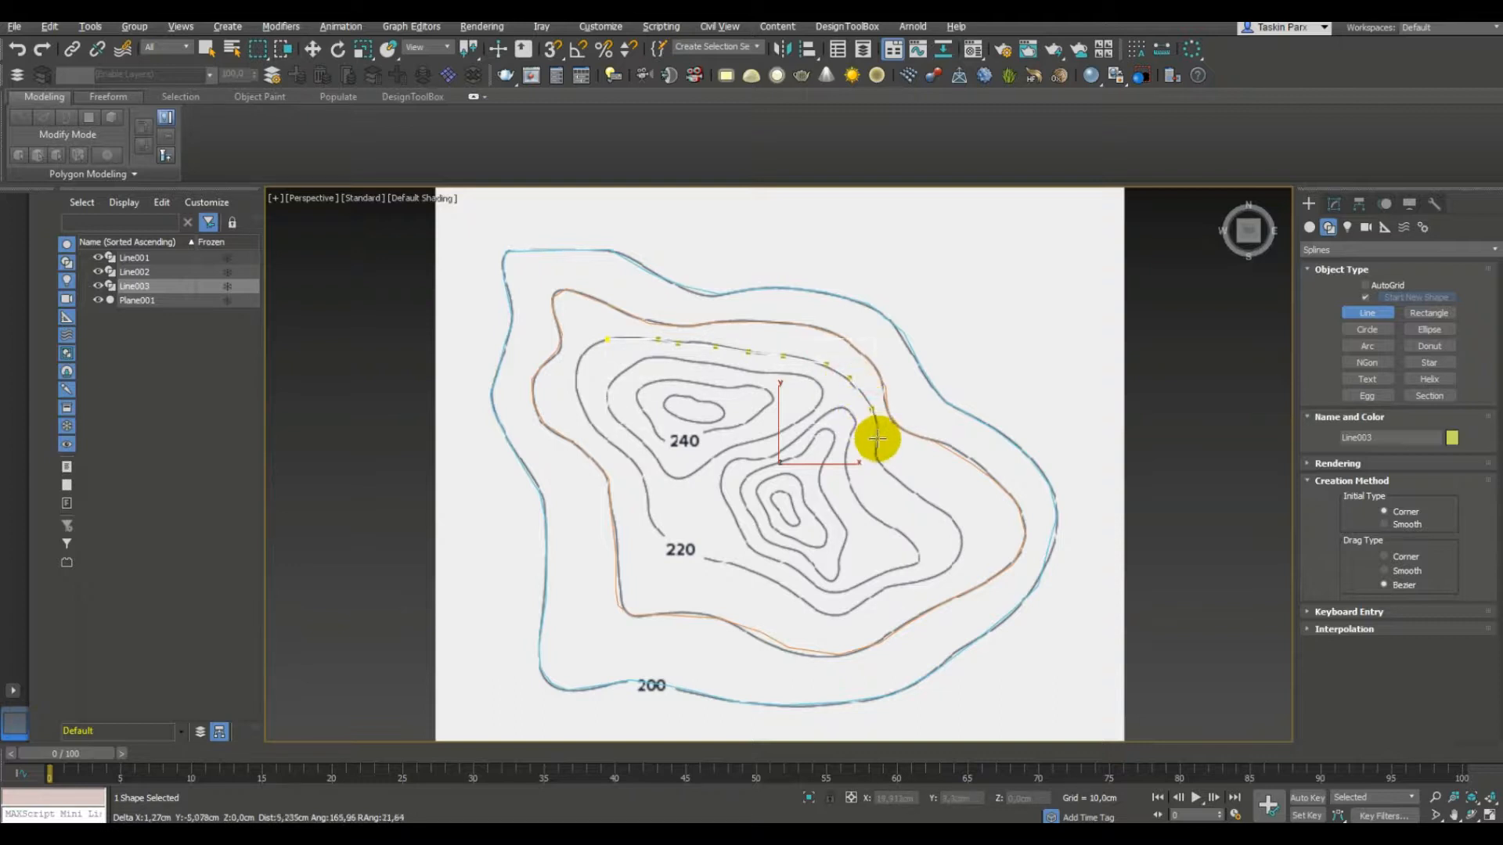
{"action": "left_click", "coordinate": [878, 437]}
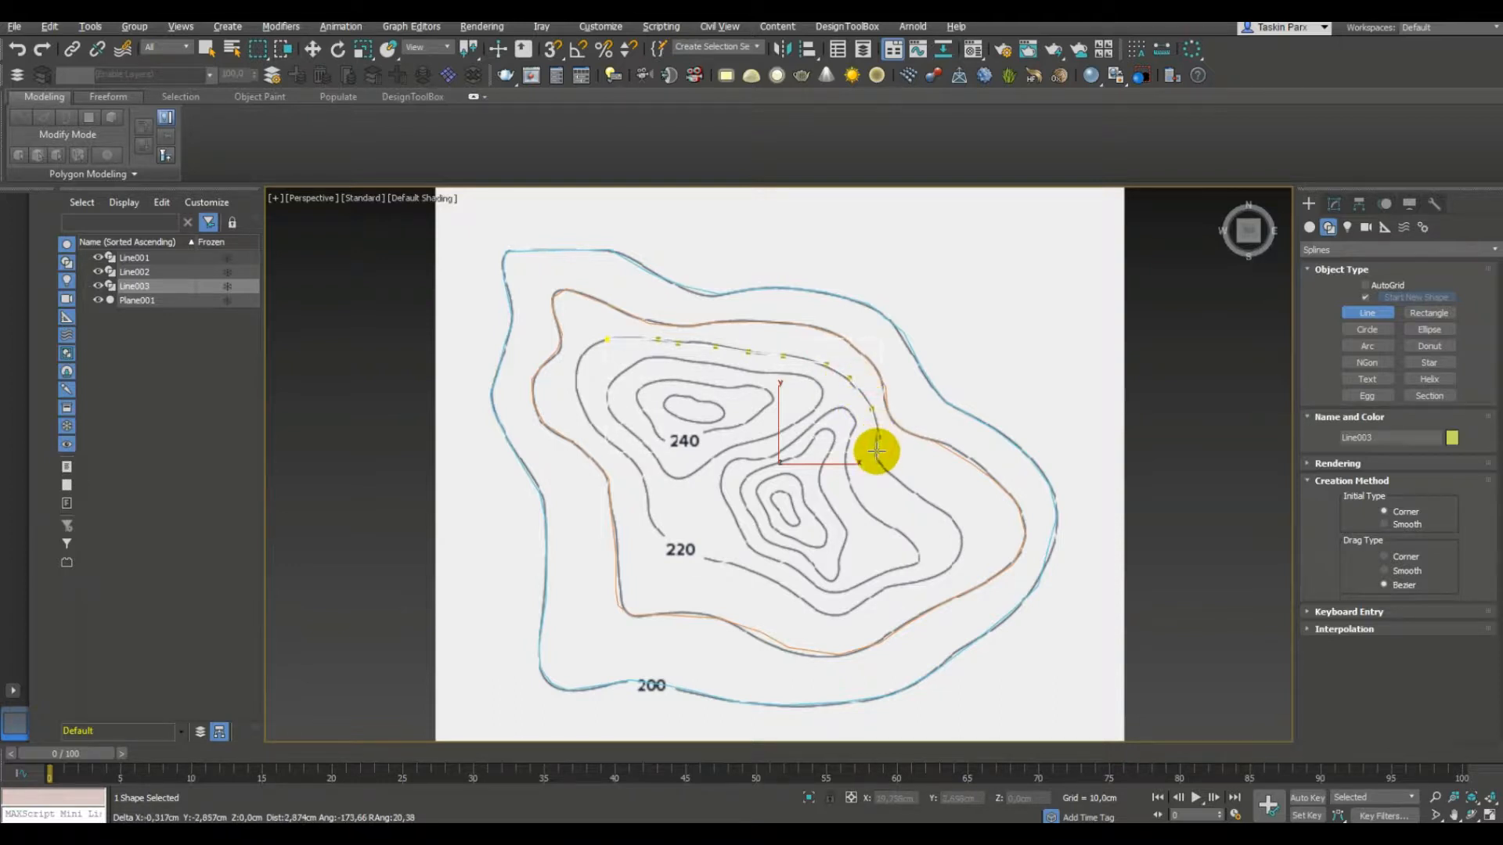
{"action": "left_click", "coordinate": [889, 470]}
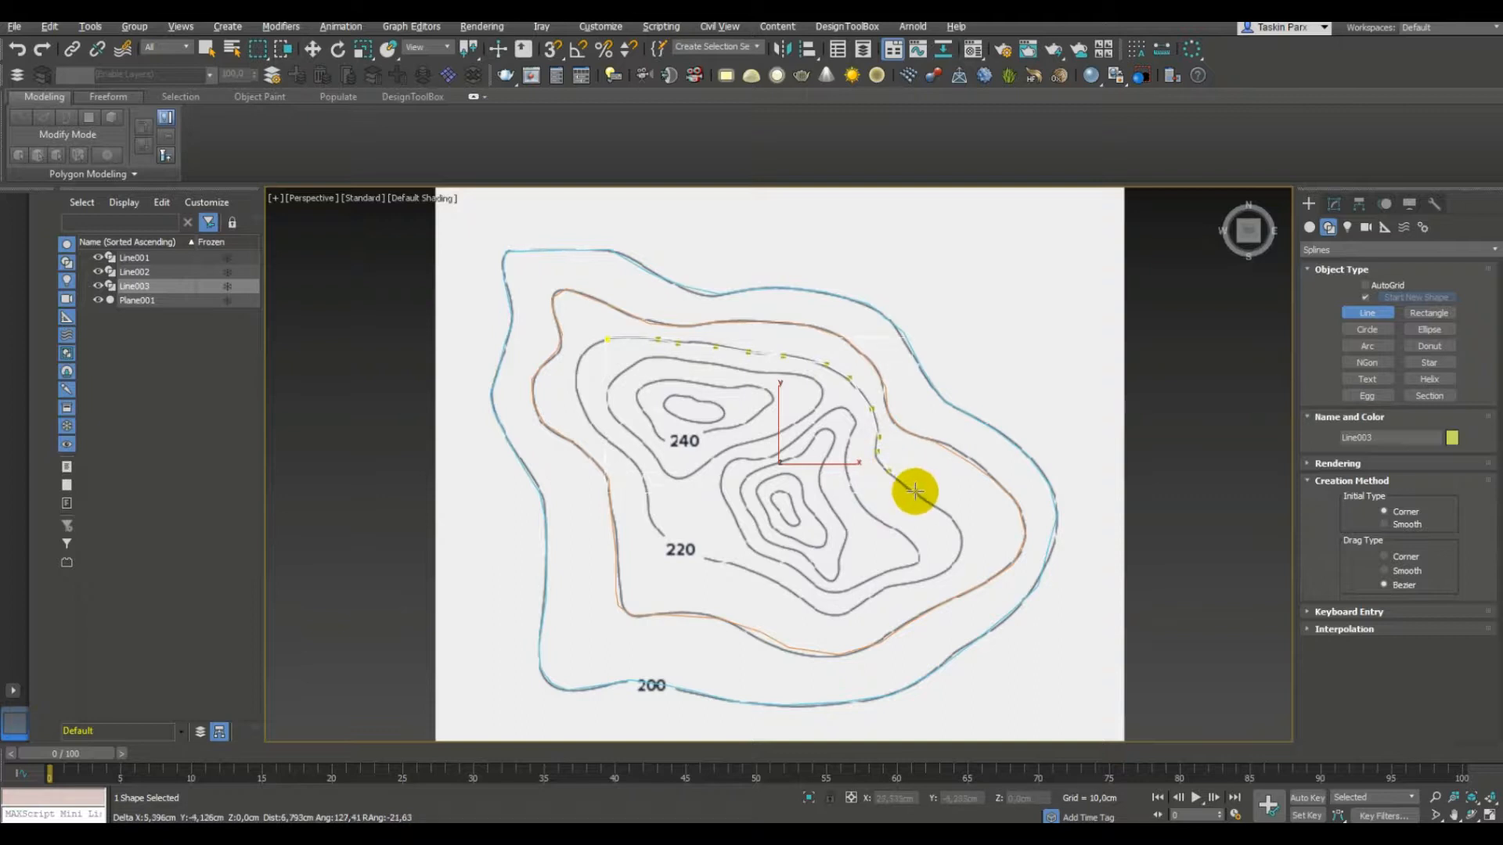
{"action": "left_click", "coordinate": [916, 492]}
{"action": "left_click", "coordinate": [940, 510]}
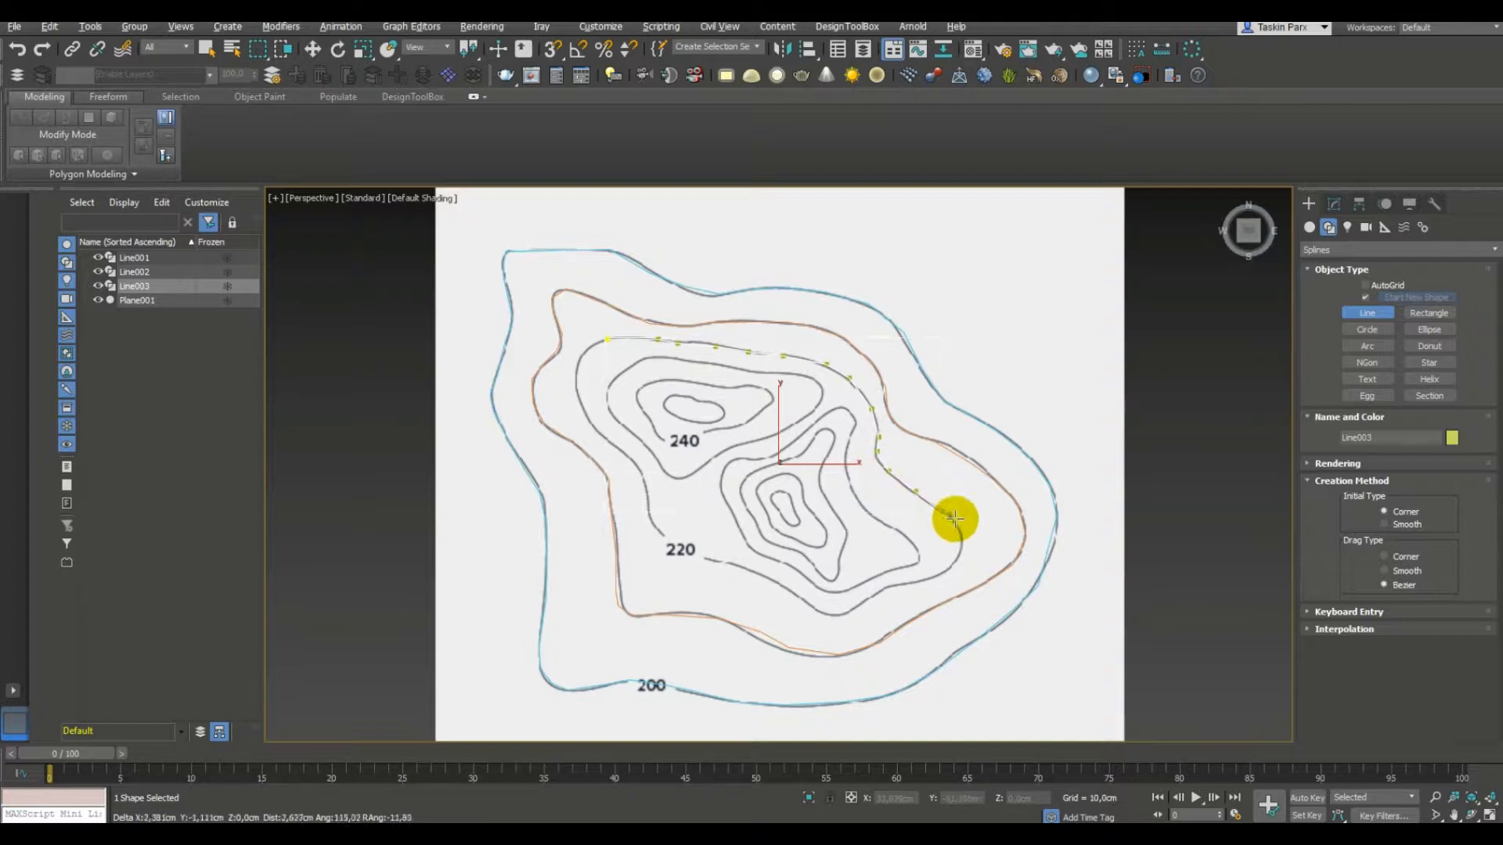
{"action": "left_click", "coordinate": [960, 559]}
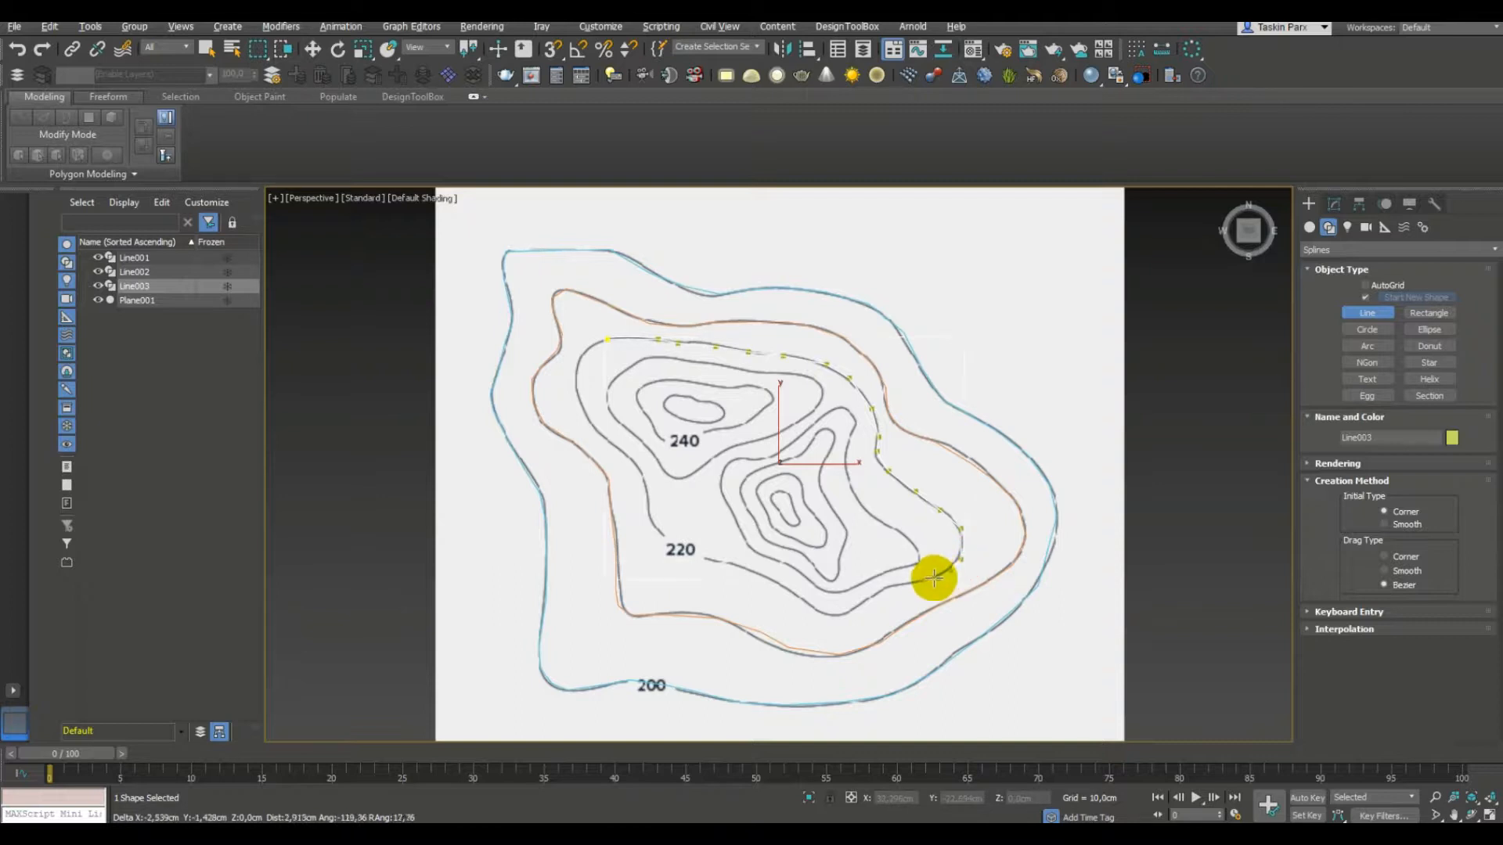
{"action": "left_click", "coordinate": [931, 579]}
{"action": "left_click", "coordinate": [897, 583]}
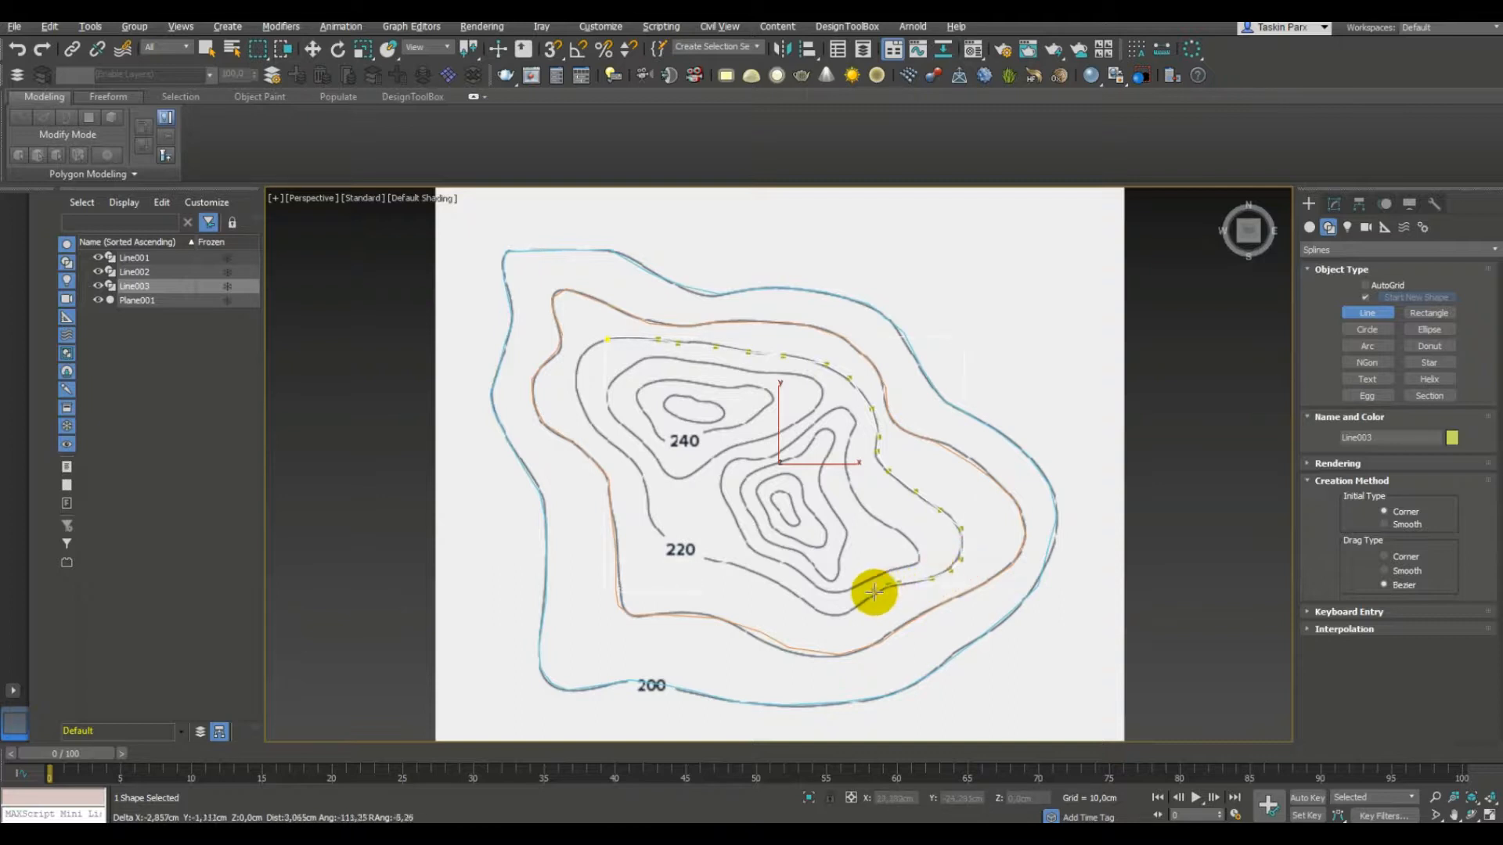
{"action": "left_click", "coordinate": [861, 601]}
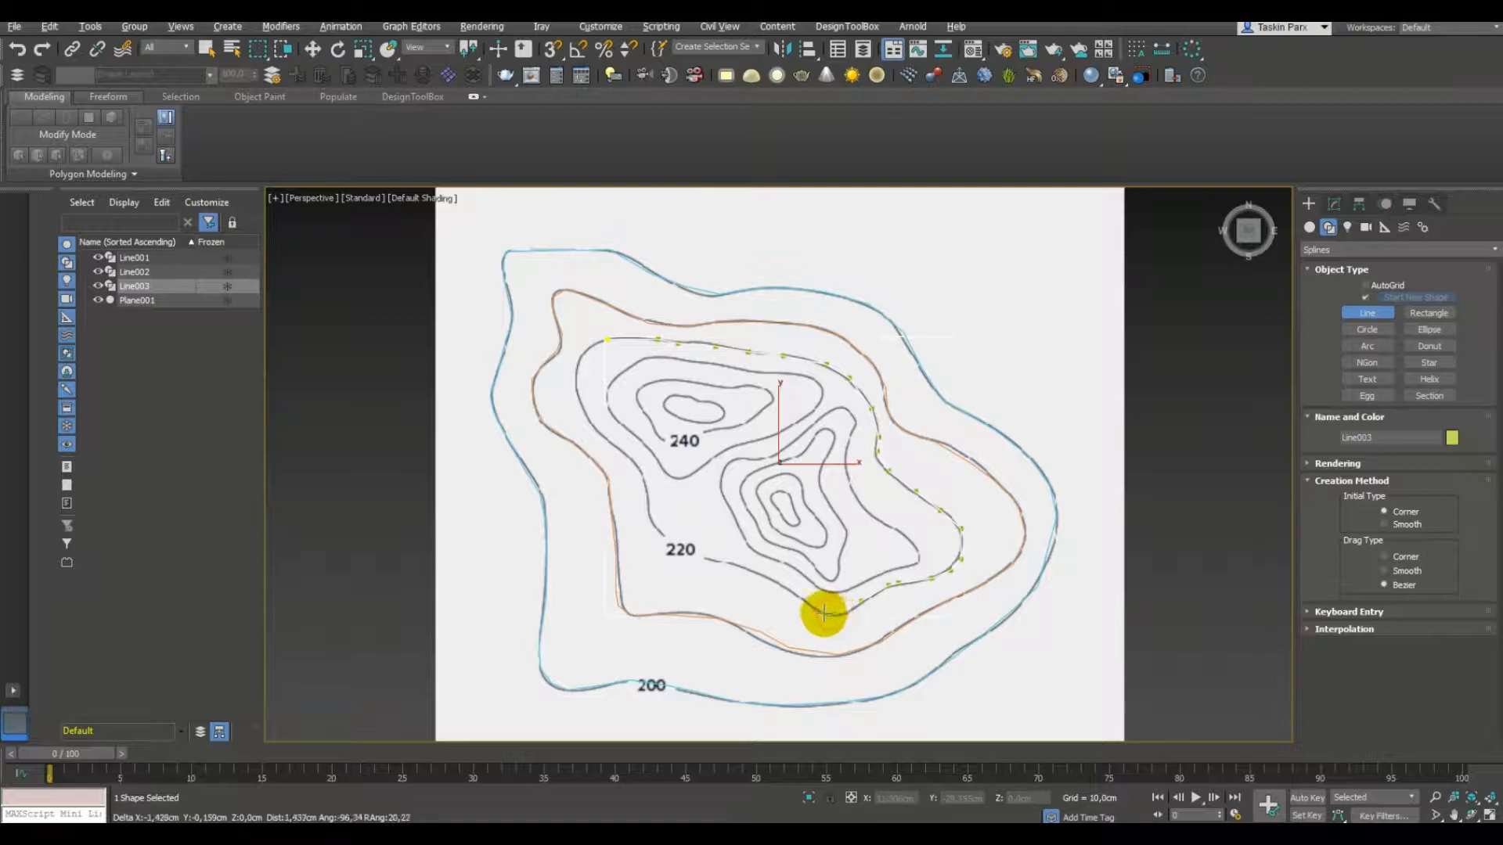
{"action": "left_click", "coordinate": [813, 608]}
{"action": "left_click", "coordinate": [783, 589]}
{"action": "left_click", "coordinate": [709, 557]}
{"action": "left_click", "coordinate": [658, 530]}
{"action": "left_click", "coordinate": [649, 507]}
{"action": "left_click", "coordinate": [638, 471]}
{"action": "left_click", "coordinate": [620, 450]}
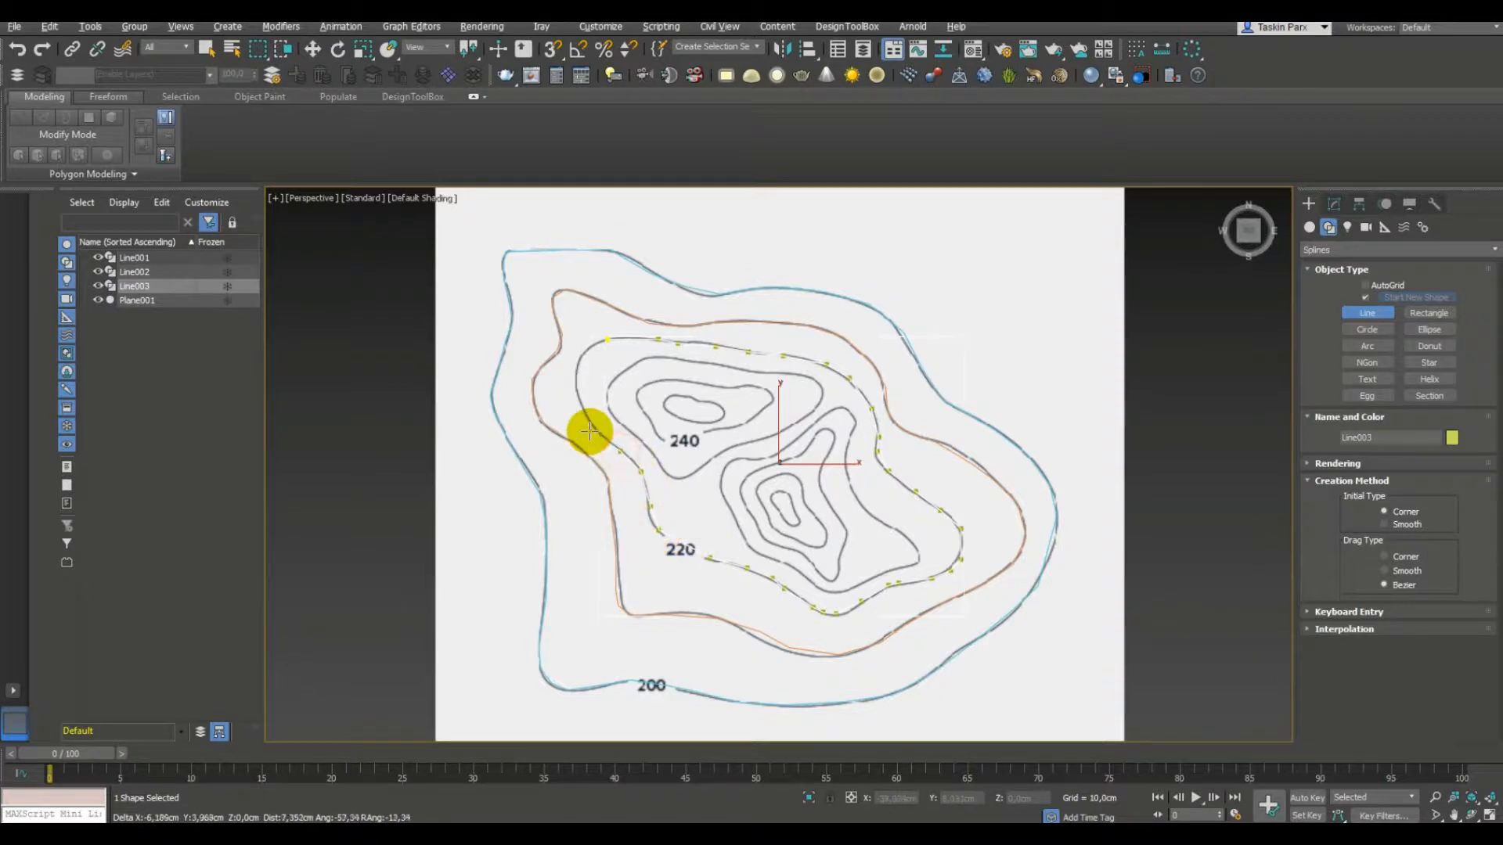
{"action": "left_click", "coordinate": [590, 427]}
{"action": "left_click", "coordinate": [573, 391]}
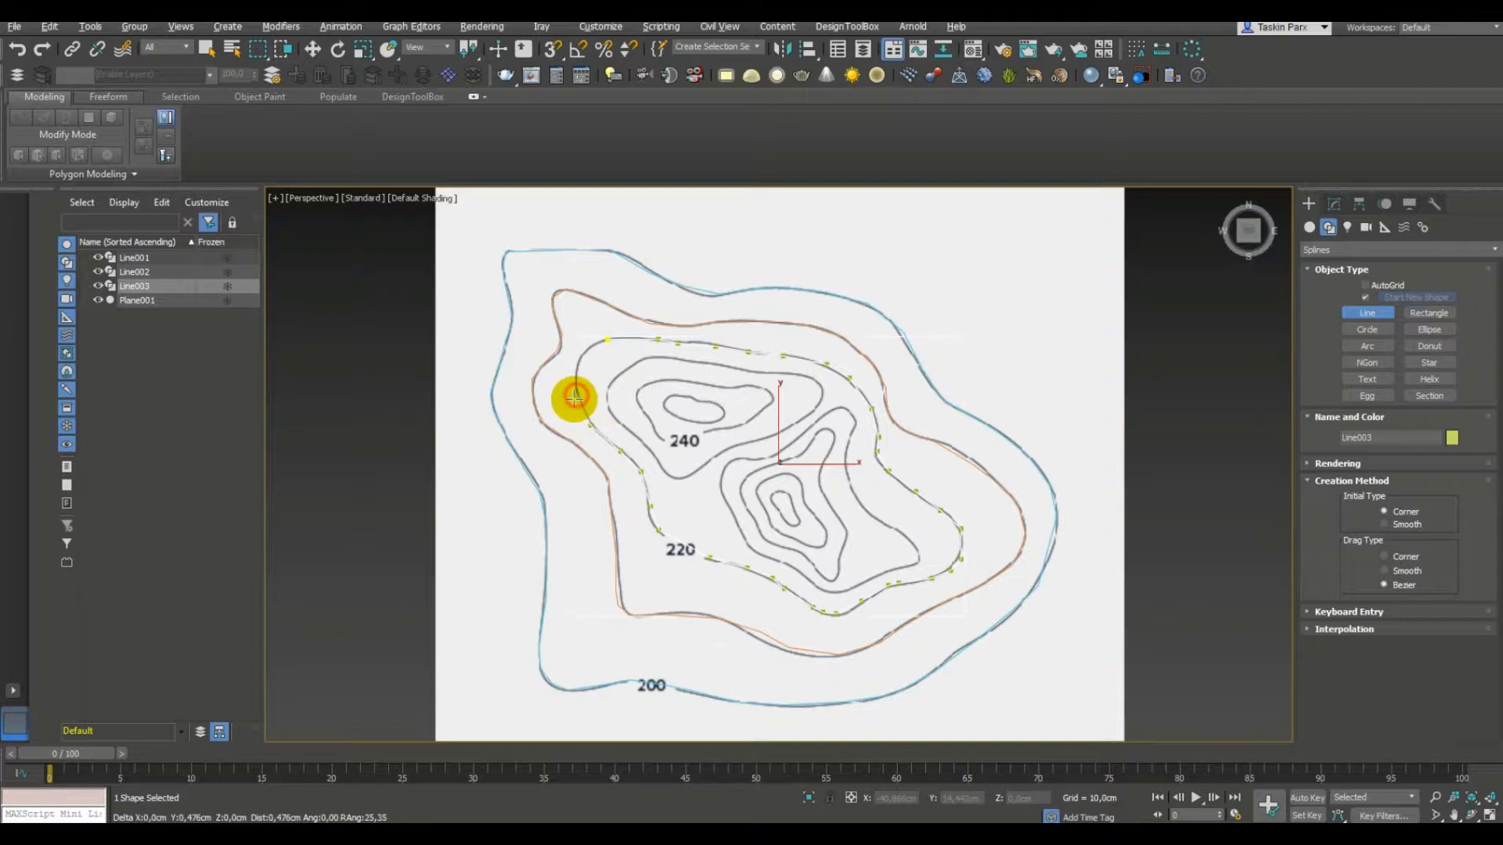
{"action": "left_click", "coordinate": [578, 361]}
{"action": "left_click", "coordinate": [591, 346]}
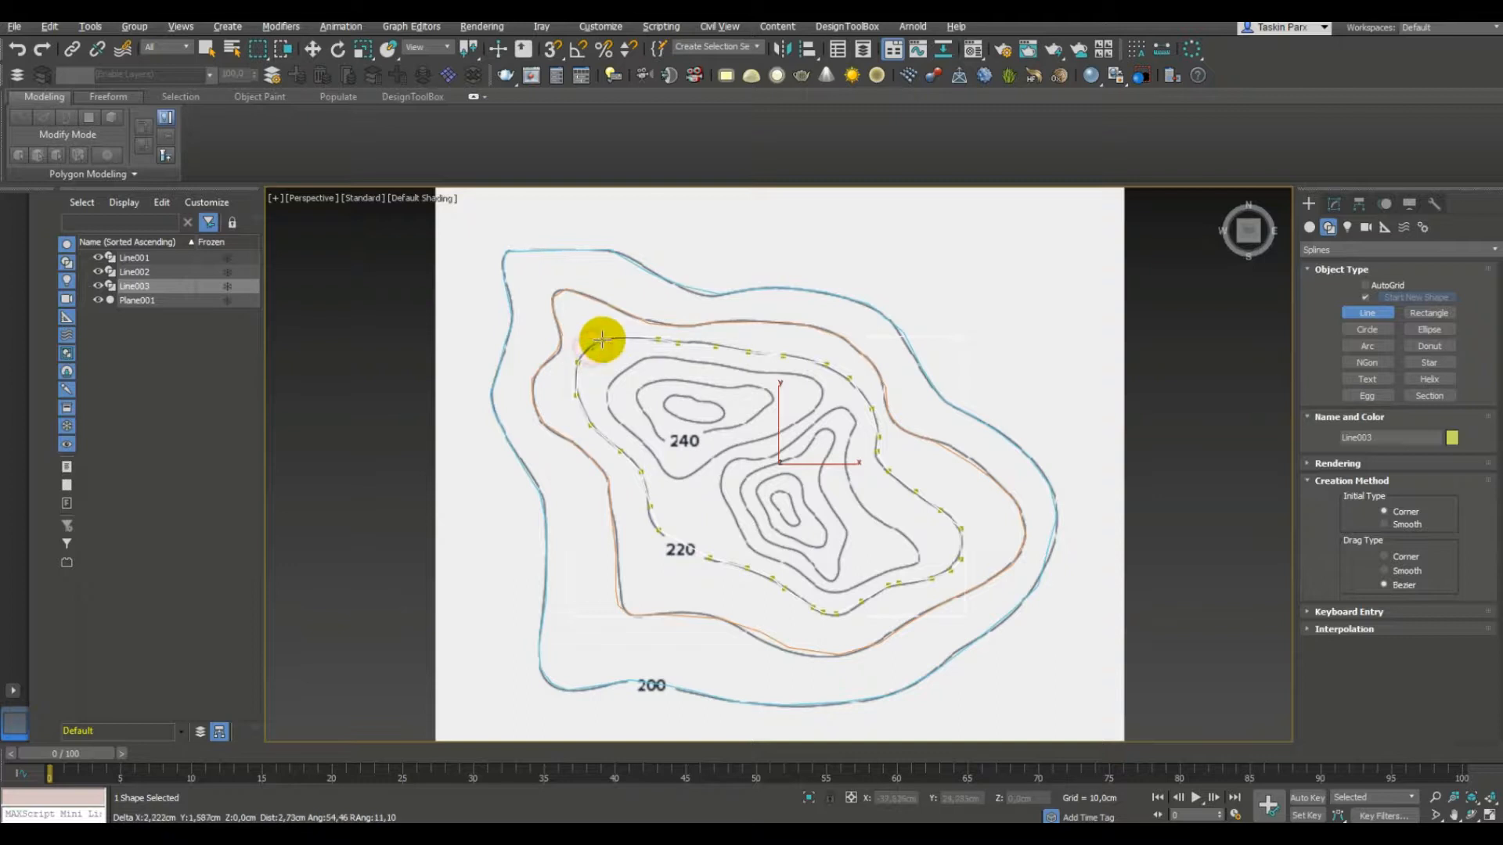
{"action": "left_click", "coordinate": [605, 338]}
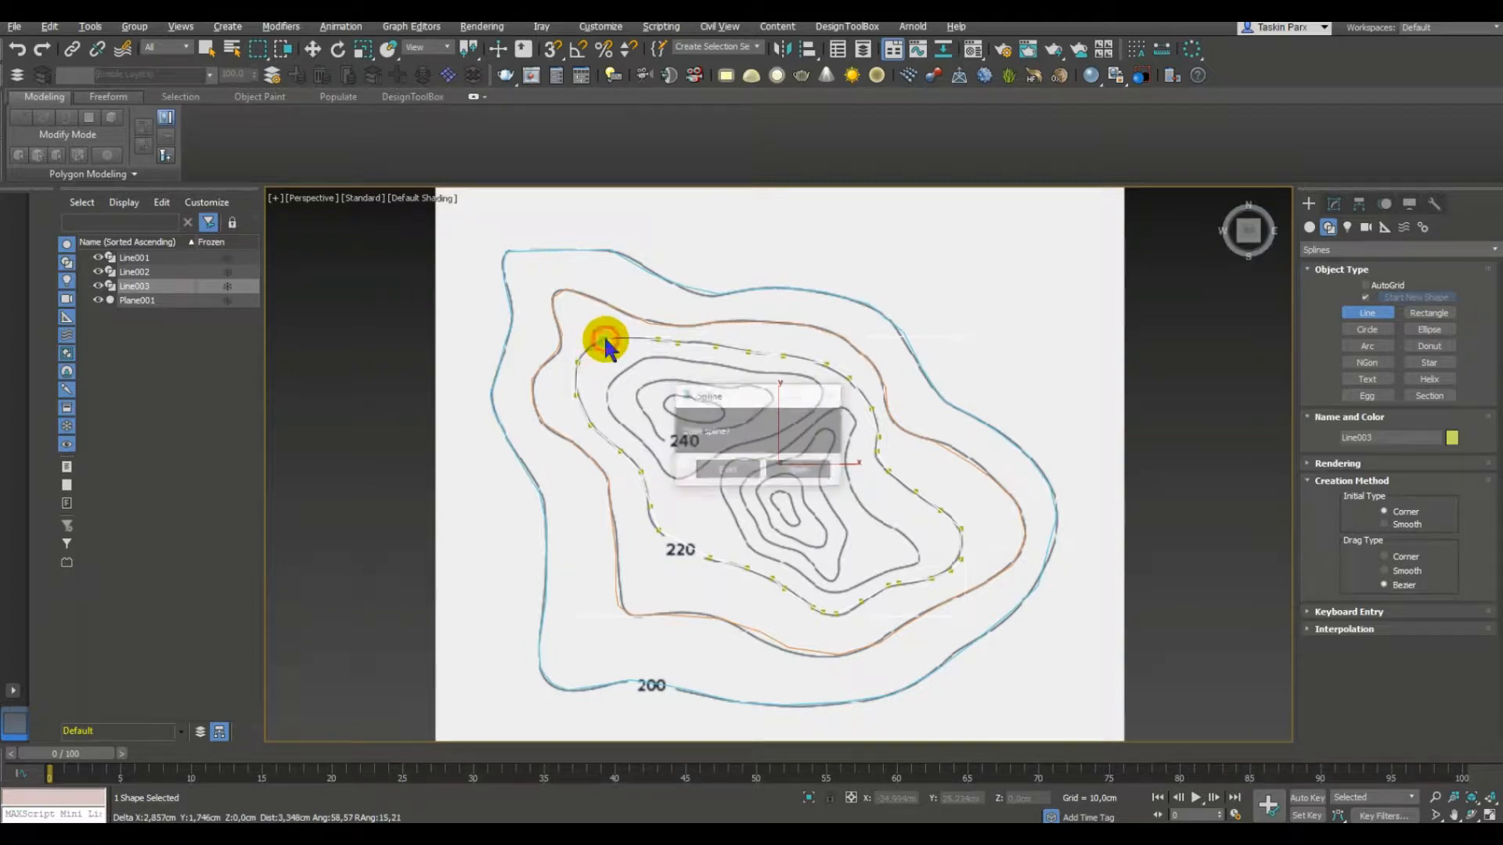
{"action": "left_click", "coordinate": [727, 471]}
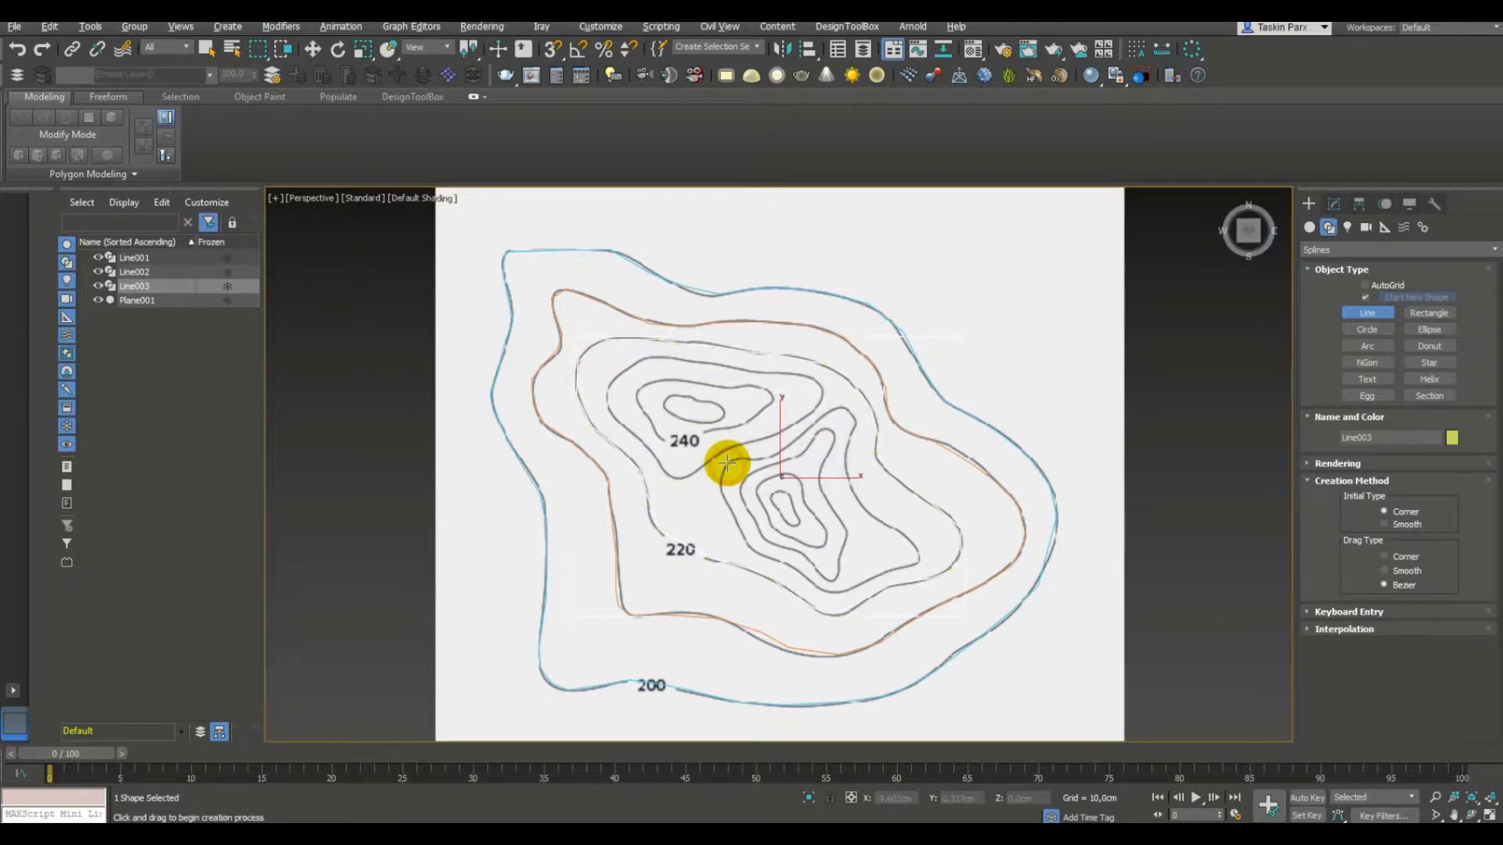
Trace the contour between the 220 and 240 lines around the upper-left peak with a Line spline, and close the spline.
{"action": "left_click", "coordinate": [638, 359]}
{"action": "left_click", "coordinate": [675, 359]}
{"action": "left_click", "coordinate": [735, 369]}
{"action": "left_click", "coordinate": [764, 375]}
{"action": "left_click", "coordinate": [784, 374]}
{"action": "left_click", "coordinate": [803, 374]}
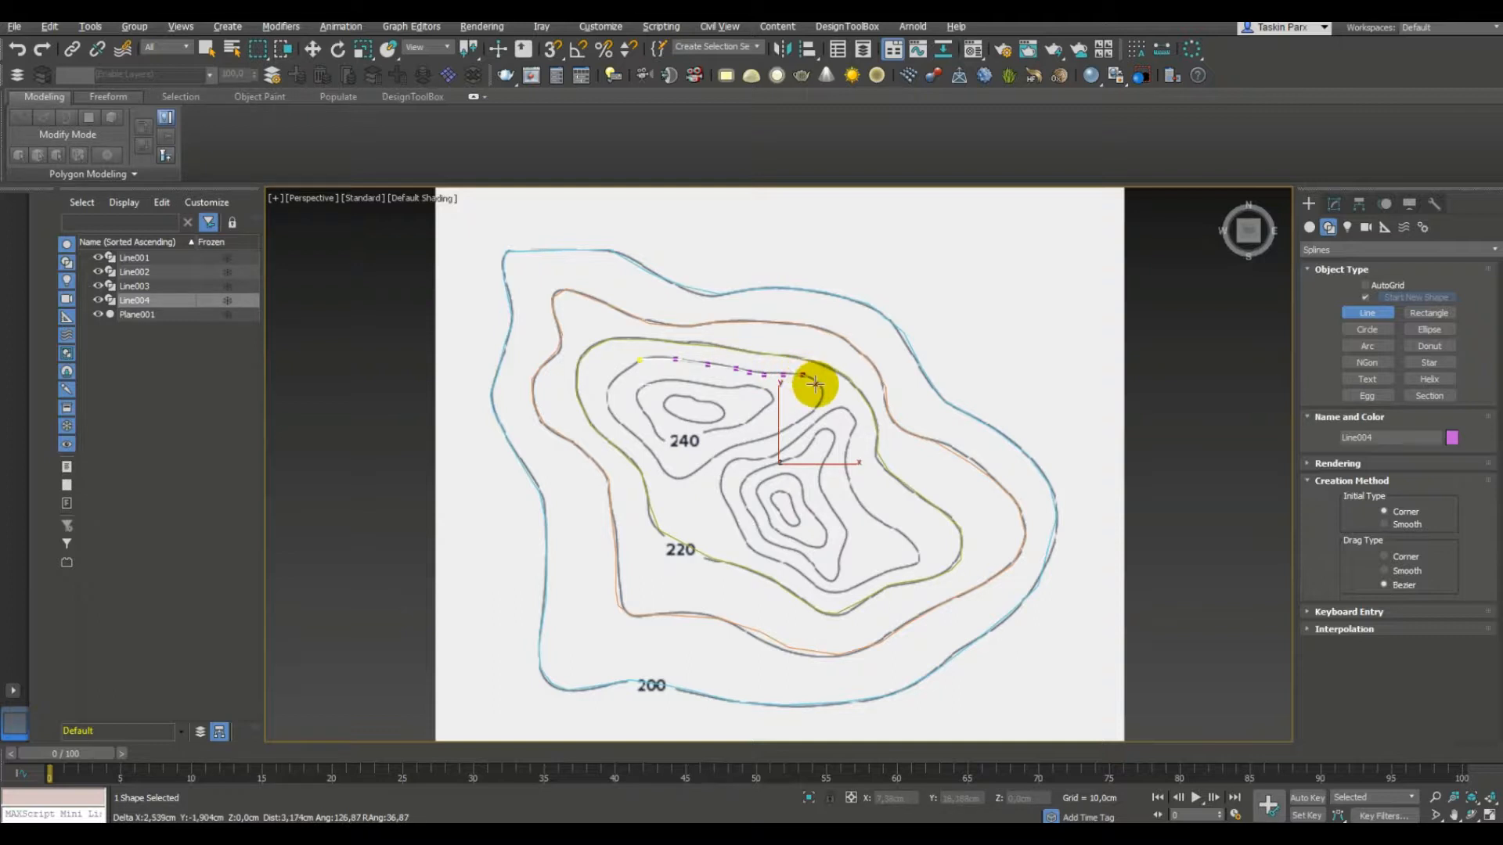
{"action": "left_click", "coordinate": [817, 384]}
{"action": "left_click", "coordinate": [822, 396]}
{"action": "left_click", "coordinate": [804, 419]}
{"action": "left_click", "coordinate": [793, 429]}
{"action": "left_click", "coordinate": [774, 435]}
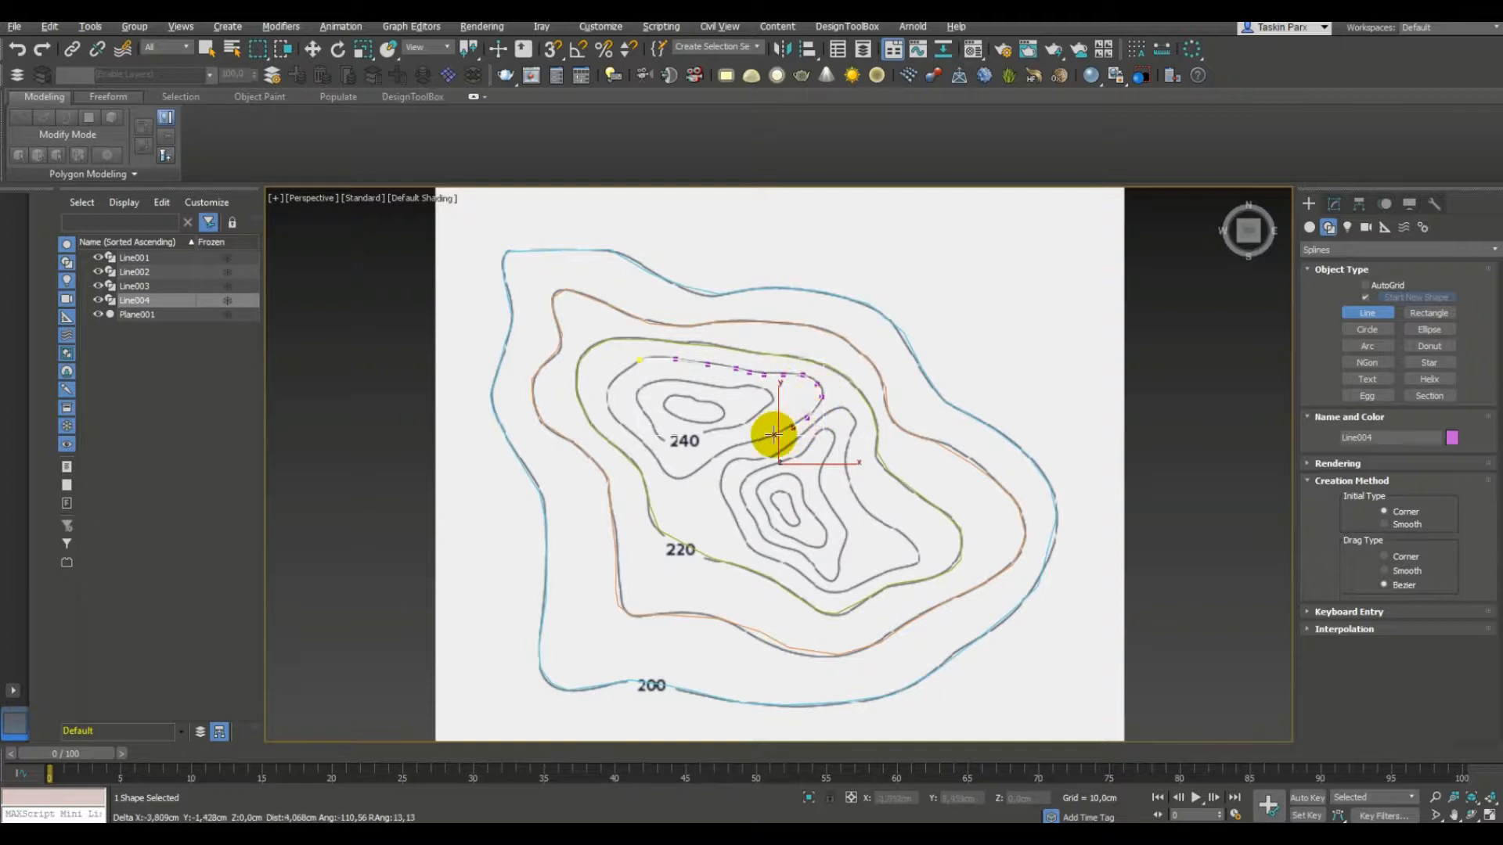
{"action": "left_click", "coordinate": [724, 451]}
{"action": "left_click", "coordinate": [704, 465]}
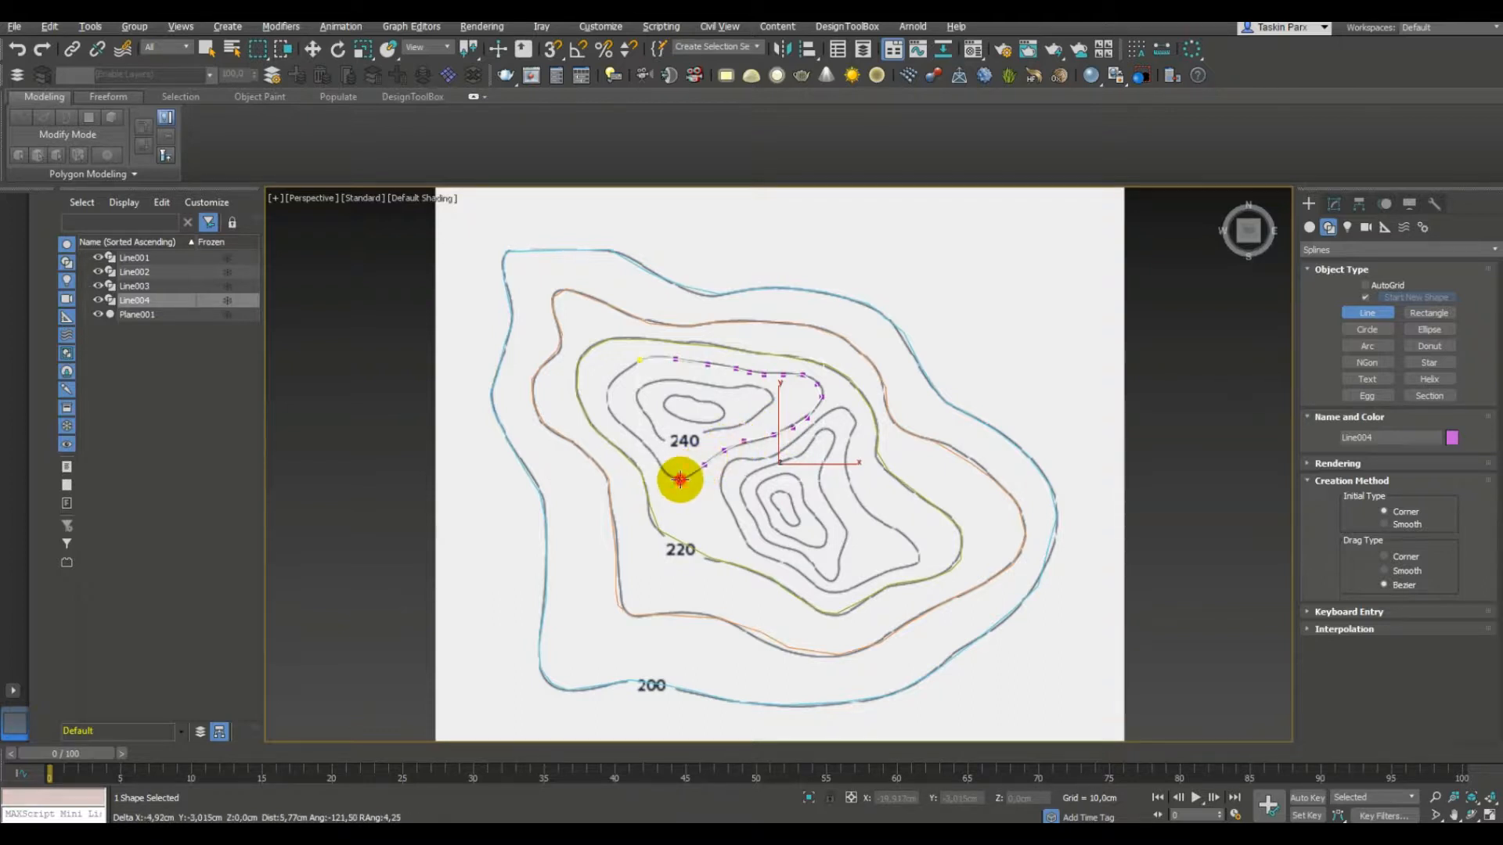
{"action": "left_click", "coordinate": [669, 479]}
{"action": "left_click", "coordinate": [659, 467]}
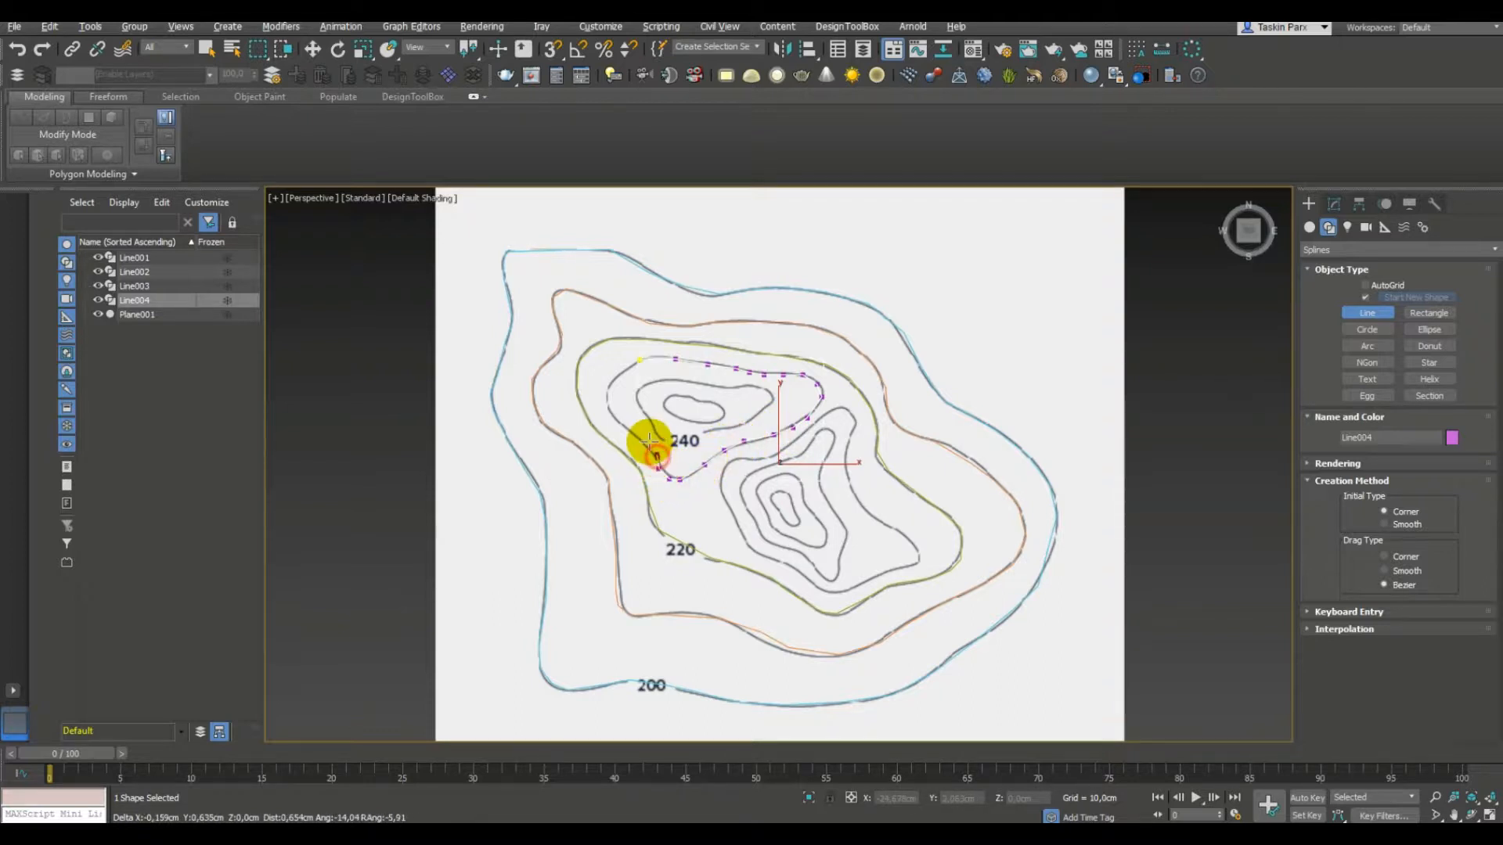
{"action": "left_click", "coordinate": [622, 425]}
{"action": "left_click", "coordinate": [611, 410]}
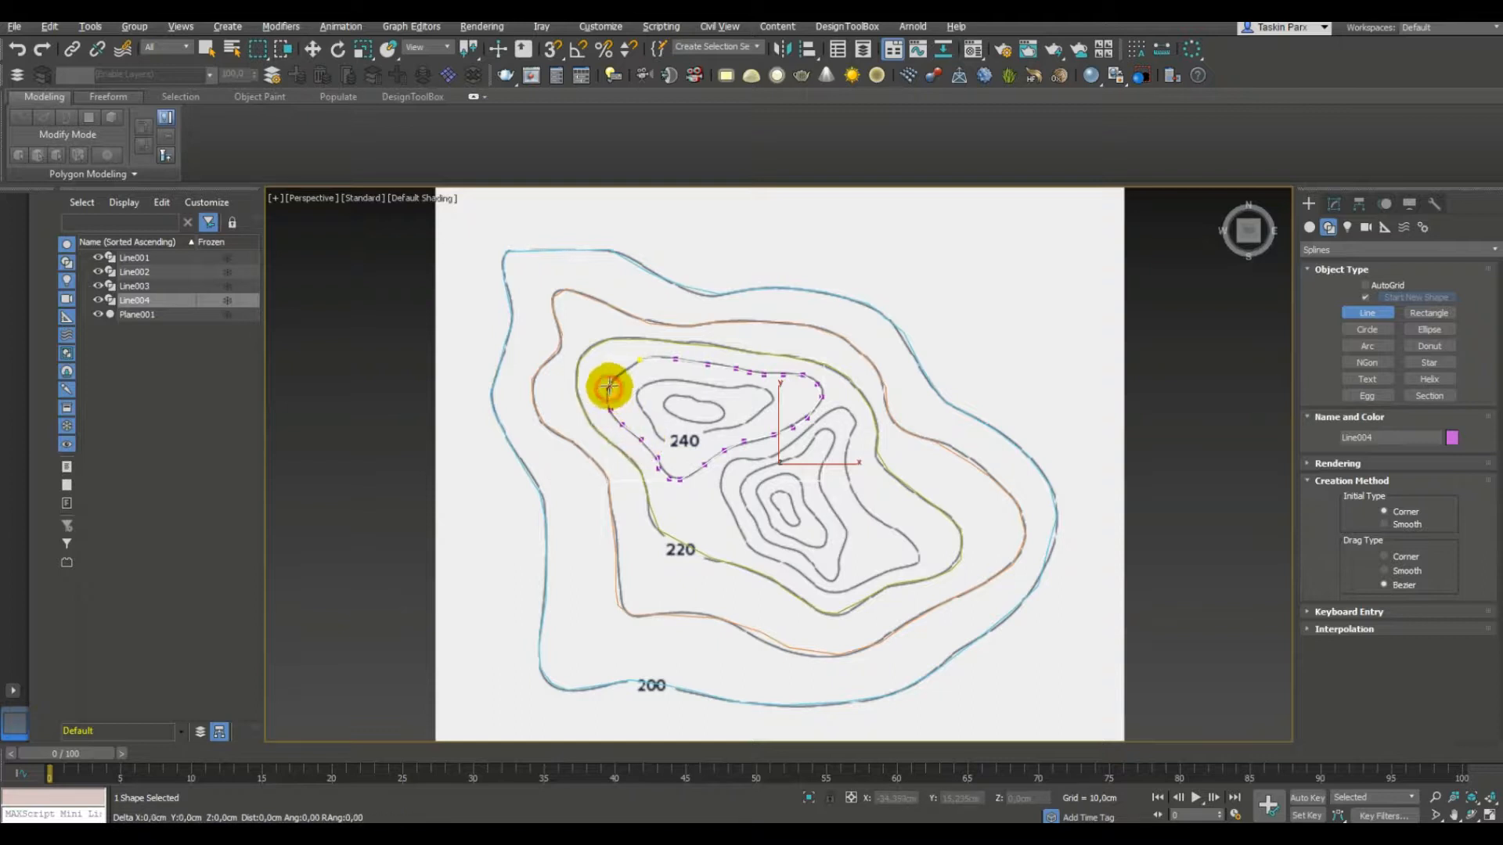
{"action": "left_click", "coordinate": [622, 370]}
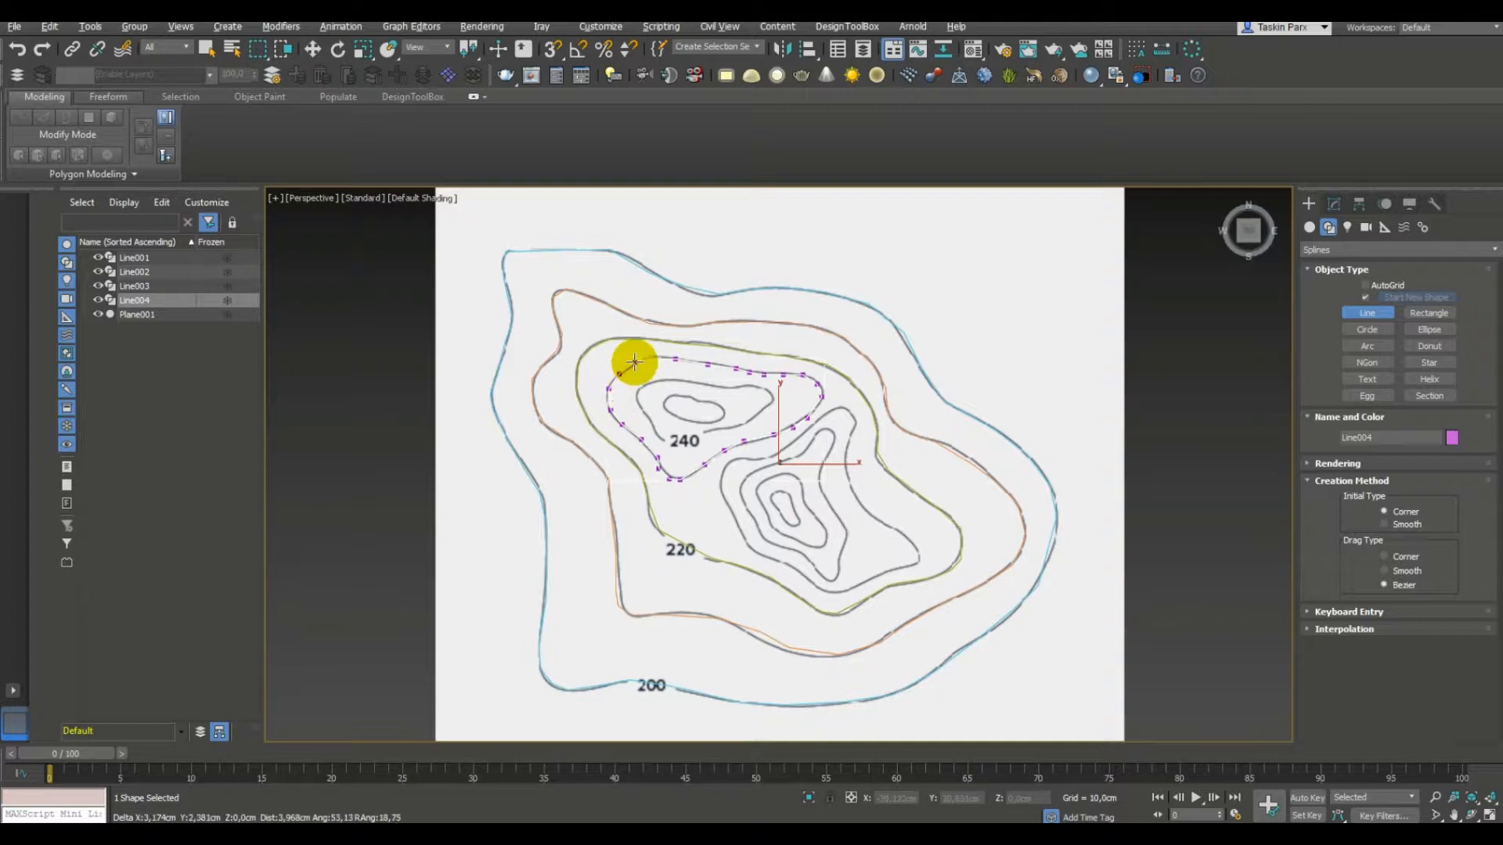
{"action": "left_click", "coordinate": [634, 362]}
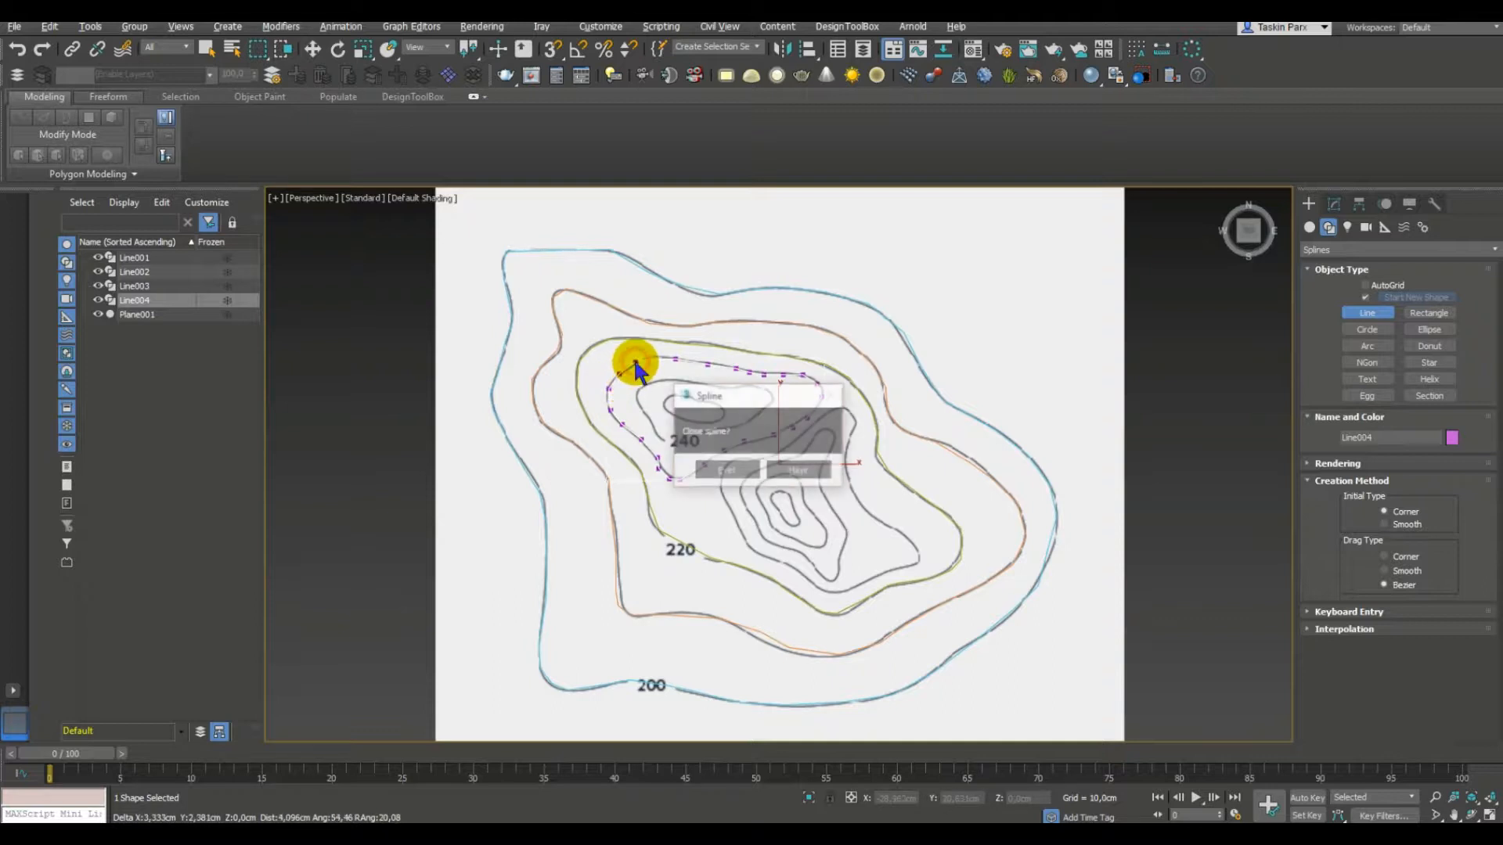
{"action": "left_click", "coordinate": [723, 466]}
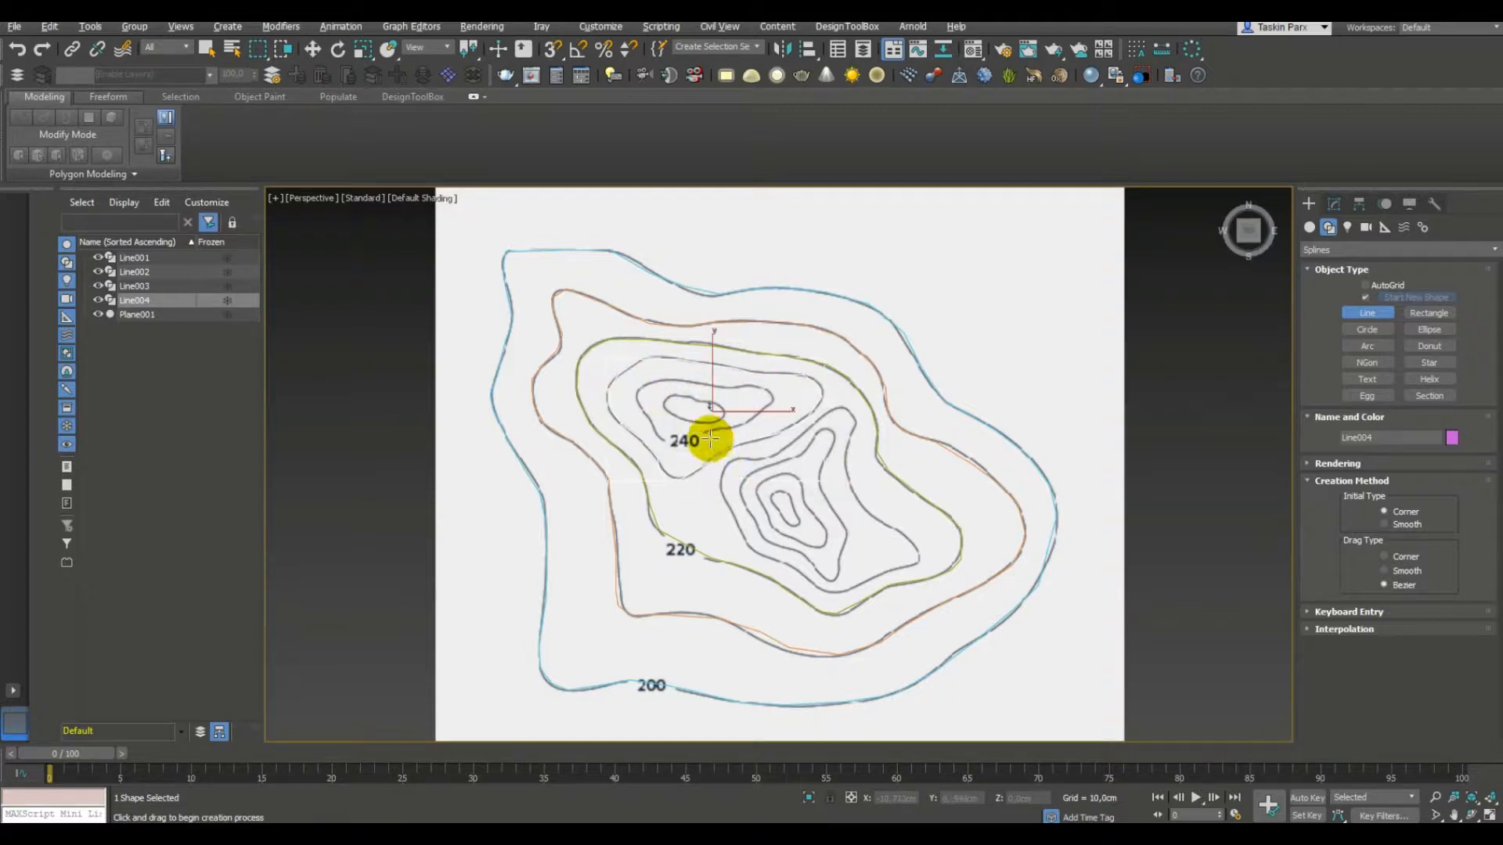
Trace the 240 contour of the upper-left peak with a Line spline clockwise, bridging the gap at the label, and close the spline.
{"action": "left_click", "coordinate": [642, 383]}
{"action": "left_click", "coordinate": [662, 378]}
{"action": "left_click", "coordinate": [685, 379]}
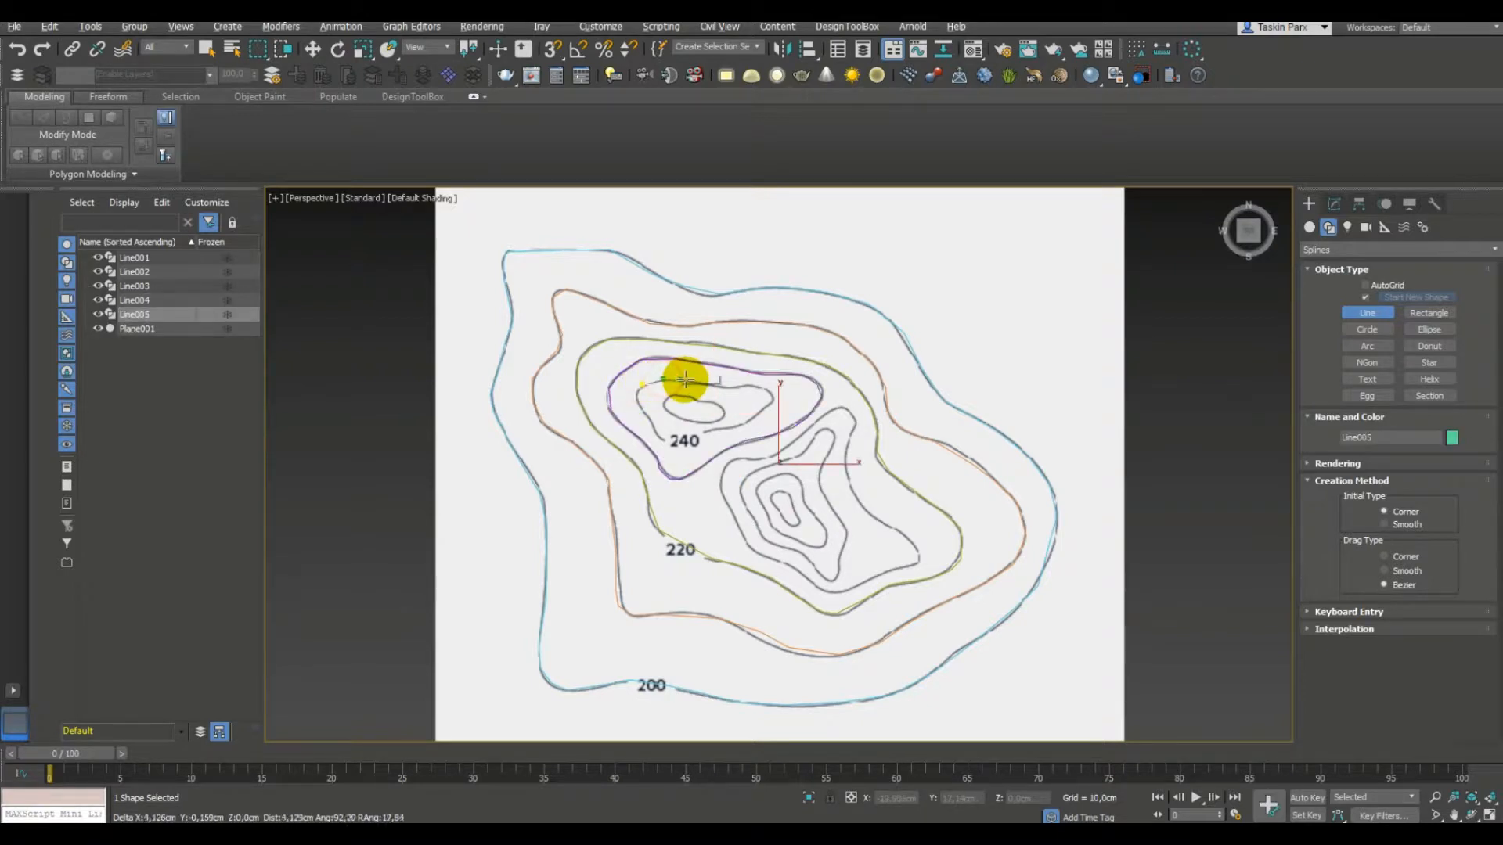
{"action": "left_click", "coordinate": [706, 385]}
{"action": "left_click", "coordinate": [726, 388]}
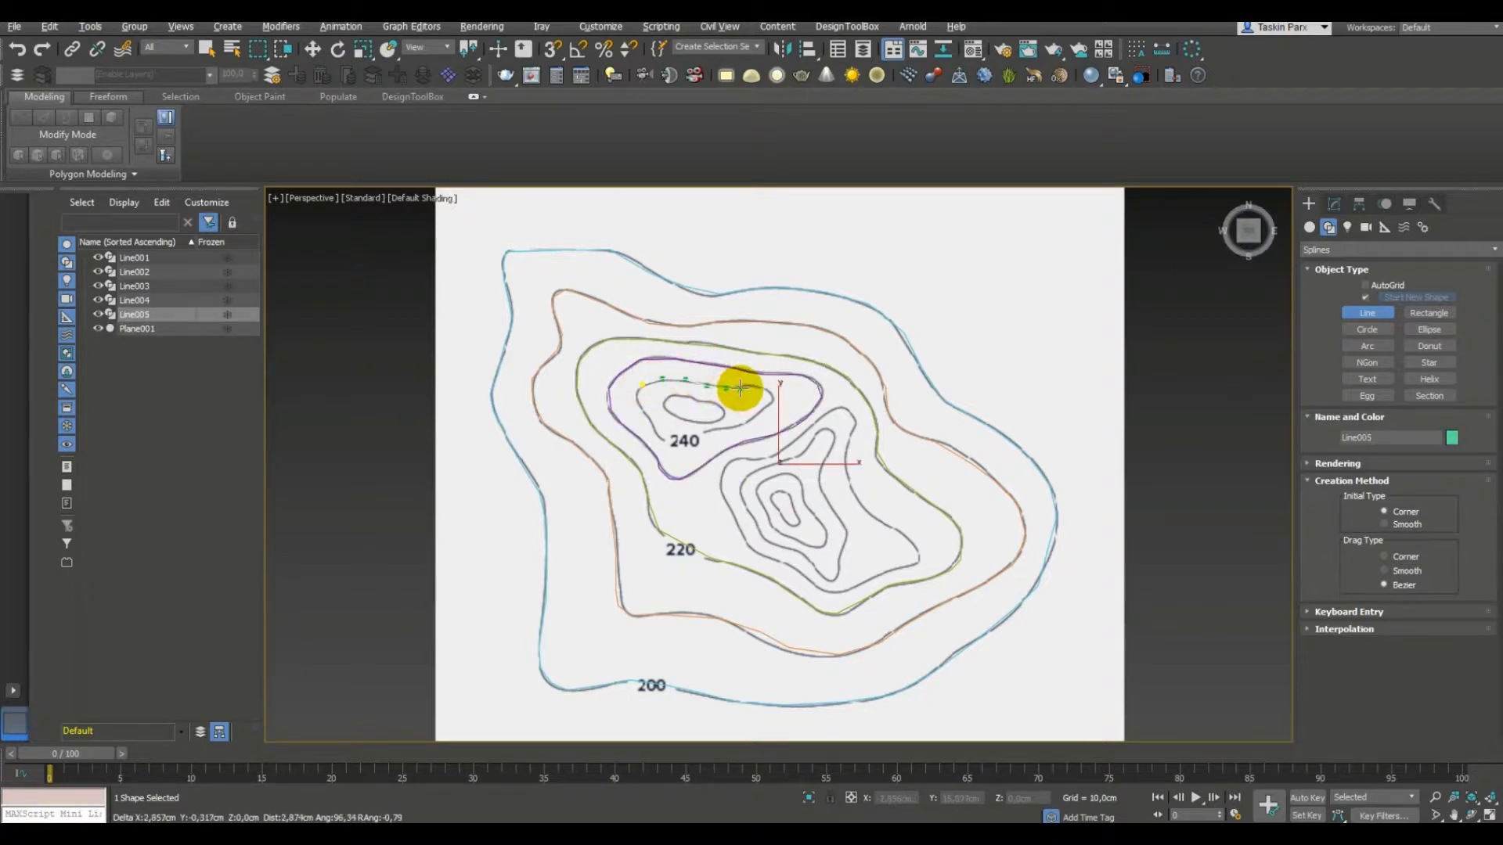
{"action": "left_click", "coordinate": [741, 389]}
{"action": "left_click", "coordinate": [756, 387]}
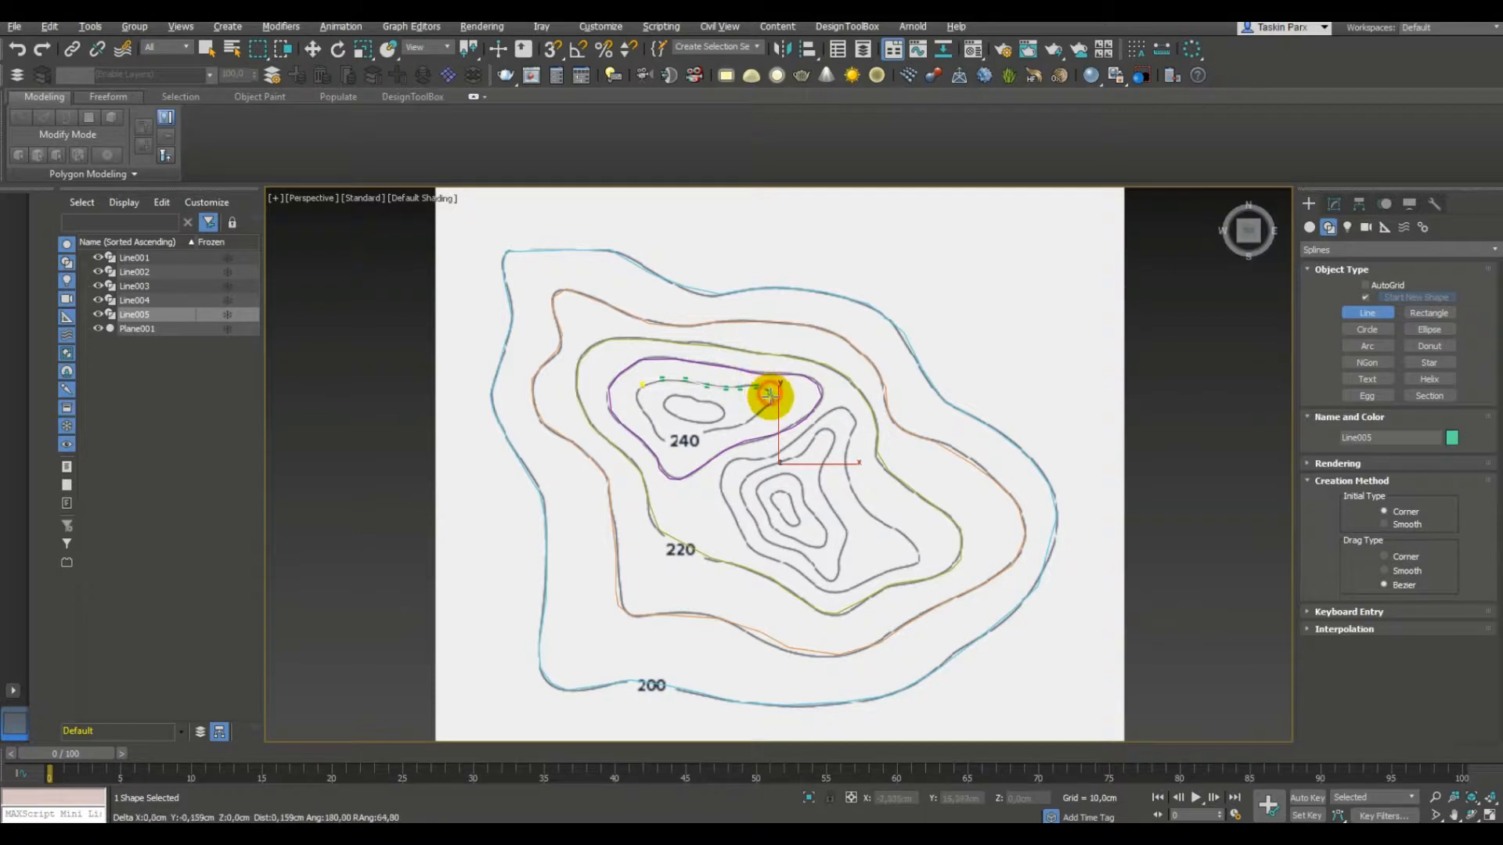
{"action": "left_click", "coordinate": [772, 401]}
{"action": "left_click", "coordinate": [765, 412]}
{"action": "left_click", "coordinate": [750, 421]}
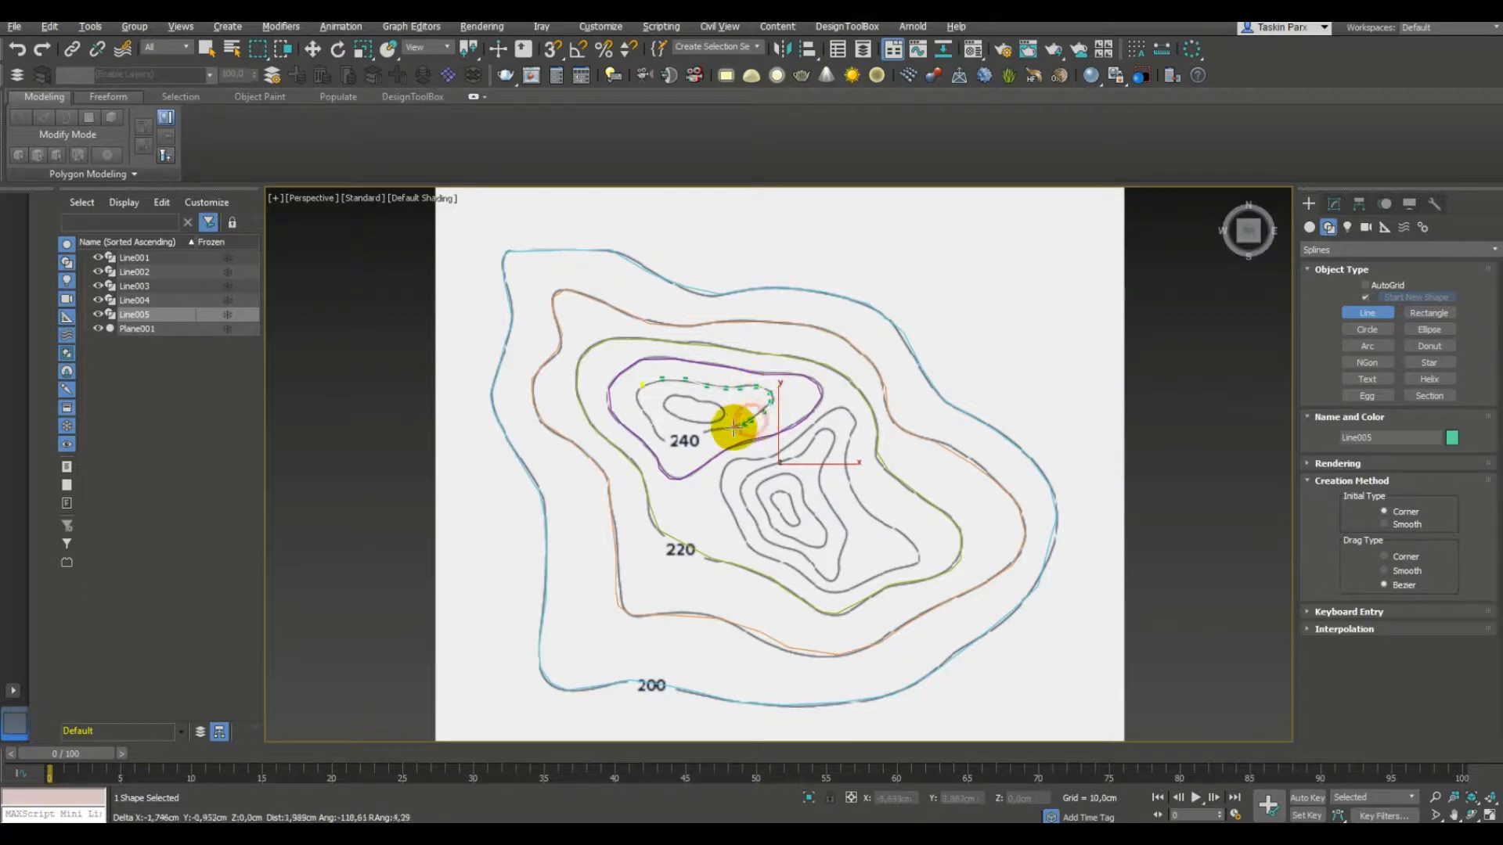
{"action": "left_click", "coordinate": [731, 428]}
{"action": "left_click", "coordinate": [710, 430]}
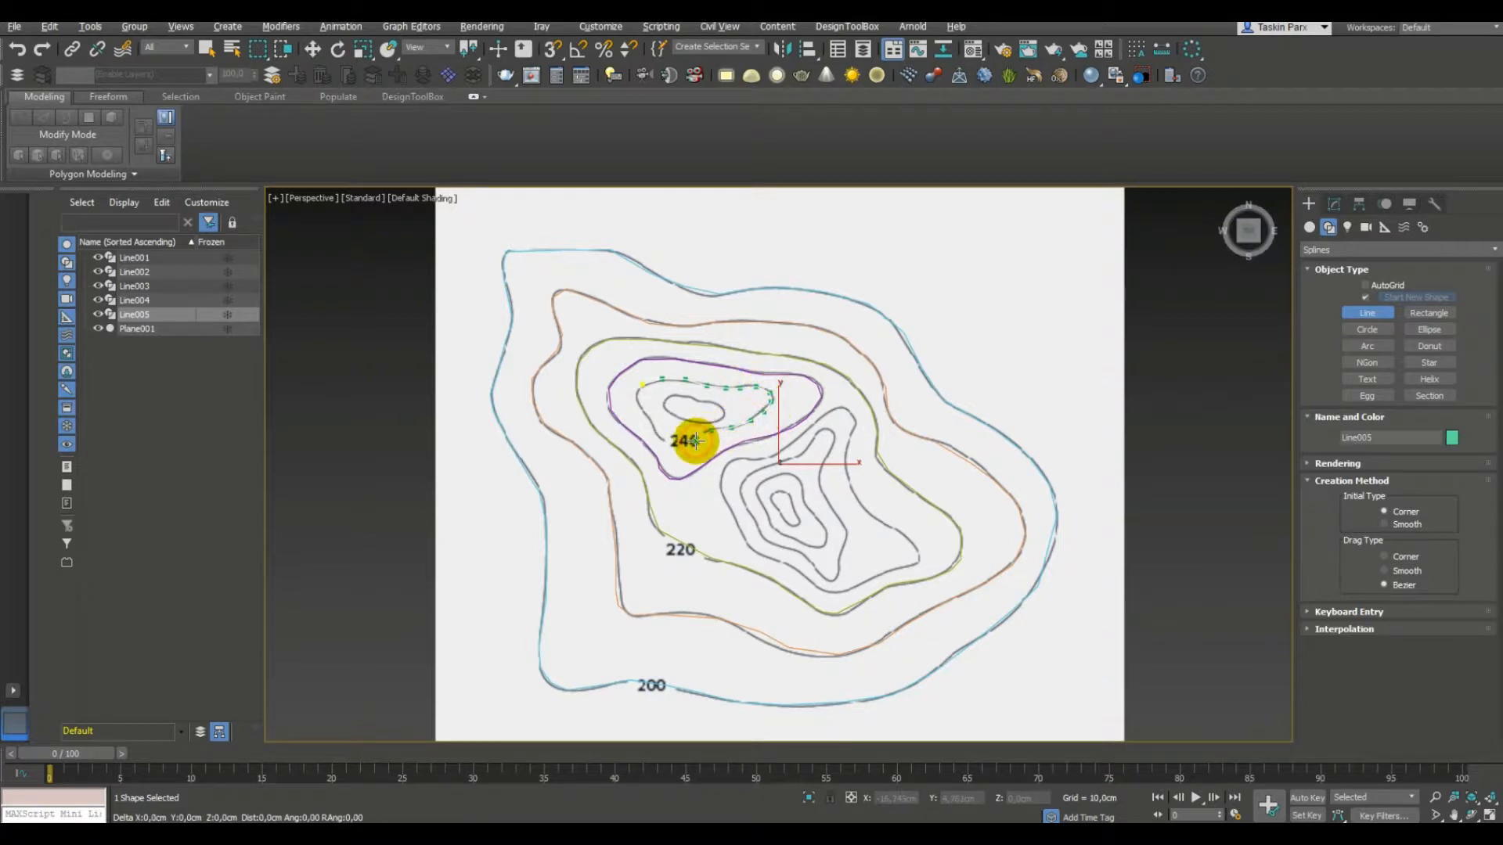
{"action": "left_click", "coordinate": [664, 440]}
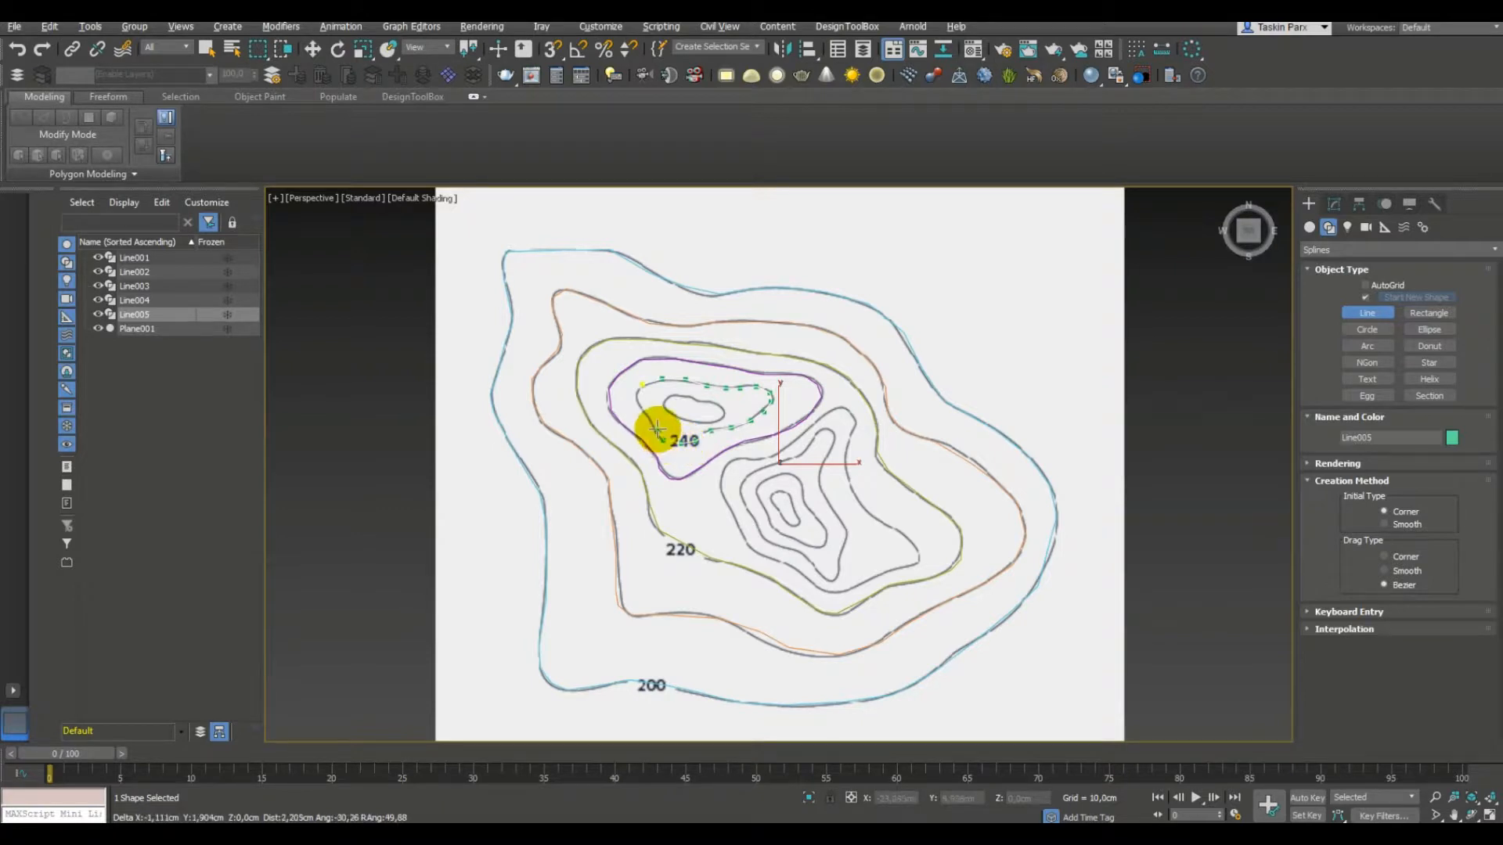
{"action": "left_click", "coordinate": [645, 409]}
{"action": "left_click", "coordinate": [639, 404]}
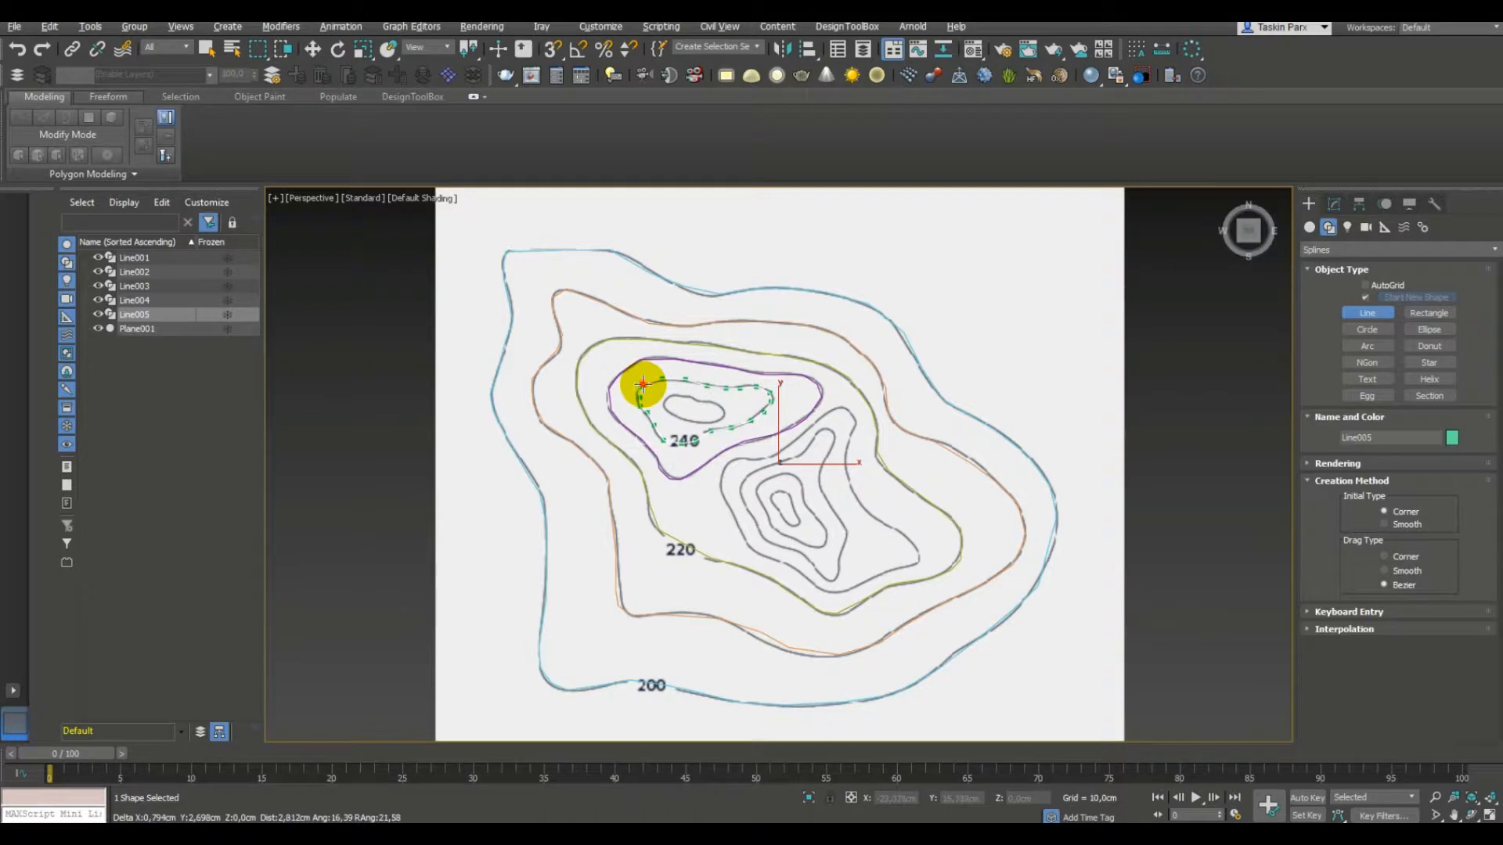
{"action": "left_click", "coordinate": [660, 379]}
{"action": "left_click", "coordinate": [720, 468]}
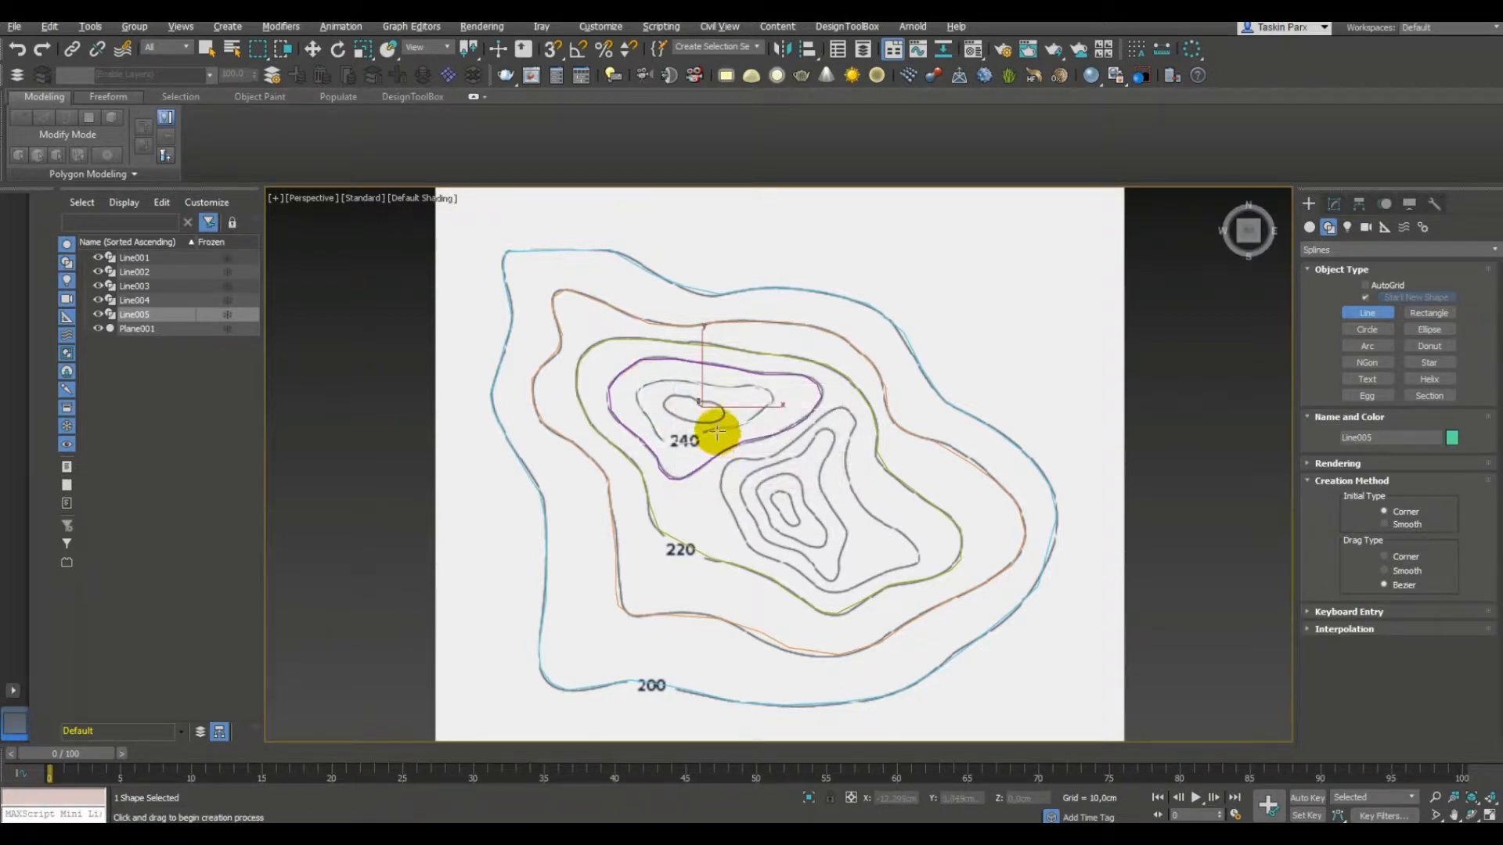
Trace the innermost contour of the upper-left peak, inside the 240 line, with a Line spline clockwise, and close the spline.
{"action": "left_click", "coordinate": [673, 396]}
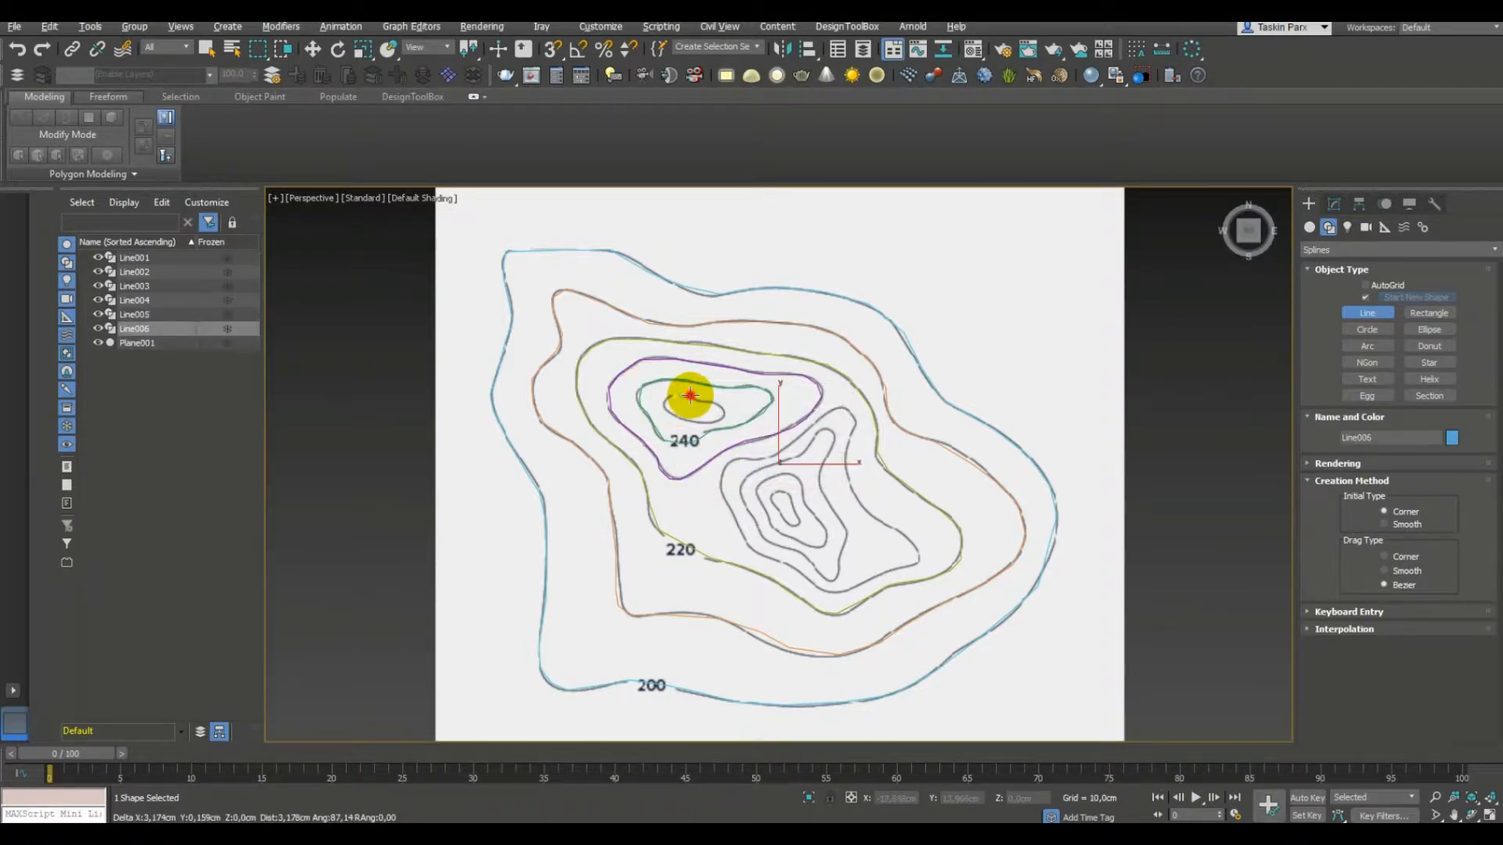
{"action": "left_click", "coordinate": [704, 399]}
{"action": "left_click", "coordinate": [711, 404]}
{"action": "left_click", "coordinate": [719, 408]}
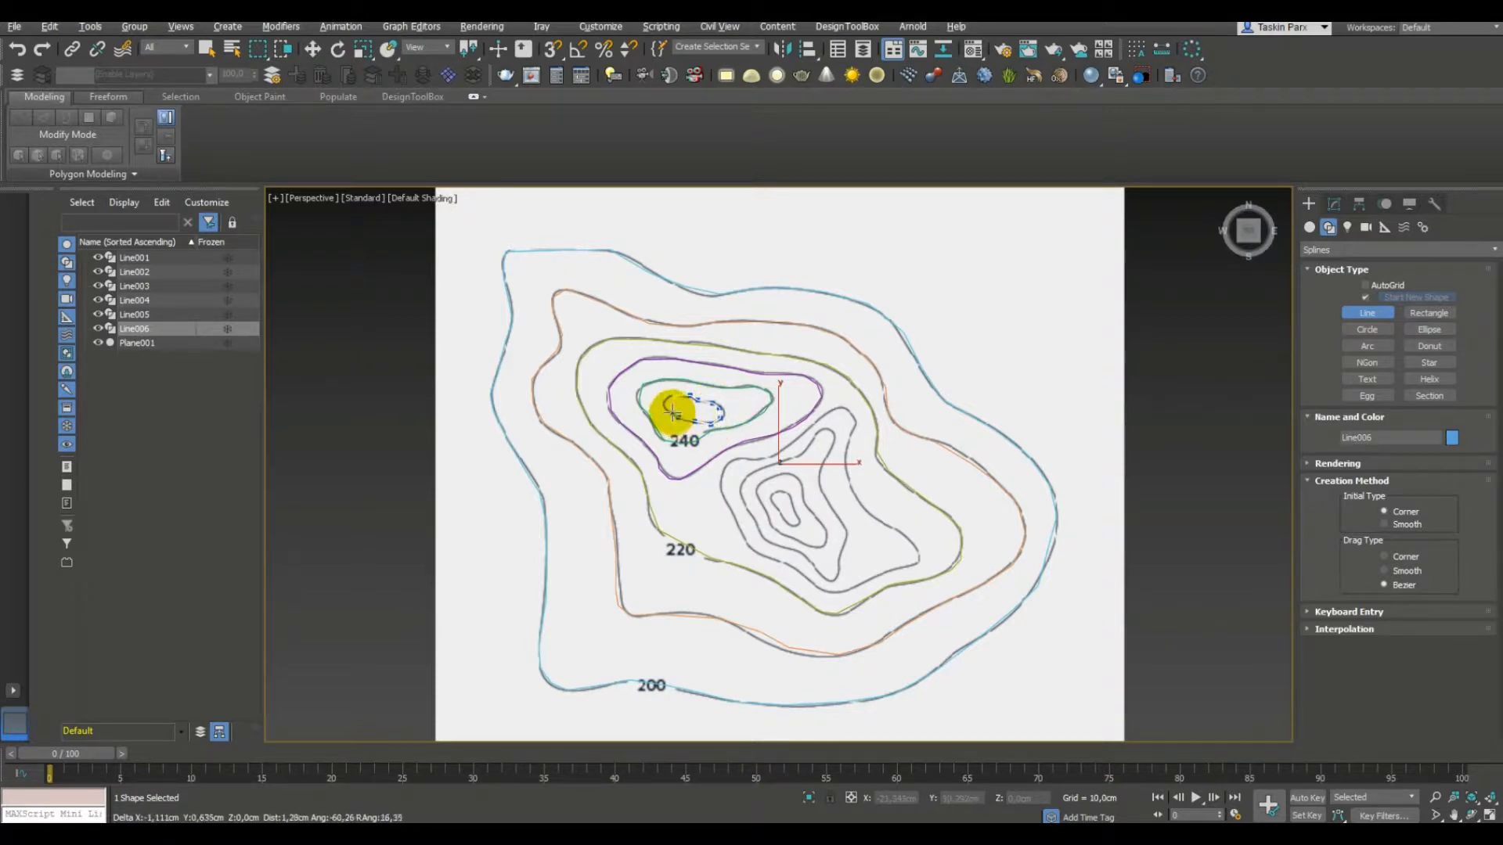
{"action": "left_click", "coordinate": [668, 410]}
{"action": "left_click", "coordinate": [665, 401]}
{"action": "left_click", "coordinate": [674, 394]}
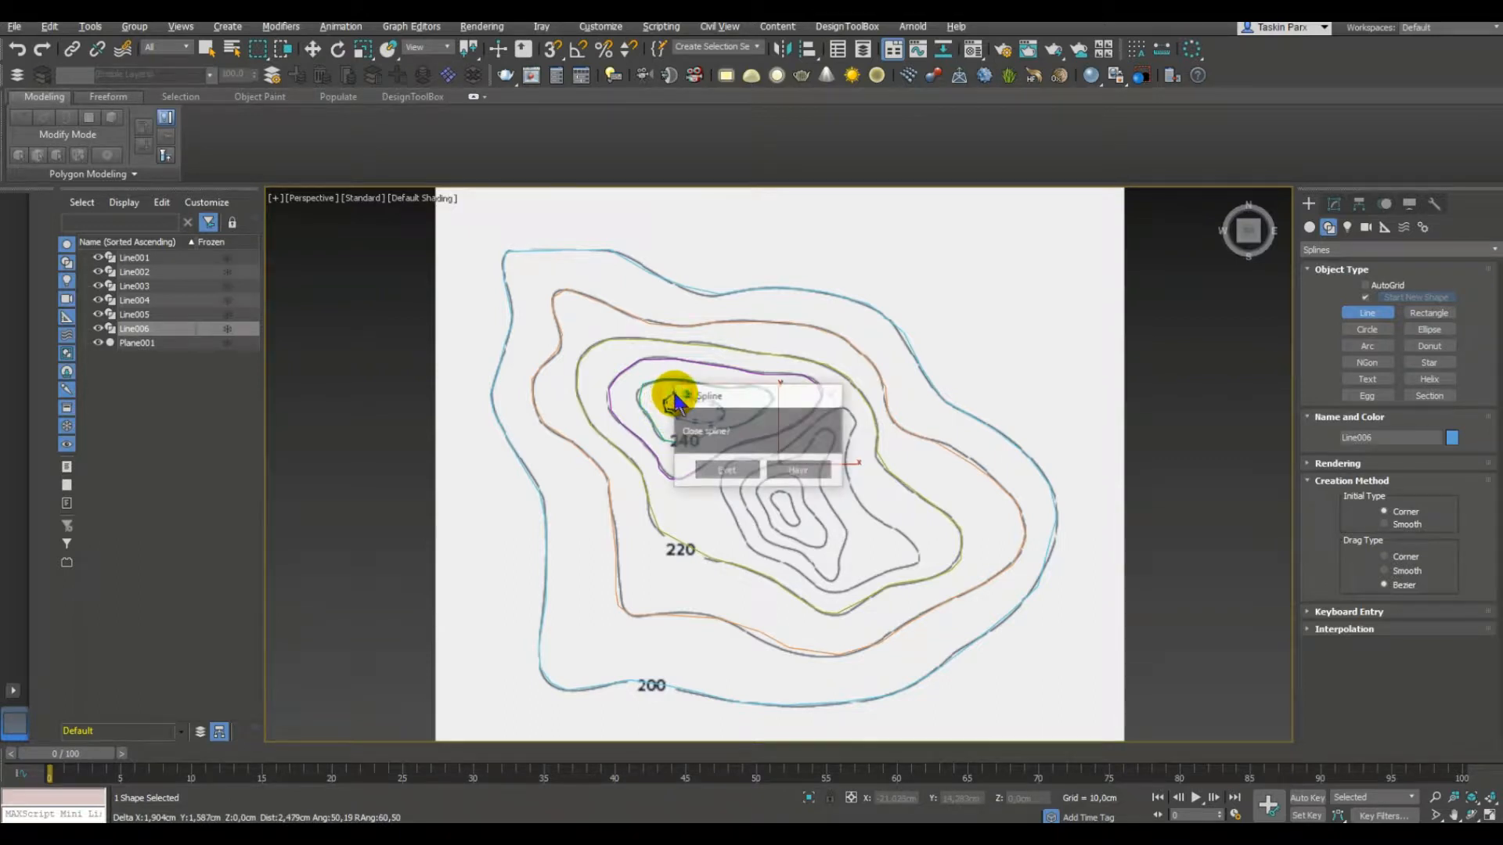
{"action": "left_click", "coordinate": [711, 463]}
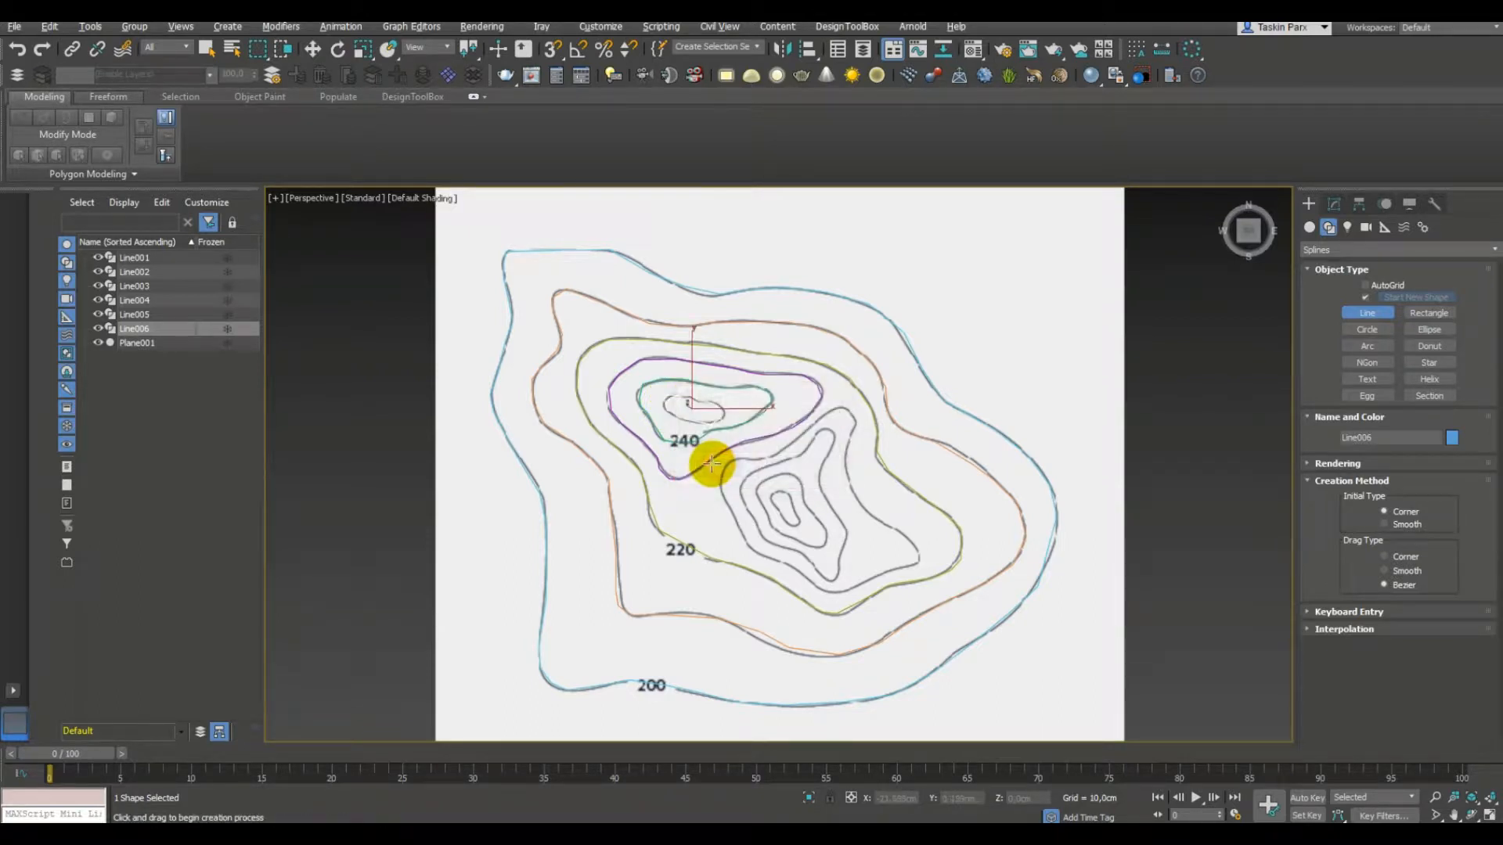
Trace the outermost contour of the lower-right peak, inside the 220 line, with a Line spline clockwise from its upper edge, and close the spline.
{"action": "left_click", "coordinate": [775, 453]}
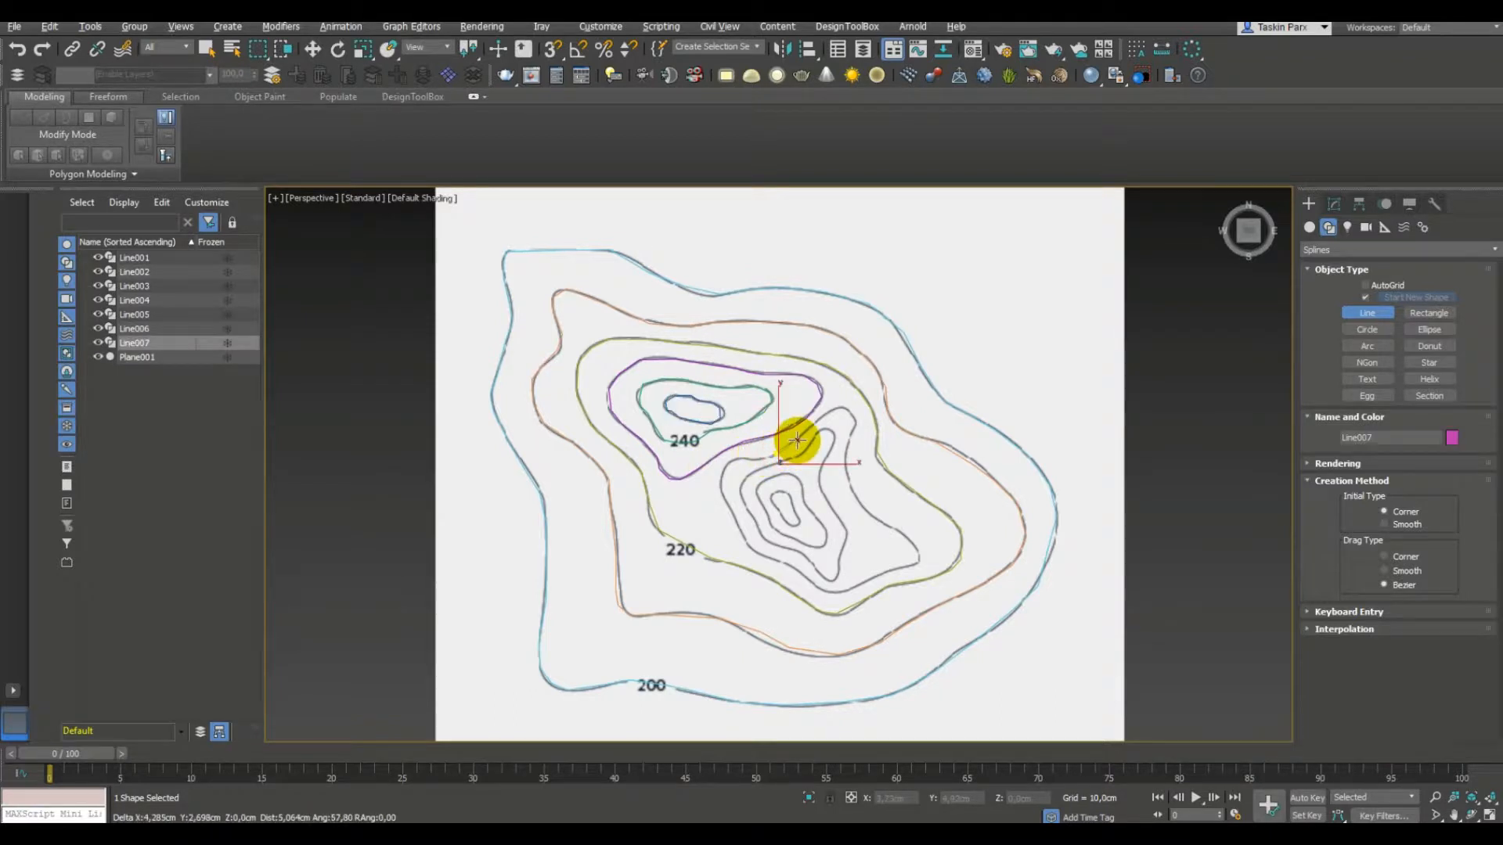
{"action": "left_click", "coordinate": [811, 427]}
{"action": "left_click", "coordinate": [820, 414]}
{"action": "left_click", "coordinate": [838, 410]}
{"action": "left_click", "coordinate": [847, 410]}
{"action": "left_click", "coordinate": [854, 417]}
{"action": "left_click", "coordinate": [854, 423]}
{"action": "left_click", "coordinate": [848, 442]}
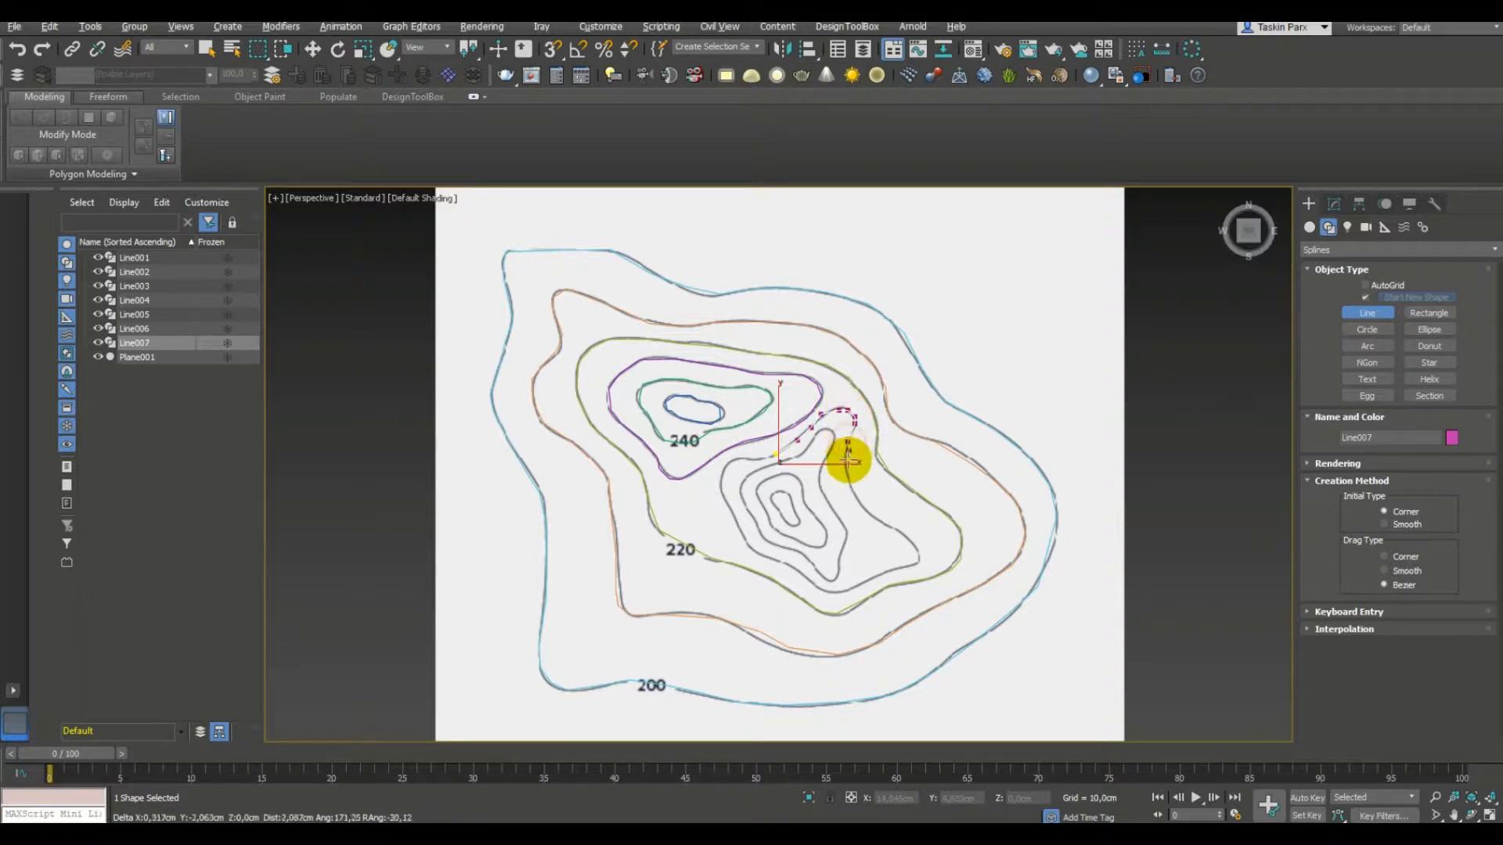
{"action": "left_click", "coordinate": [845, 472]}
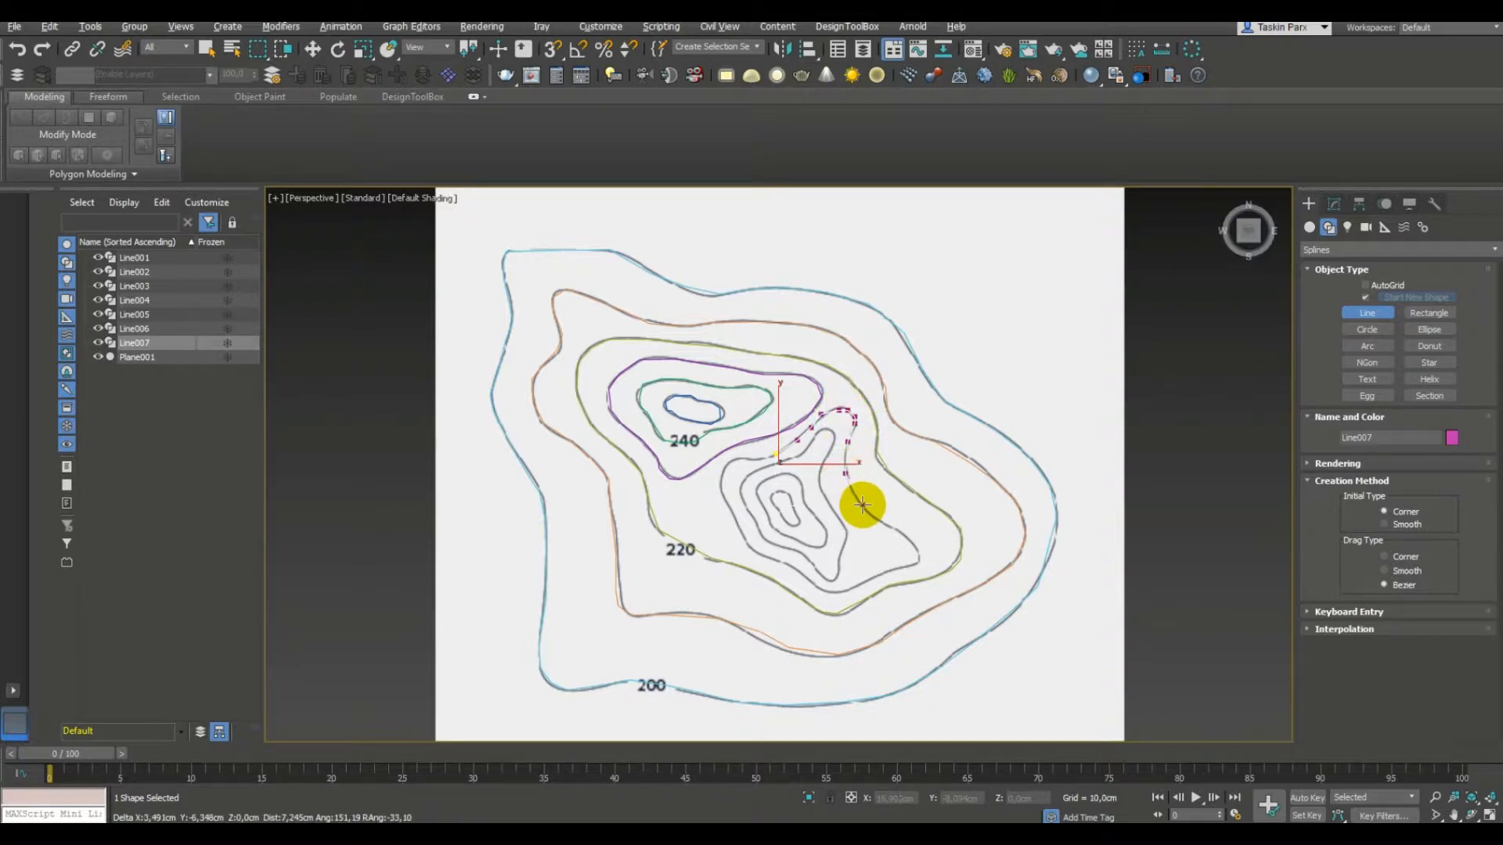
{"action": "left_click", "coordinate": [863, 503]}
{"action": "left_click", "coordinate": [881, 521]}
{"action": "left_click", "coordinate": [906, 539]}
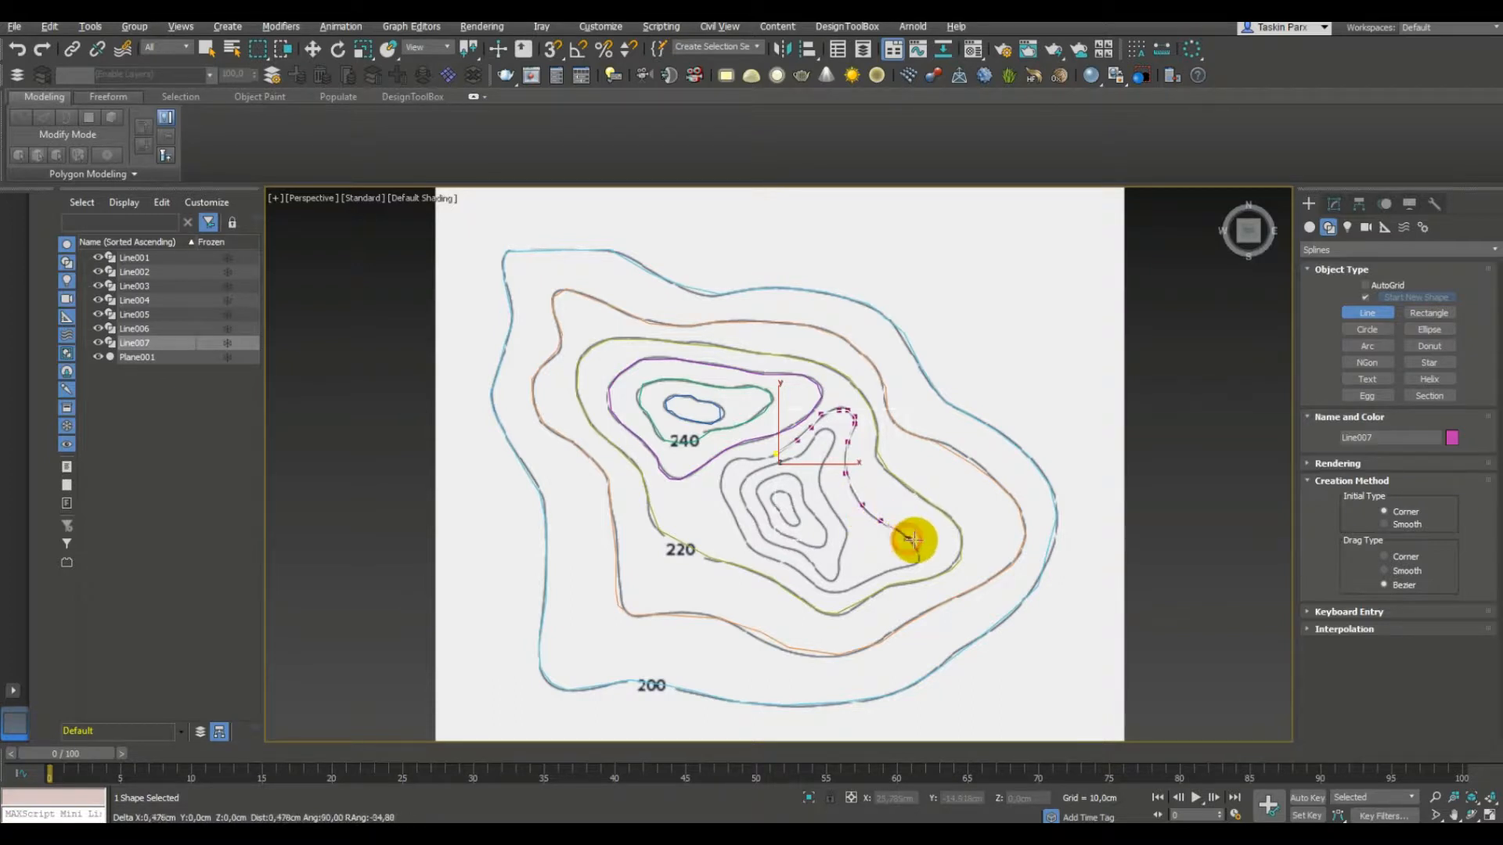
{"action": "left_click", "coordinate": [918, 553]}
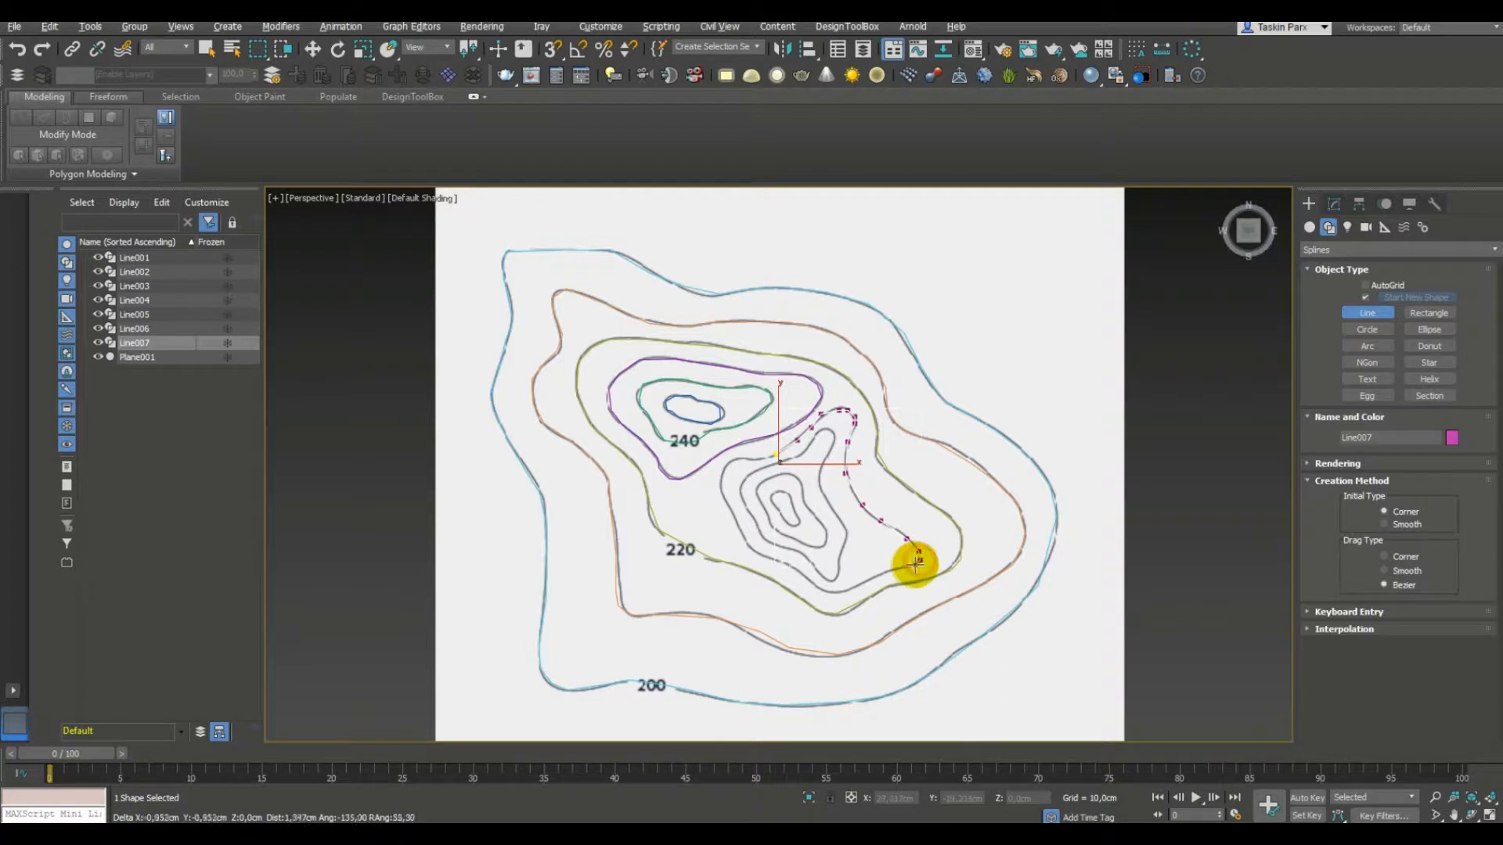
{"action": "left_click", "coordinate": [900, 567]}
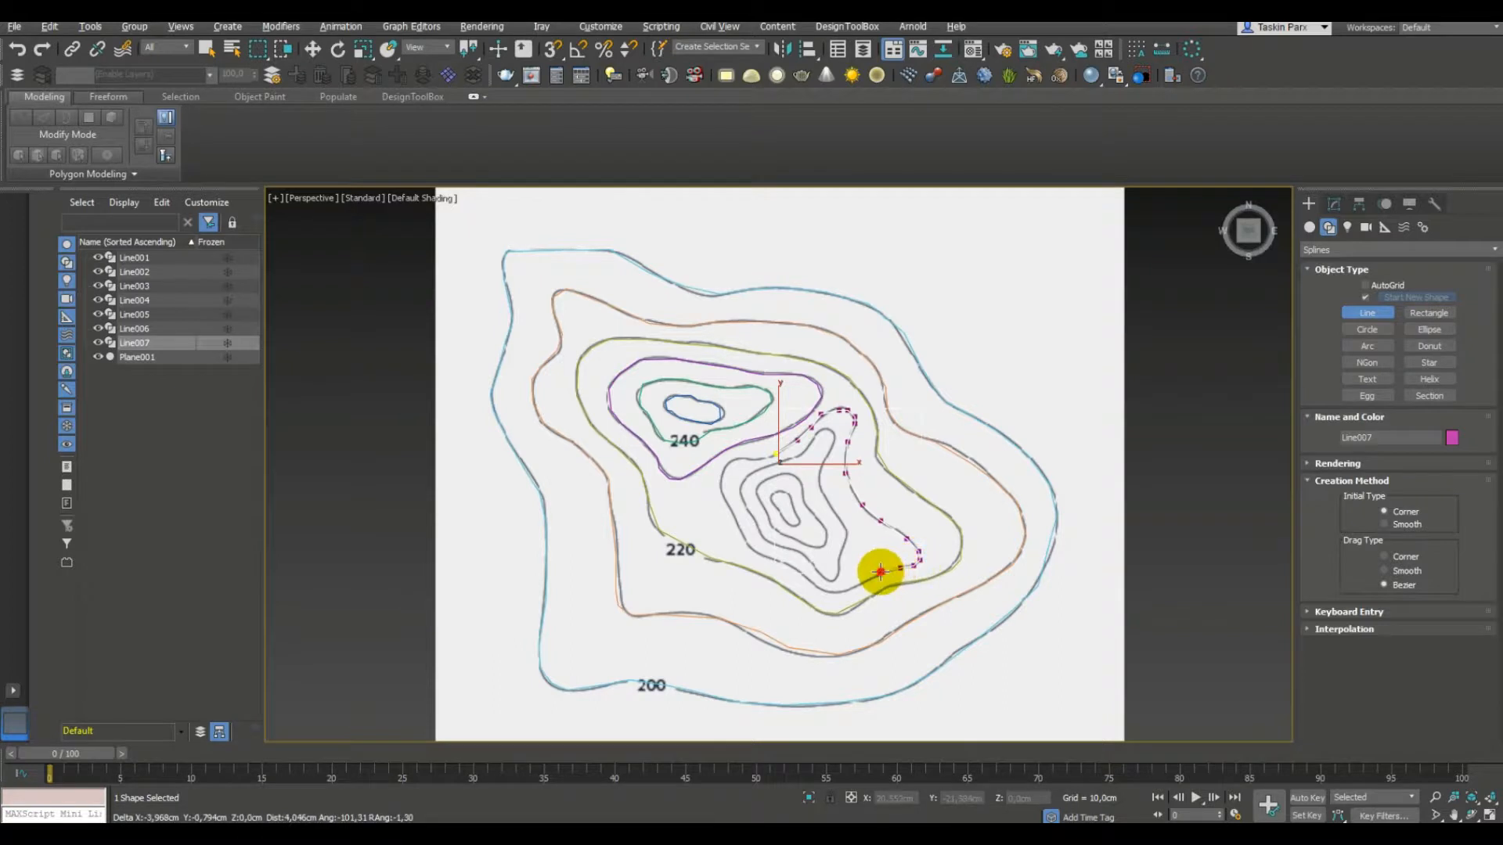
{"action": "left_click", "coordinate": [858, 583]}
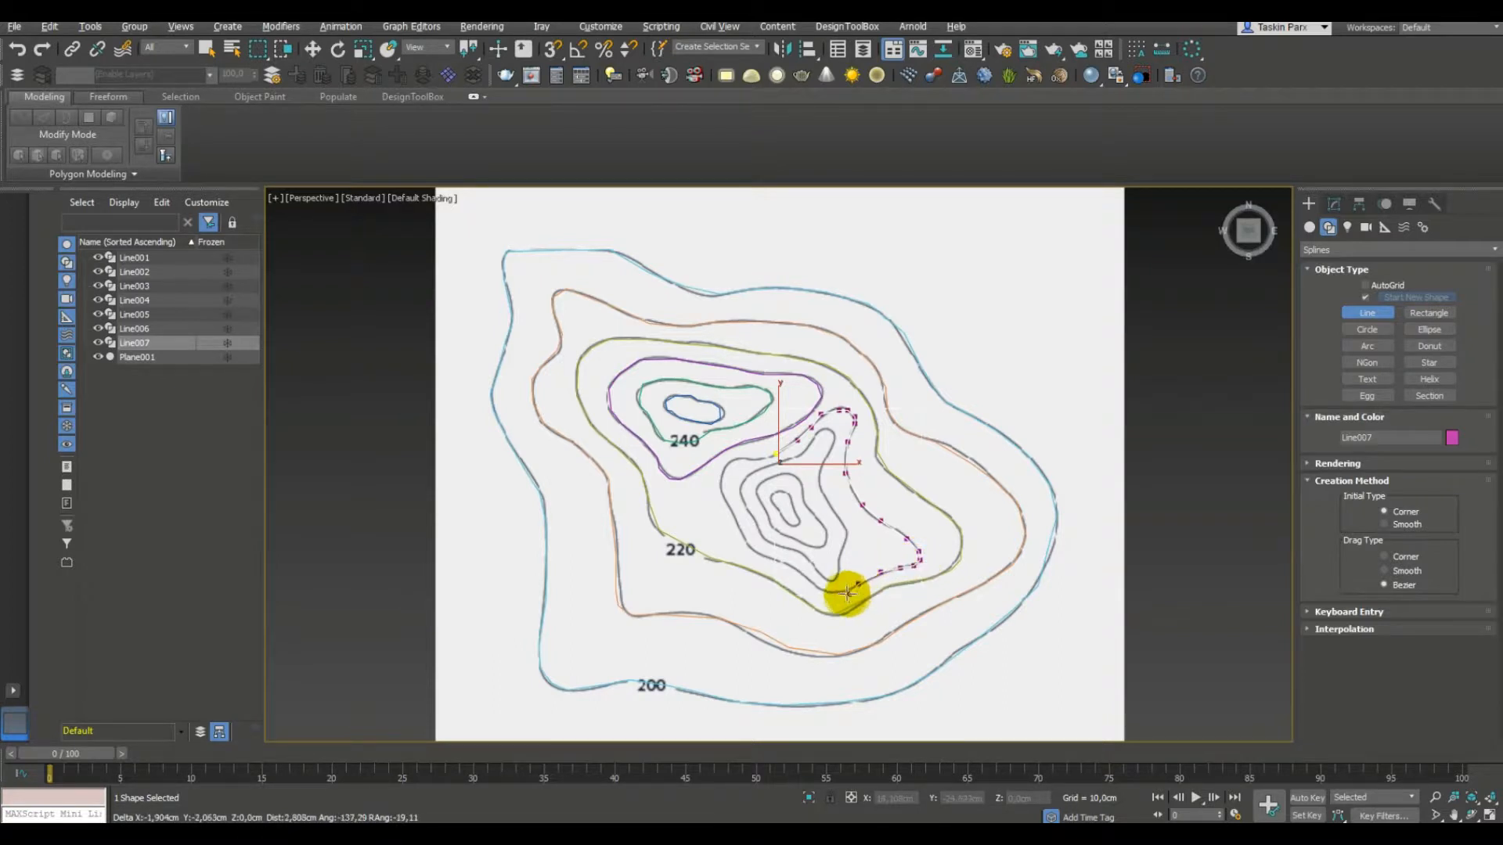
{"action": "left_click", "coordinate": [823, 590]}
{"action": "left_click", "coordinate": [797, 577]}
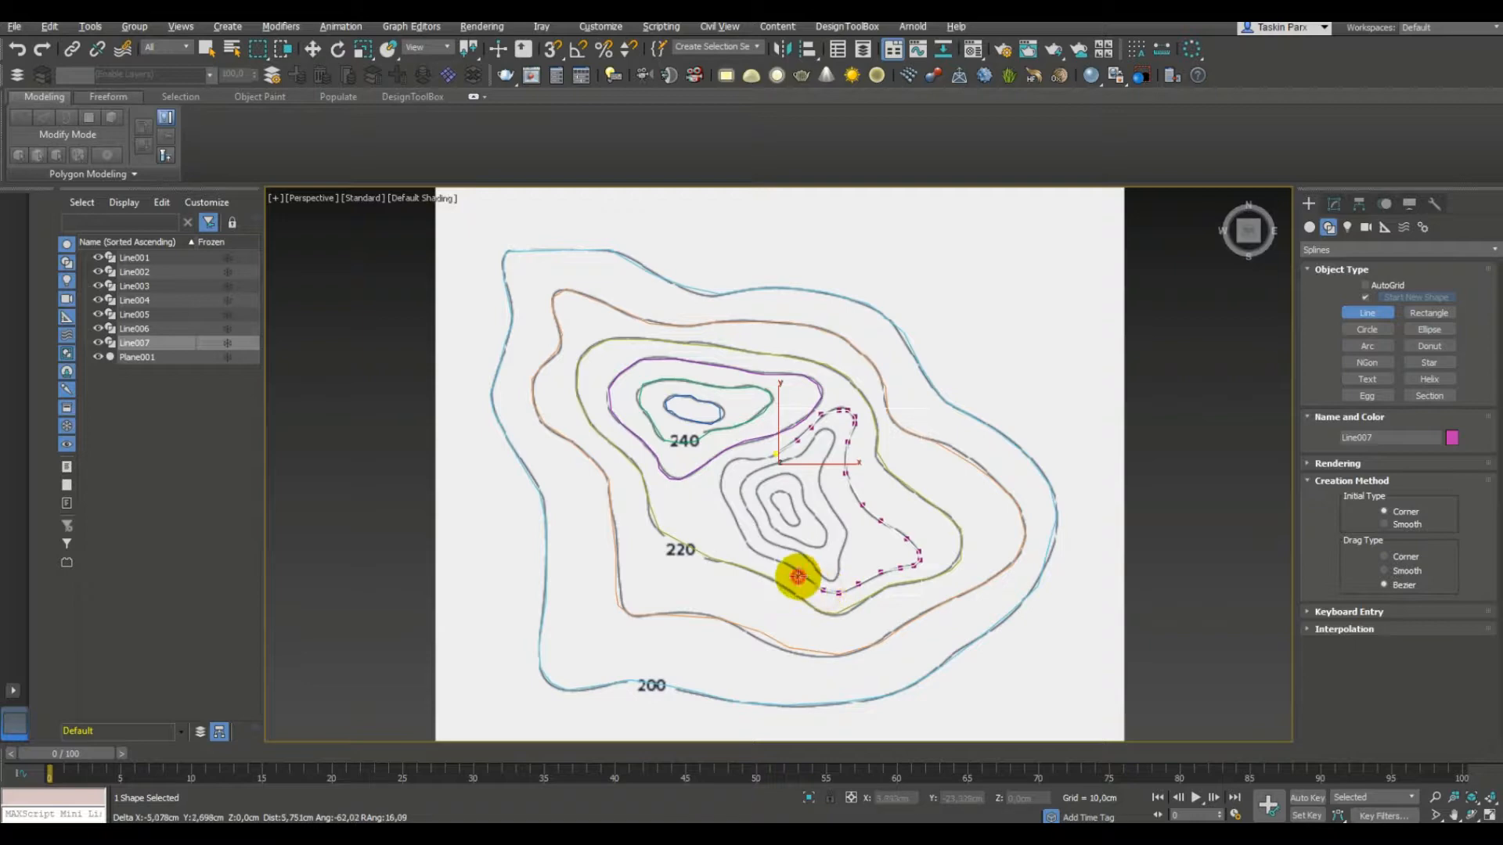
{"action": "left_click", "coordinate": [780, 565]}
{"action": "left_click", "coordinate": [758, 556]}
{"action": "left_click", "coordinate": [745, 539]}
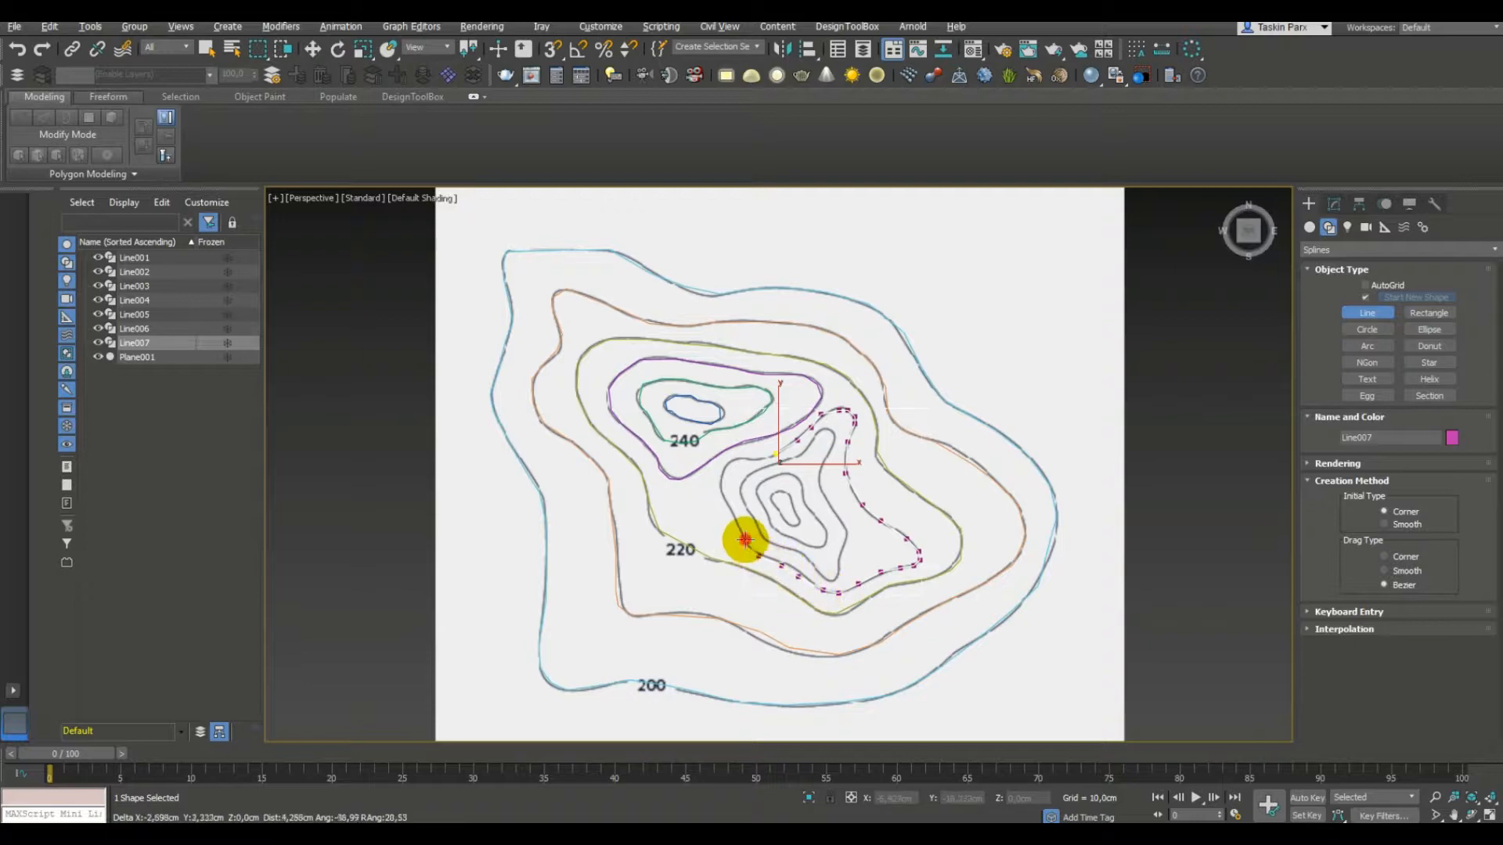
{"action": "left_click", "coordinate": [733, 515]}
{"action": "left_click", "coordinate": [723, 491]}
{"action": "left_click", "coordinate": [721, 477]}
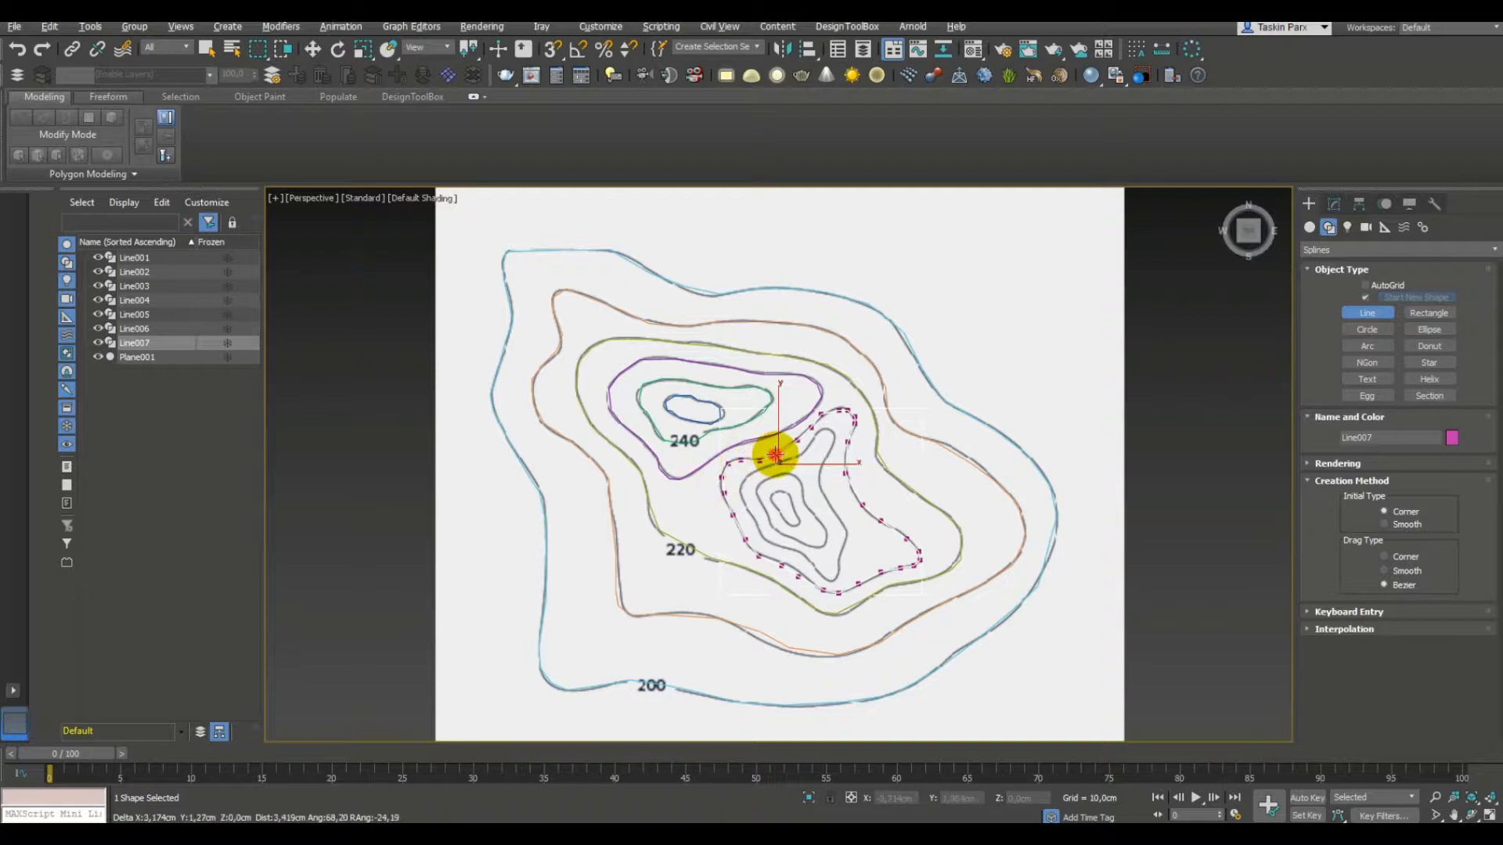
{"action": "left_click", "coordinate": [771, 456]}
{"action": "left_click", "coordinate": [736, 468]}
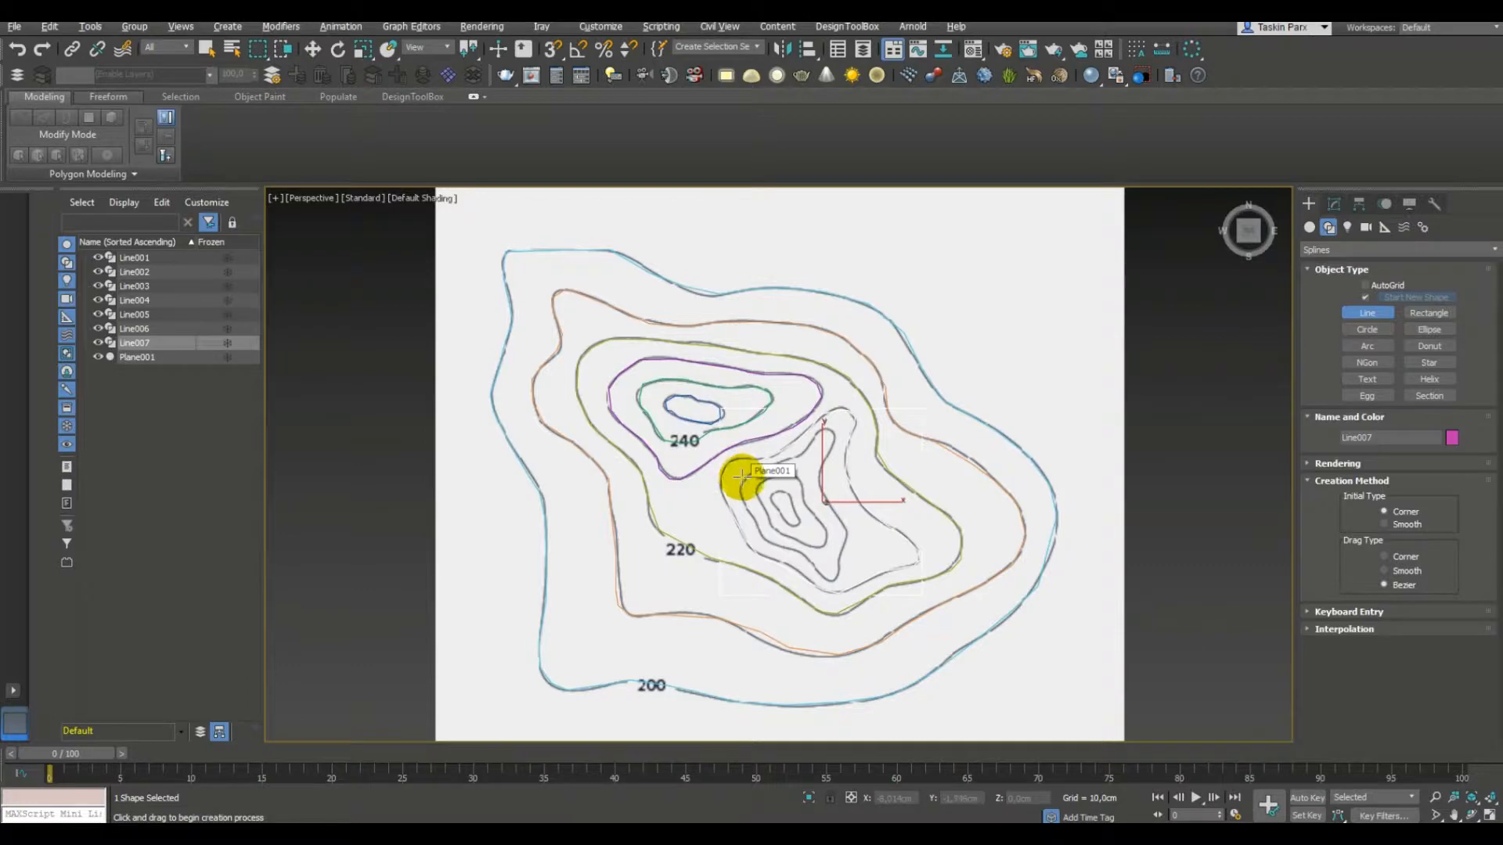
Trace the second contour of the lower-right peak with a Line spline clockwise from its upper-left bend, and close the spline.
{"action": "left_click", "coordinate": [753, 473]}
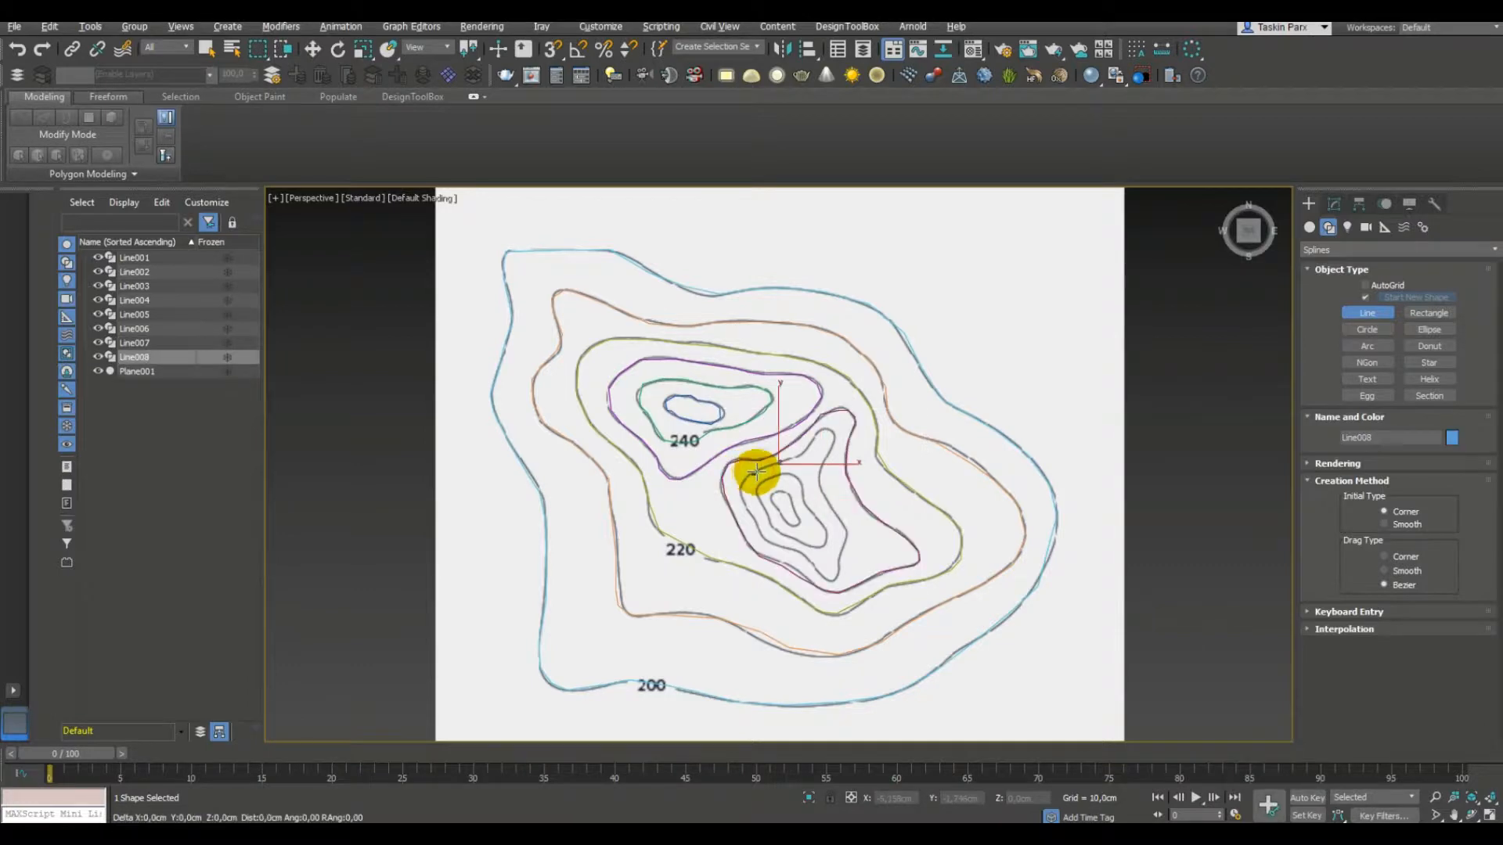
{"action": "left_click", "coordinate": [793, 460]}
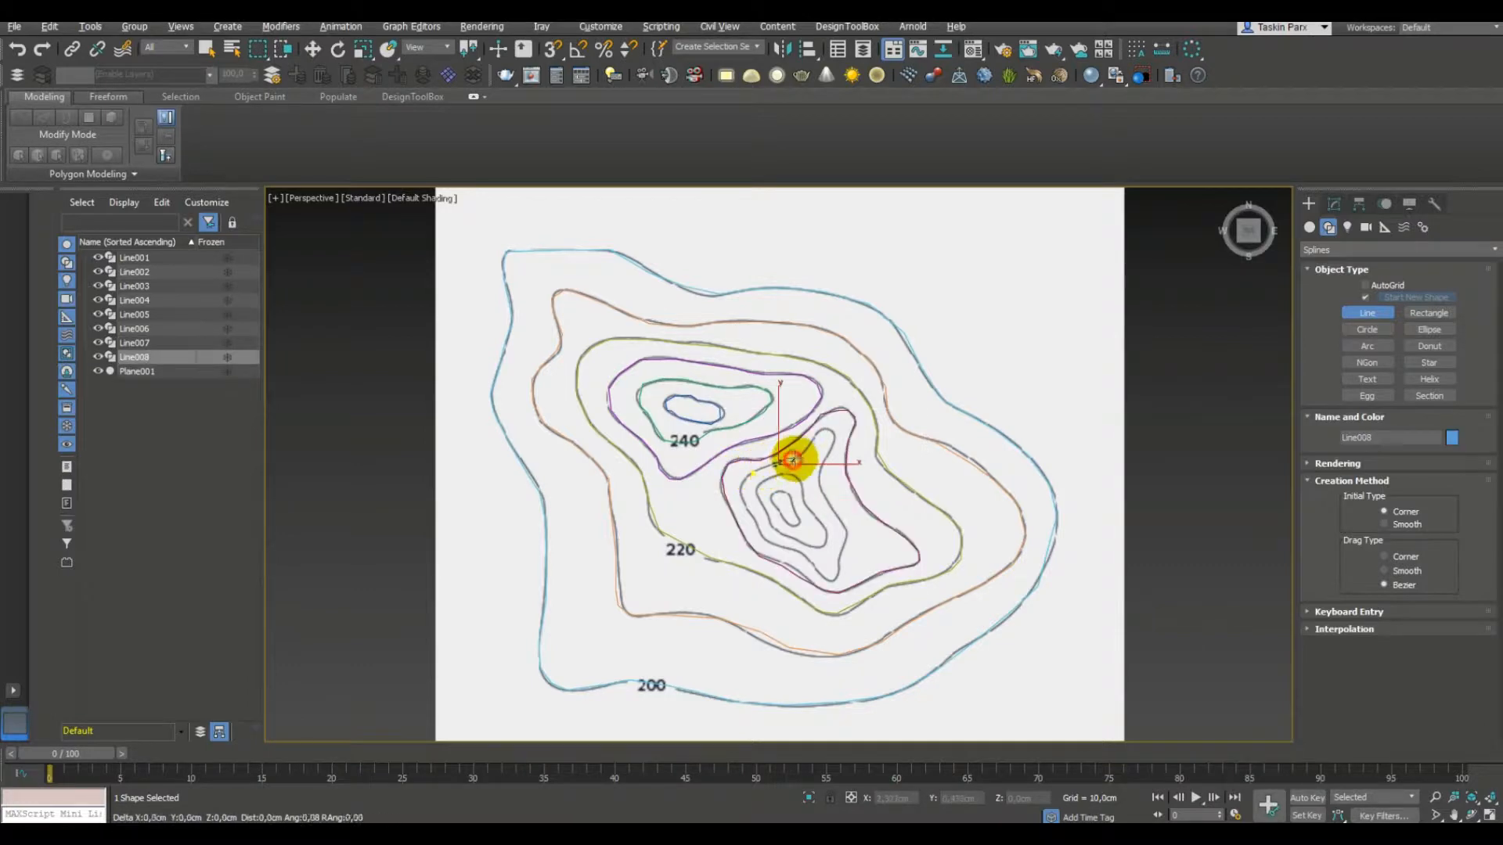
{"action": "left_click", "coordinate": [802, 456]}
{"action": "left_click", "coordinate": [811, 444]}
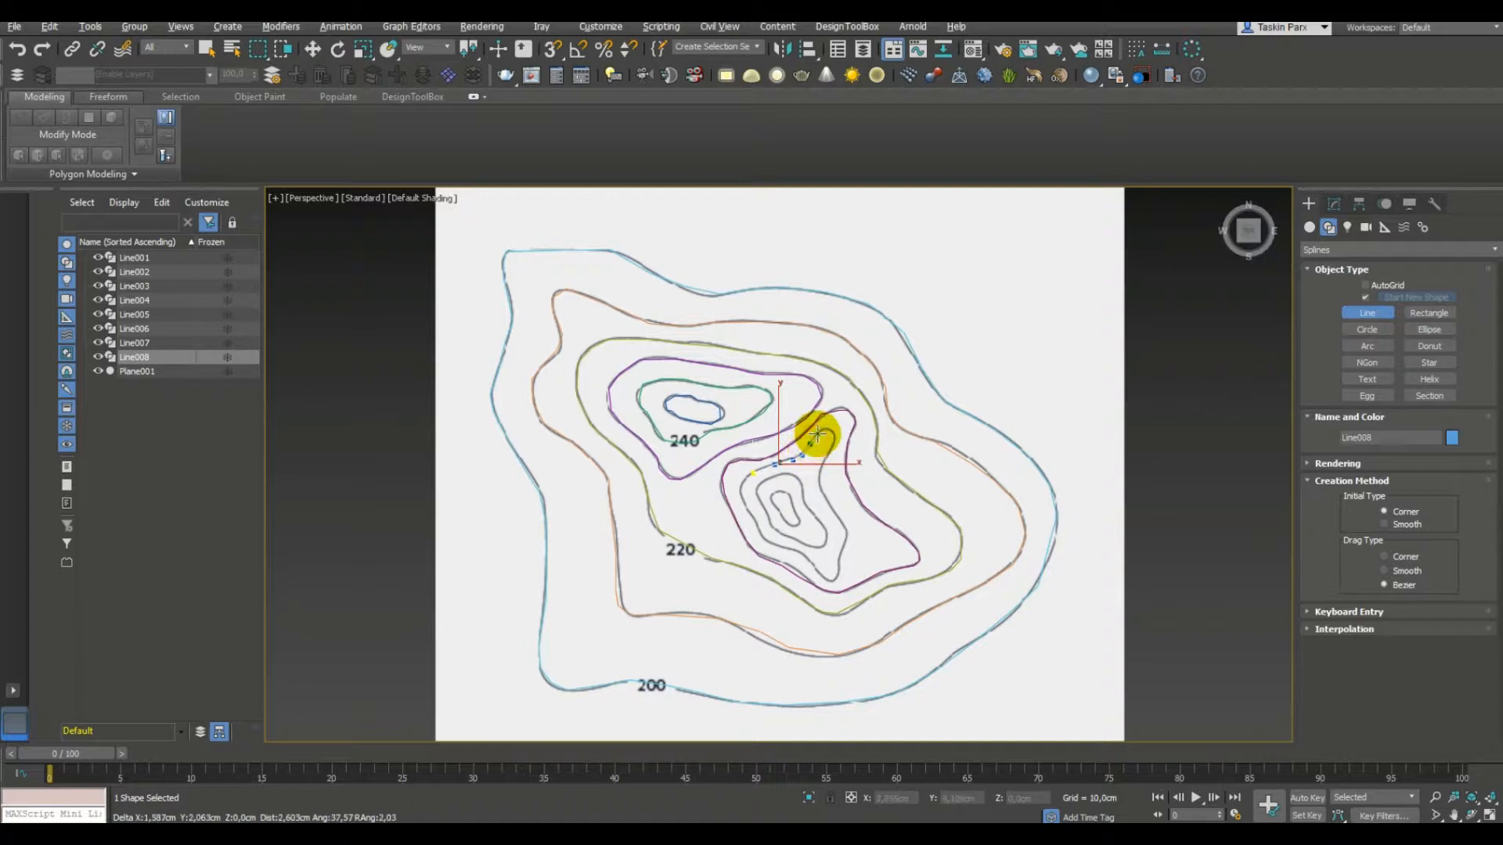
{"action": "left_click", "coordinate": [826, 429]}
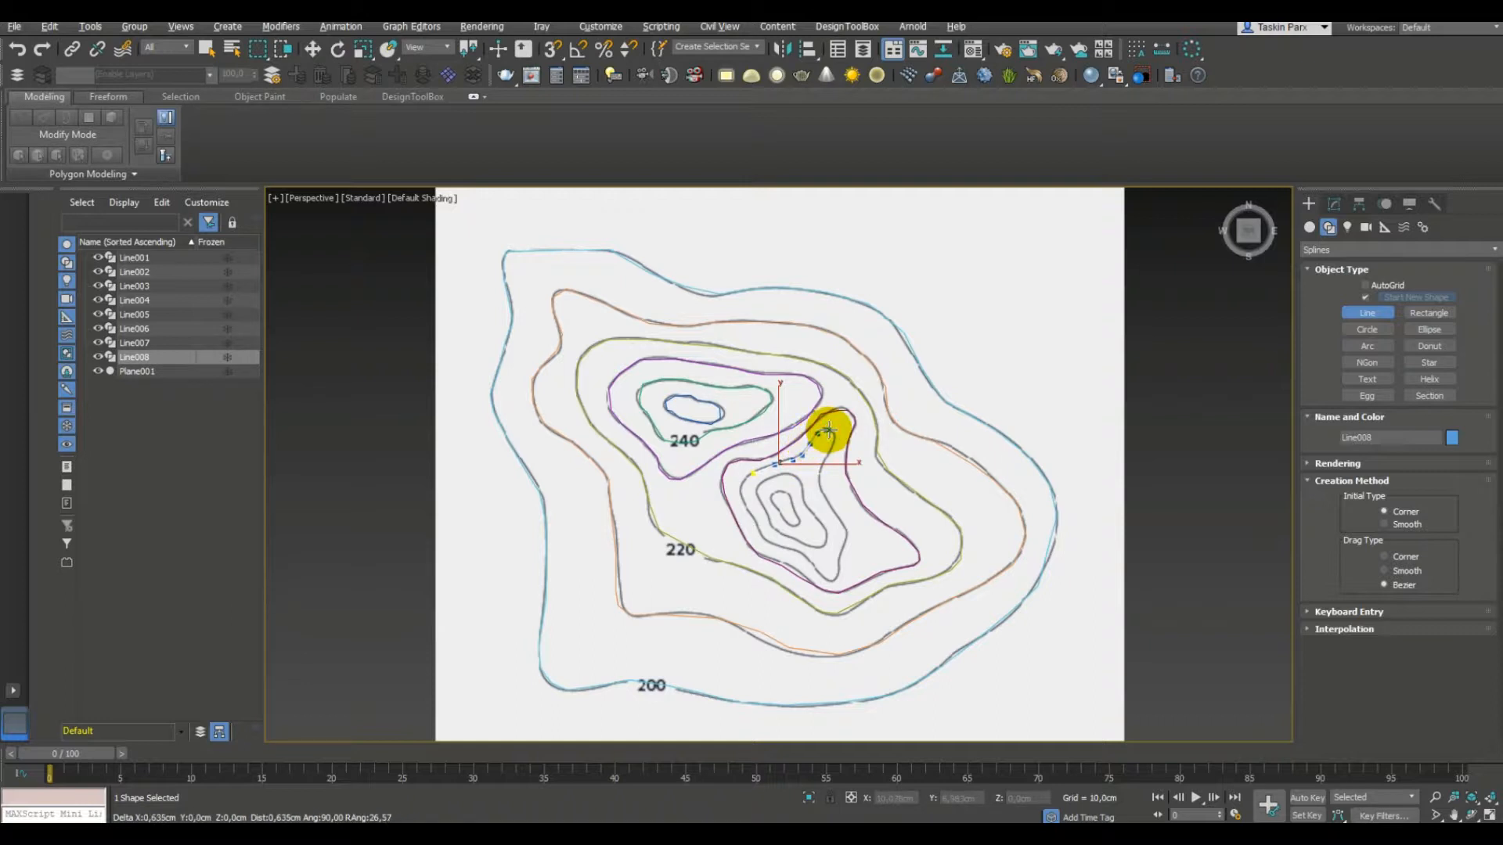
{"action": "left_click", "coordinate": [831, 450]}
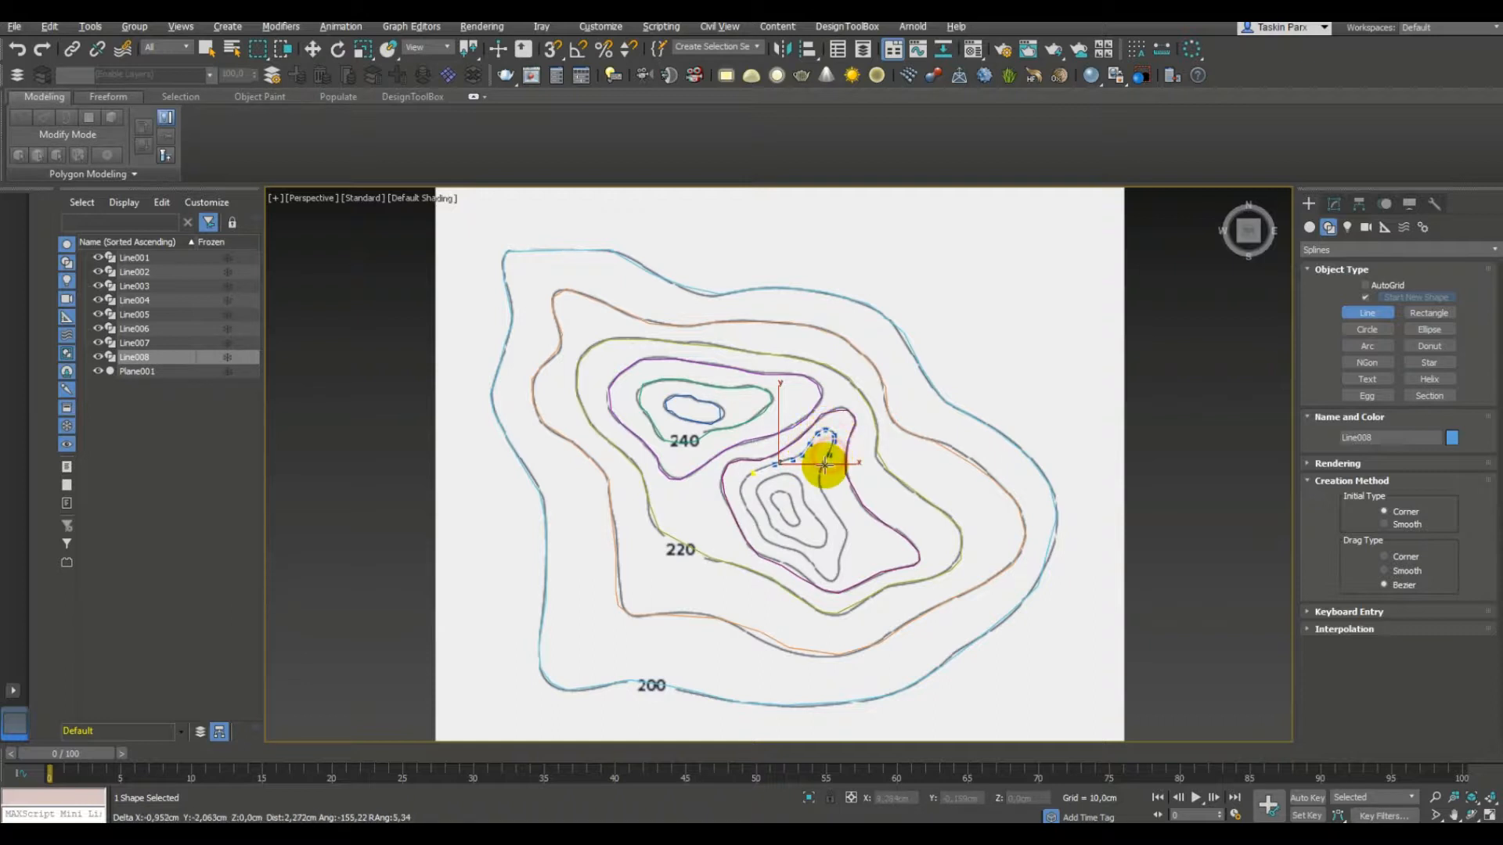
{"action": "left_click", "coordinate": [820, 485]}
{"action": "left_click", "coordinate": [827, 501]}
{"action": "left_click", "coordinate": [837, 519]}
{"action": "left_click", "coordinate": [844, 530]}
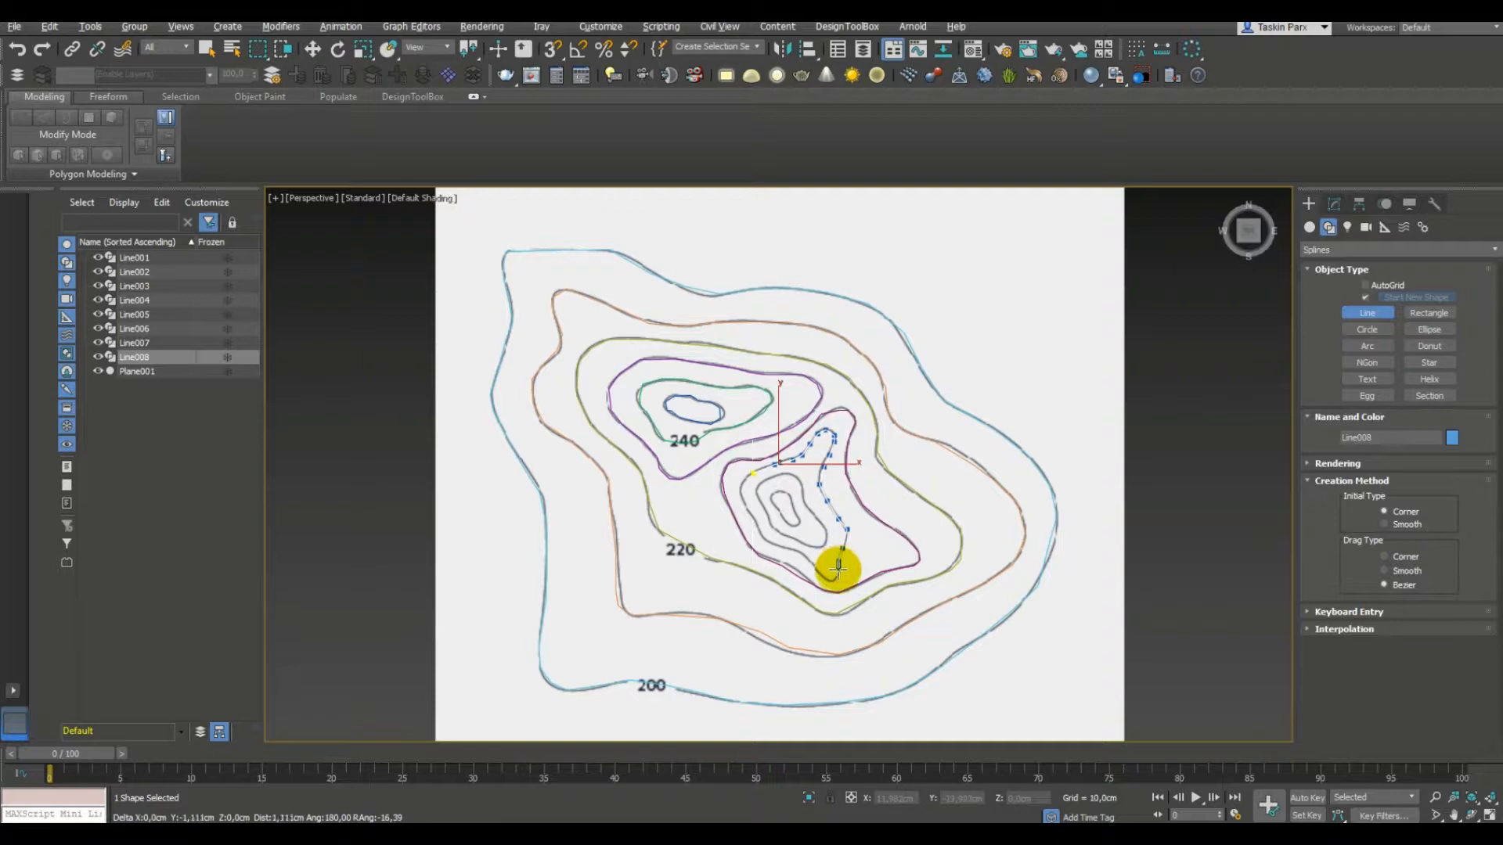
{"action": "left_click", "coordinate": [837, 577]}
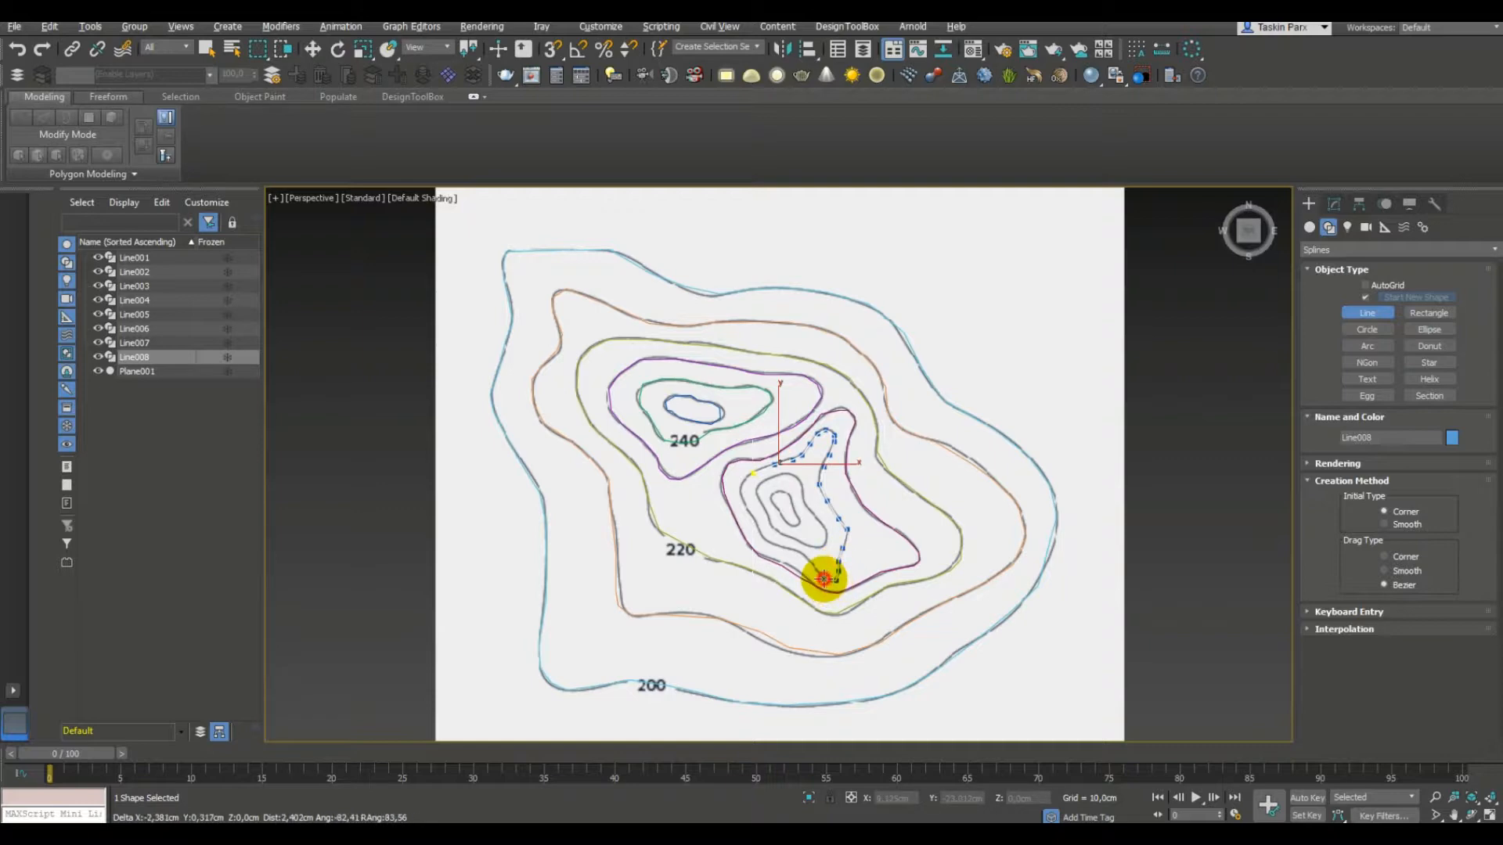
{"action": "left_click", "coordinate": [764, 537]}
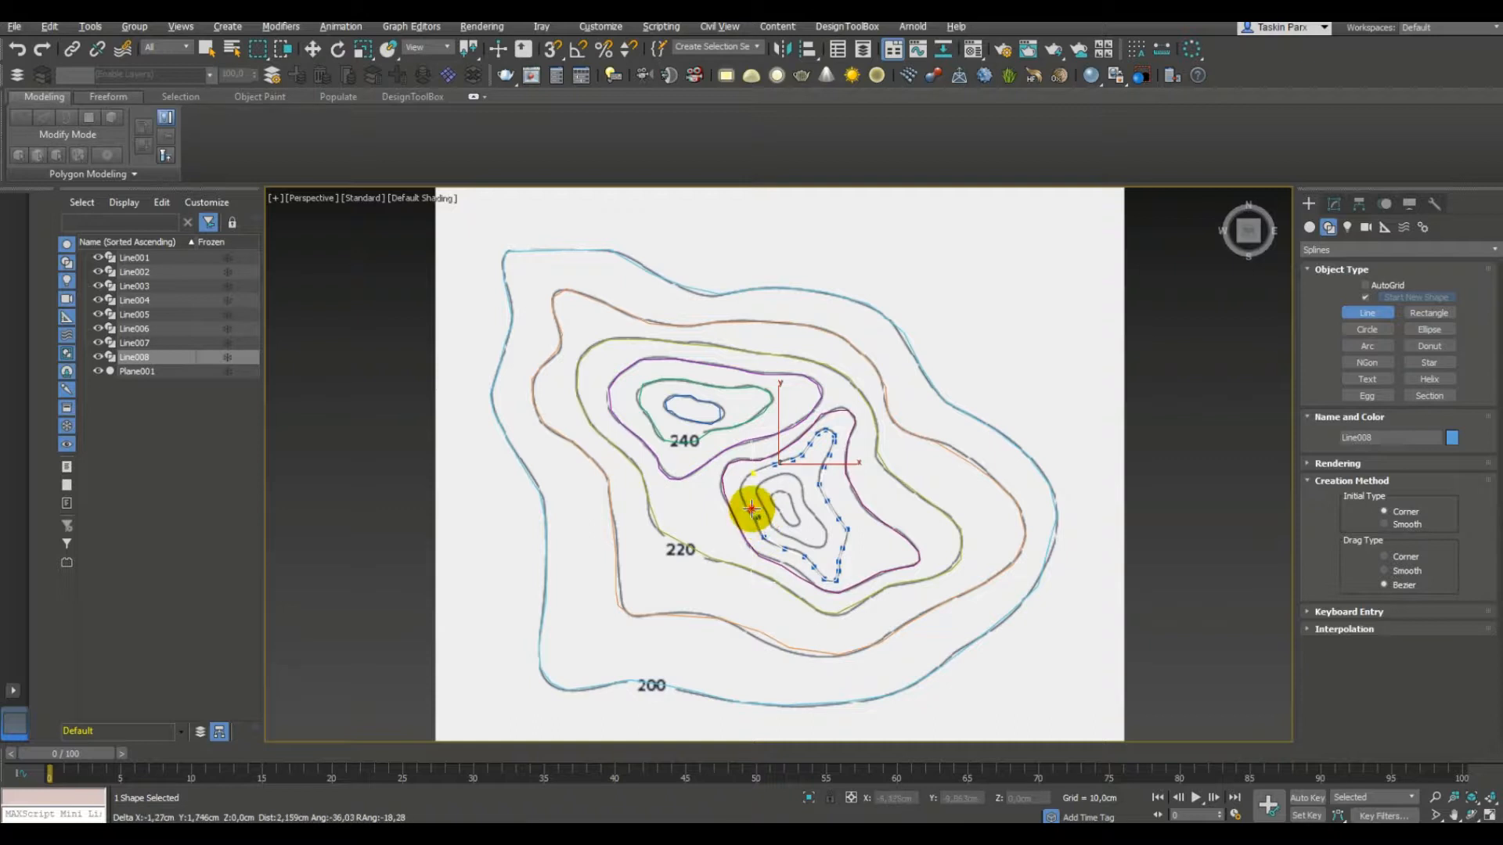
{"action": "left_click", "coordinate": [750, 471]}
{"action": "left_click", "coordinate": [746, 467]}
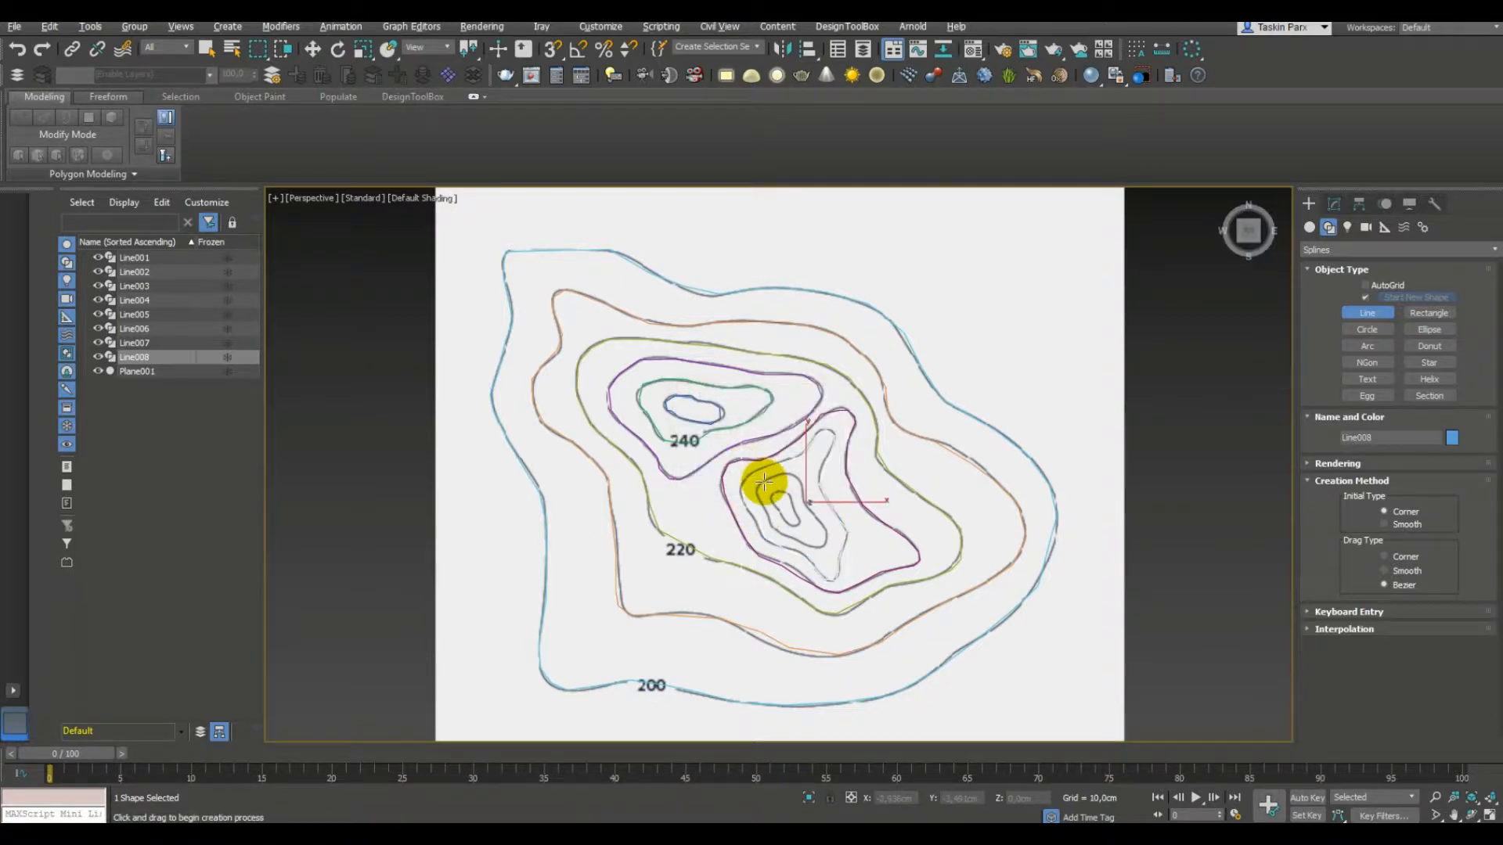
Trace the third contour inward of the lower-right peak with a Line spline clockwise from its upper-left bend, and close the spline.
{"action": "left_click", "coordinate": [764, 481]}
{"action": "left_click", "coordinate": [771, 476]}
{"action": "left_click", "coordinate": [781, 474]}
{"action": "left_click", "coordinate": [791, 474]}
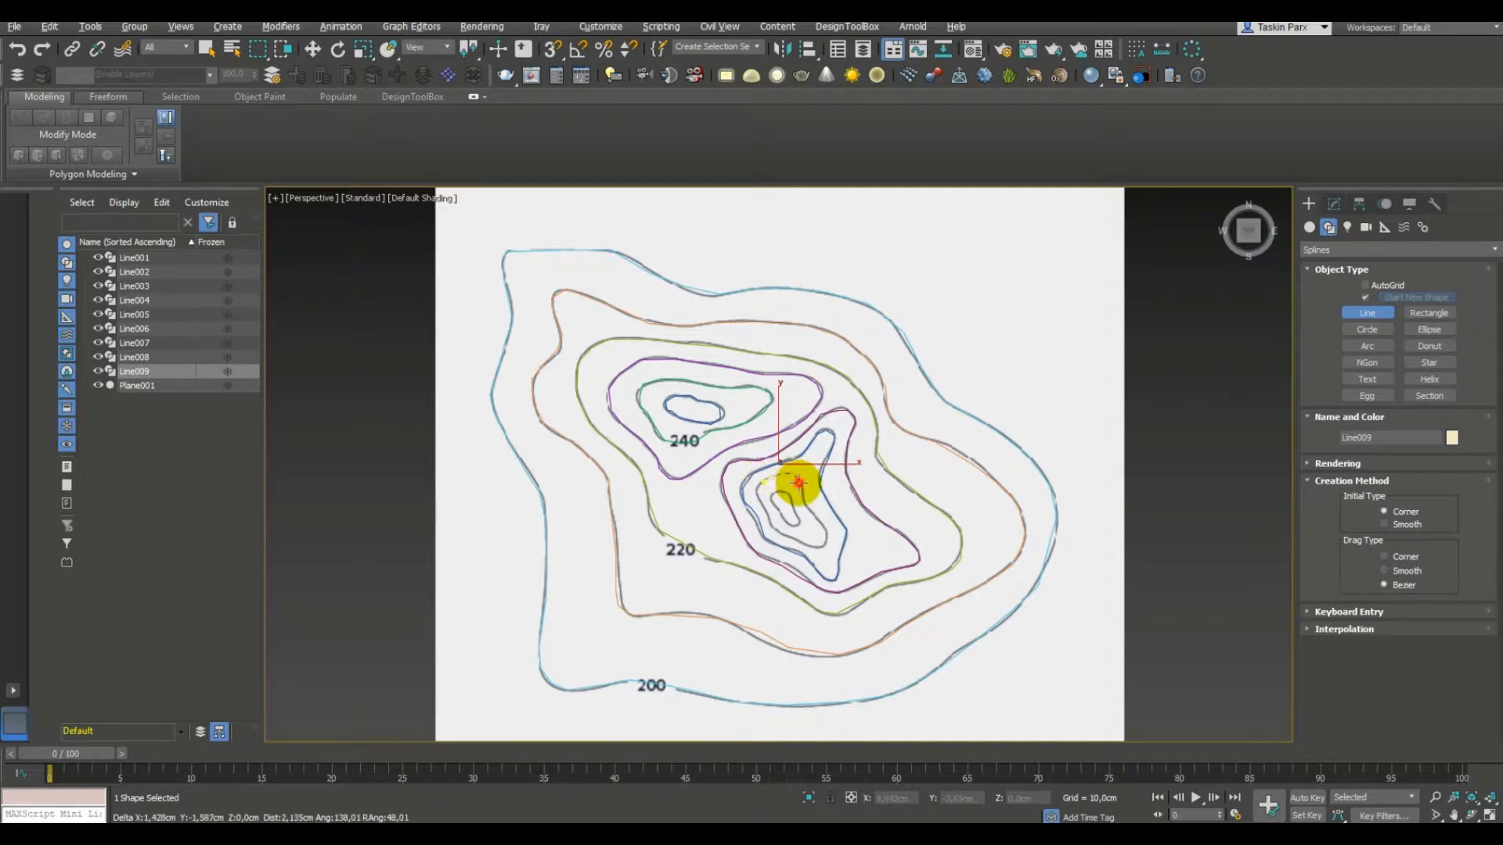
{"action": "left_click", "coordinate": [798, 482]}
{"action": "left_click", "coordinate": [810, 515]}
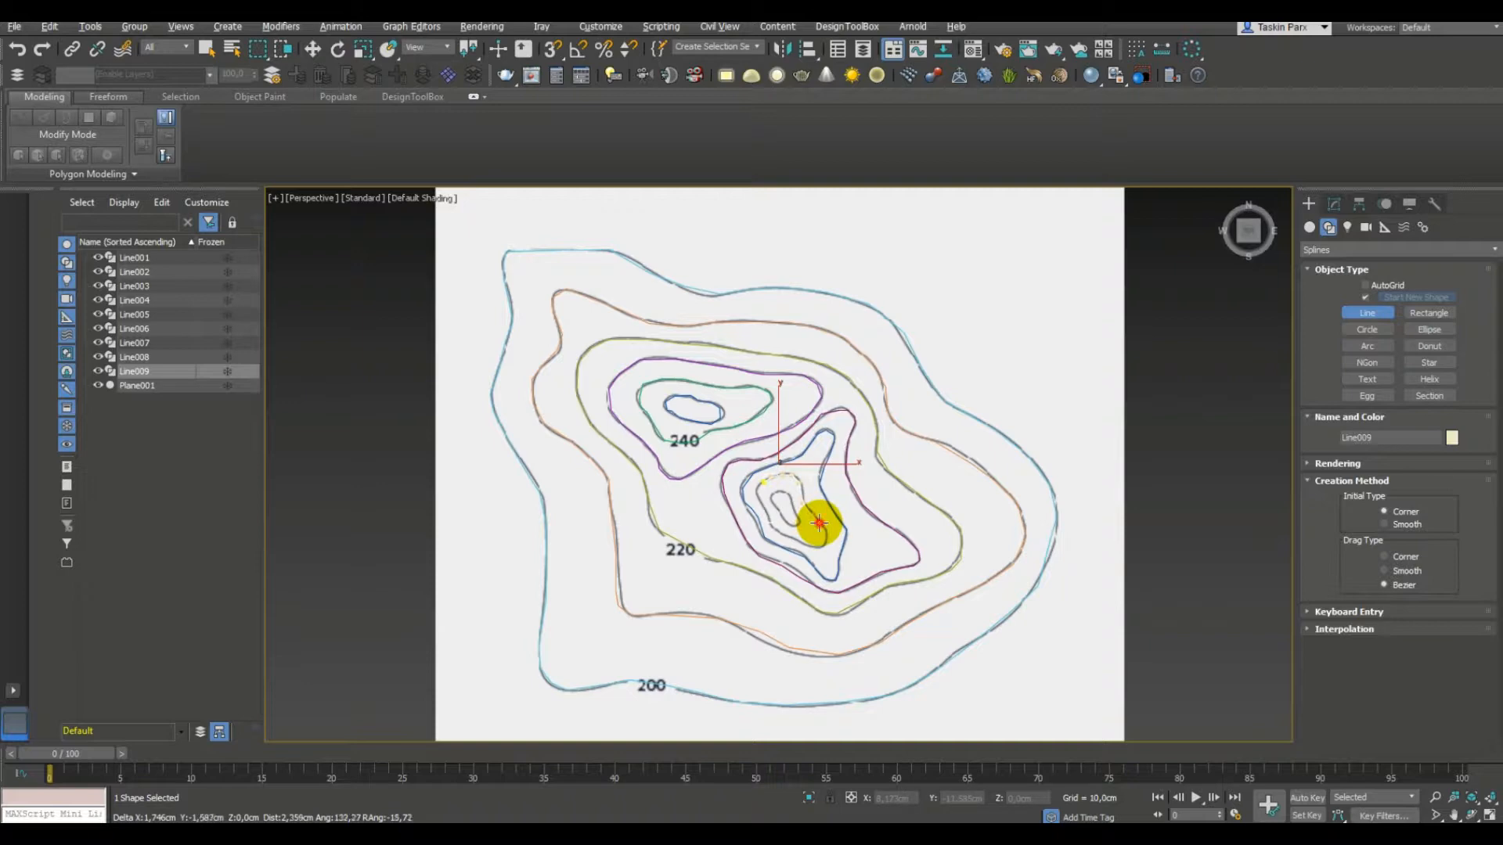
{"action": "left_click", "coordinate": [823, 529]}
{"action": "left_click", "coordinate": [817, 547]}
{"action": "left_click", "coordinate": [797, 539]}
{"action": "left_click", "coordinate": [777, 534]}
{"action": "left_click", "coordinate": [770, 519]}
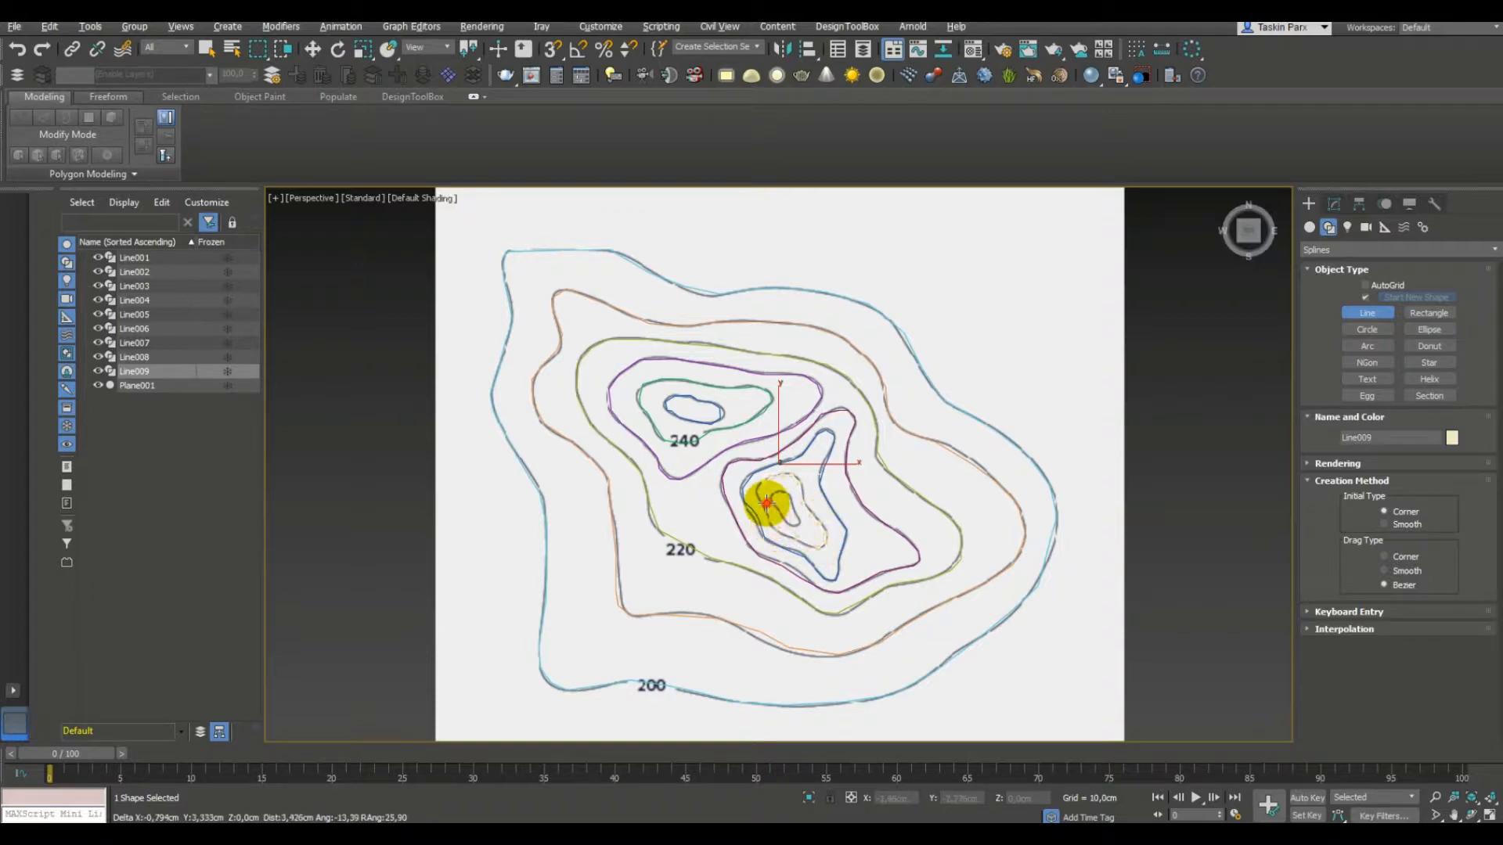
{"action": "left_click", "coordinate": [760, 478]}
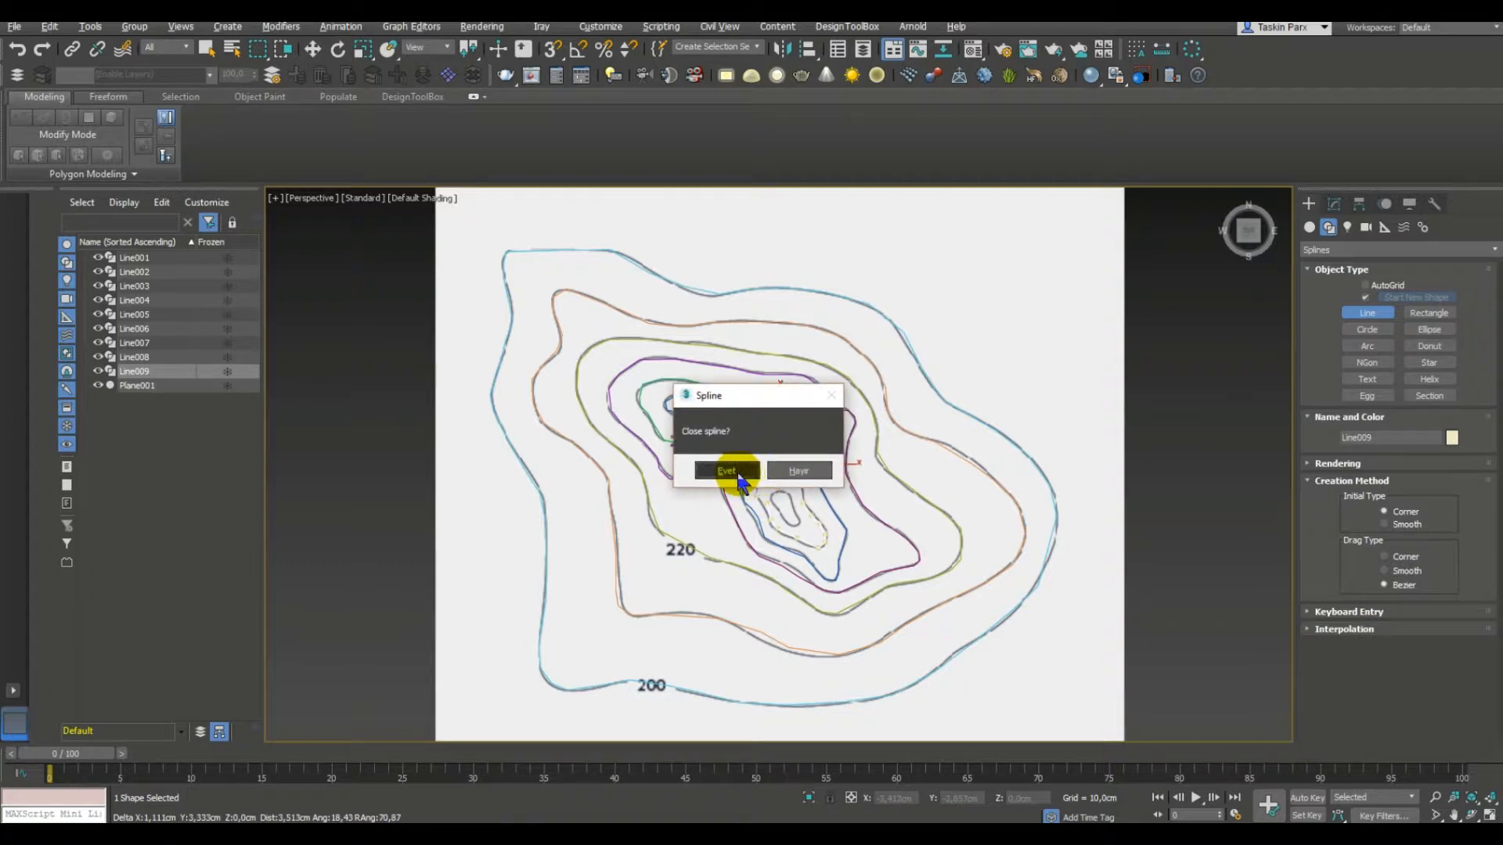
{"action": "left_click", "coordinate": [727, 471]}
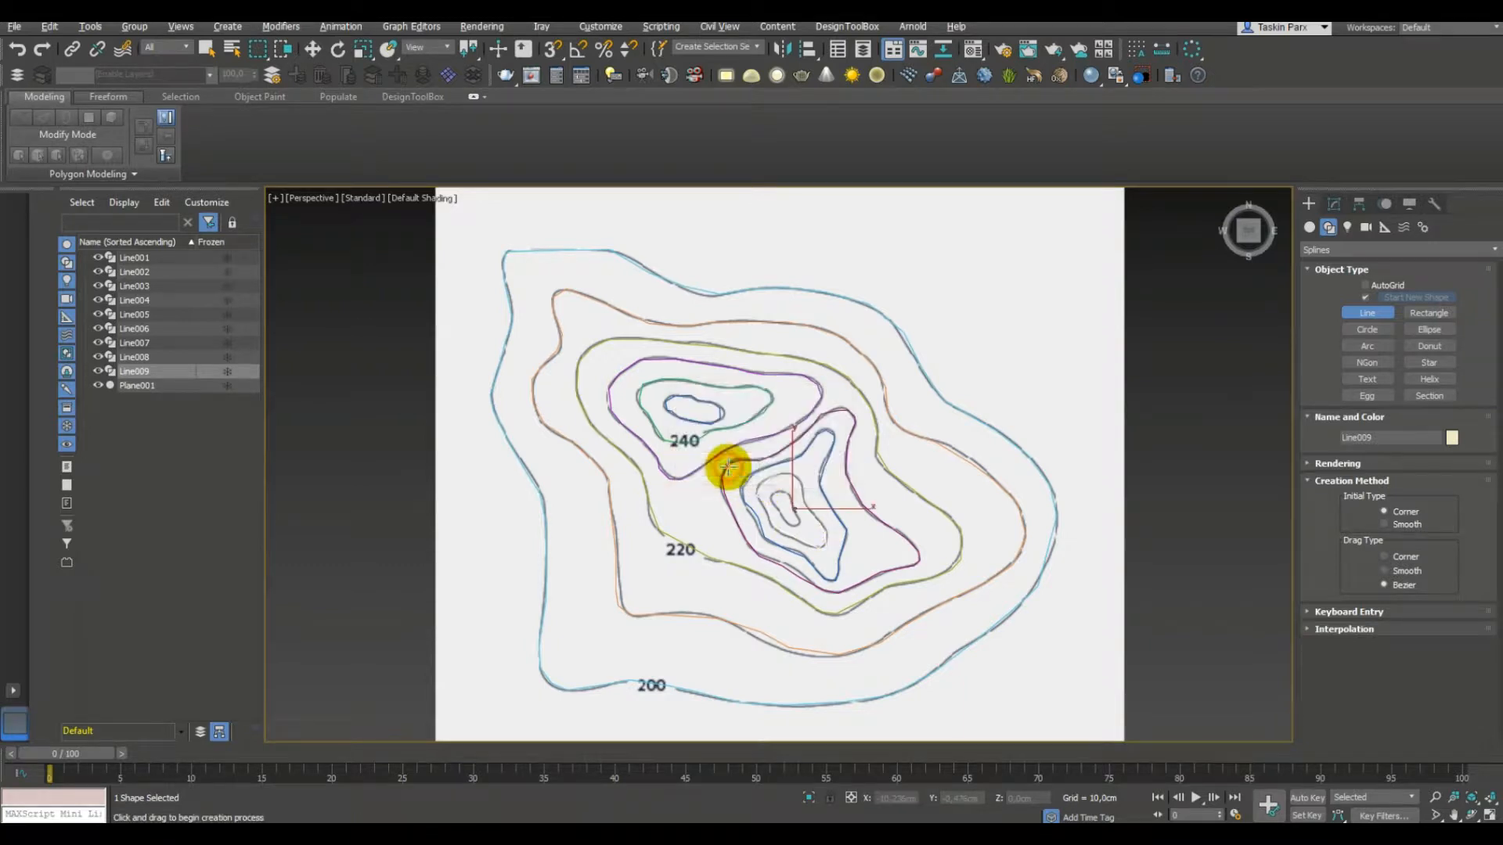
Trace the small innermost contour of the lower-right peak with a Line spline clockwise from its top, and close the spline.
{"action": "left_click", "coordinate": [775, 491]}
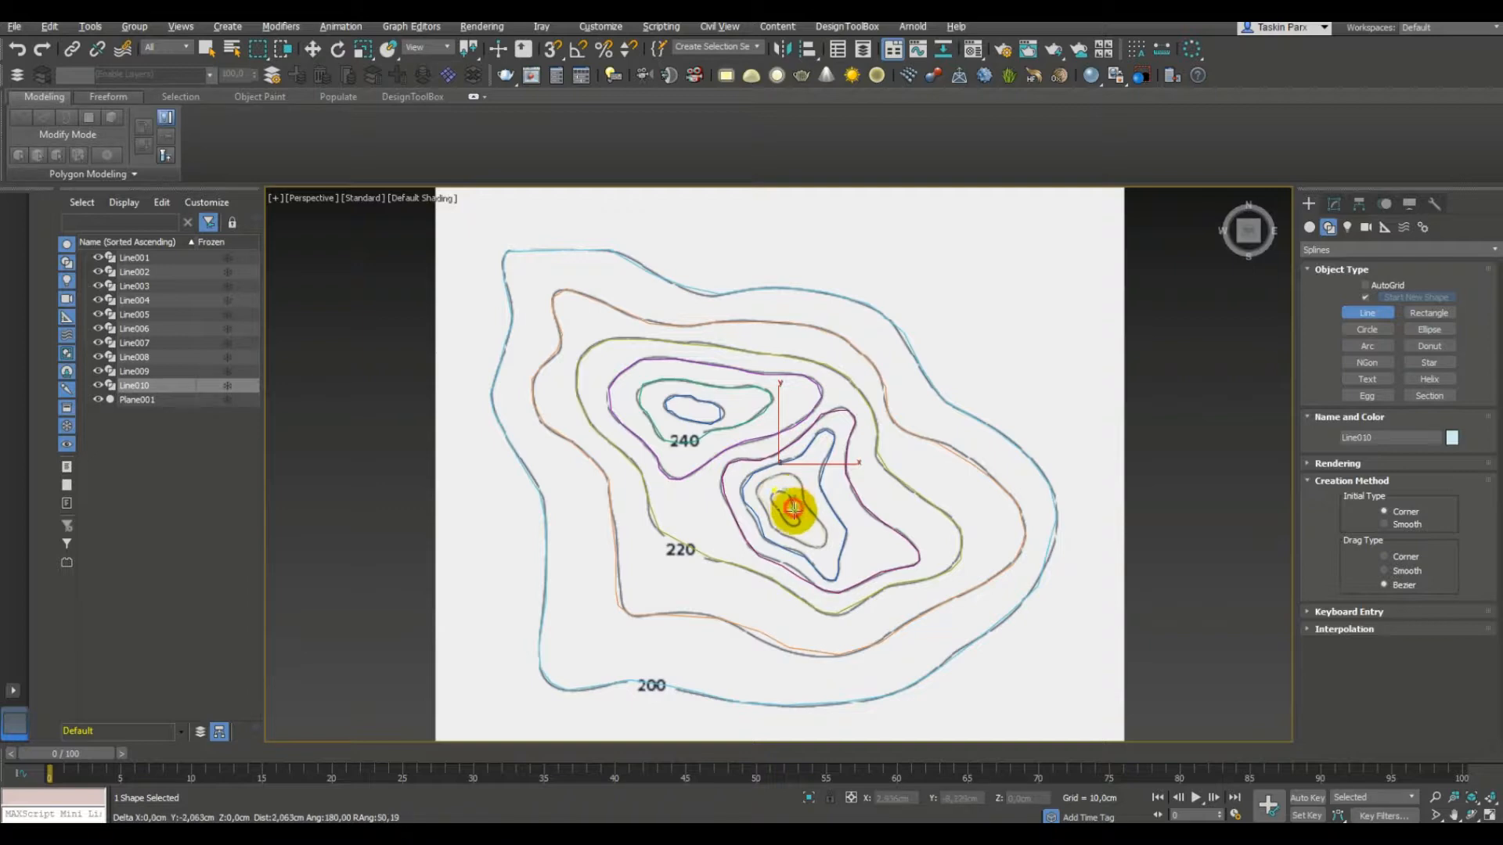
{"action": "left_click", "coordinate": [799, 526]}
{"action": "left_click", "coordinate": [783, 526]}
{"action": "left_click", "coordinate": [778, 513]}
{"action": "left_click", "coordinate": [772, 494]}
{"action": "left_click", "coordinate": [782, 492]}
{"action": "left_click", "coordinate": [779, 490]}
{"action": "left_click", "coordinate": [736, 475]}
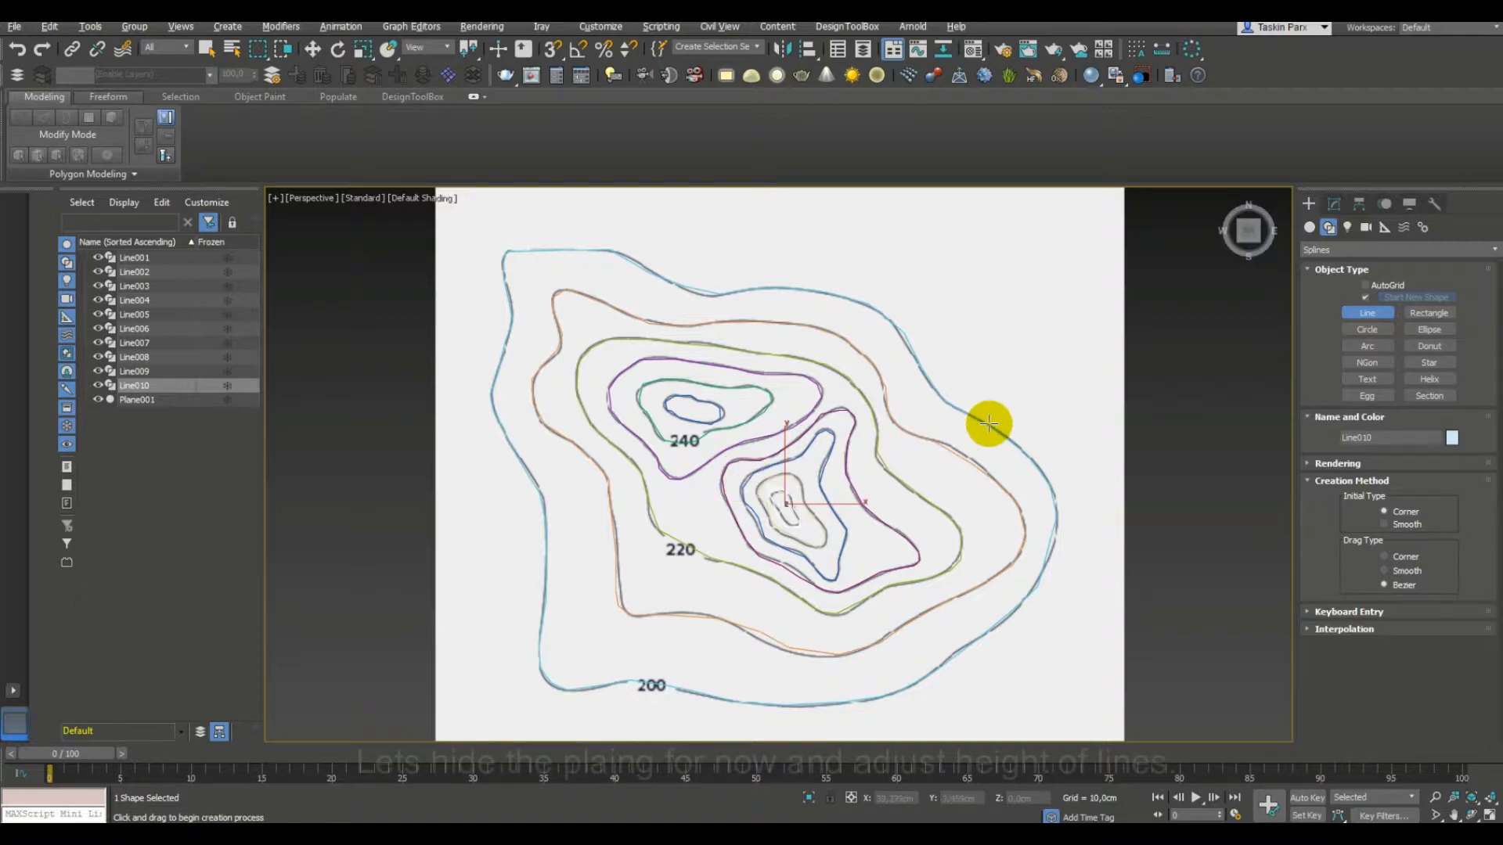
Leave the Line tool and hide the map plane Plane001, keeping only the contour splines displayed in an oblique perspective view.
{"action": "right_click", "coordinate": [1183, 326]}
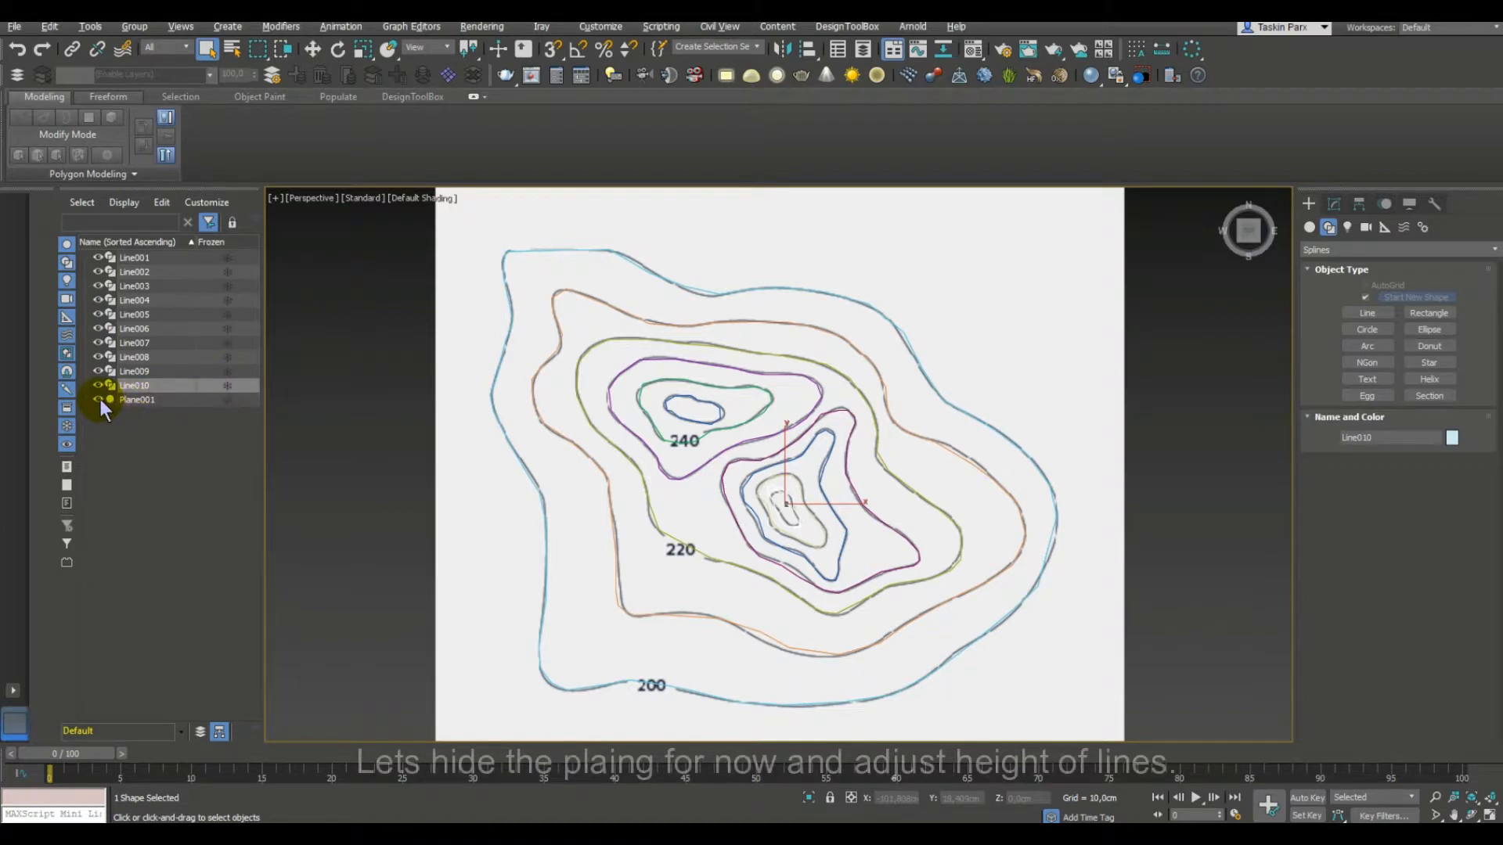
{"action": "middle_click_drag", "start_coordinate": [590, 477], "coordinate": [597, 373], "text": "alt"}
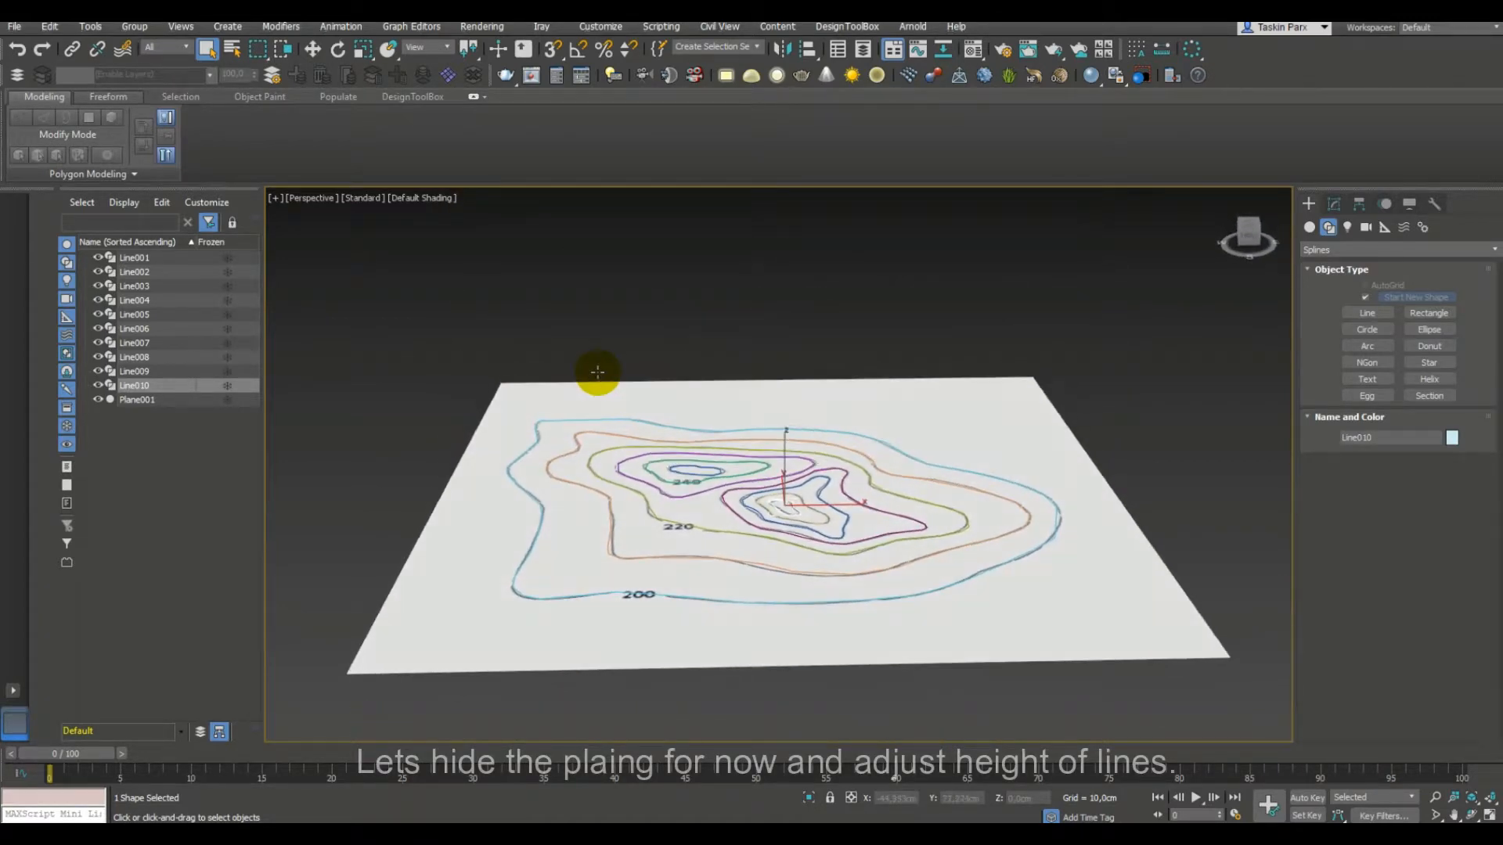
{"action": "left_click", "coordinate": [98, 399]}
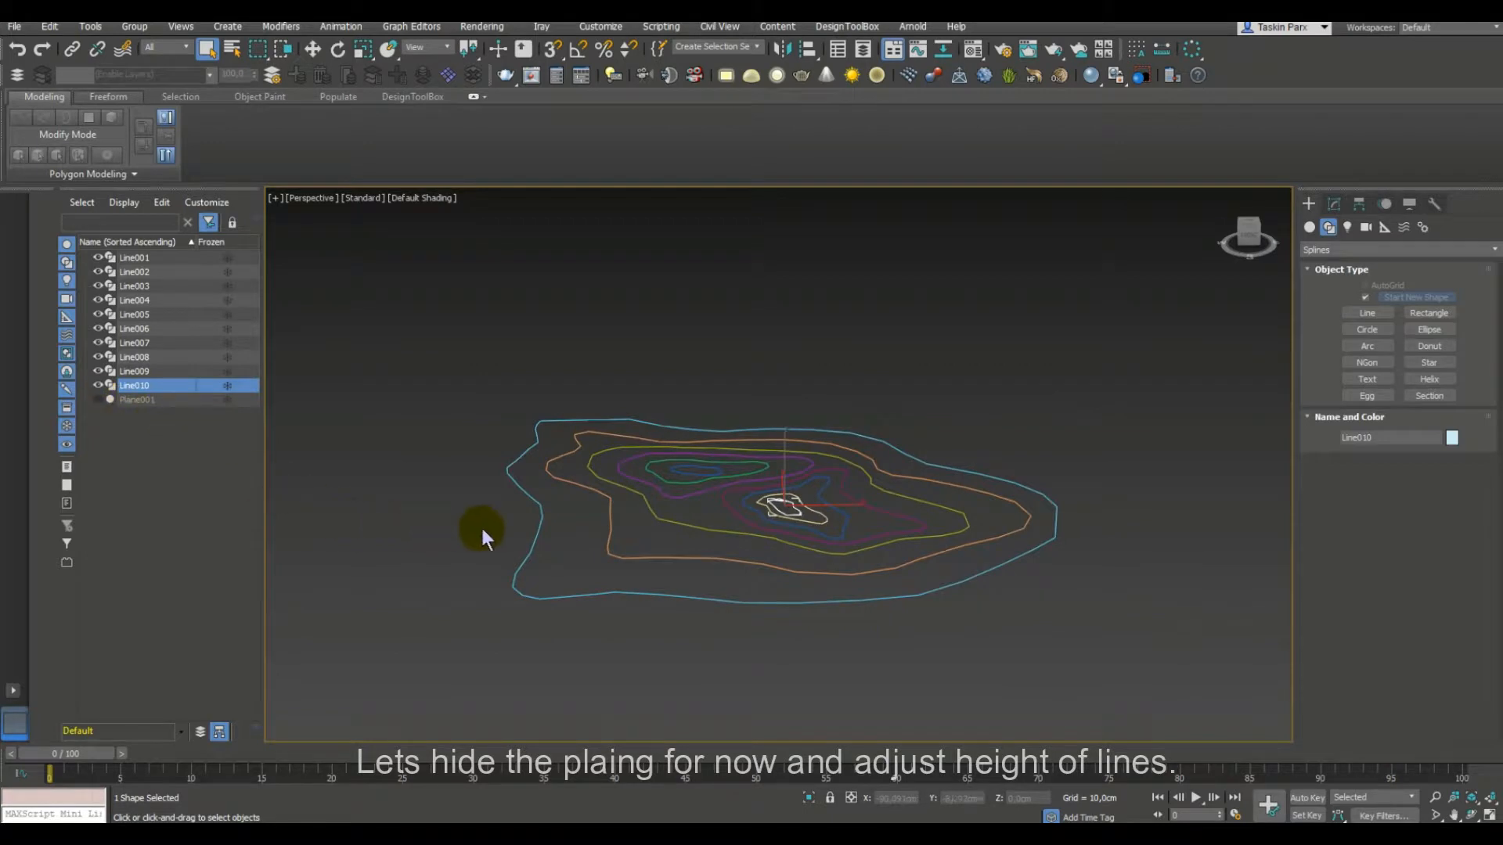
{"action": "mouse_move", "coordinate": [569, 524]}
{"action": "middle_mouse_down", "text": "alt"}
{"action": "mouse_move", "coordinate": [570, 493]}
{"action": "mouse_move", "coordinate": [570, 529]}
{"action": "middle_mouse_up", "text": "alt"}
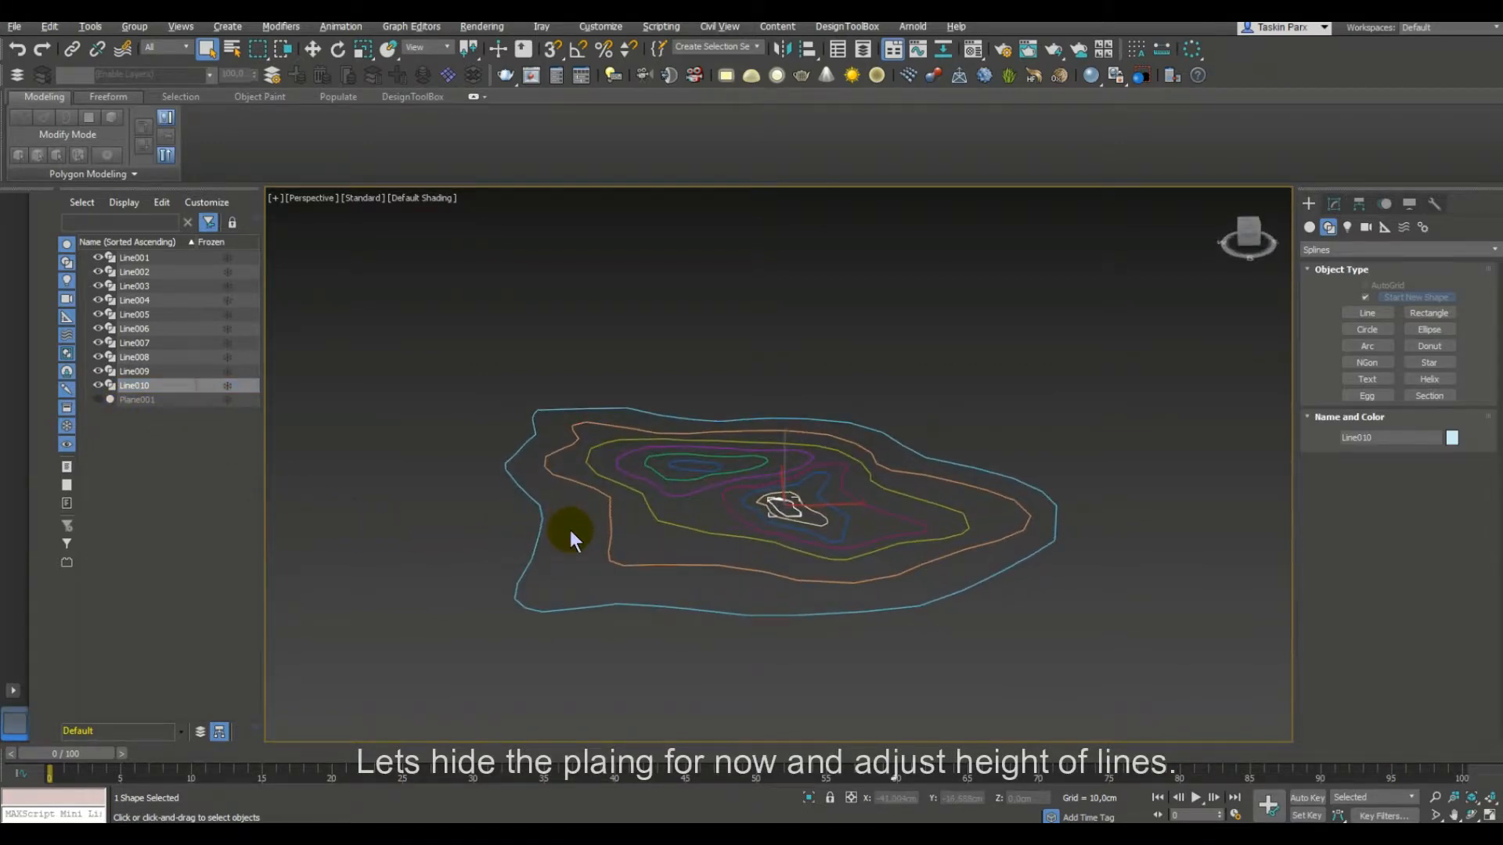
Raise Line002, the second contour inward from the outer boundary, to a Z height of about 4.5 cm.
{"action": "left_click", "coordinate": [622, 563]}
{"action": "key", "text": "w"}
{"action": "middle_click_drag", "start_coordinate": [626, 565], "coordinate": [624, 523], "text": "alt"}
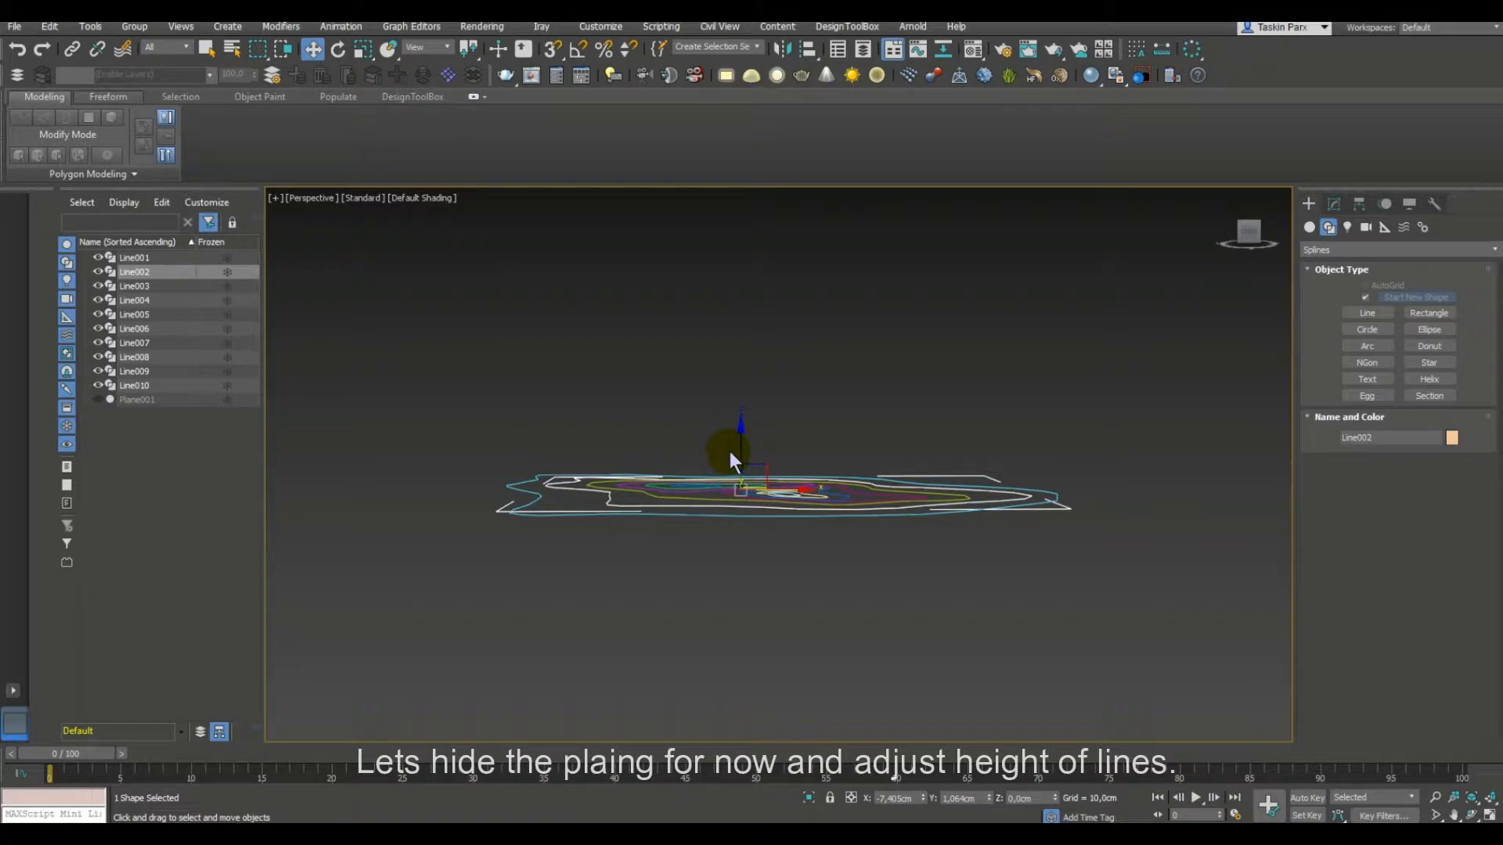
{"action": "left_click_drag", "start_coordinate": [740, 443], "coordinate": [739, 425]}
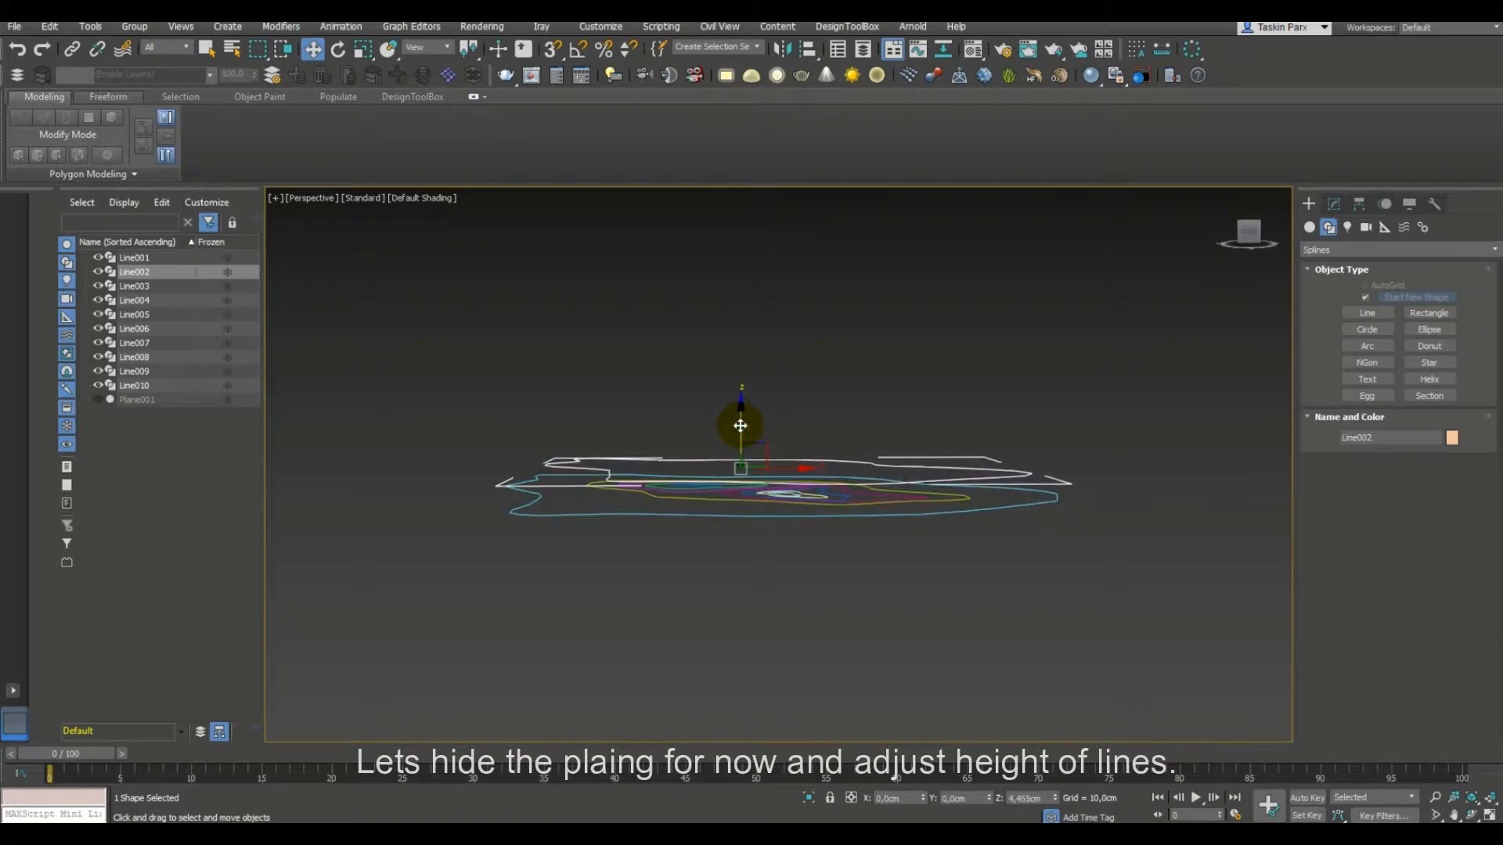
{"action": "mouse_move", "coordinate": [693, 436]}
{"action": "middle_mouse_down", "text": "alt"}
{"action": "mouse_move", "coordinate": [693, 424]}
{"action": "mouse_move", "coordinate": [689, 457]}
{"action": "mouse_move", "coordinate": [691, 427]}
{"action": "middle_mouse_up", "text": "alt"}
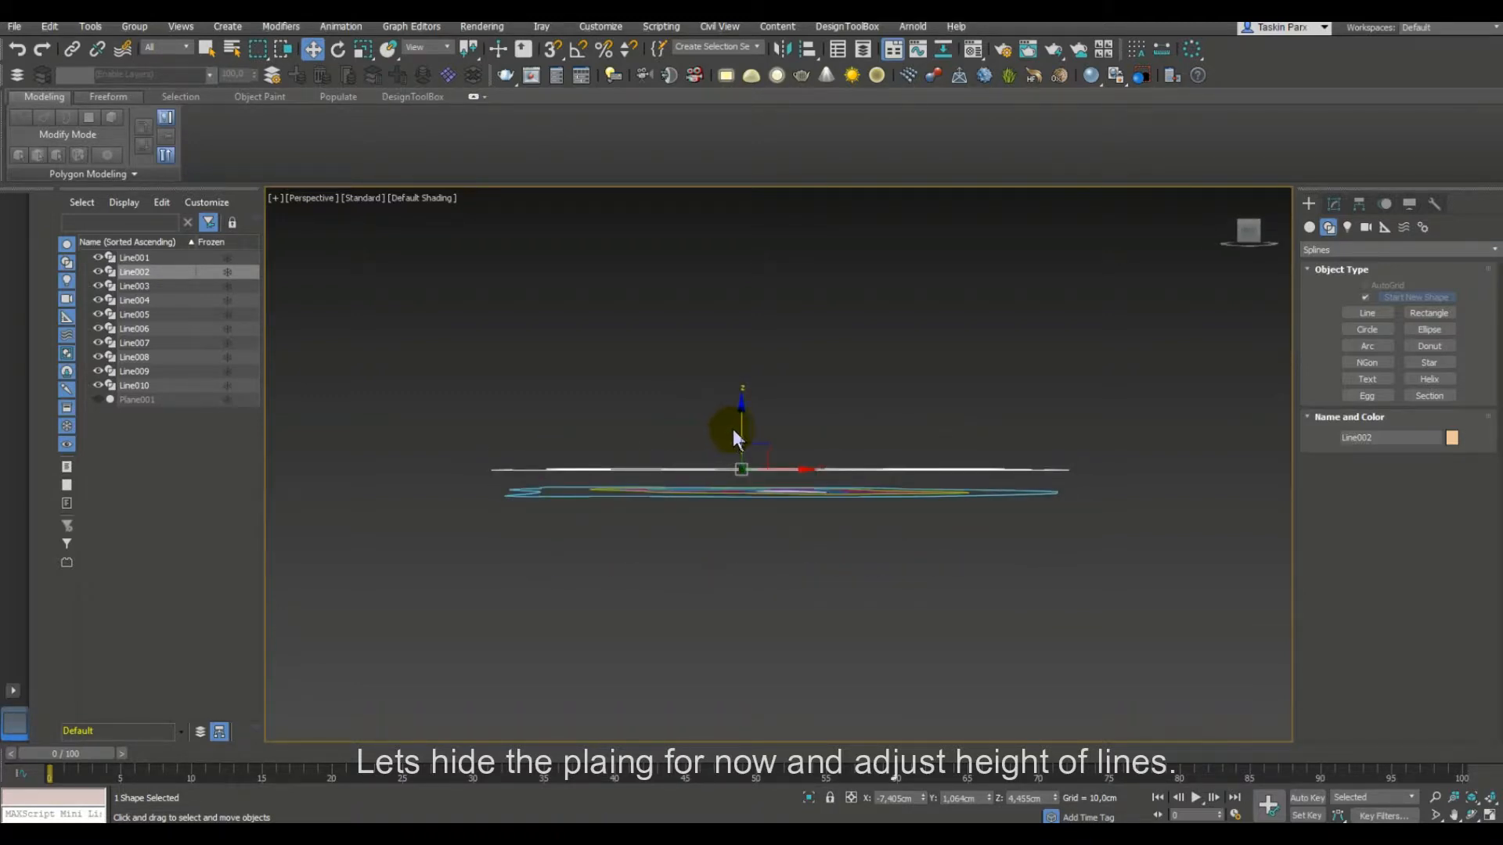
{"action": "middle_click_drag", "start_coordinate": [699, 429], "coordinate": [731, 436], "text": "alt"}
Raise Line003, the third contour inward from the outer boundary, to a Z height of about 10.4 cm.
{"action": "left_click", "coordinate": [649, 497]}
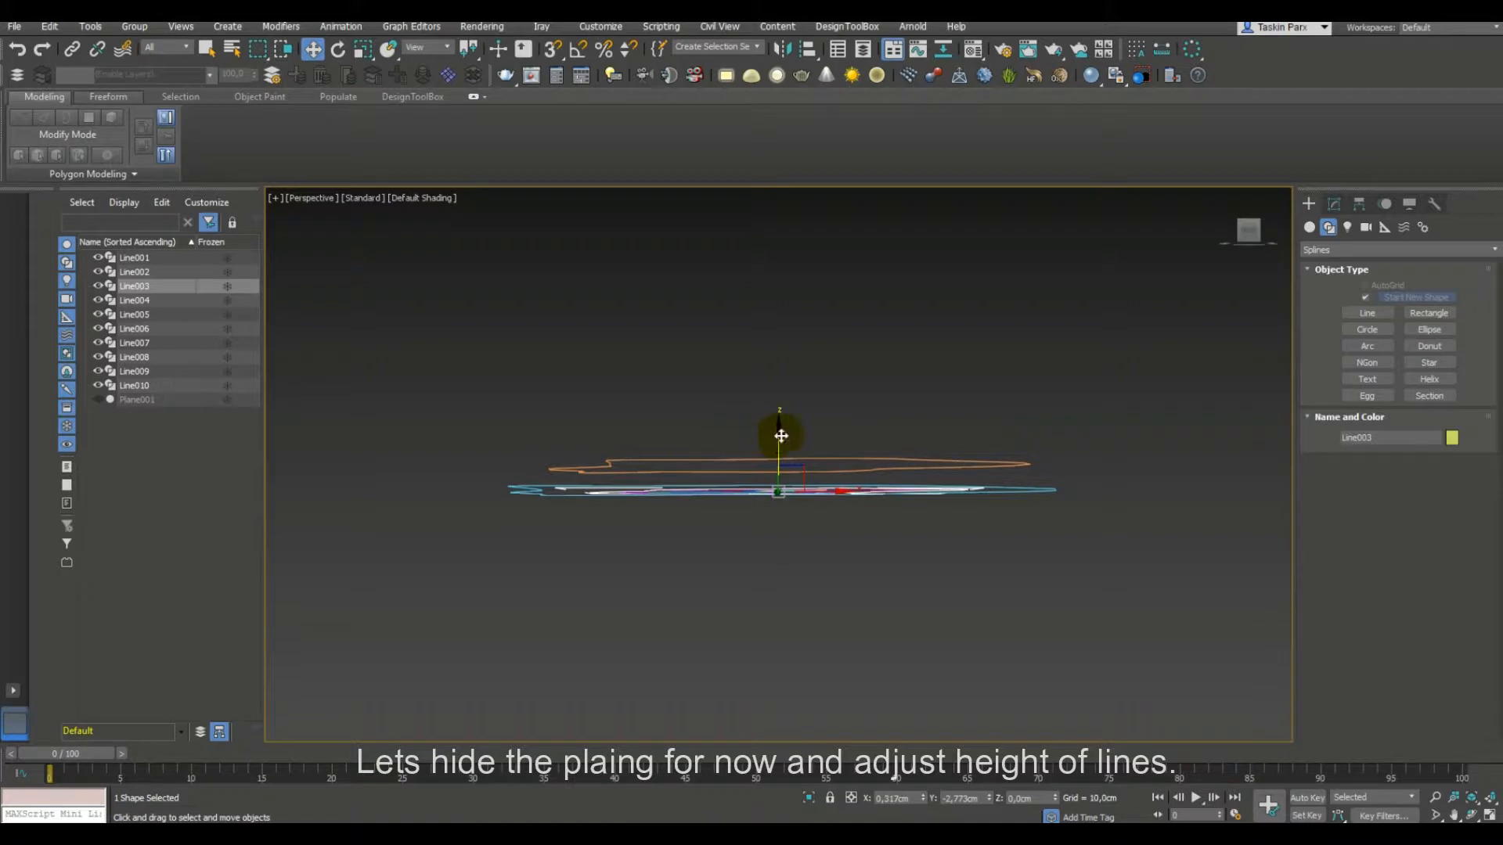
{"action": "left_click_drag", "start_coordinate": [778, 439], "coordinate": [778, 389]}
{"action": "middle_click_drag", "start_coordinate": [779, 392], "coordinate": [768, 450], "text": "alt"}
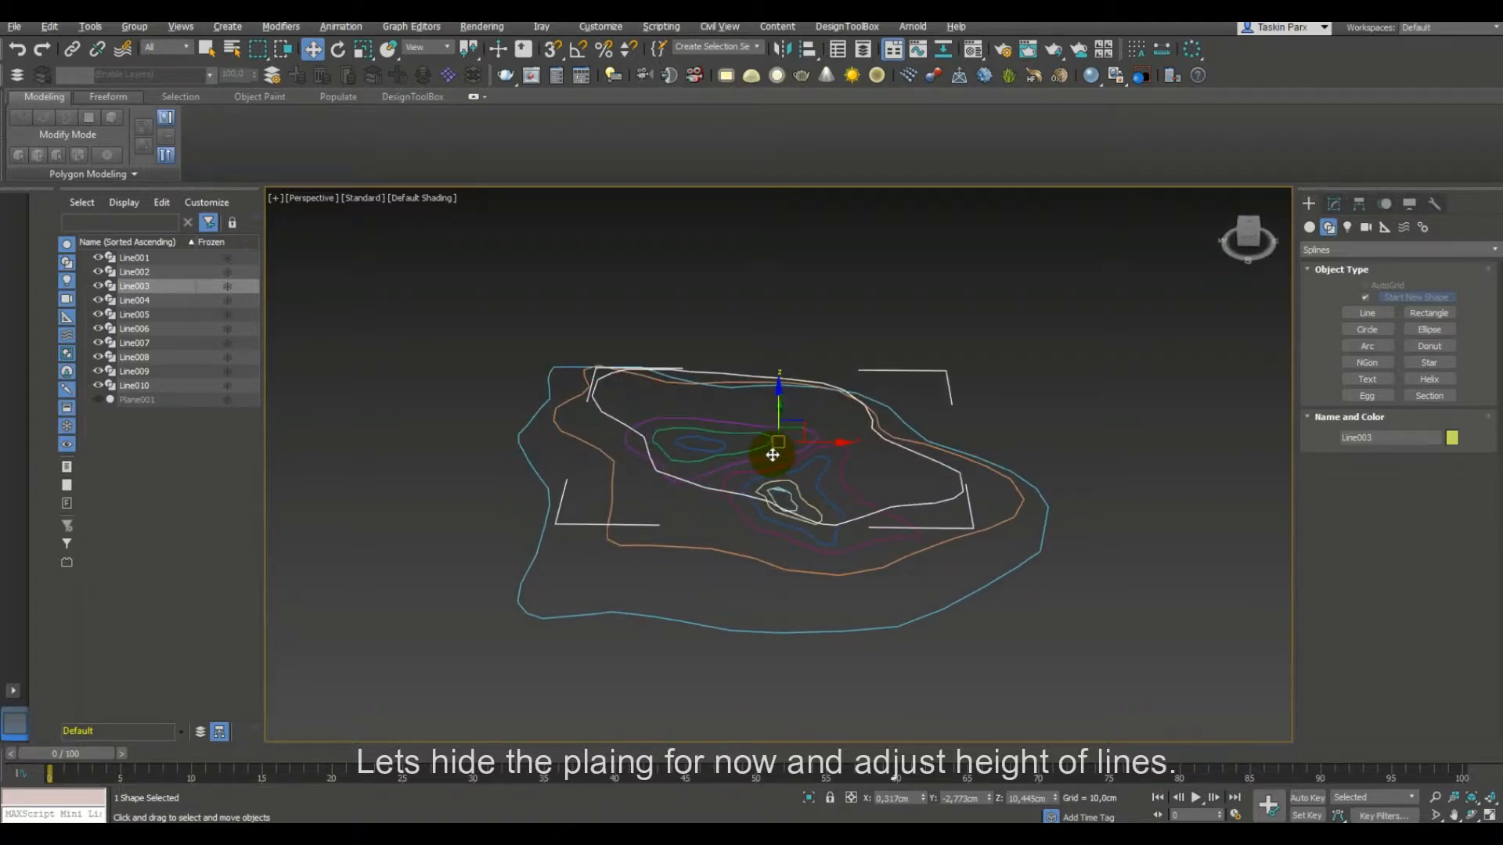
Raise Line004, the outer contour of the upper-left peak, to a Z height of about 15.8 cm.
{"action": "left_click", "coordinate": [711, 473]}
{"action": "left_click_drag", "start_coordinate": [713, 414], "coordinate": [715, 349]}
{"action": "mouse_move", "coordinate": [714, 349]}
{"action": "middle_mouse_down", "text": "alt"}
{"action": "mouse_move", "coordinate": [724, 302]}
{"action": "mouse_move", "coordinate": [729, 377]}
{"action": "middle_mouse_up", "text": "alt"}
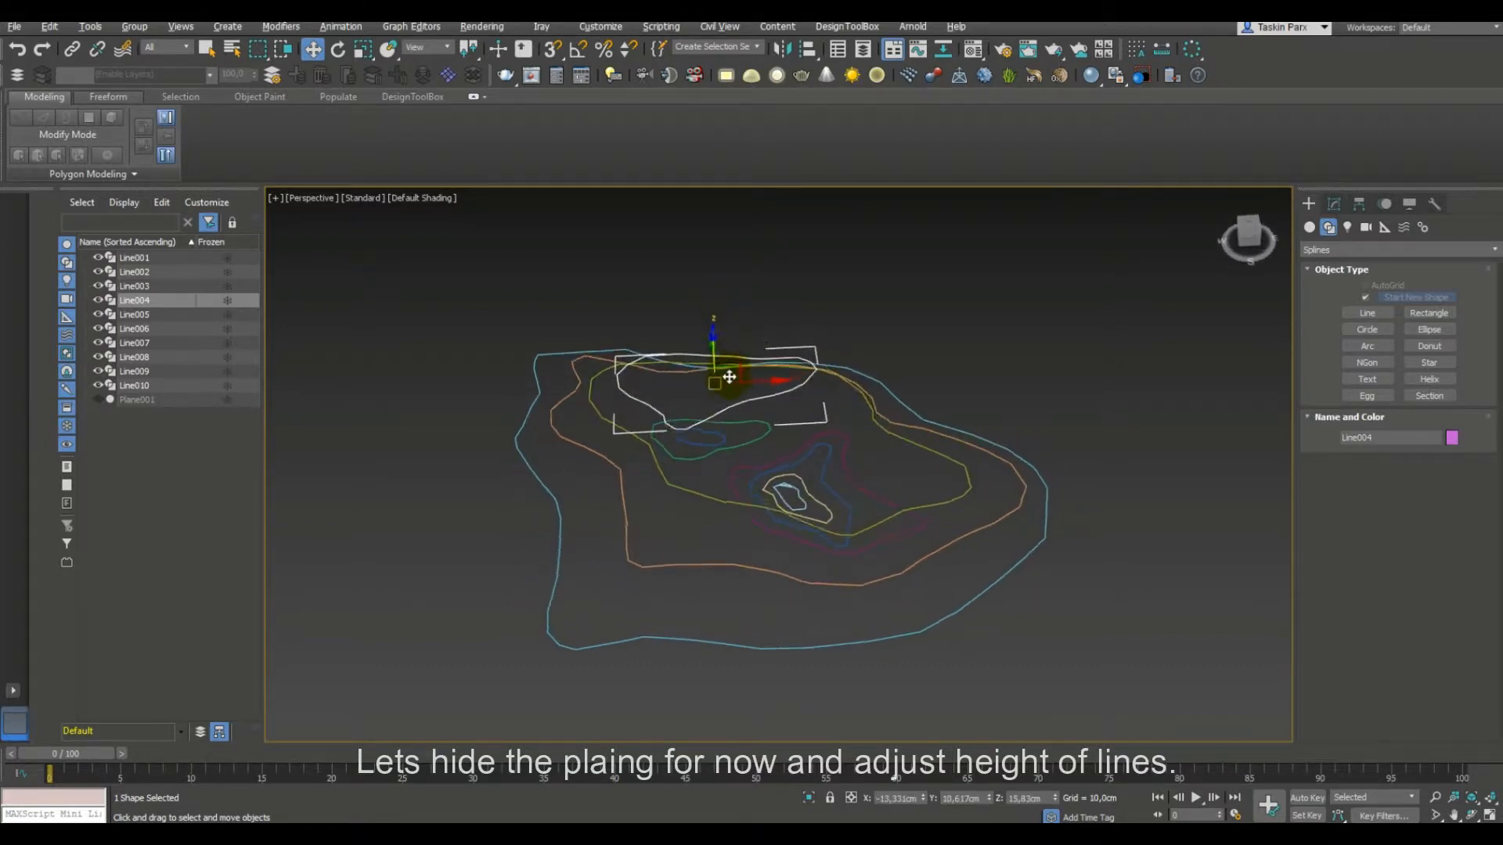
Raise Line005, the middle contour of the upper-left peak, to a Z height of about 20.9 cm.
{"action": "left_click", "coordinate": [682, 395]}
{"action": "middle_click_drag", "start_coordinate": [700, 376], "coordinate": [702, 322], "text": "alt"}
{"action": "left_click_drag", "start_coordinate": [708, 361], "coordinate": [710, 268]}
{"action": "middle_click_drag", "start_coordinate": [709, 264], "coordinate": [696, 305], "text": "alt"}
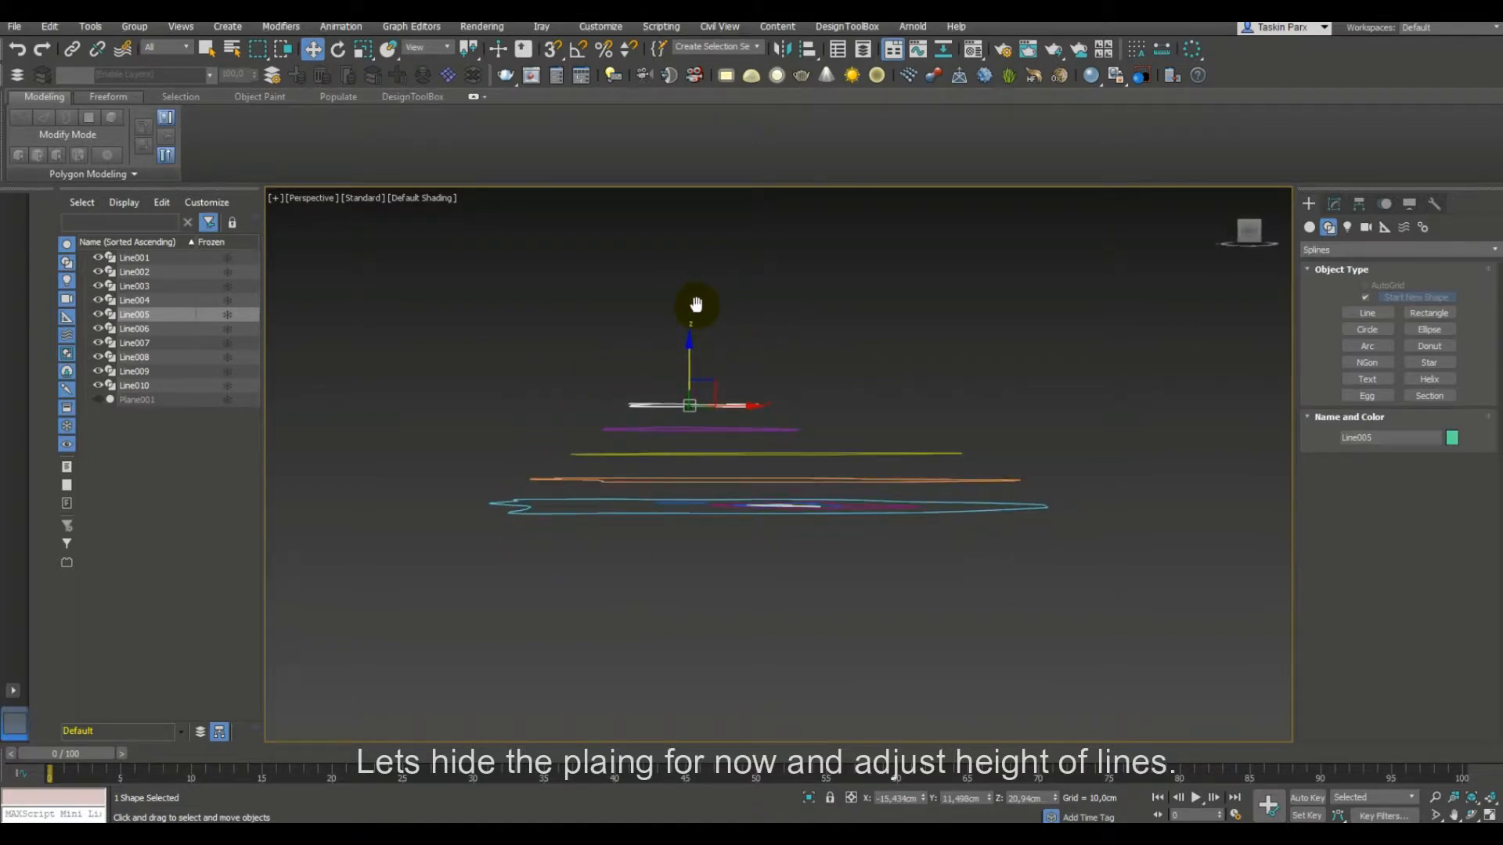
{"action": "middle_click_drag", "start_coordinate": [696, 305], "coordinate": [694, 408], "text": "alt"}
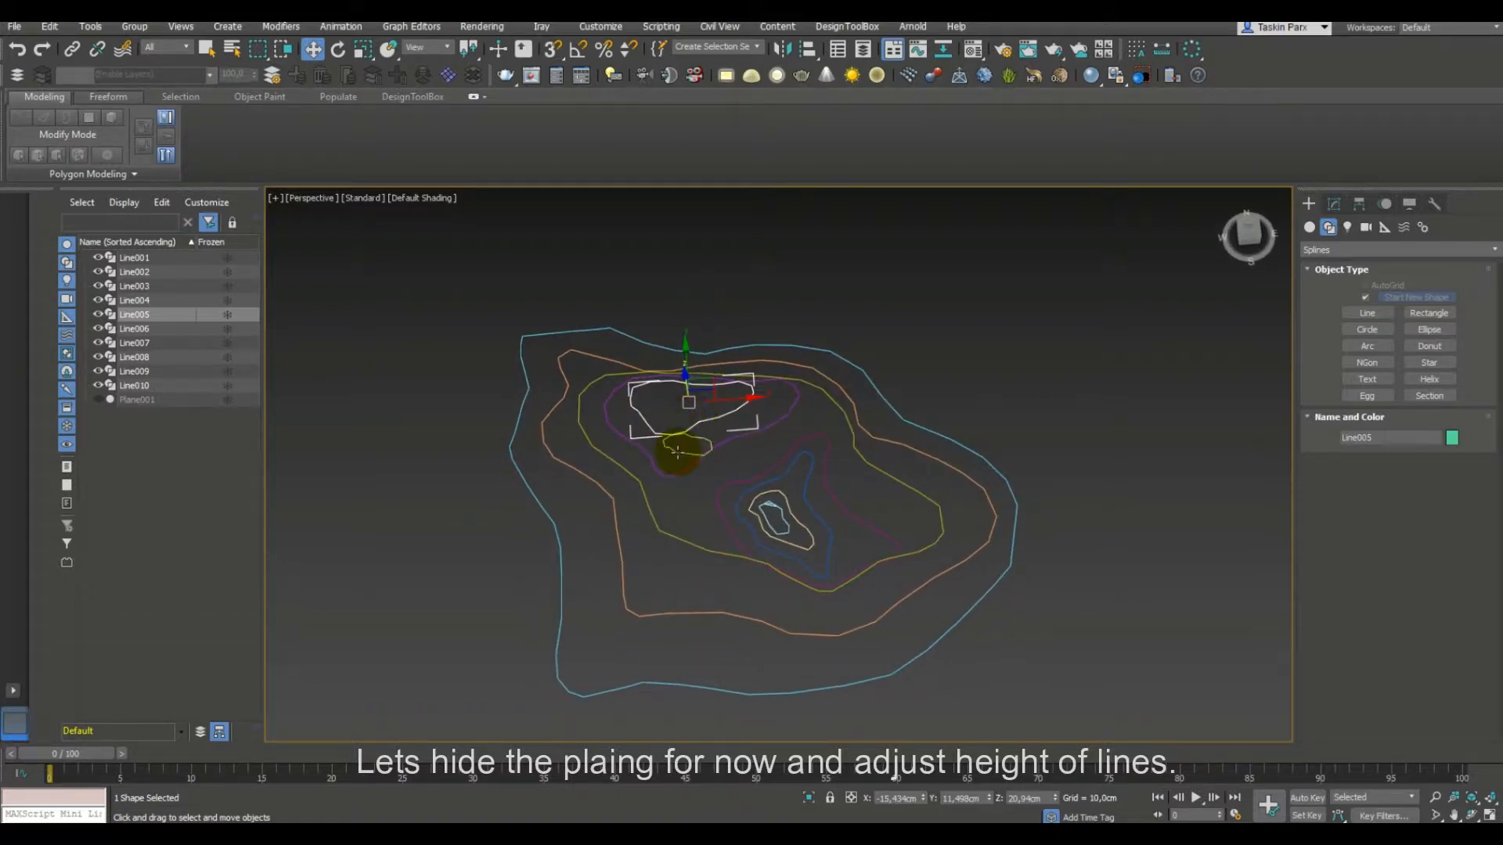
Raise Line006, the small innermost contour of the upper-left peak, to a Z height of about 25.8 cm.
{"action": "left_click", "coordinate": [677, 453]}
{"action": "middle_click_drag", "start_coordinate": [681, 409], "coordinate": [685, 332], "text": "alt"}
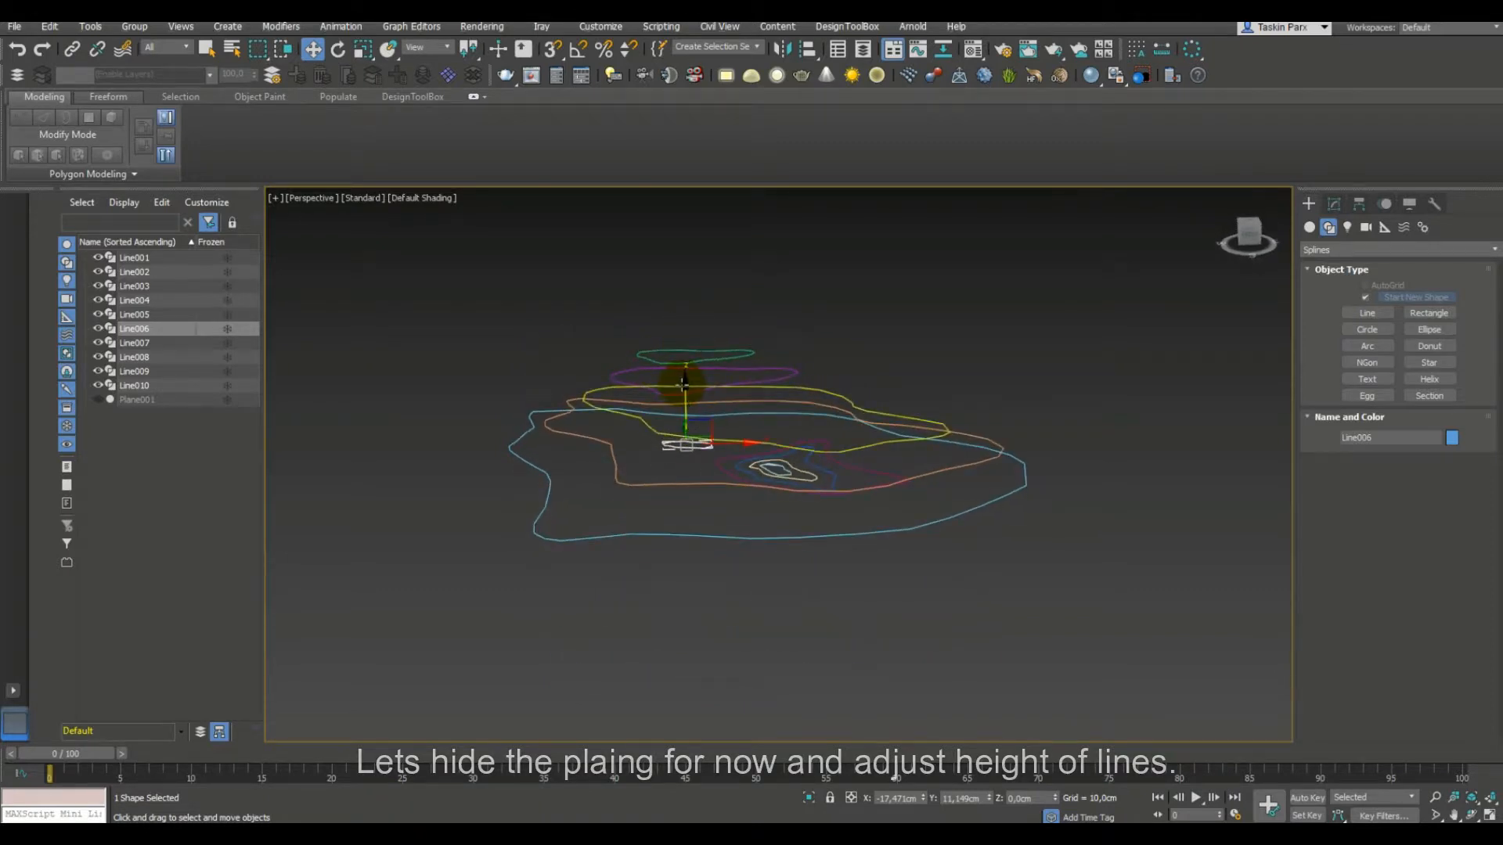
{"action": "left_click_drag", "start_coordinate": [686, 386], "coordinate": [692, 282]}
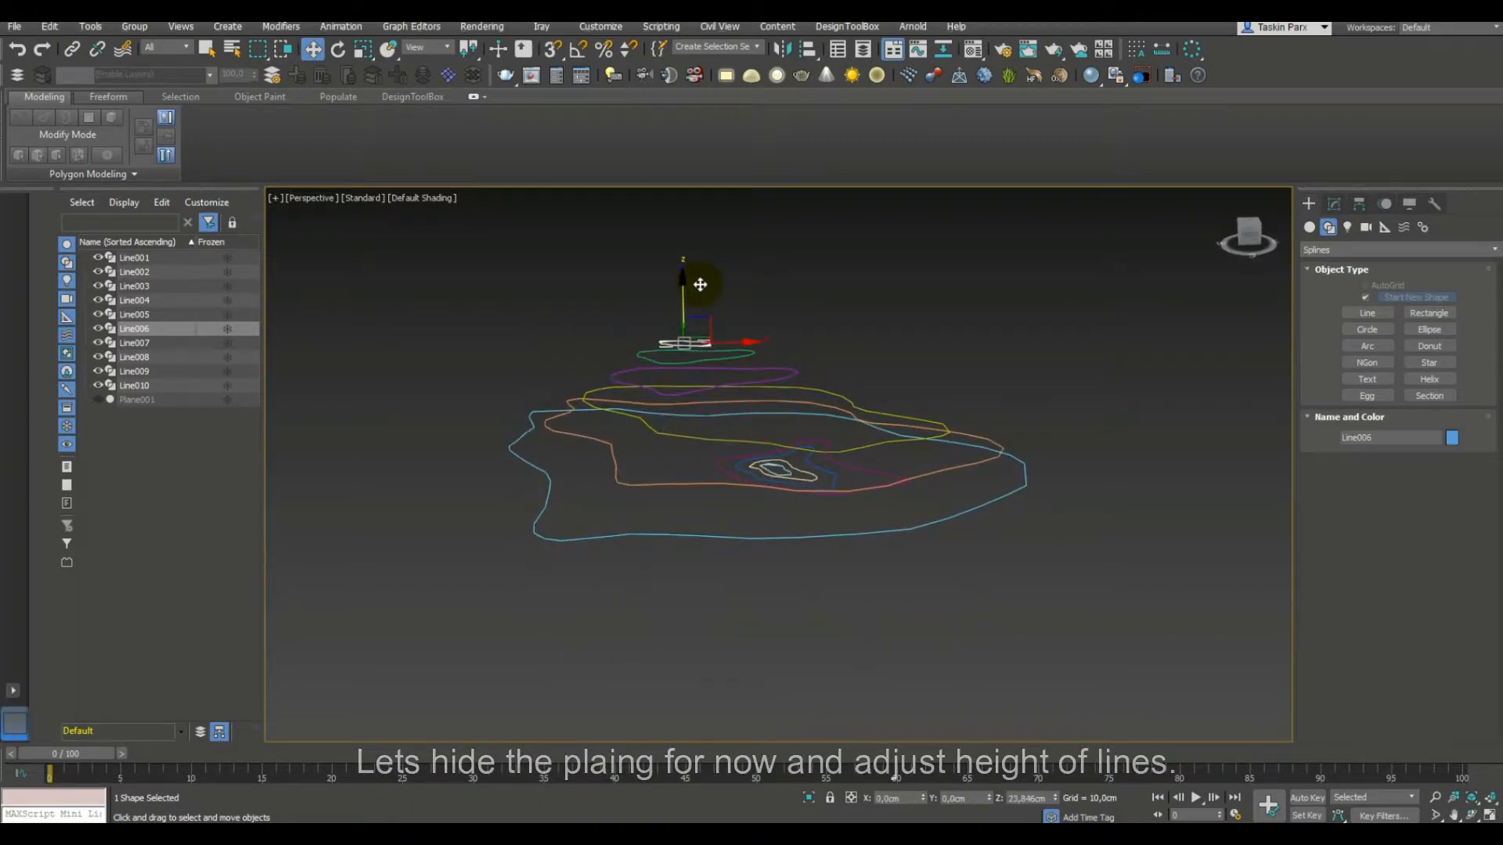
{"action": "middle_click_drag", "start_coordinate": [702, 291], "coordinate": [696, 349]}
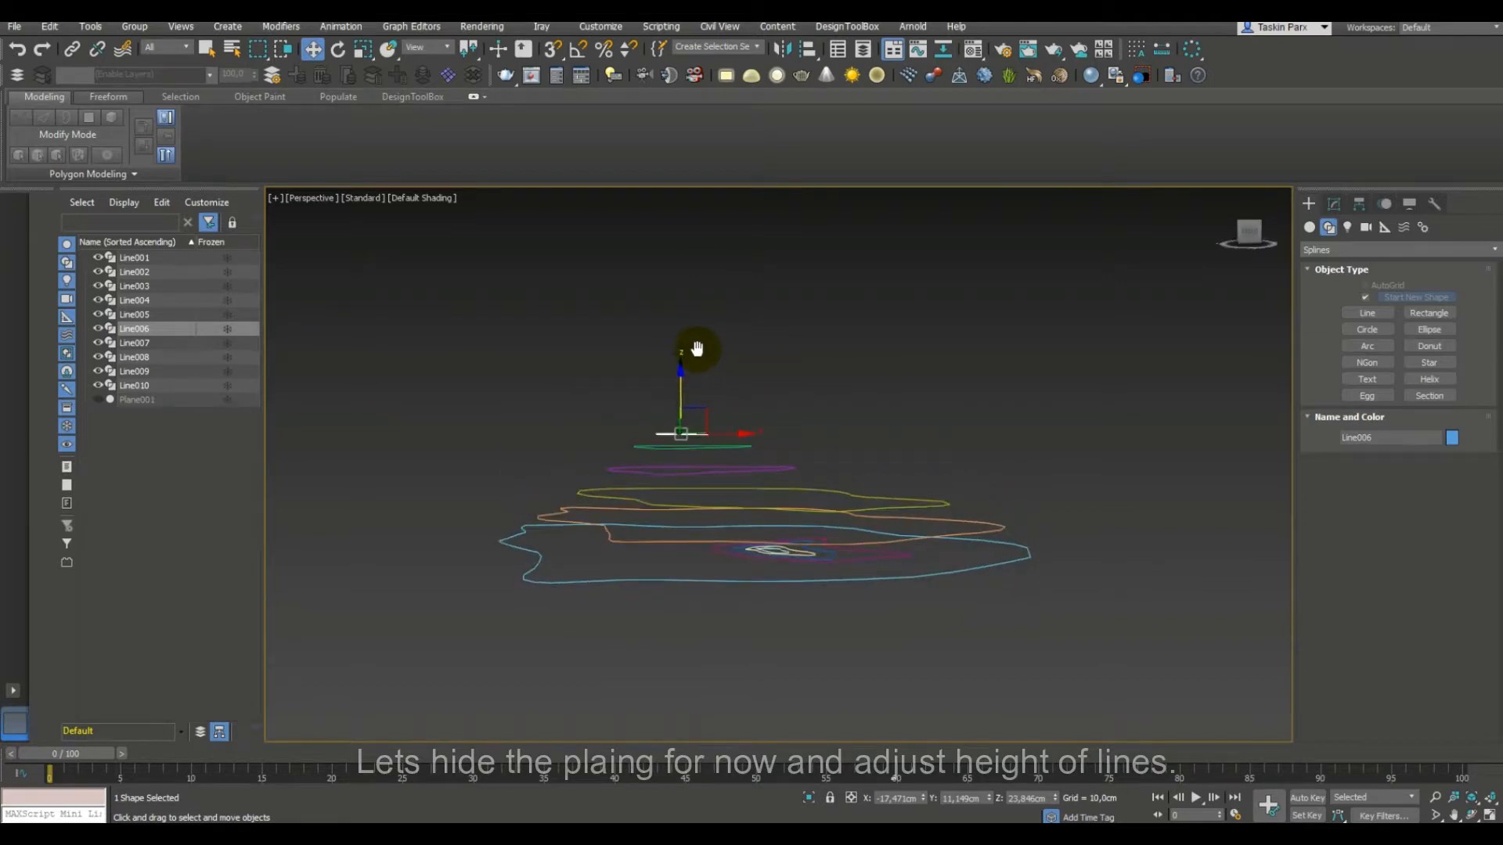
{"action": "left_click_drag", "start_coordinate": [676, 380], "coordinate": [680, 370]}
{"action": "middle_click_drag", "start_coordinate": [801, 420], "coordinate": [801, 476], "text": "alt"}
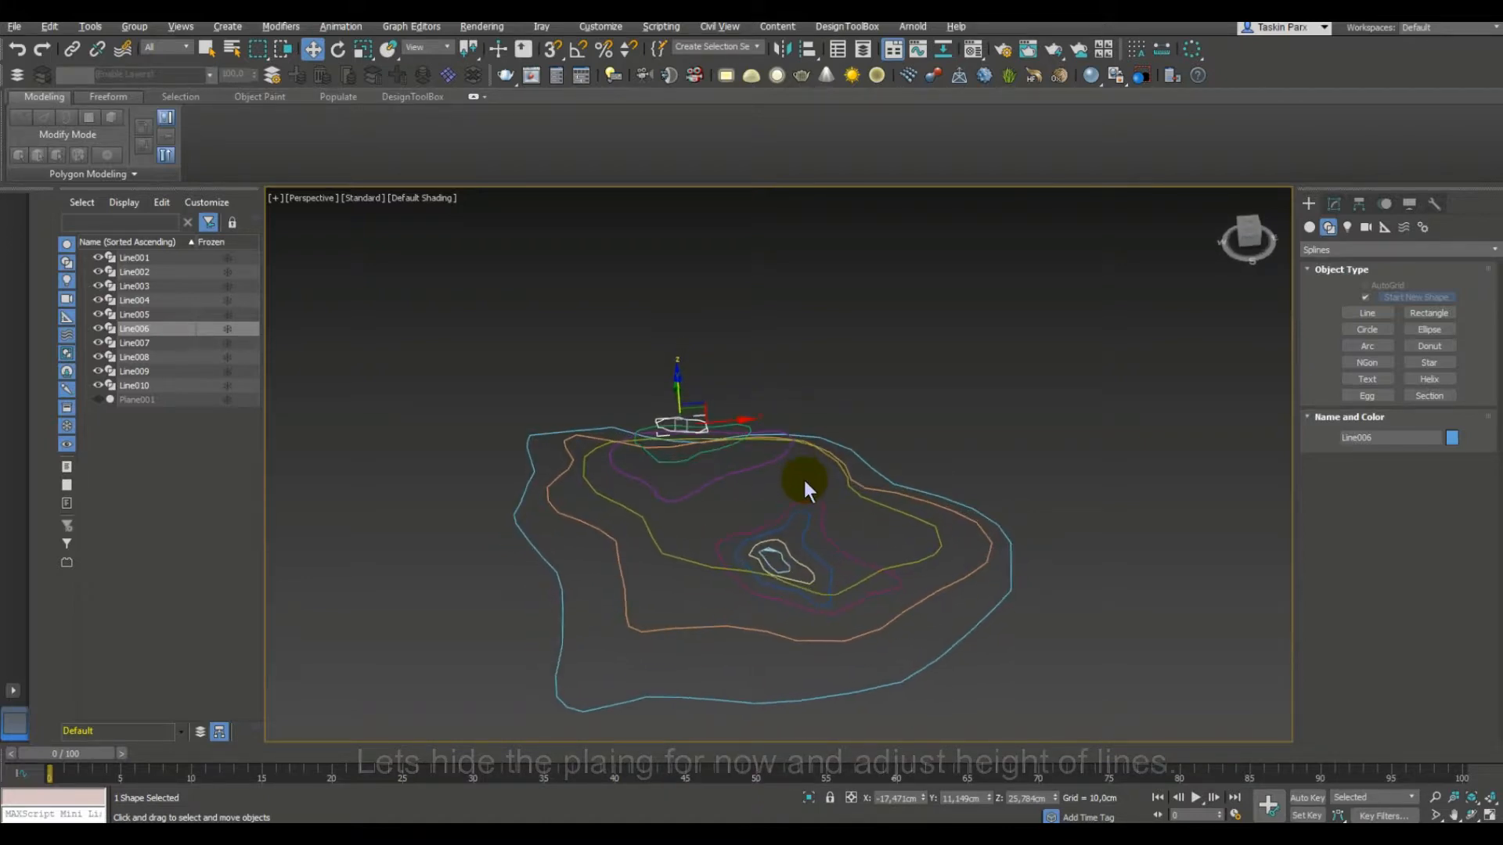
Raise Line007, the outer contour of the lower-right peak, to a Z height of about 13.2 cm.
{"action": "left_click", "coordinate": [826, 537]}
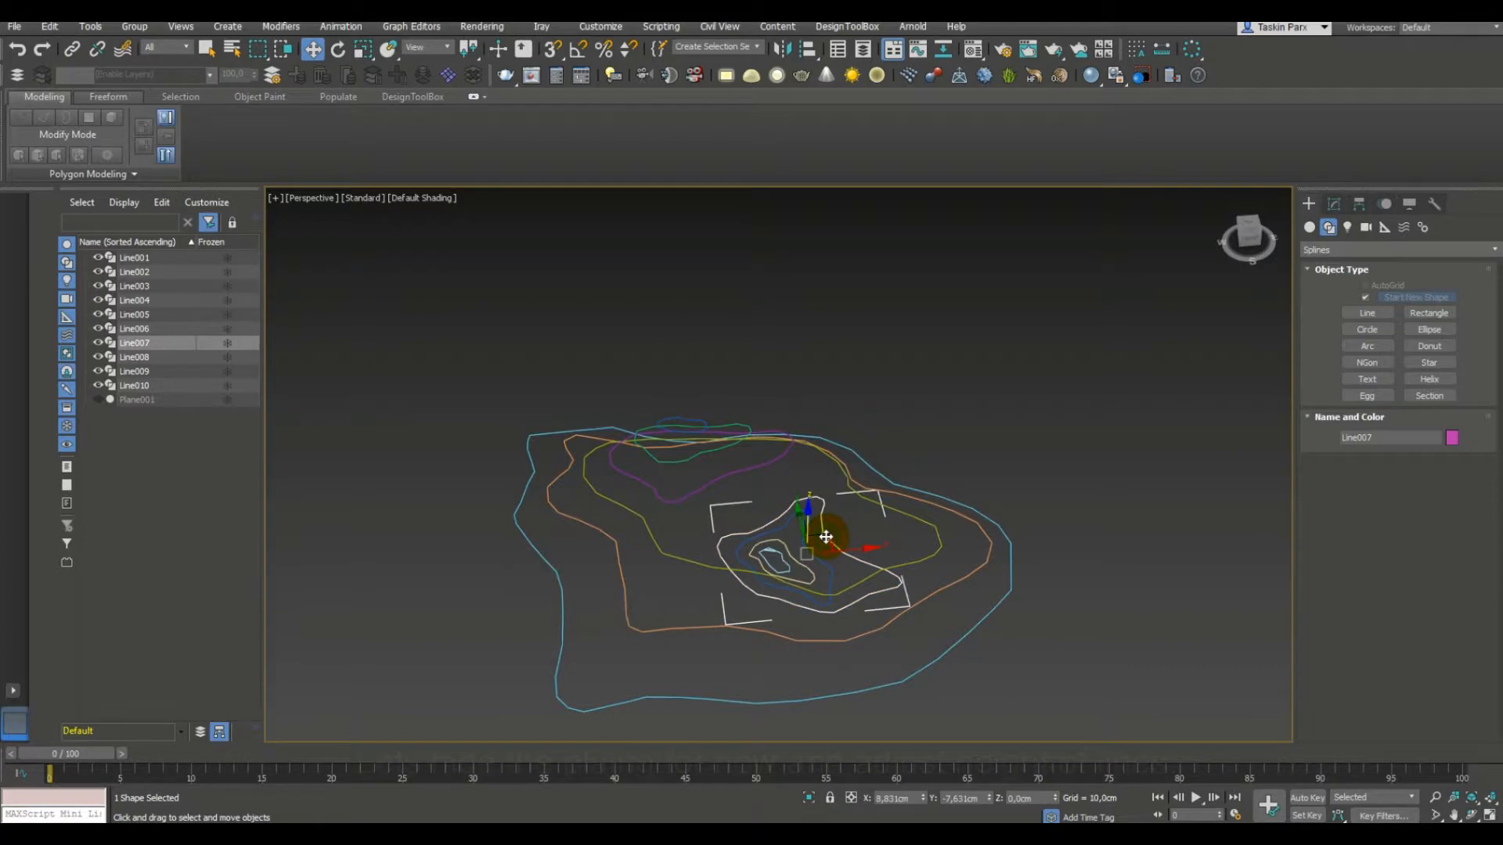
{"action": "middle_click_drag", "start_coordinate": [826, 537], "coordinate": [820, 469], "text": "alt"}
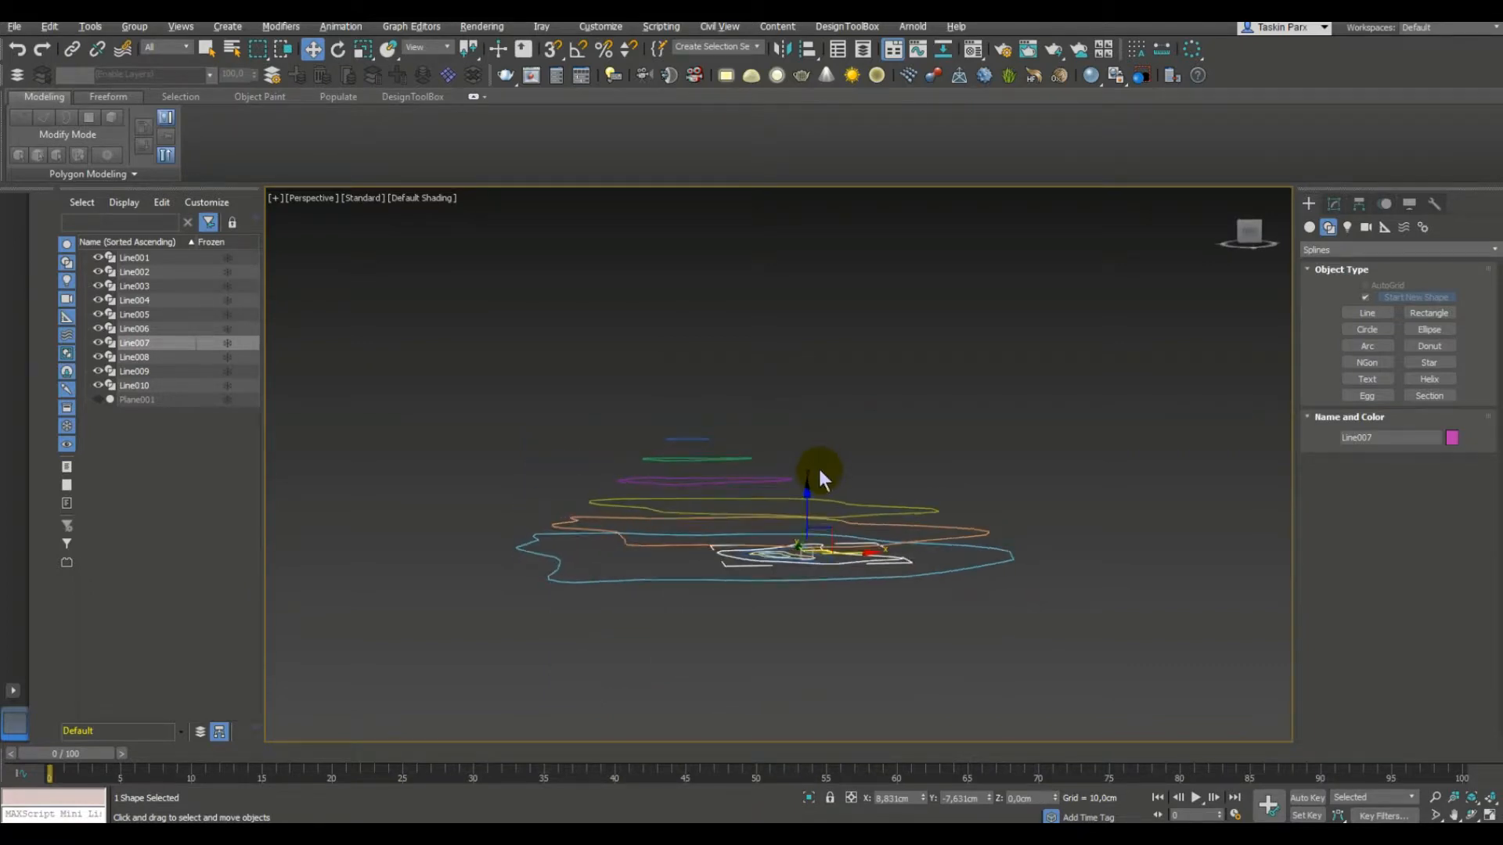
{"action": "left_click_drag", "start_coordinate": [805, 502], "coordinate": [814, 441]}
{"action": "mouse_move", "coordinate": [814, 441]}
{"action": "middle_mouse_down", "text": "alt"}
{"action": "mouse_move", "coordinate": [823, 471]}
{"action": "mouse_move", "coordinate": [822, 439]}
{"action": "middle_mouse_up", "text": "alt"}
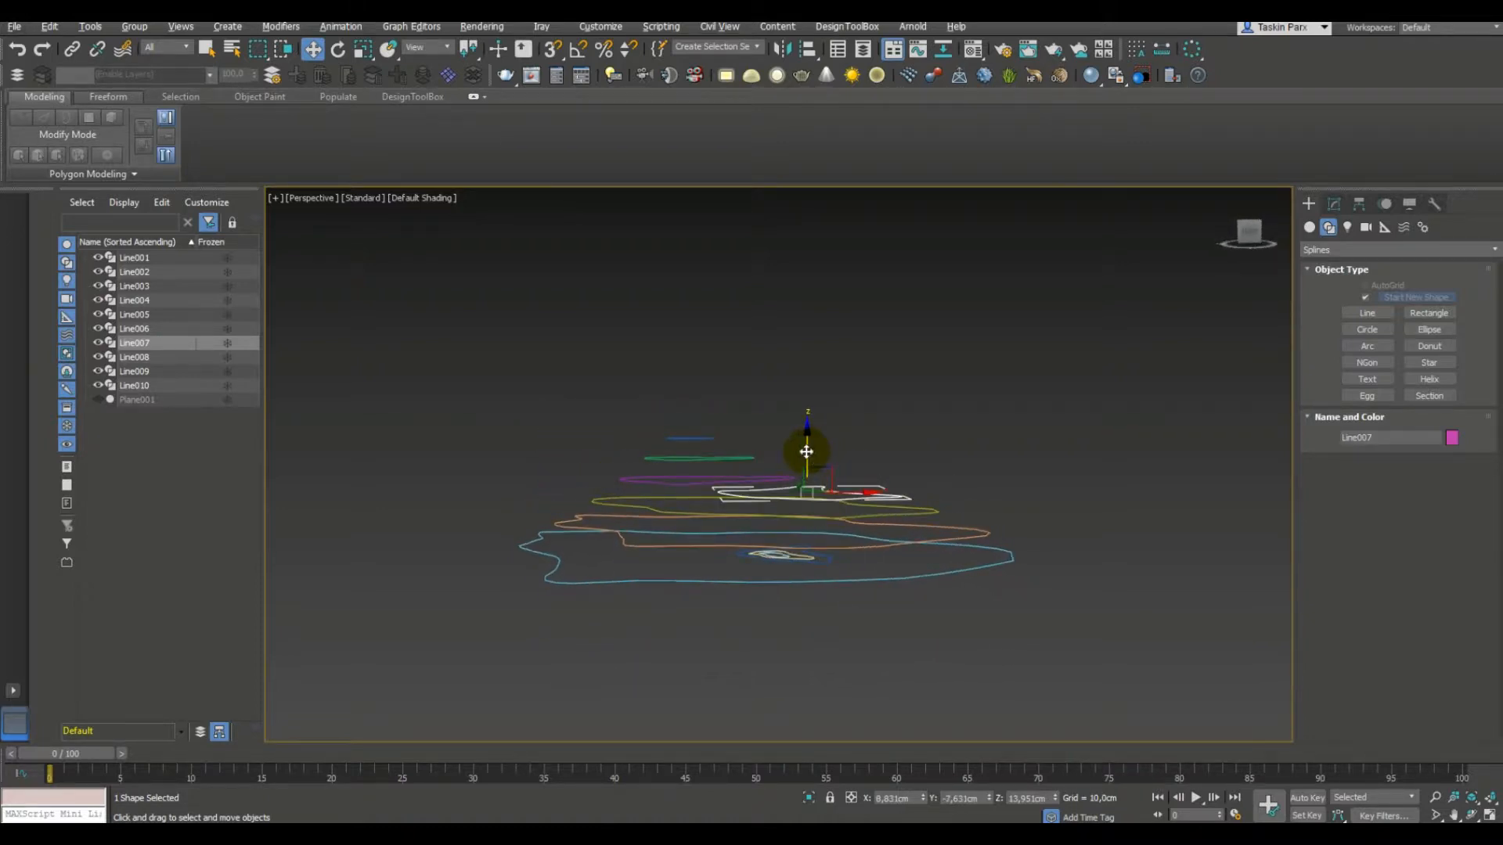
{"action": "left_click_drag", "start_coordinate": [807, 444], "coordinate": [807, 455]}
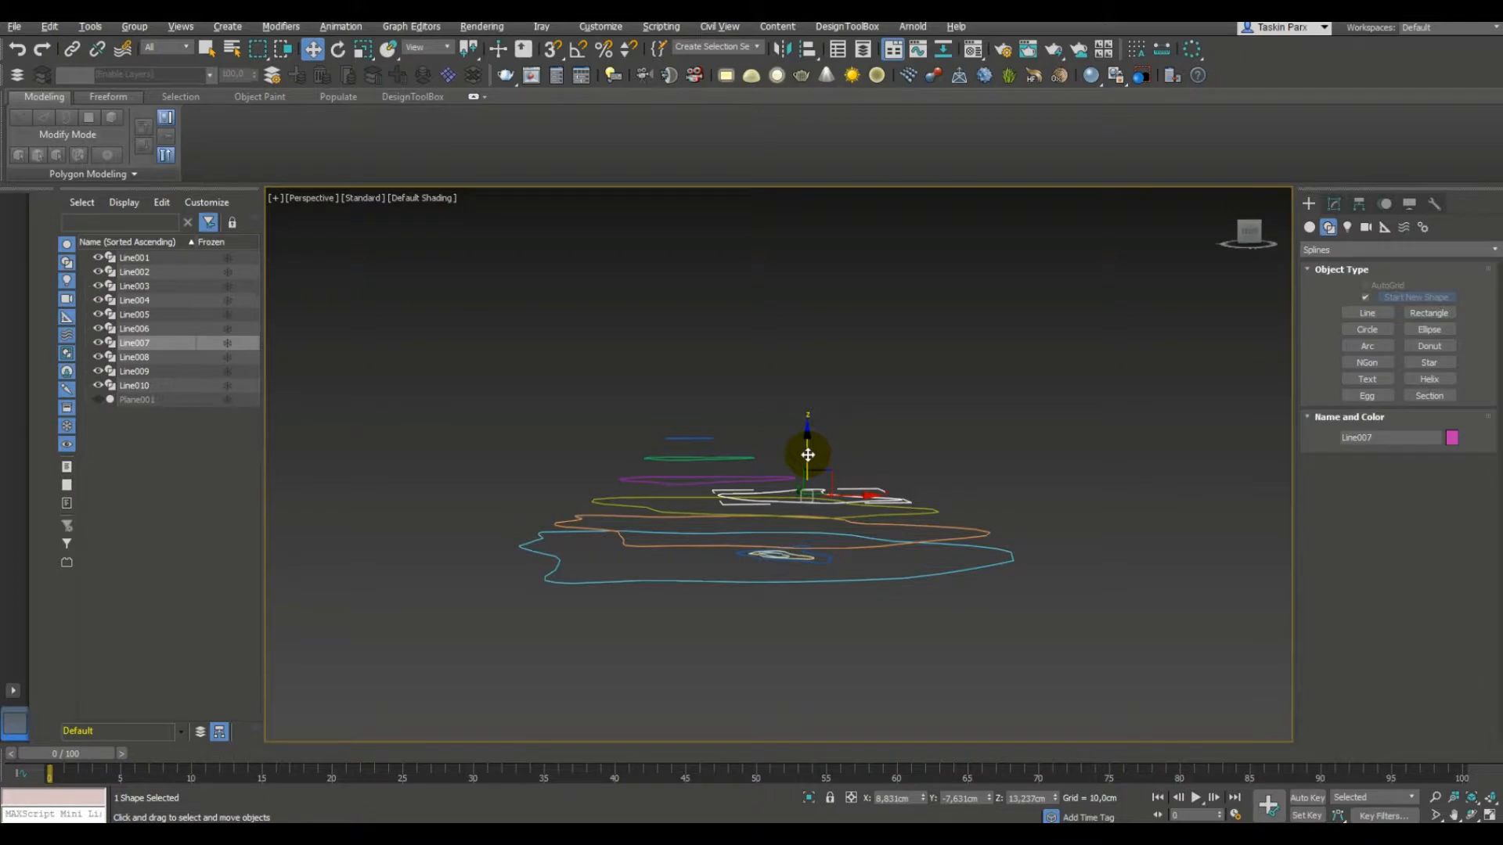
{"action": "middle_click_drag", "start_coordinate": [837, 457], "coordinate": [806, 501], "text": "alt"}
Raise Line008, the second contour of the lower-right peak, to a Z height of about 16.4 cm.
{"action": "left_click", "coordinate": [807, 523]}
{"action": "left_click_drag", "start_coordinate": [795, 493], "coordinate": [801, 433]}
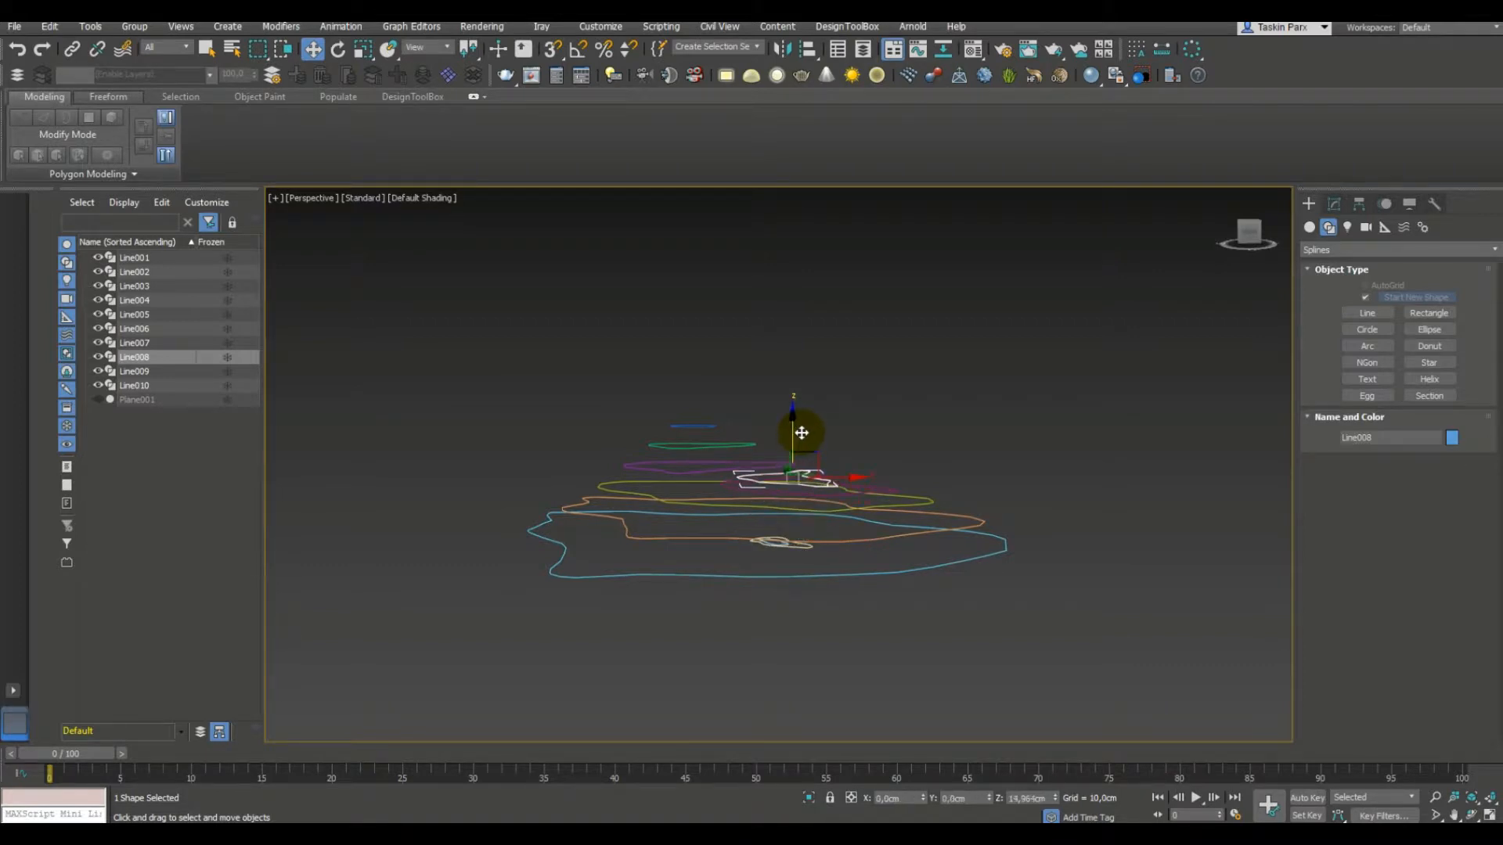
{"action": "middle_click_drag", "start_coordinate": [800, 428], "coordinate": [798, 423], "text": "alt"}
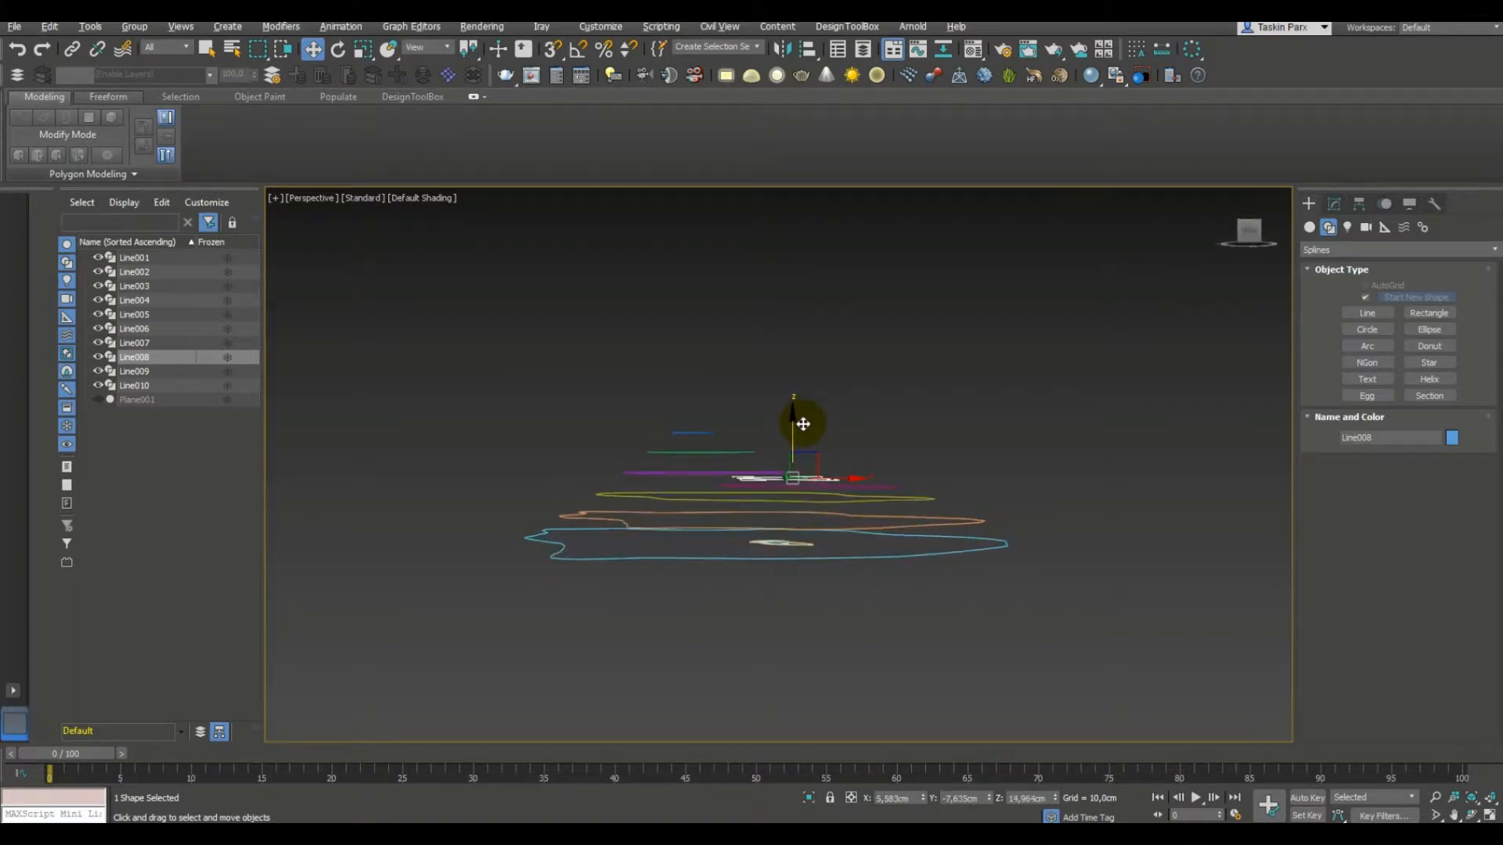
{"action": "left_click_drag", "start_coordinate": [791, 442], "coordinate": [791, 433]}
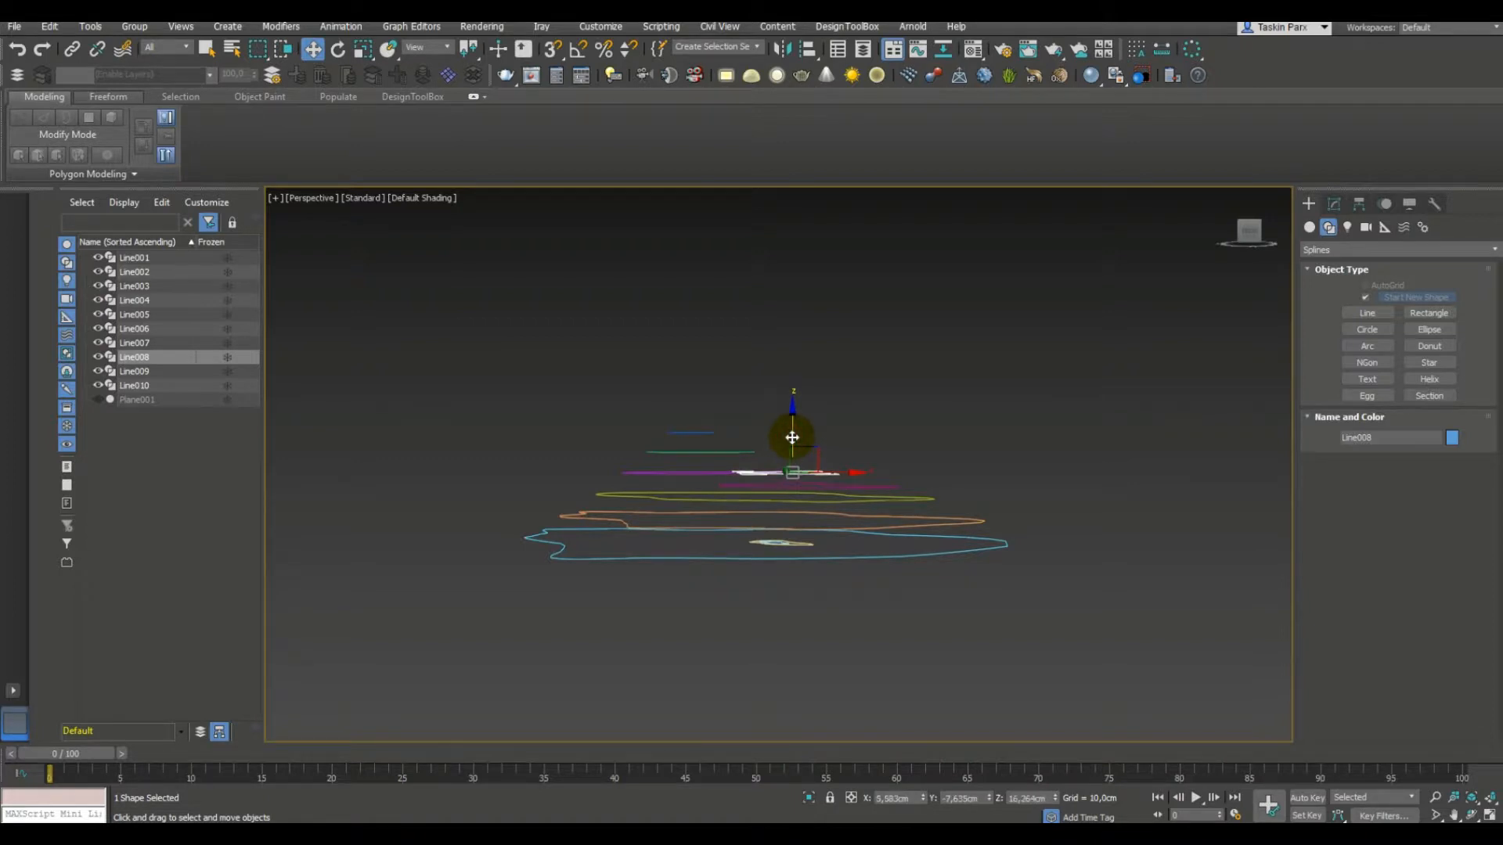
Raise Line009, the third contour of the lower-right peak, to a Z height of about 19.2 cm.
{"action": "middle_click_drag", "start_coordinate": [798, 547], "coordinate": [782, 505], "text": "alt"}
{"action": "left_click", "coordinate": [801, 548]}
{"action": "left_click_drag", "start_coordinate": [782, 505], "coordinate": [791, 424]}
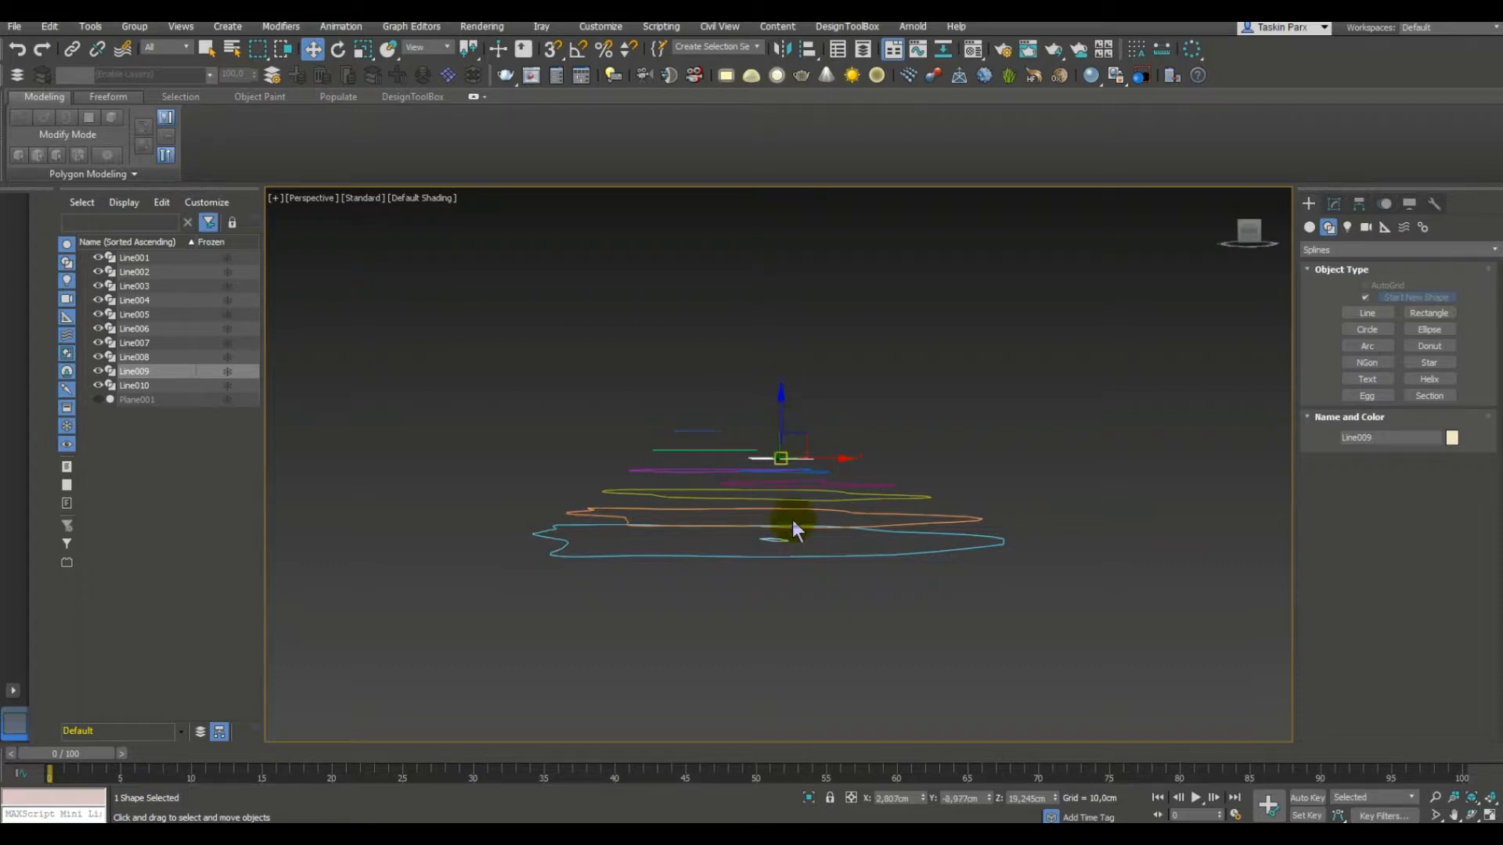
Raise Line010, the innermost contour of the lower-right peak, to a Z height of about 22.5 cm.
{"action": "left_click", "coordinate": [780, 540]}
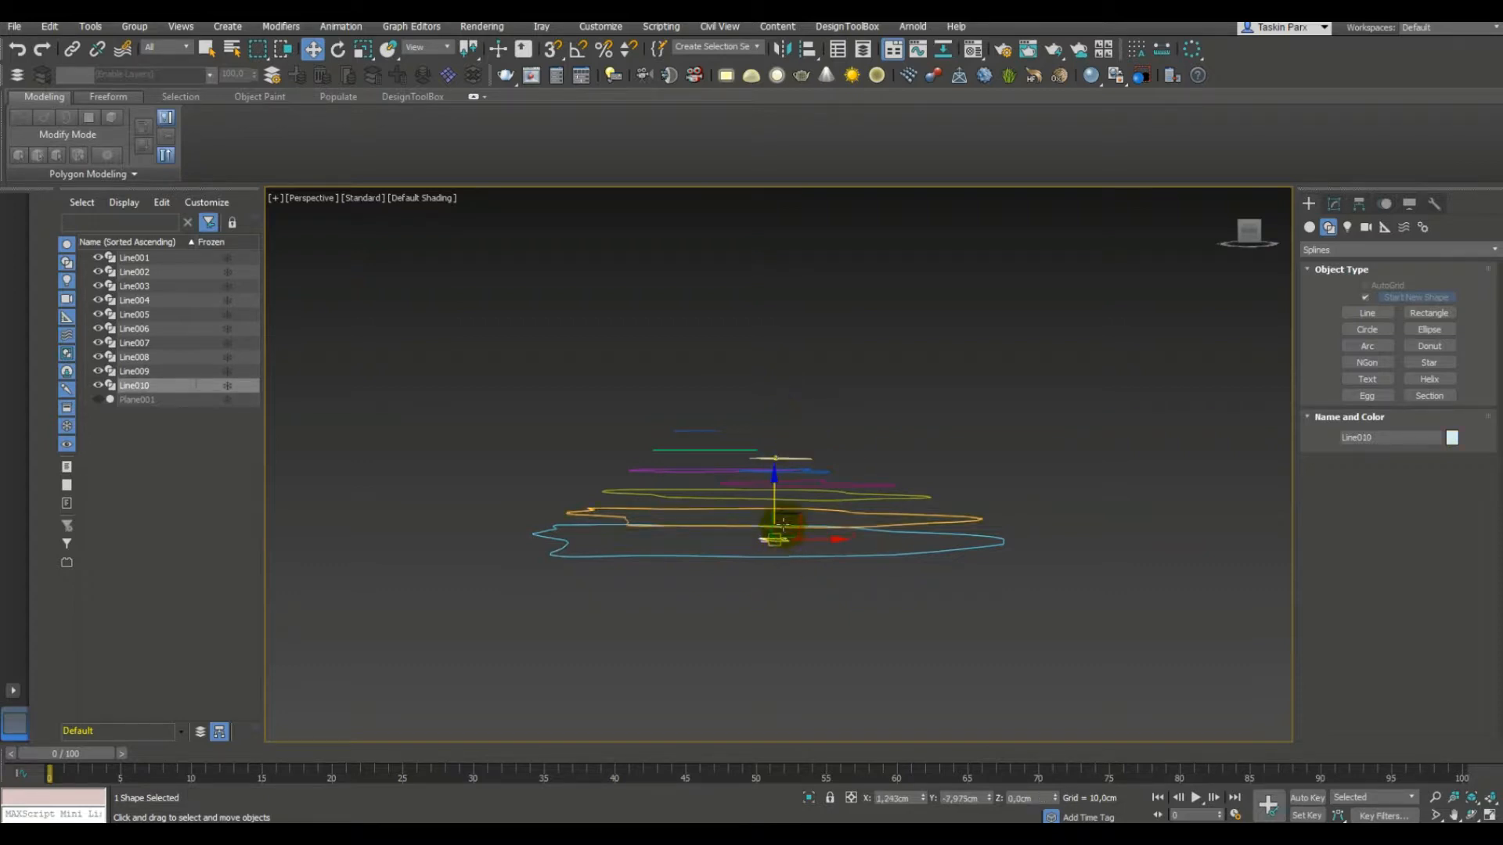
{"action": "left_click_drag", "start_coordinate": [776, 486], "coordinate": [787, 421]}
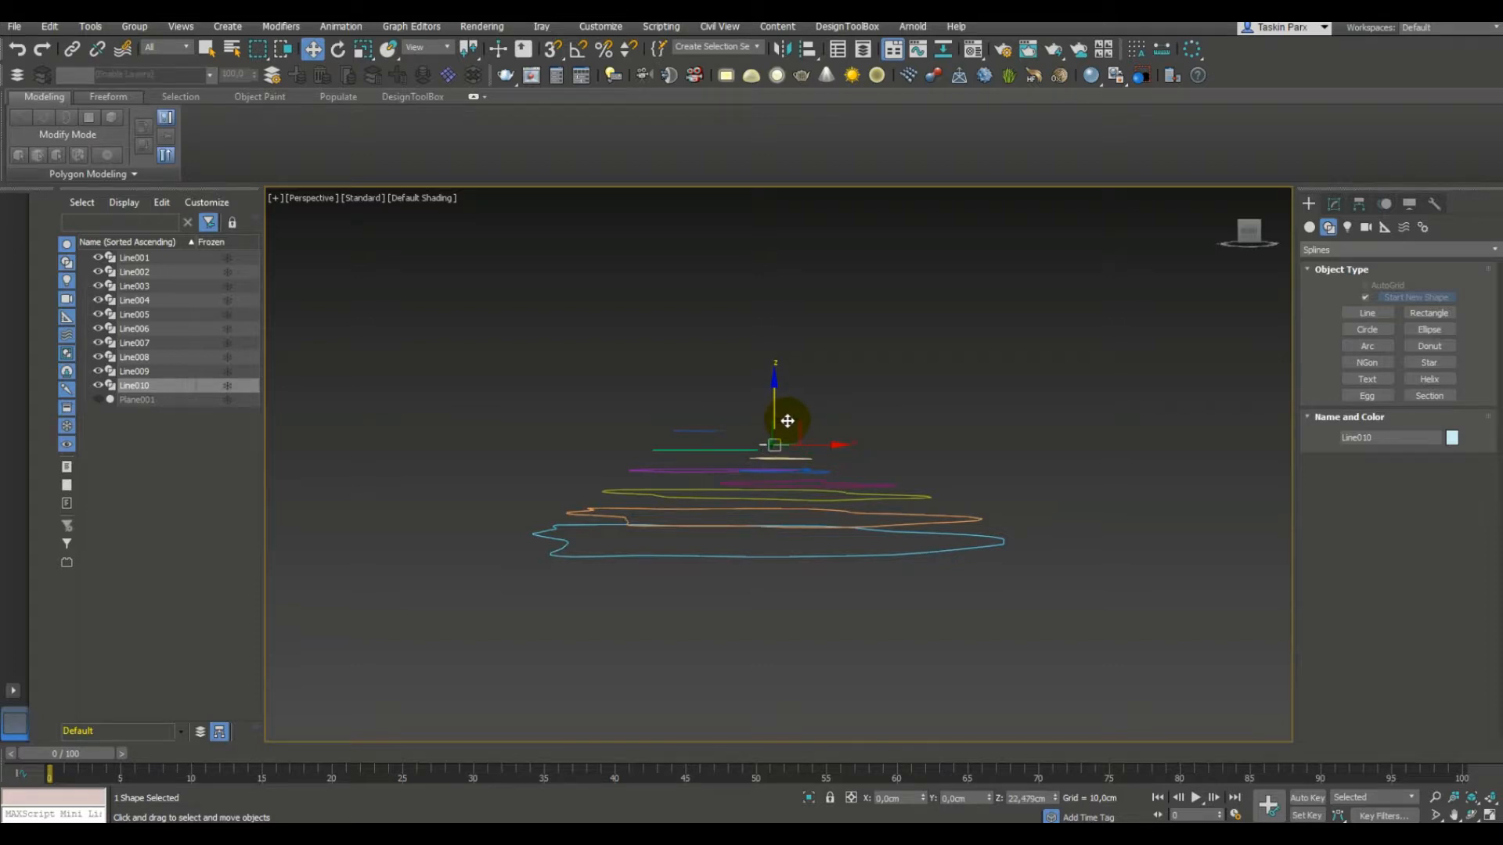
{"action": "mouse_move", "coordinate": [675, 511]}
{"action": "middle_mouse_down", "text": "alt"}
{"action": "mouse_move", "coordinate": [731, 538]}
{"action": "mouse_move", "coordinate": [722, 564]}
{"action": "mouse_move", "coordinate": [711, 492]}
{"action": "mouse_move", "coordinate": [679, 519]}
{"action": "middle_mouse_up", "text": "alt"}
{"action": "scroll", "coordinate": [711, 416], "scroll_direction": "up", "scroll_amount": 5}
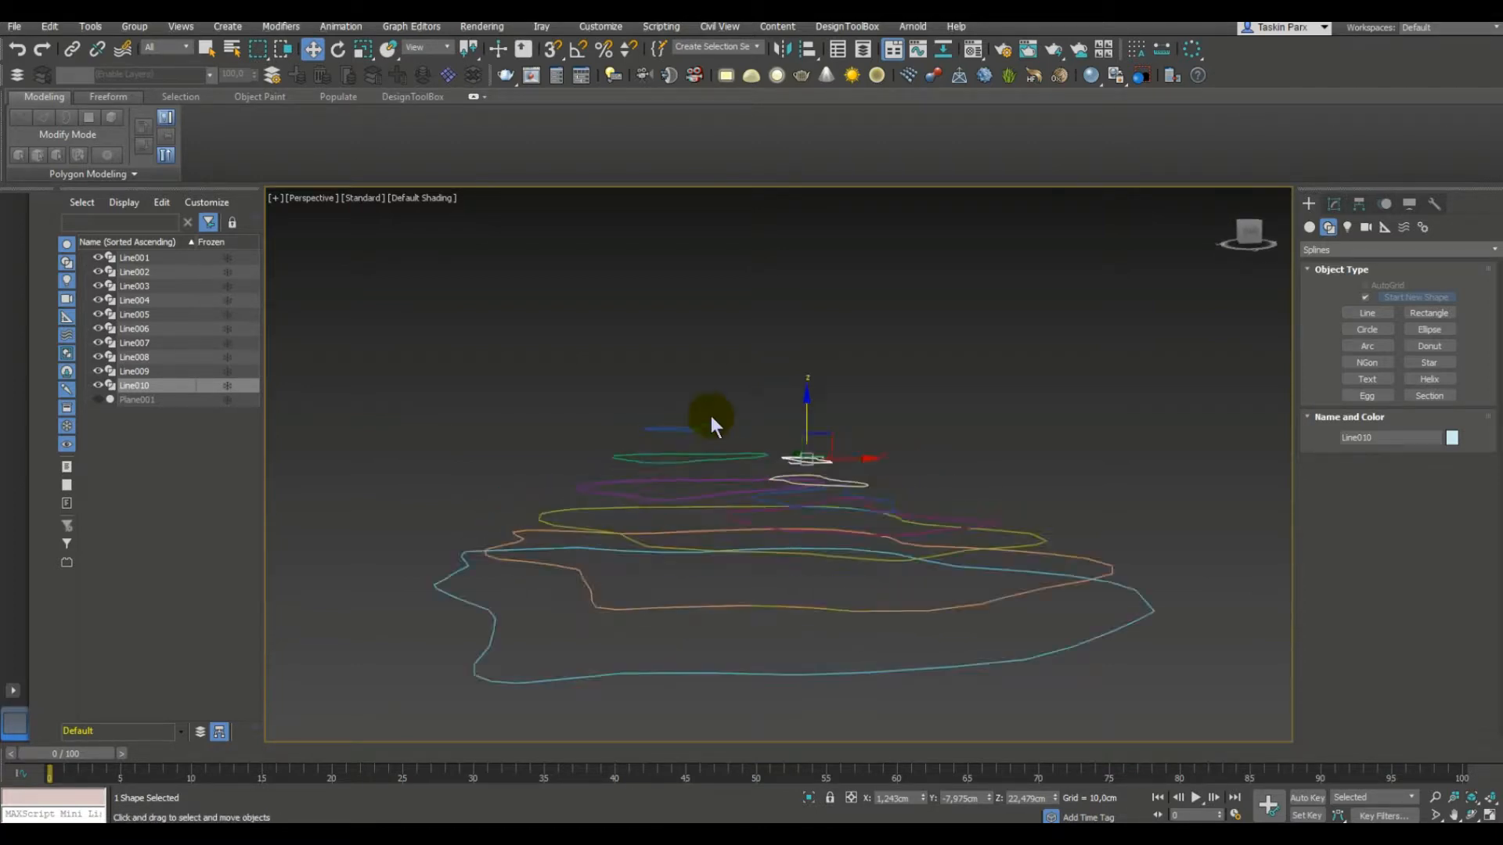
Select the highest contour spline, Line006, and create a Terrain compound object from it.
{"action": "left_click", "coordinate": [809, 367]}
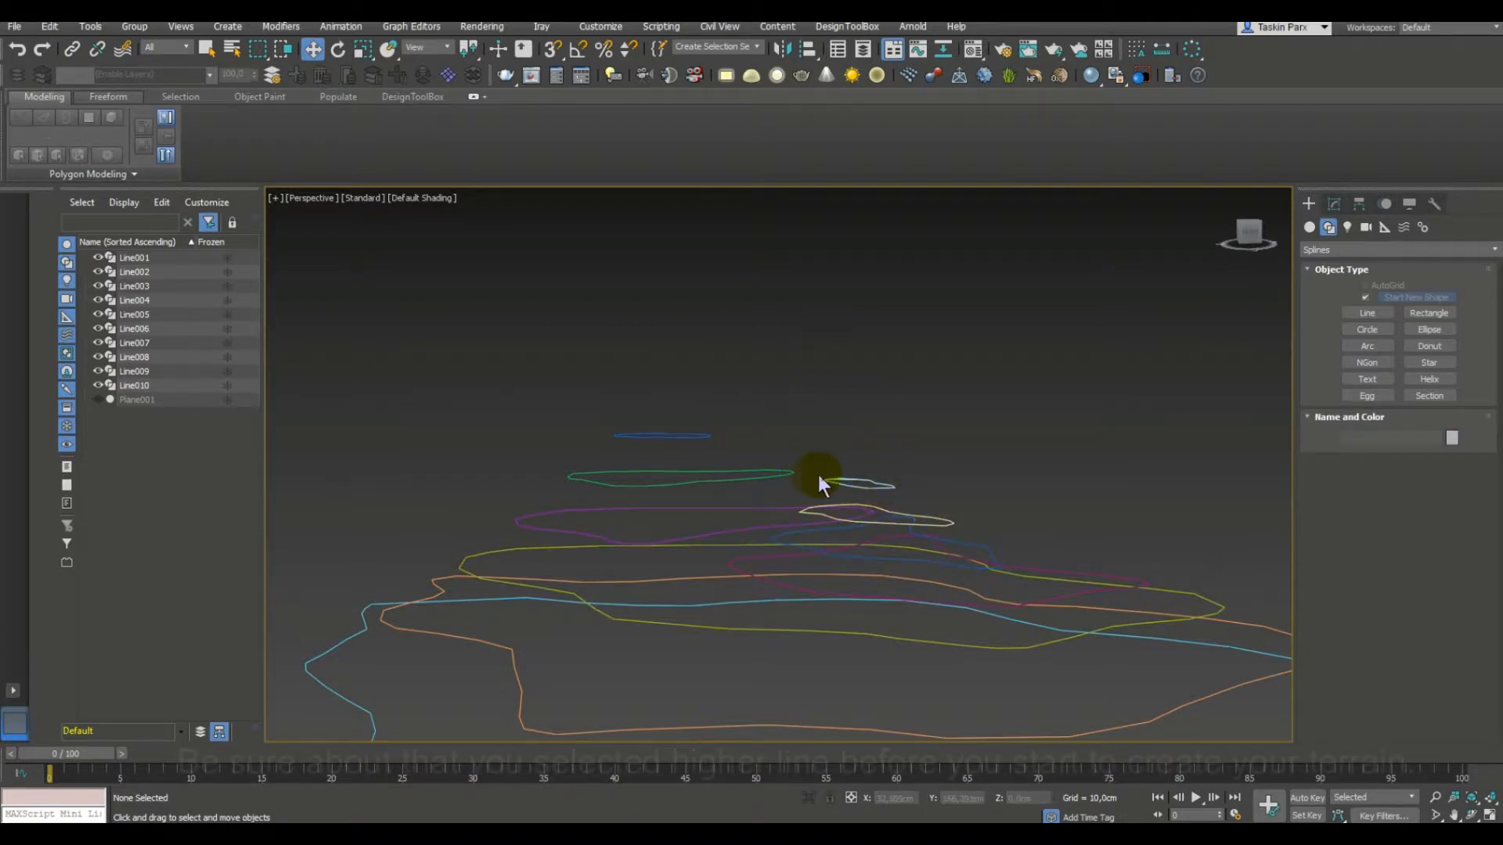
{"action": "left_click", "coordinate": [694, 437]}
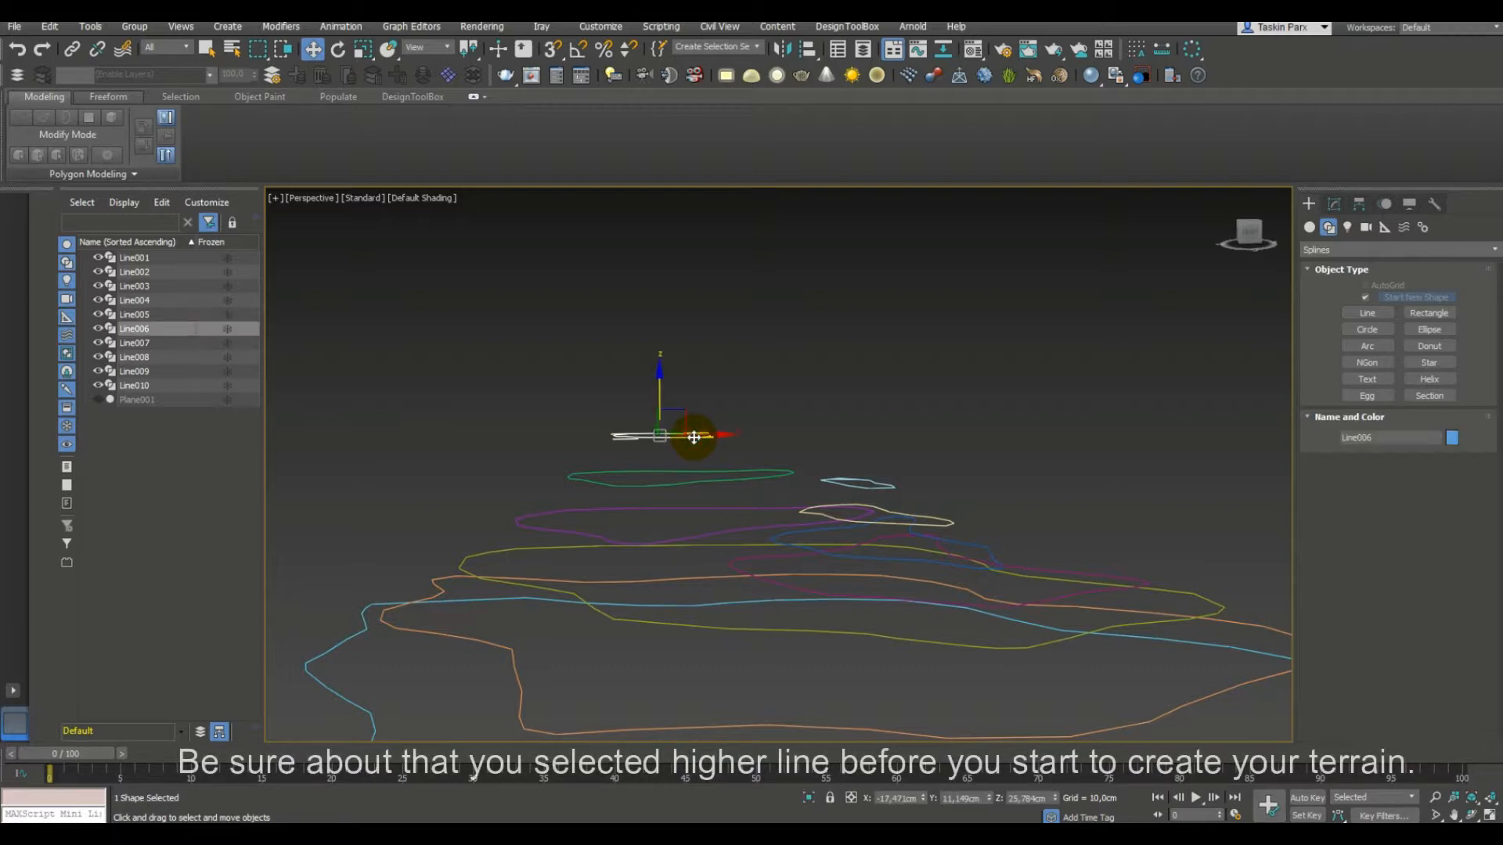
{"action": "left_click", "coordinate": [1307, 227]}
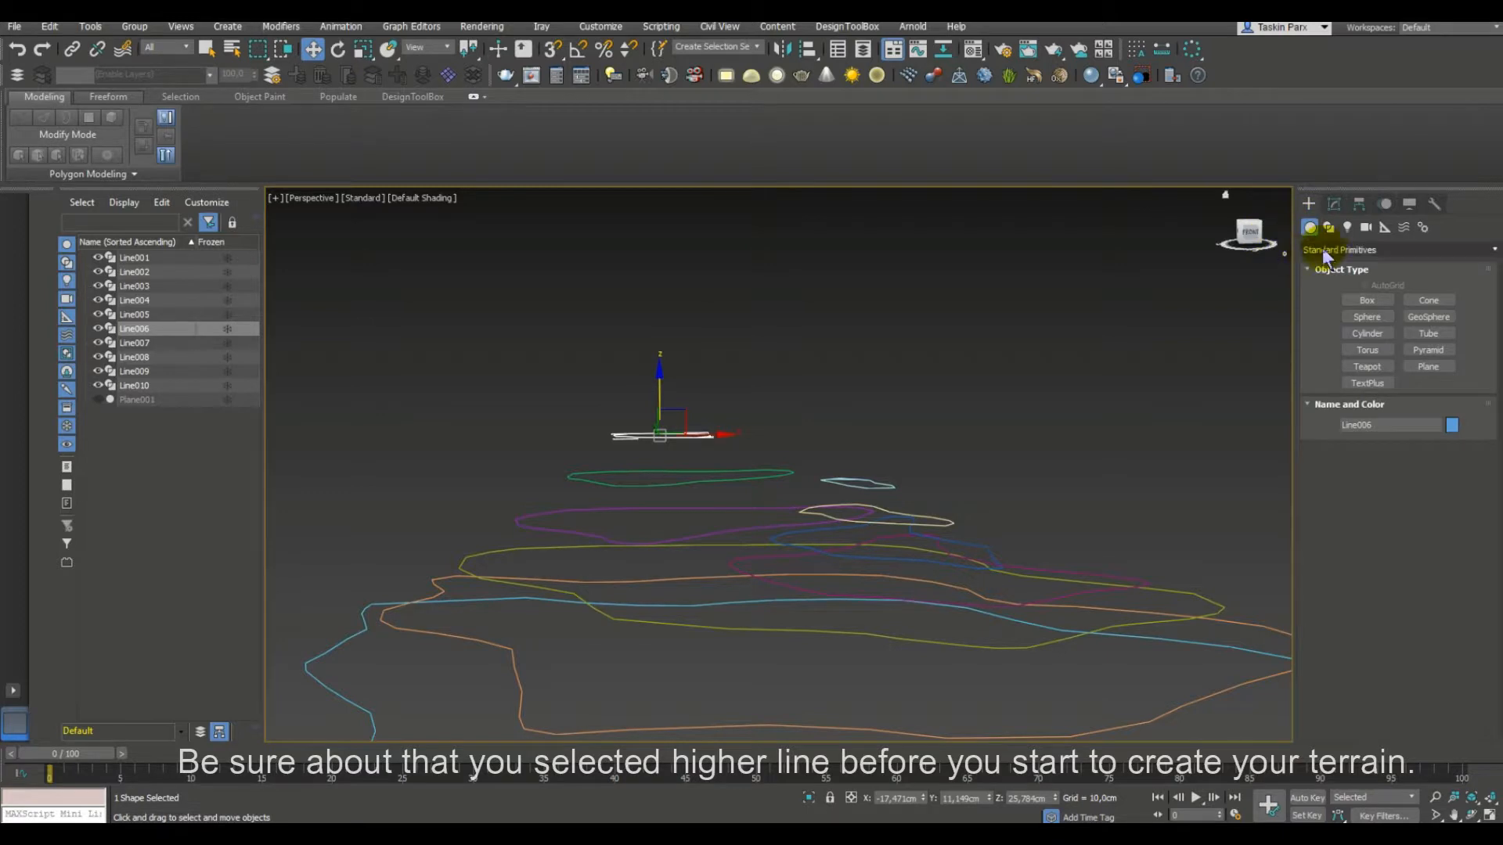
{"action": "left_click", "coordinate": [1327, 249]}
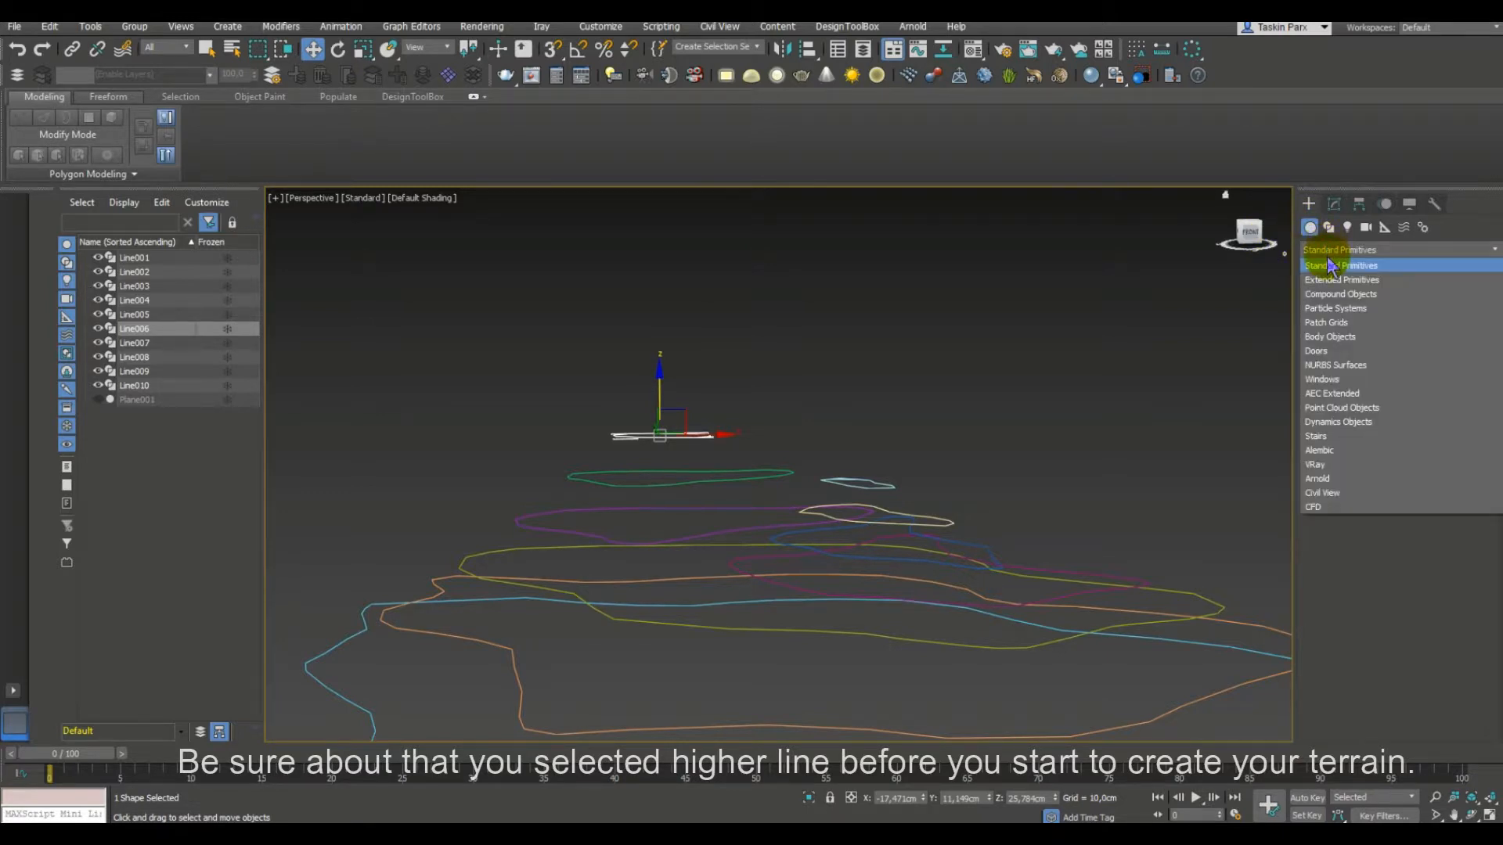
{"action": "left_click", "coordinate": [1350, 298]}
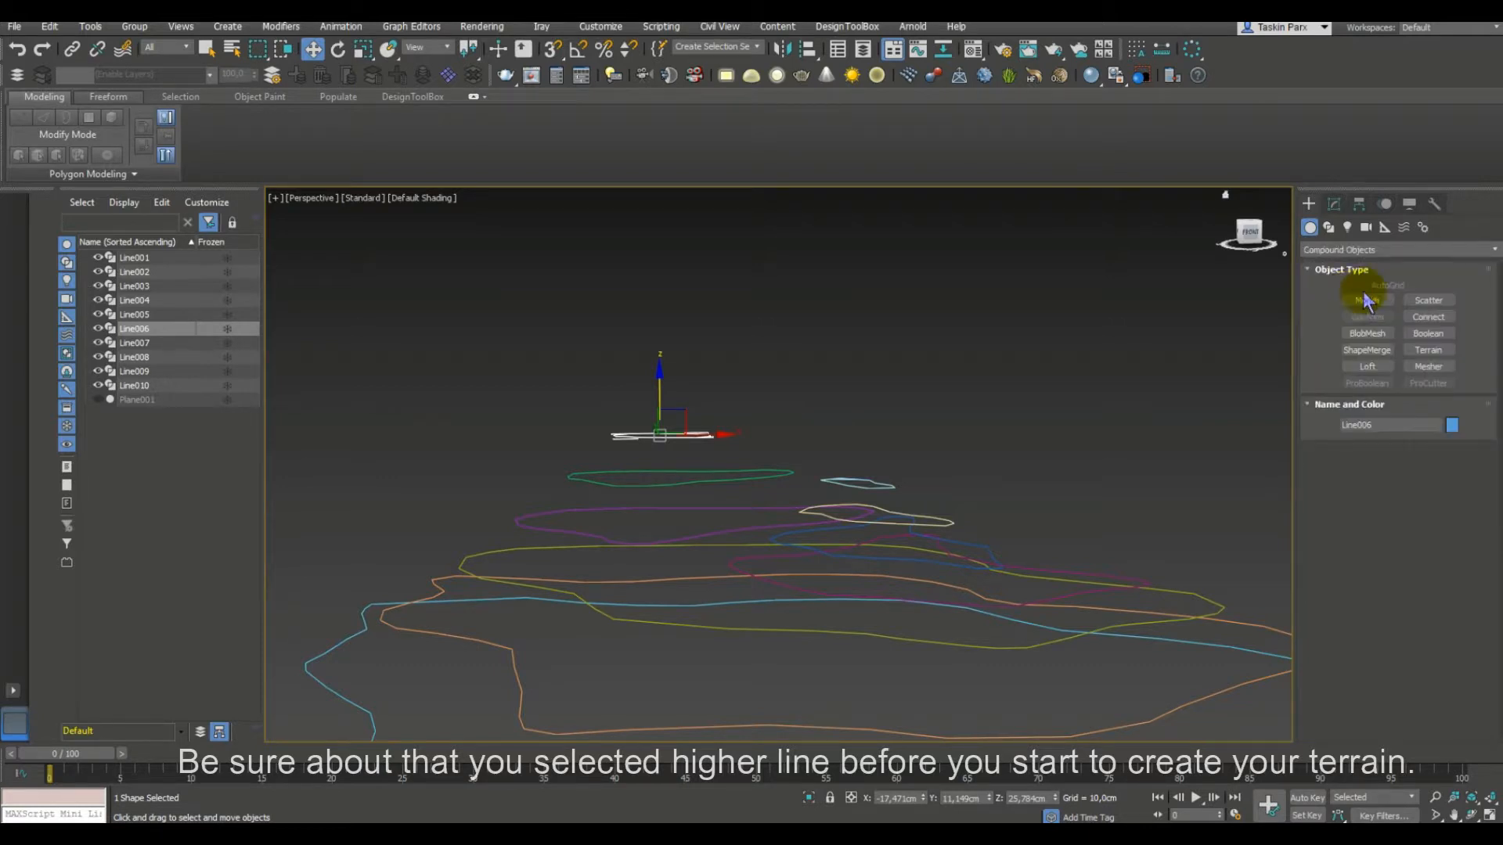
{"action": "left_click", "coordinate": [1432, 351]}
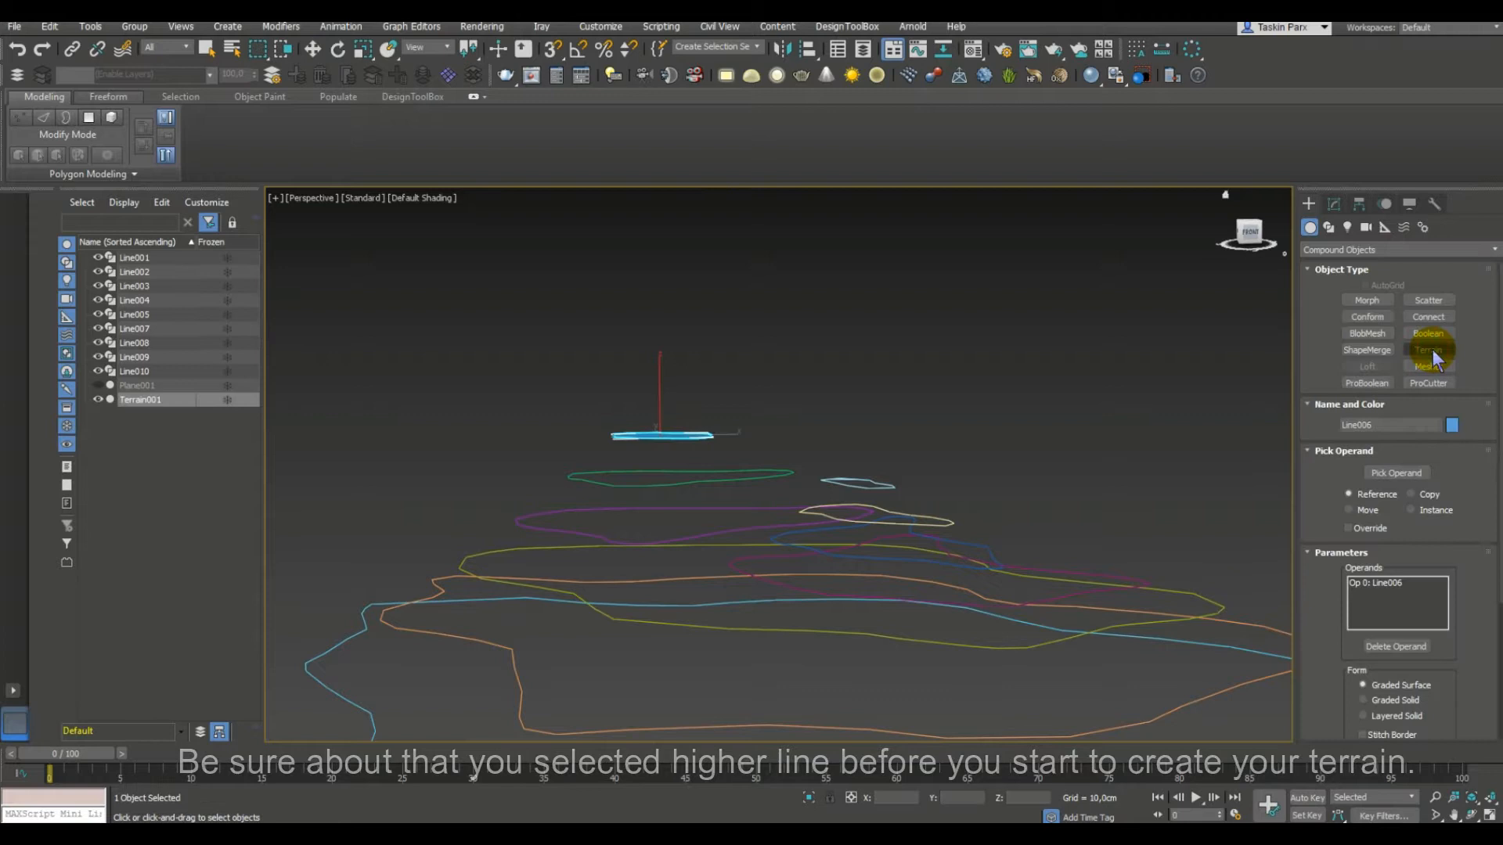
{"action": "left_click", "coordinate": [666, 437]}
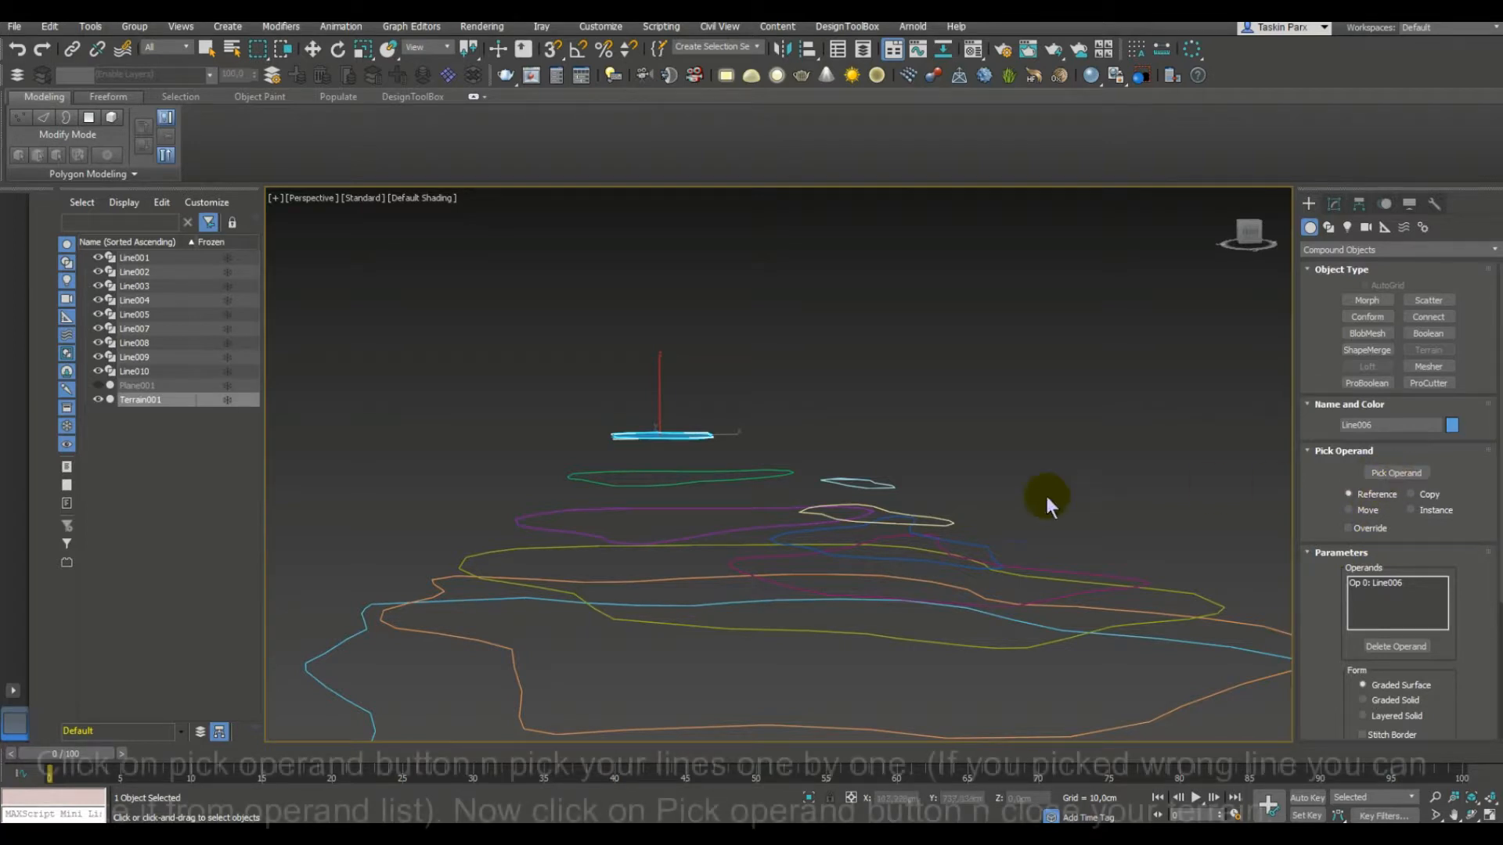
Add the contour splines Line005, Line004 and Line003 as operands of the Terrain object, working down from its summit.
{"action": "middle_click_drag", "start_coordinate": [994, 500], "coordinate": [1006, 406]}
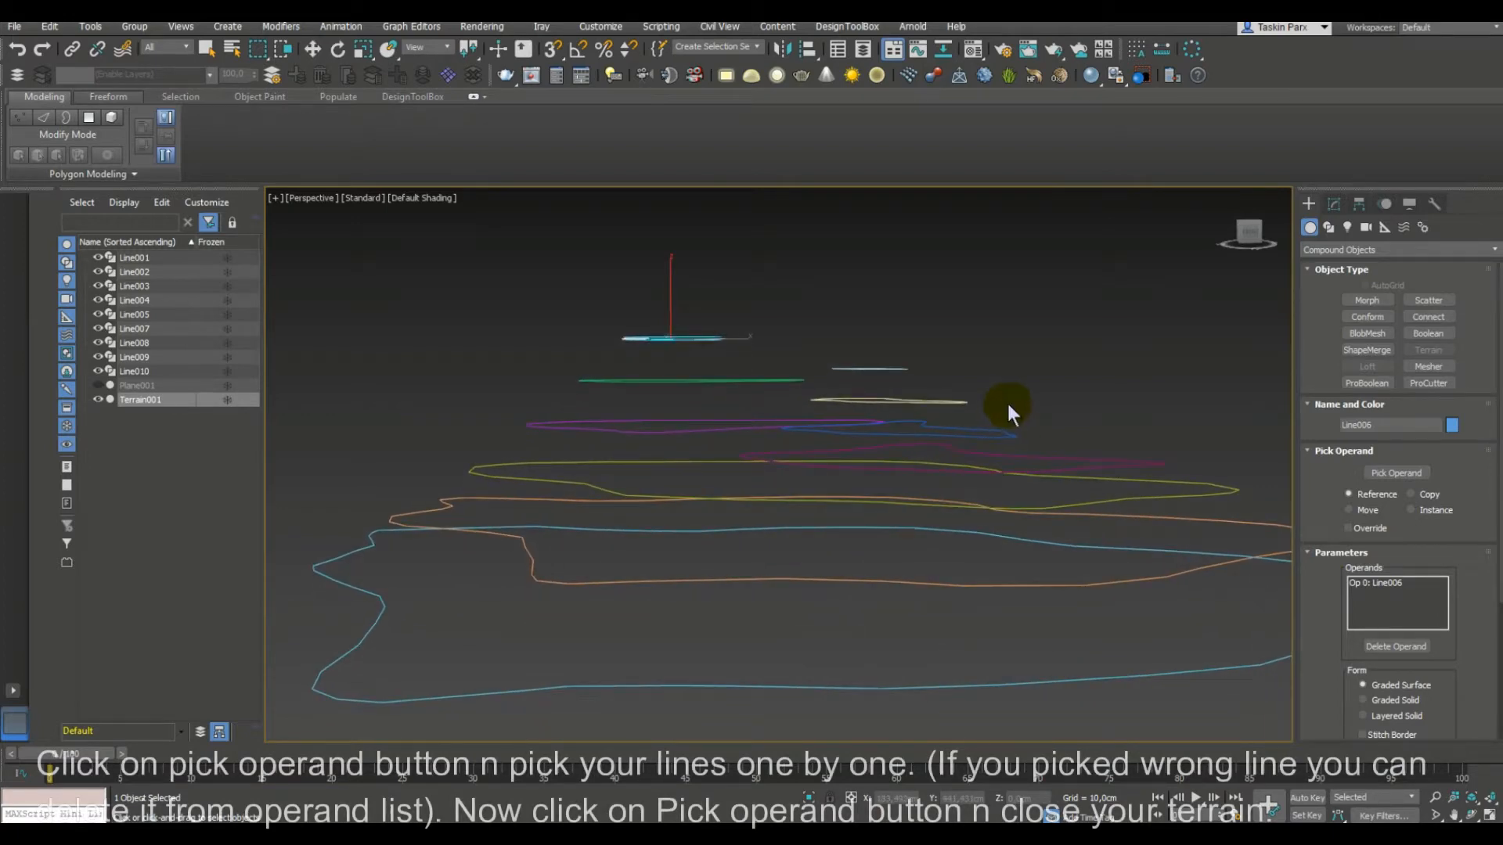
{"action": "left_click", "coordinate": [1395, 473]}
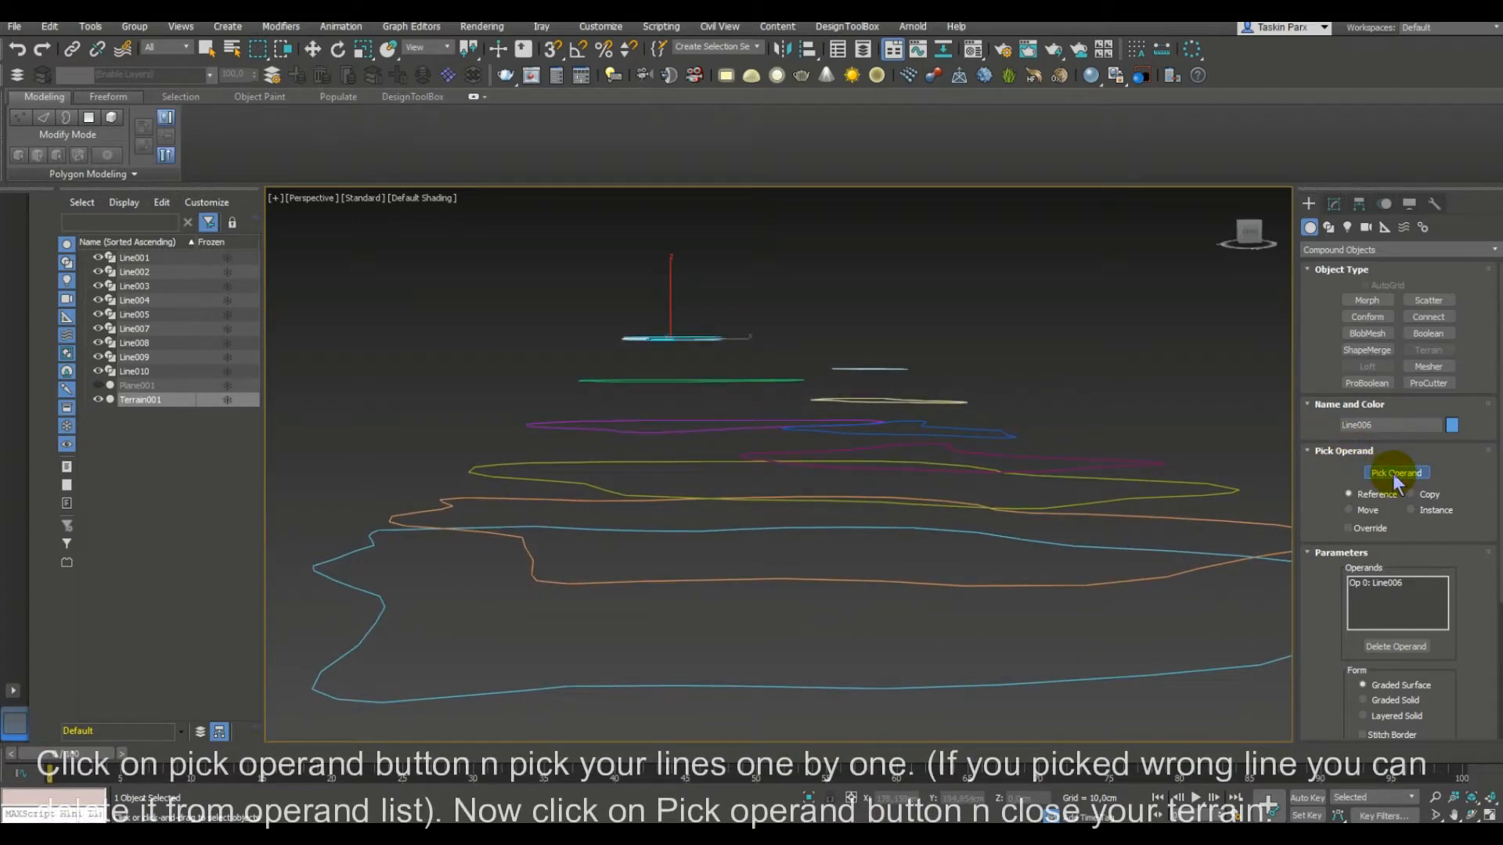
{"action": "left_click", "coordinate": [681, 381]}
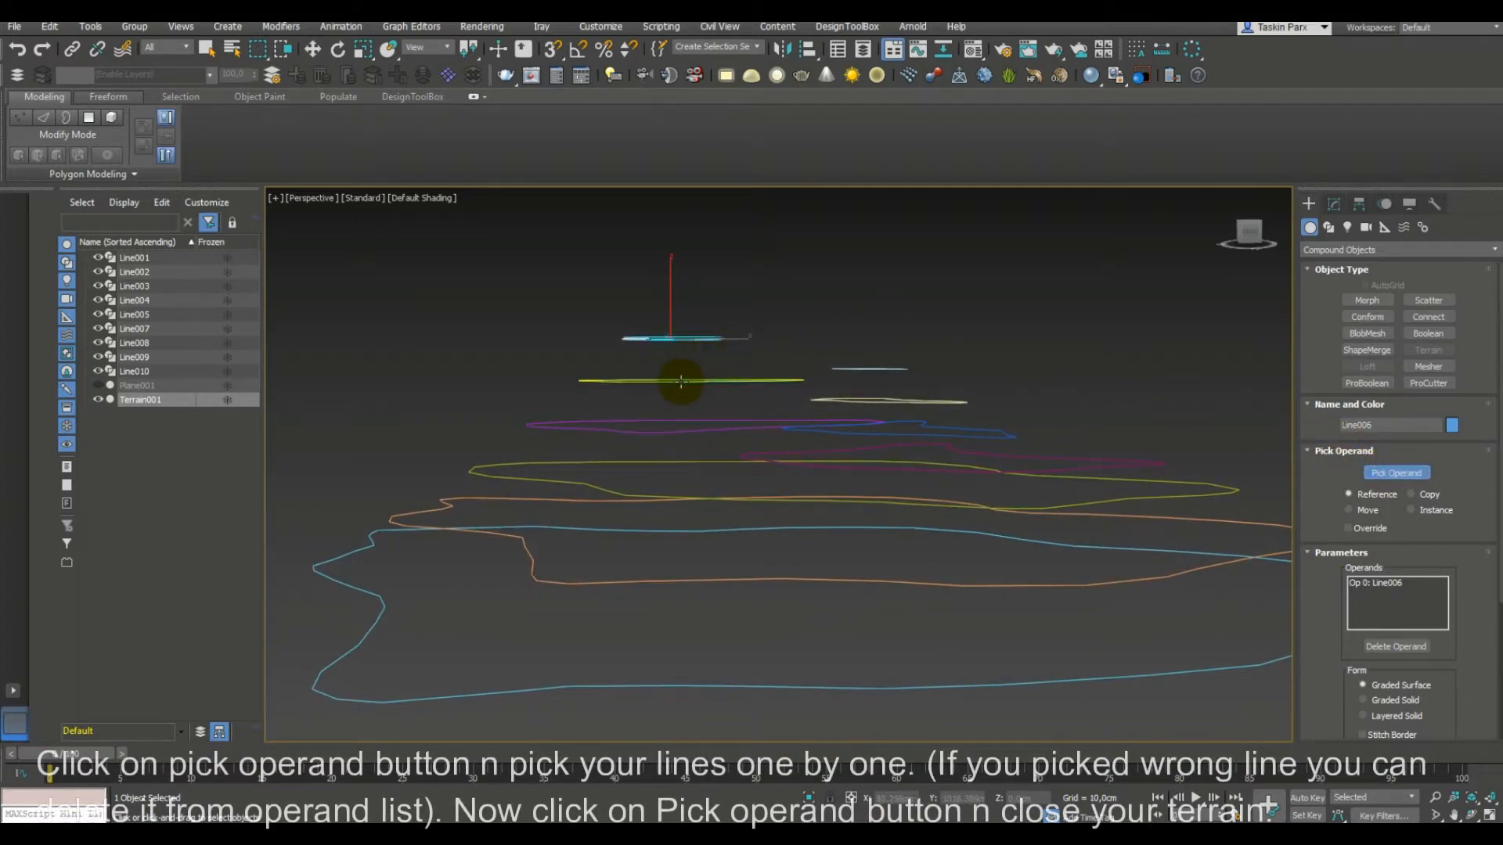
{"action": "left_click", "coordinate": [1383, 595]}
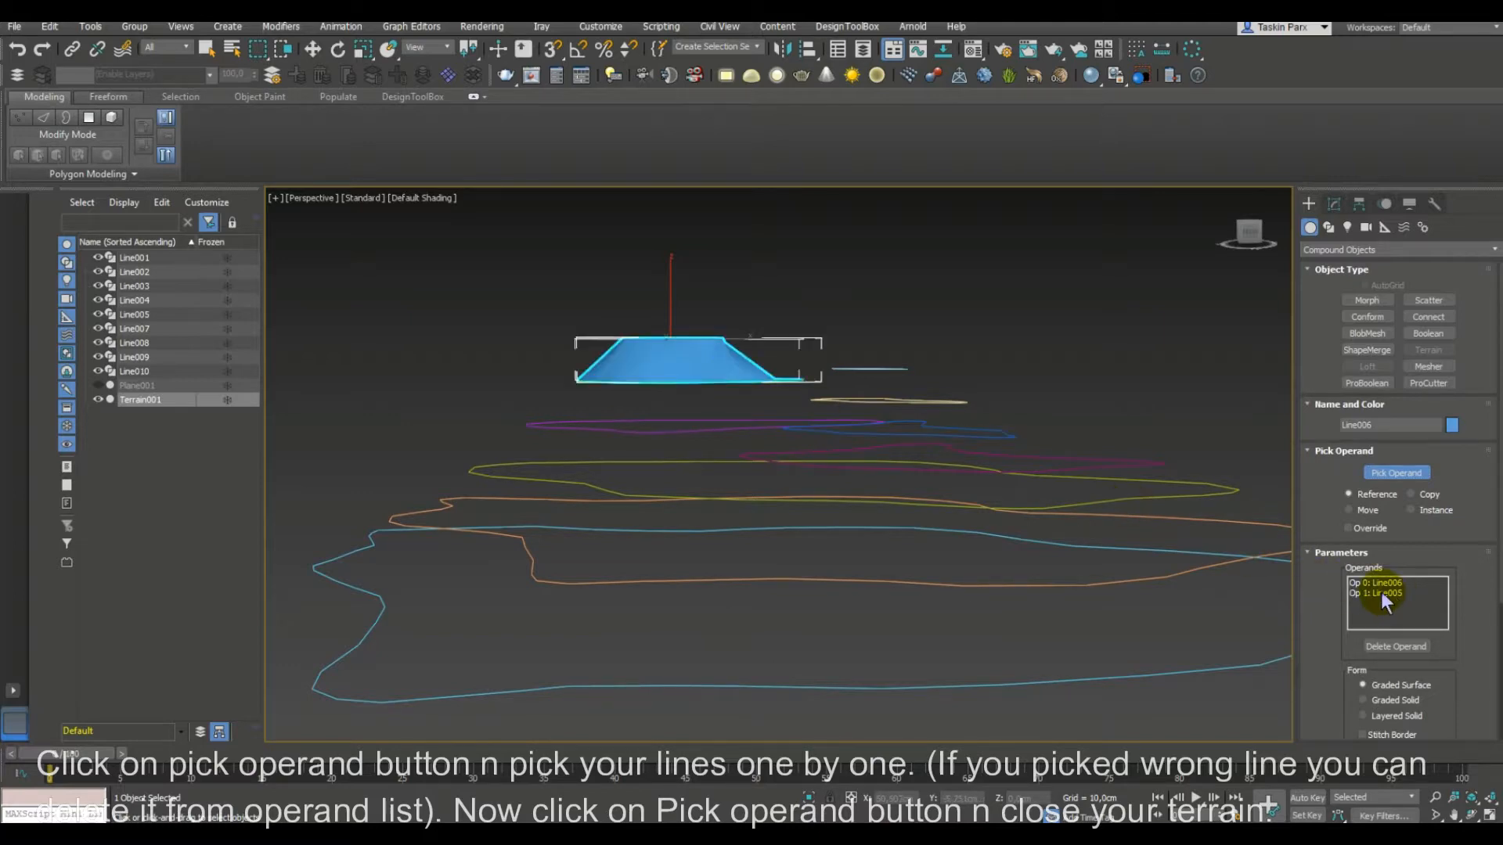
{"action": "left_click", "coordinate": [662, 434]}
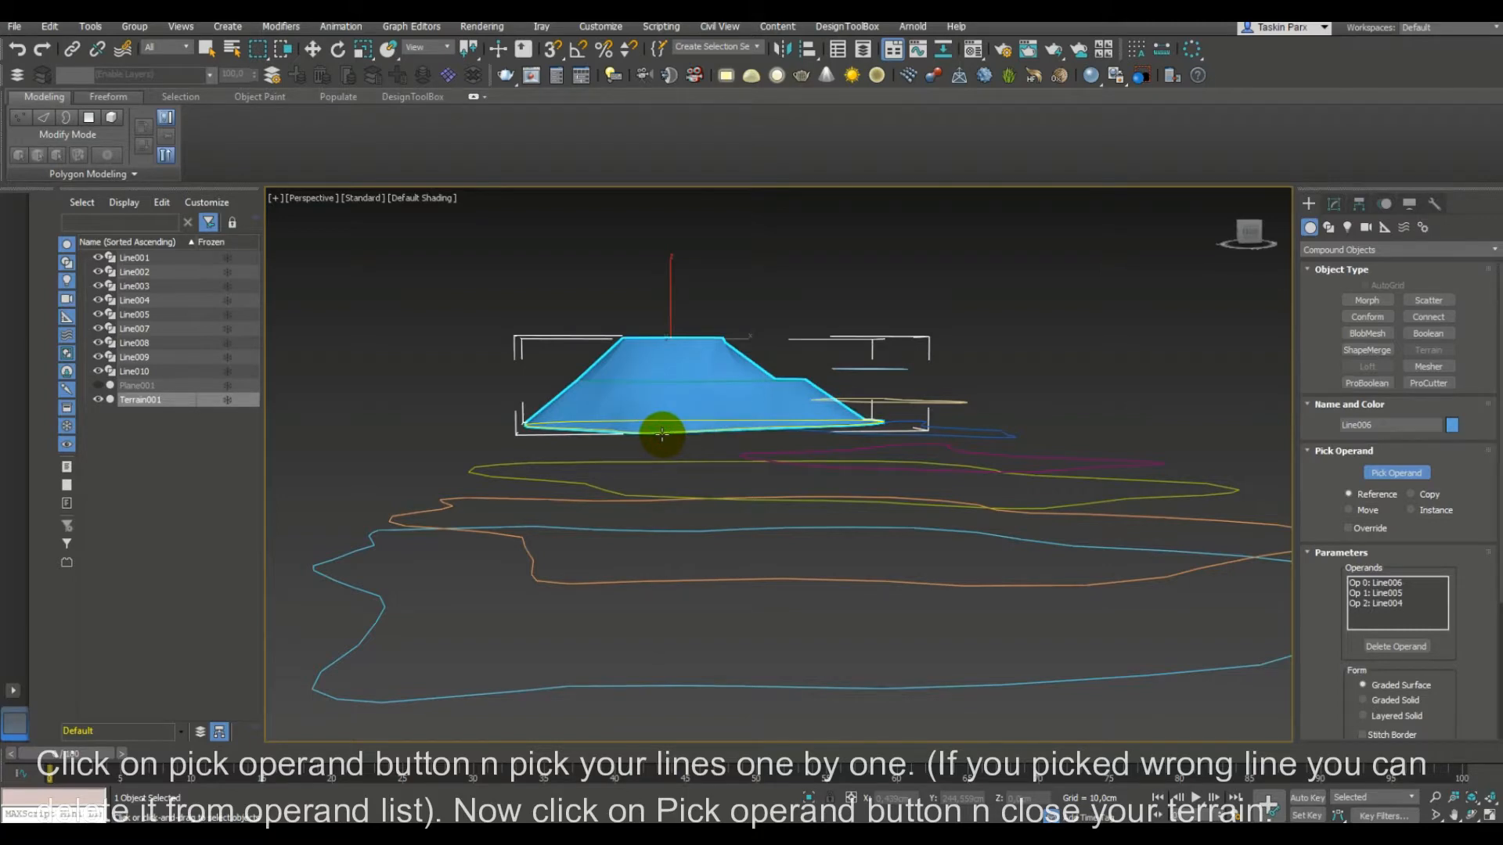
{"action": "left_click", "coordinate": [587, 483]}
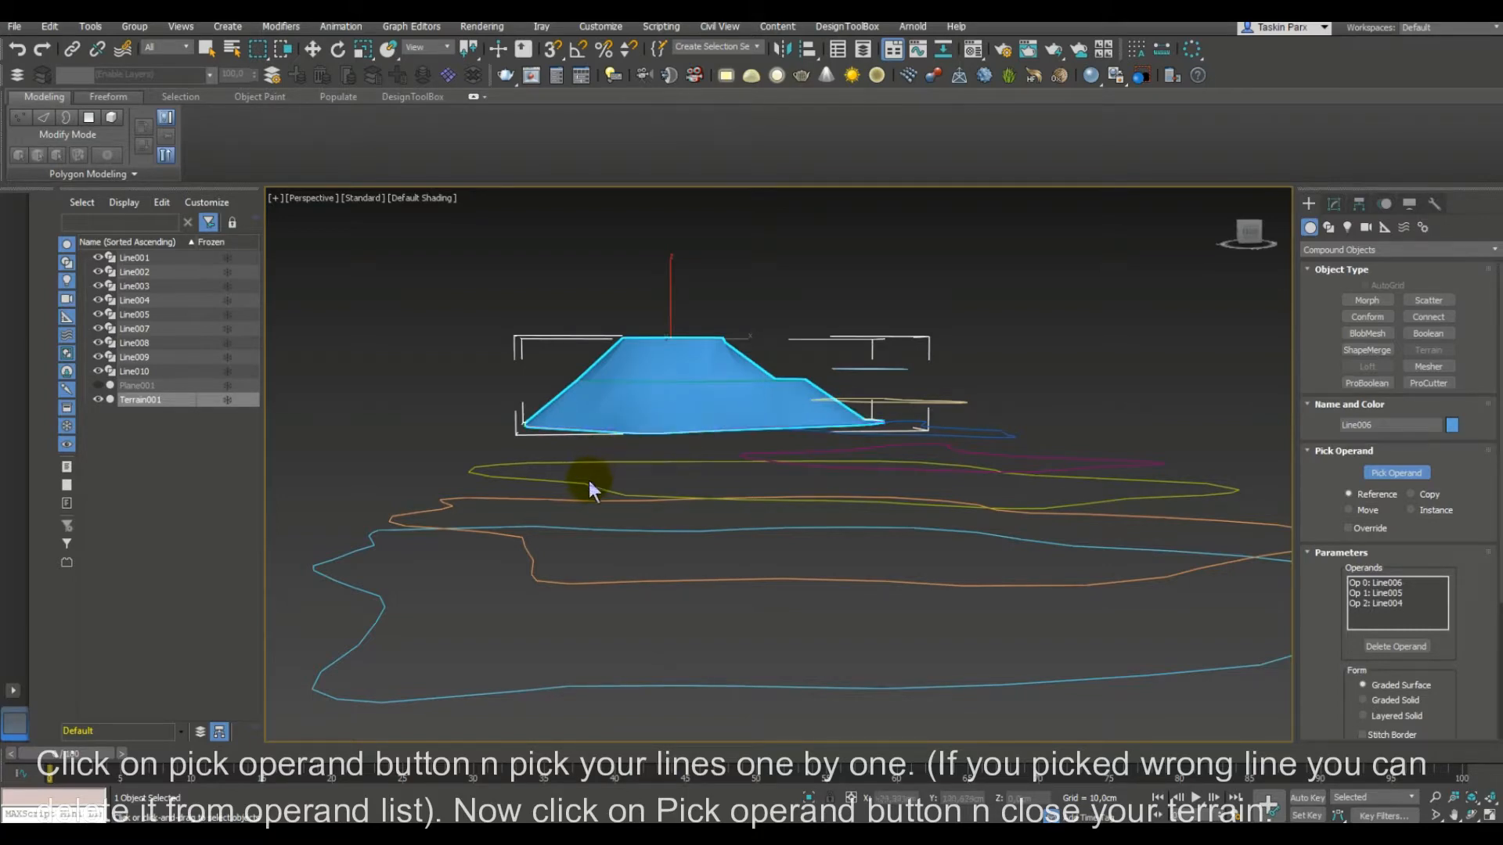
Add the two lowest contours, Line002 and Line001, as terrain operands and rename the Terrain object hill1.
{"action": "middle_click_drag", "start_coordinate": [588, 476], "coordinate": [587, 472], "text": "alt"}
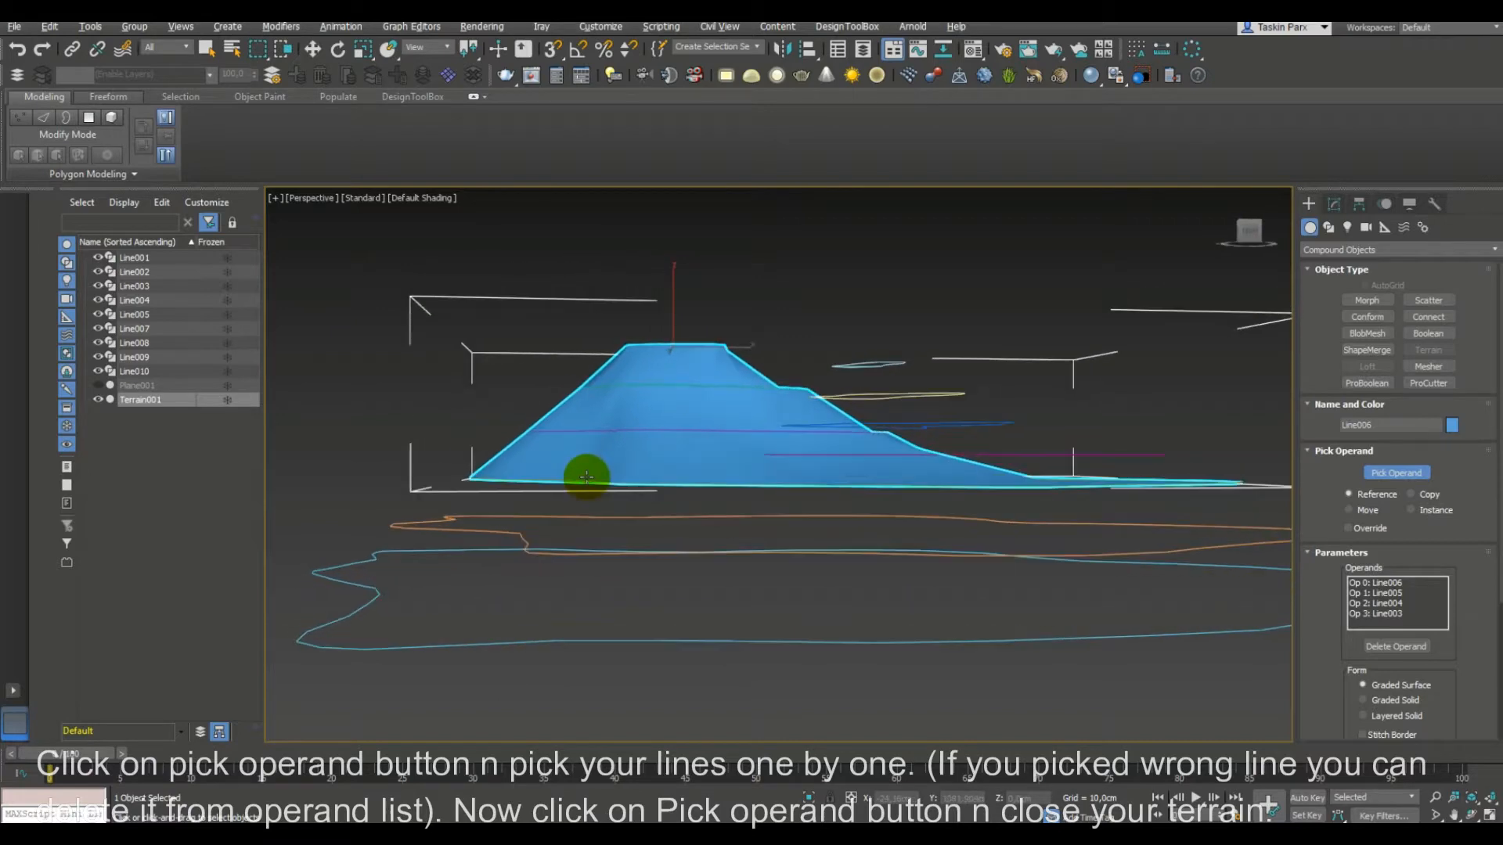
{"action": "left_click", "coordinate": [573, 550]}
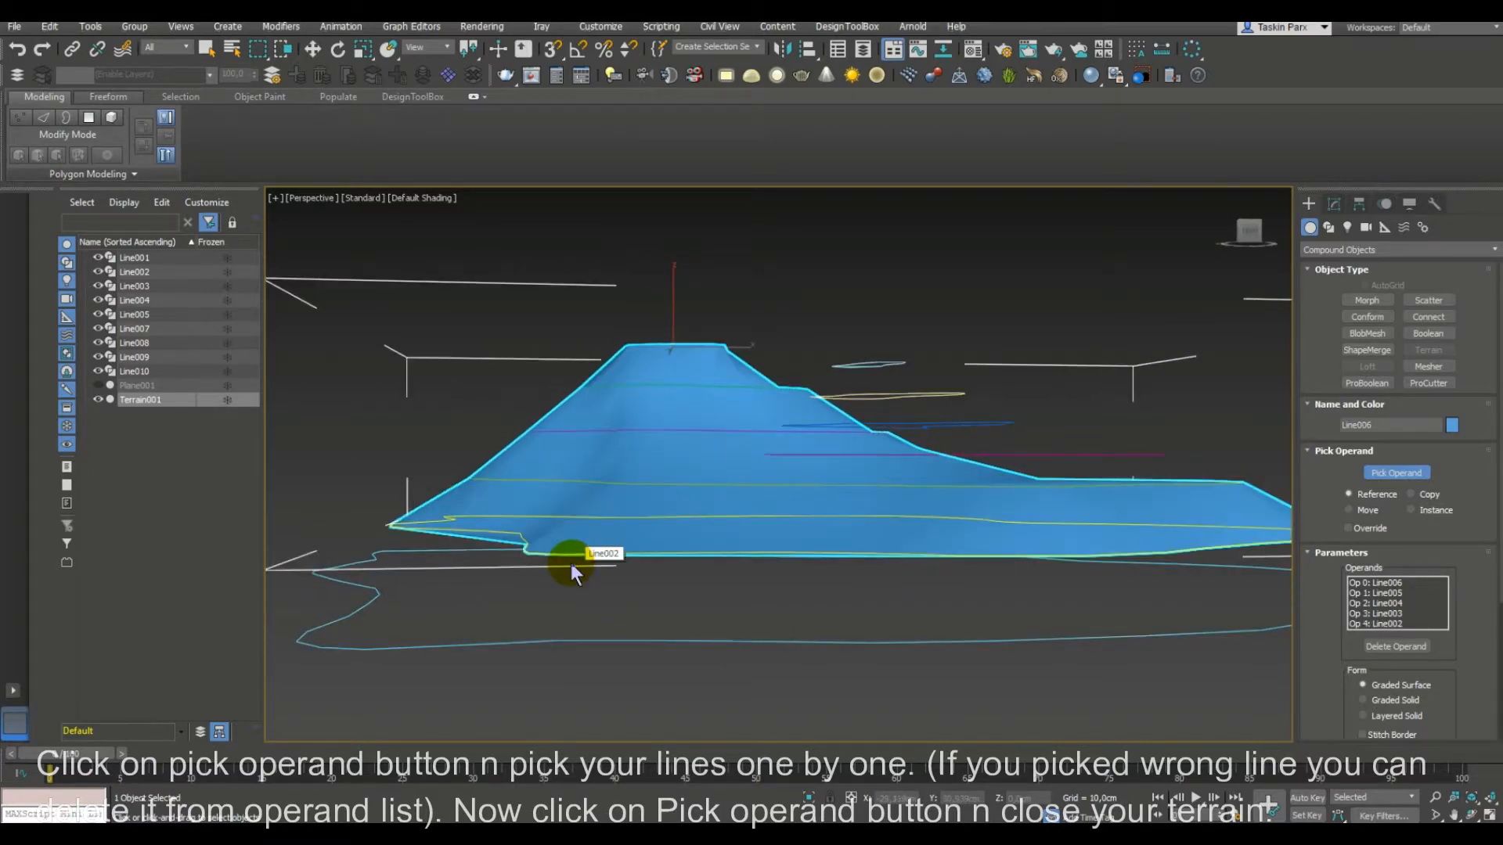
{"action": "left_click", "coordinate": [557, 639]}
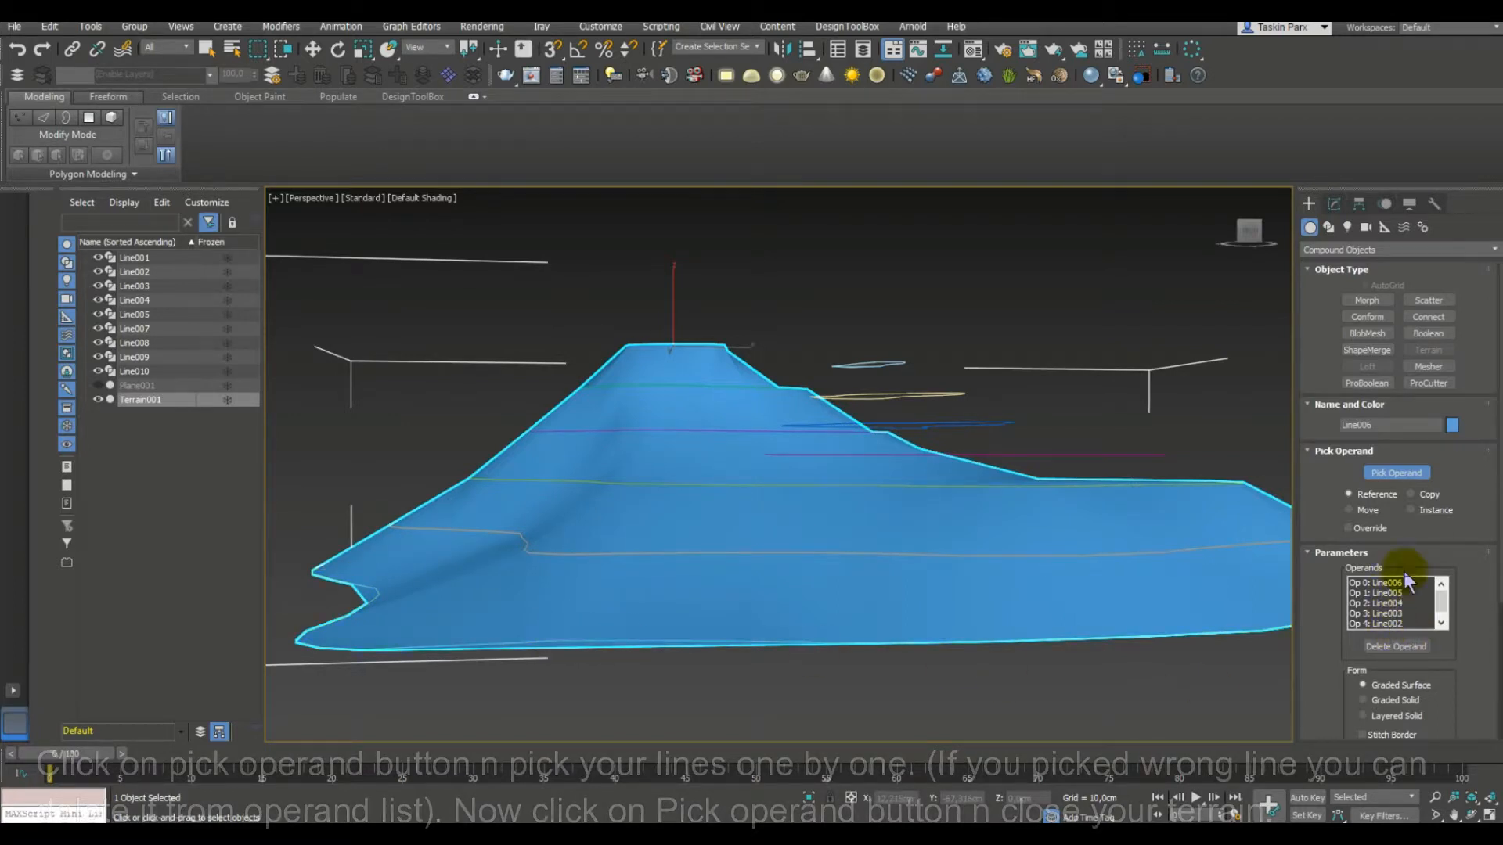
{"action": "left_click", "coordinate": [1396, 475]}
{"action": "mouse_move", "coordinate": [1181, 466]}
{"action": "middle_mouse_down", "text": "alt"}
{"action": "mouse_move", "coordinate": [1154, 508]}
{"action": "mouse_move", "coordinate": [1124, 497]}
{"action": "mouse_move", "coordinate": [1073, 553]}
{"action": "mouse_move", "coordinate": [1132, 561]}
{"action": "mouse_move", "coordinate": [1169, 596]}
{"action": "mouse_move", "coordinate": [1188, 507]}
{"action": "mouse_move", "coordinate": [1177, 480]}
{"action": "mouse_move", "coordinate": [1169, 500]}
{"action": "mouse_move", "coordinate": [1150, 496]}
{"action": "mouse_move", "coordinate": [1177, 493]}
{"action": "mouse_move", "coordinate": [1158, 480]}
{"action": "mouse_move", "coordinate": [1203, 486]}
{"action": "mouse_move", "coordinate": [1191, 486]}
{"action": "middle_mouse_up", "text": "alt"}
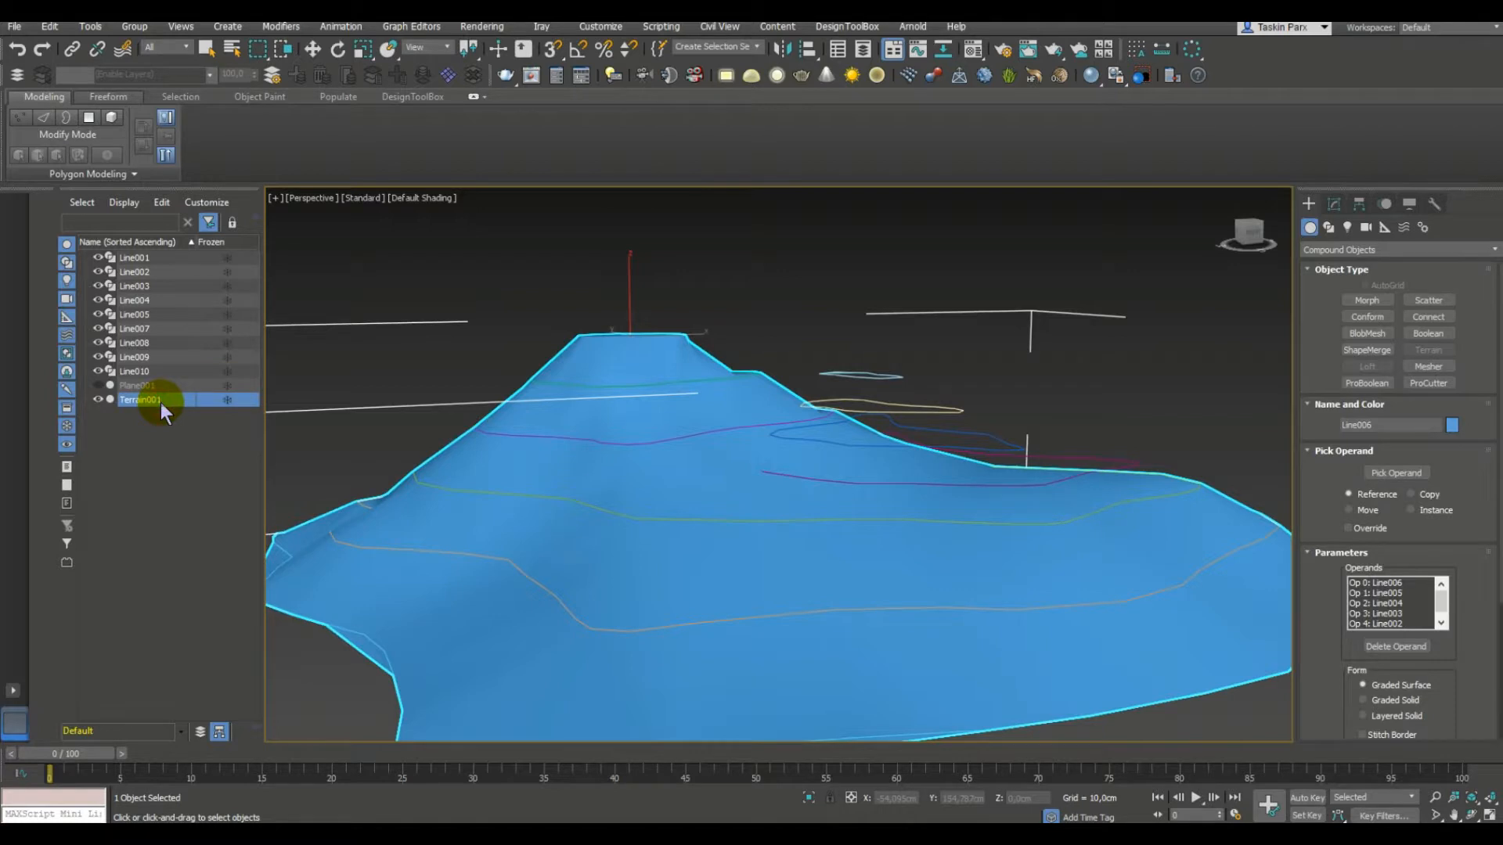
{"action": "type", "text": "hill1"}
Select Line010, the highest contour of the second peak, and create a Terrain compound object from it.
{"action": "key", "text": "w"}
{"action": "left_click", "coordinate": [867, 377]}
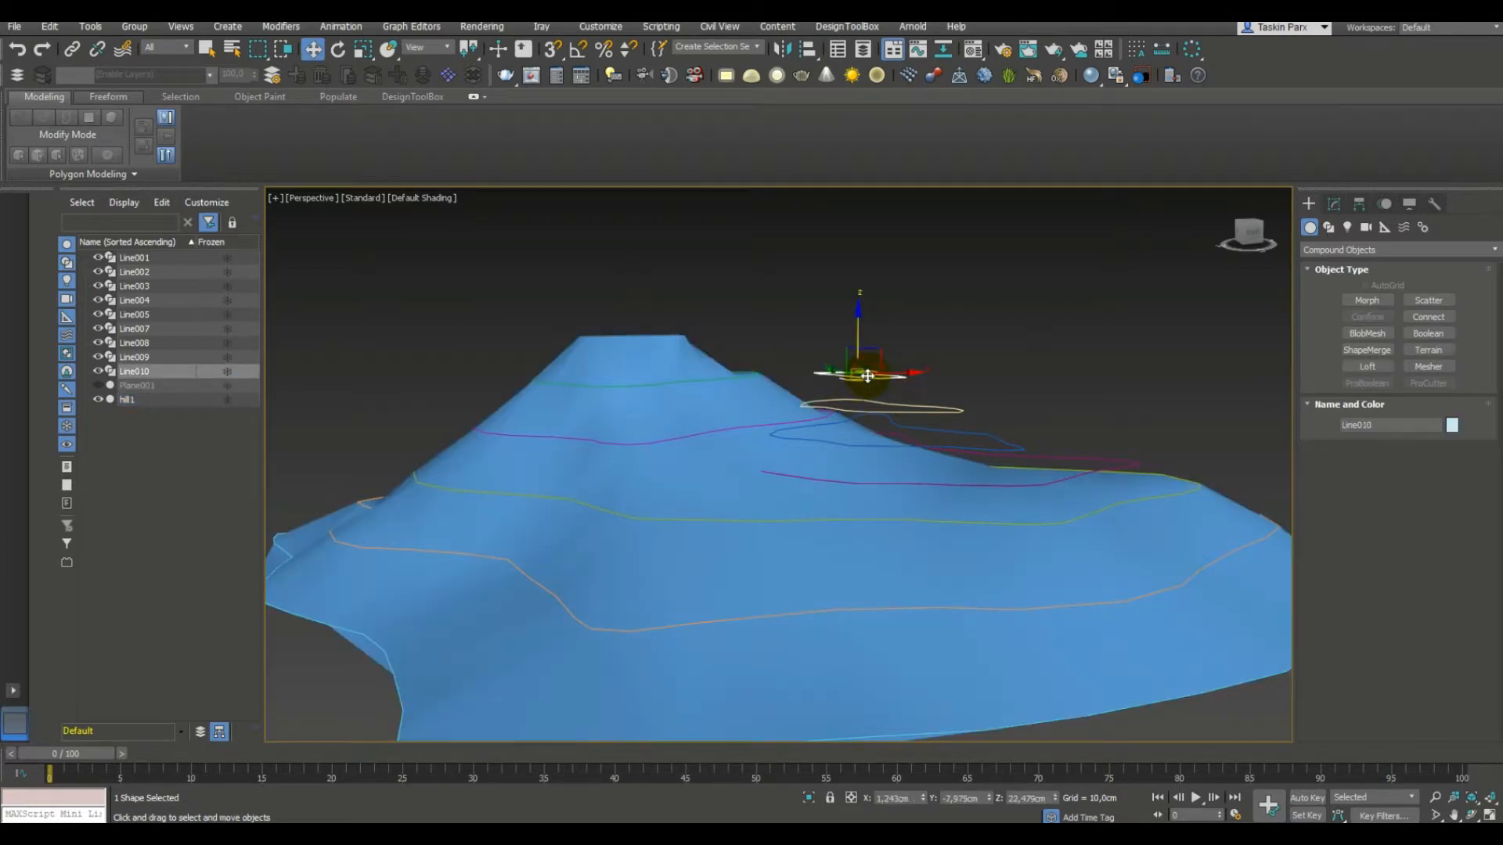
{"action": "left_click", "coordinate": [1428, 350]}
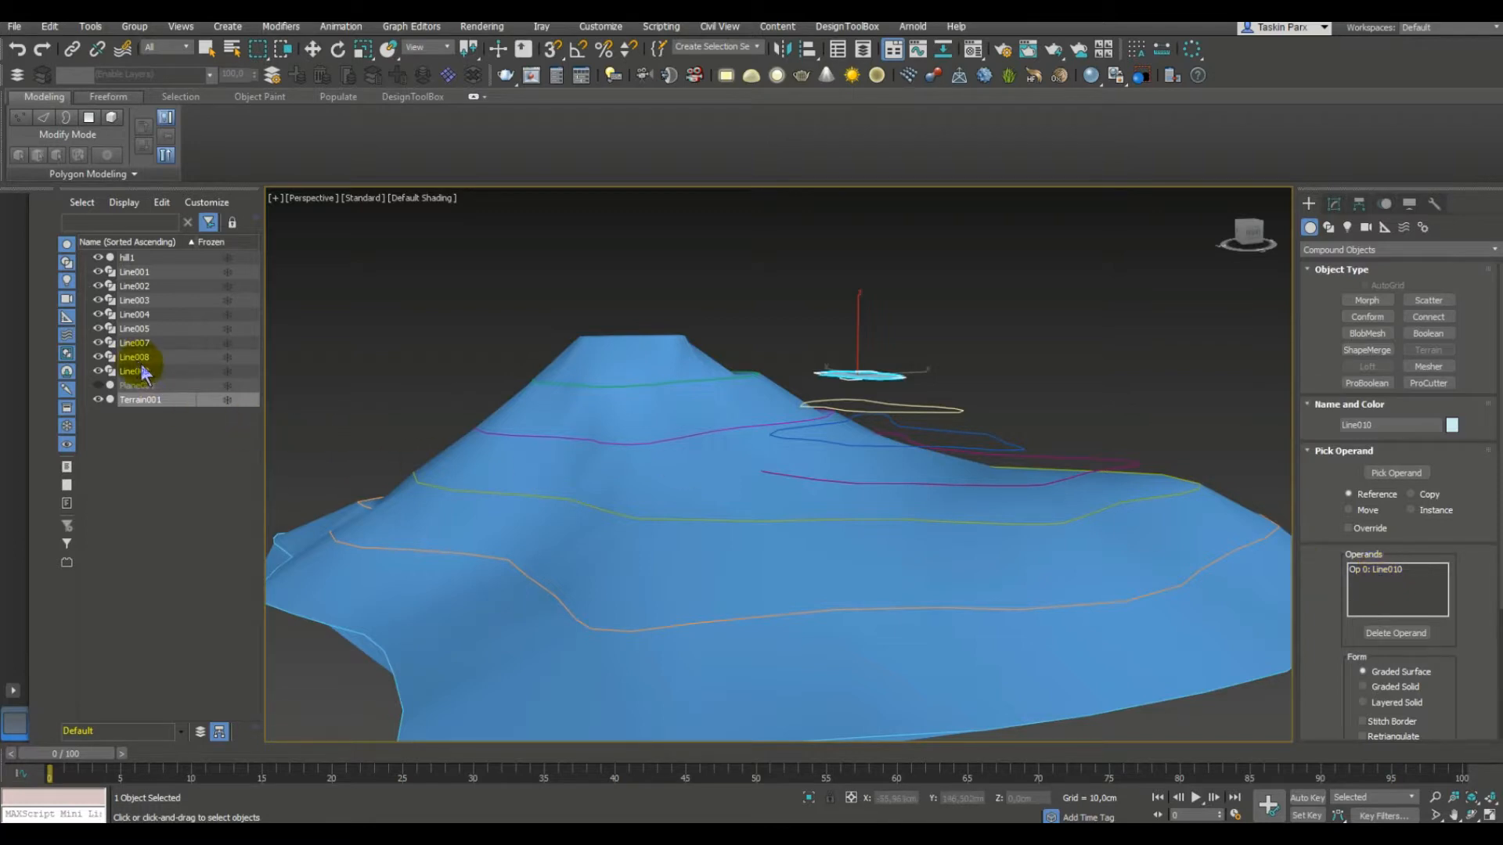
Add Line009, Line008, Line007 and the shared contour Line003 as operands of the second peak's terrain.
{"action": "left_click", "coordinate": [1382, 472]}
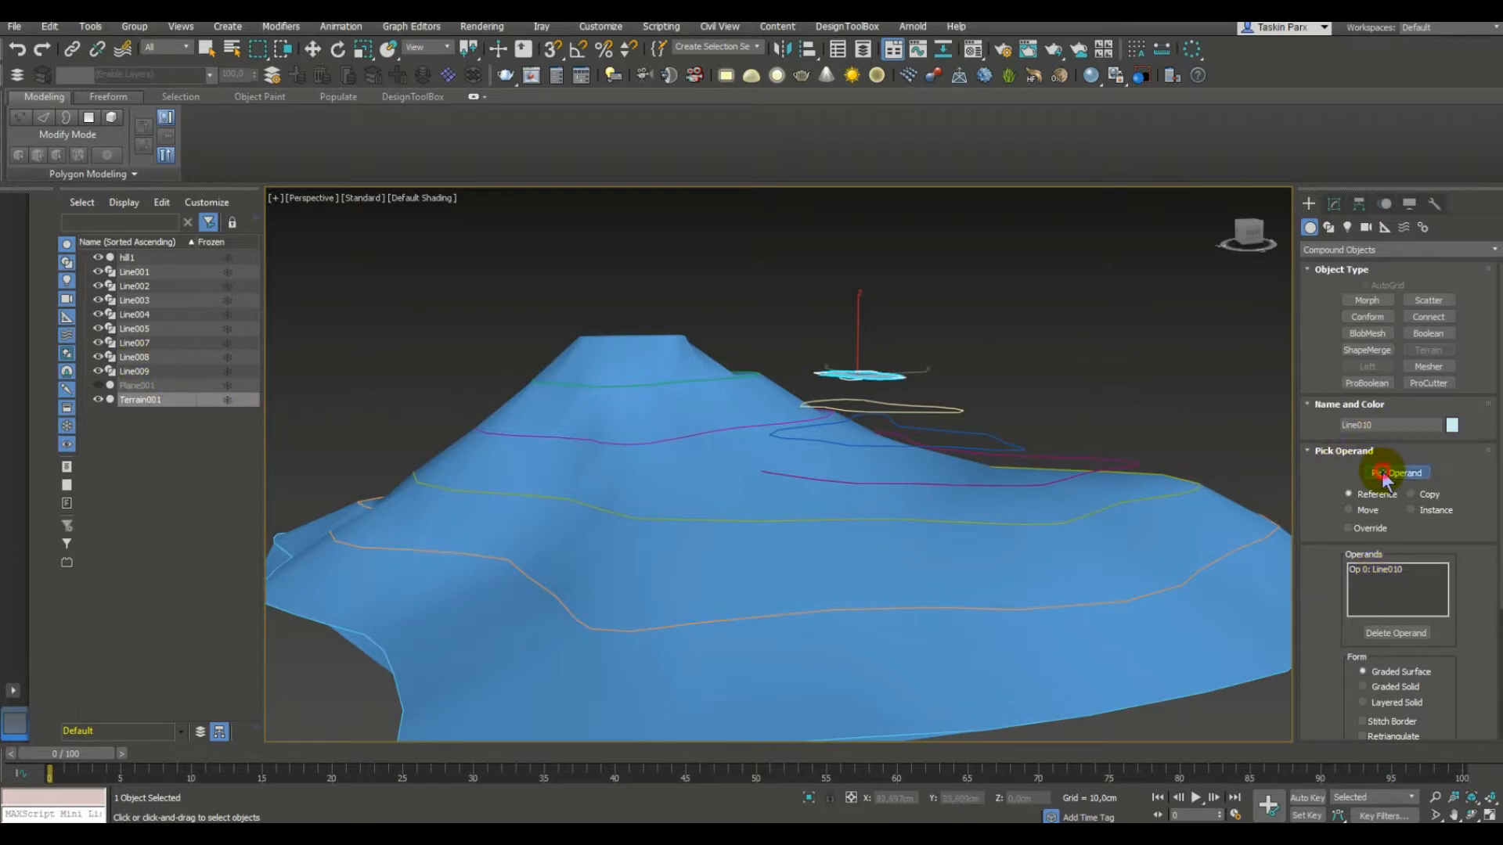
{"action": "left_click", "coordinate": [912, 410]}
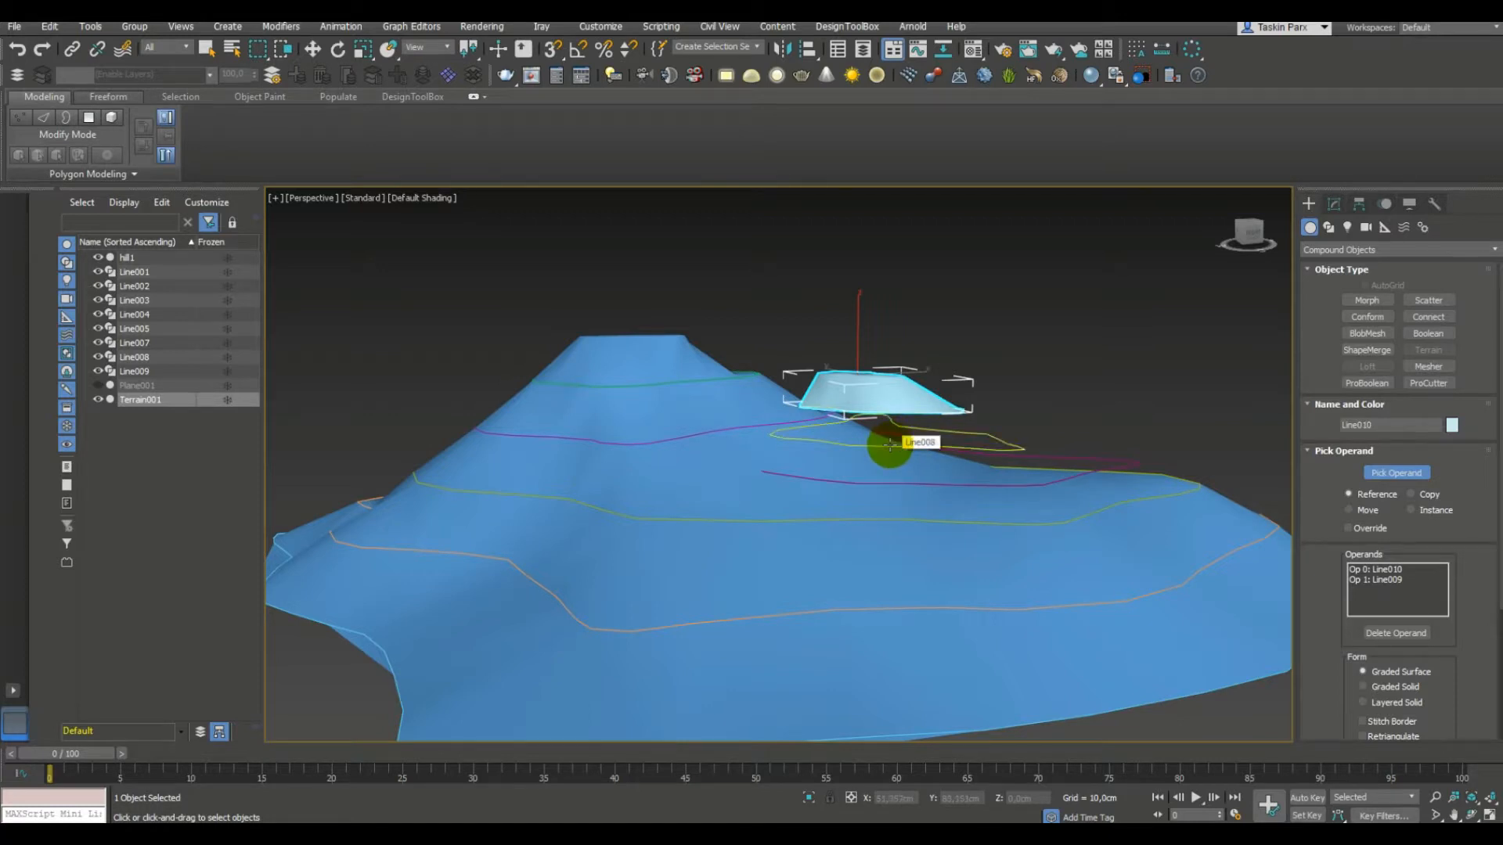
{"action": "left_click", "coordinate": [900, 445]}
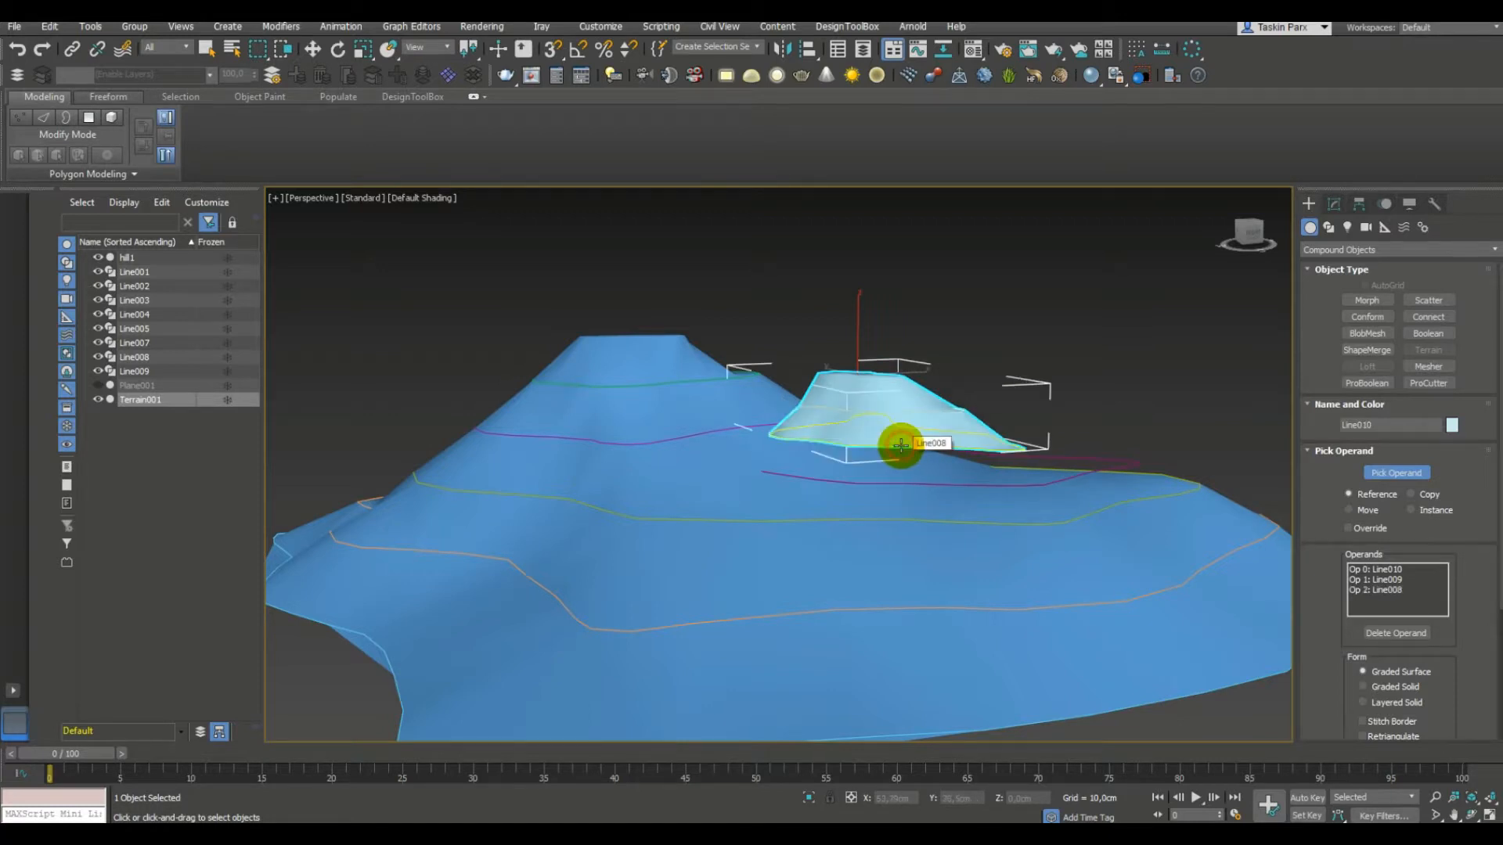
{"action": "left_click", "coordinate": [960, 483]}
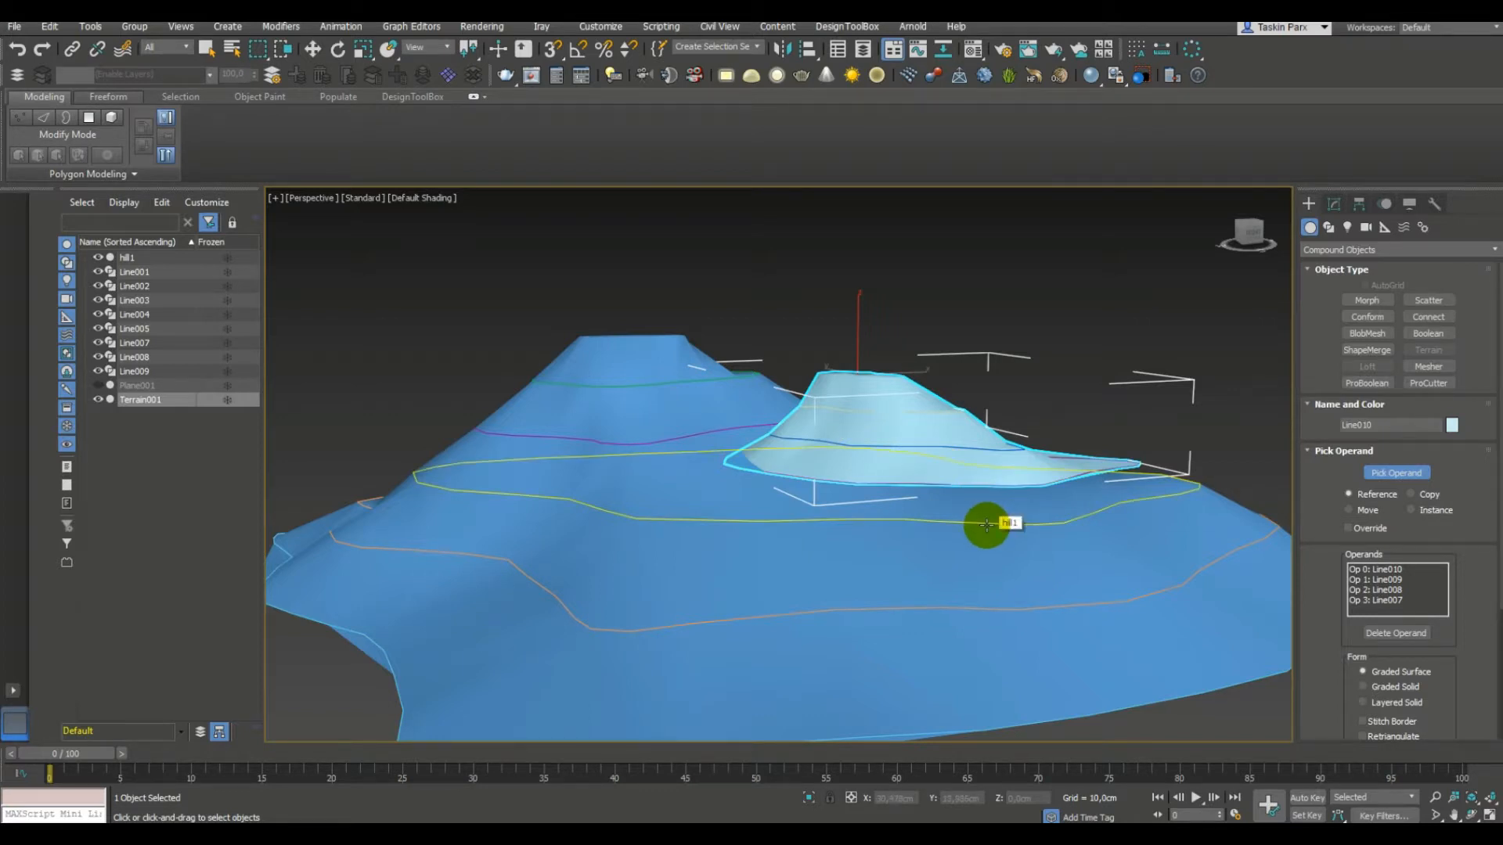
{"action": "middle_click_drag", "start_coordinate": [987, 525], "coordinate": [990, 516], "text": "alt"}
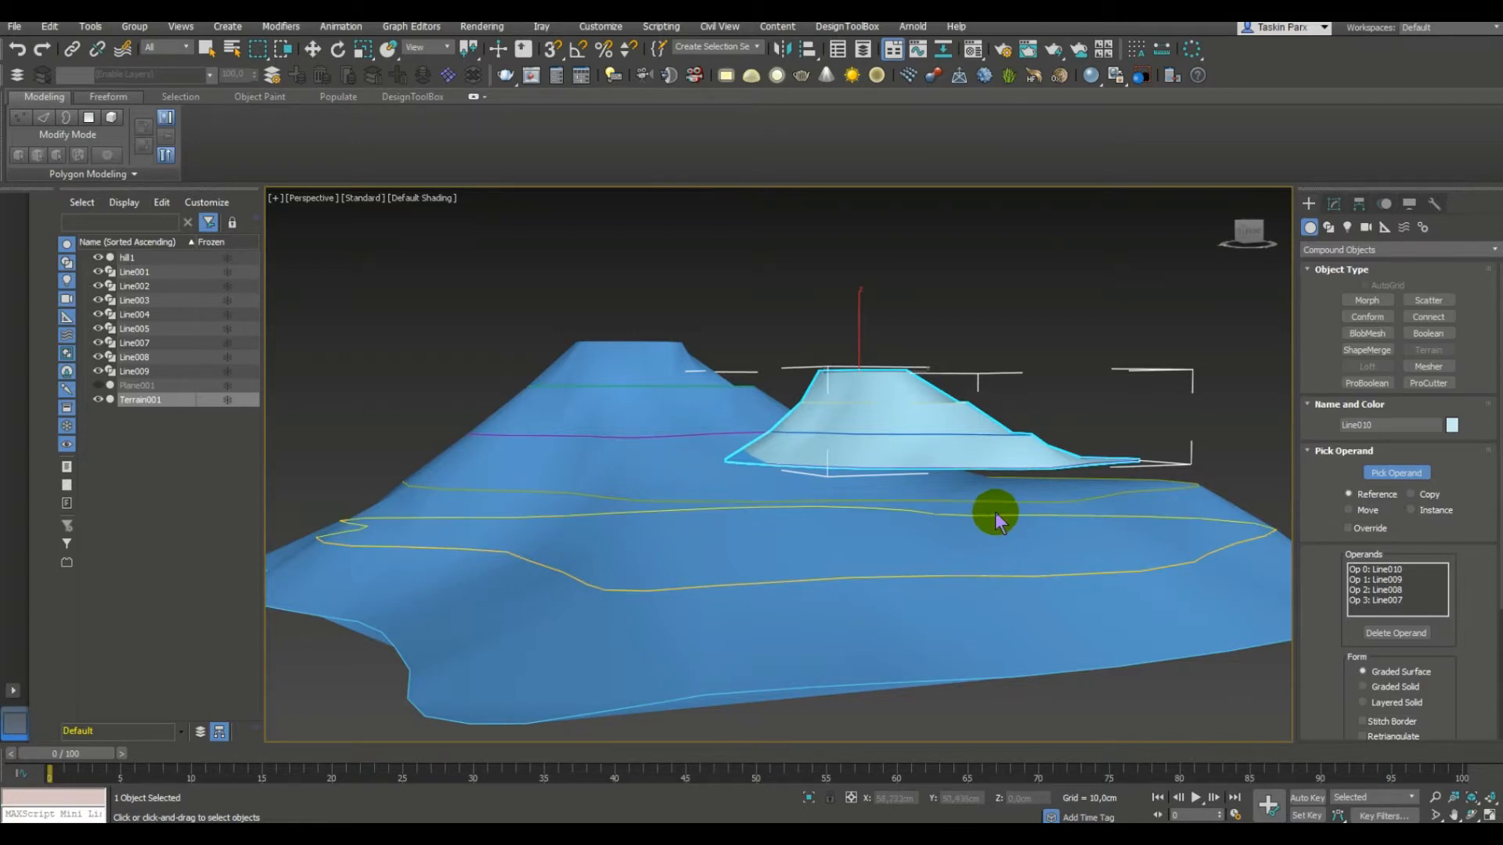
{"action": "left_click", "coordinate": [1002, 503]}
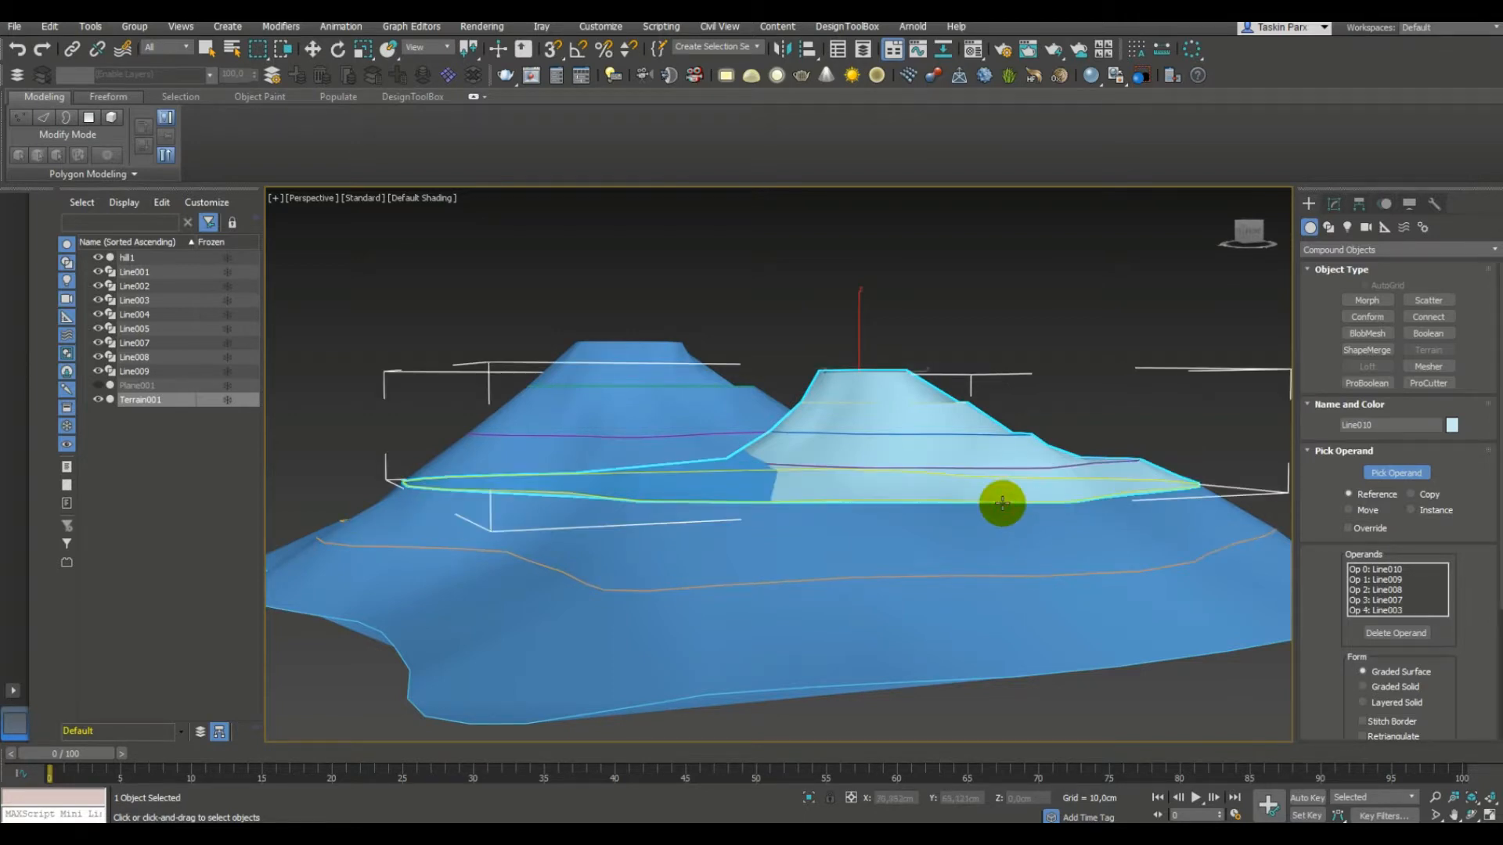
{"action": "left_click", "coordinate": [1383, 475]}
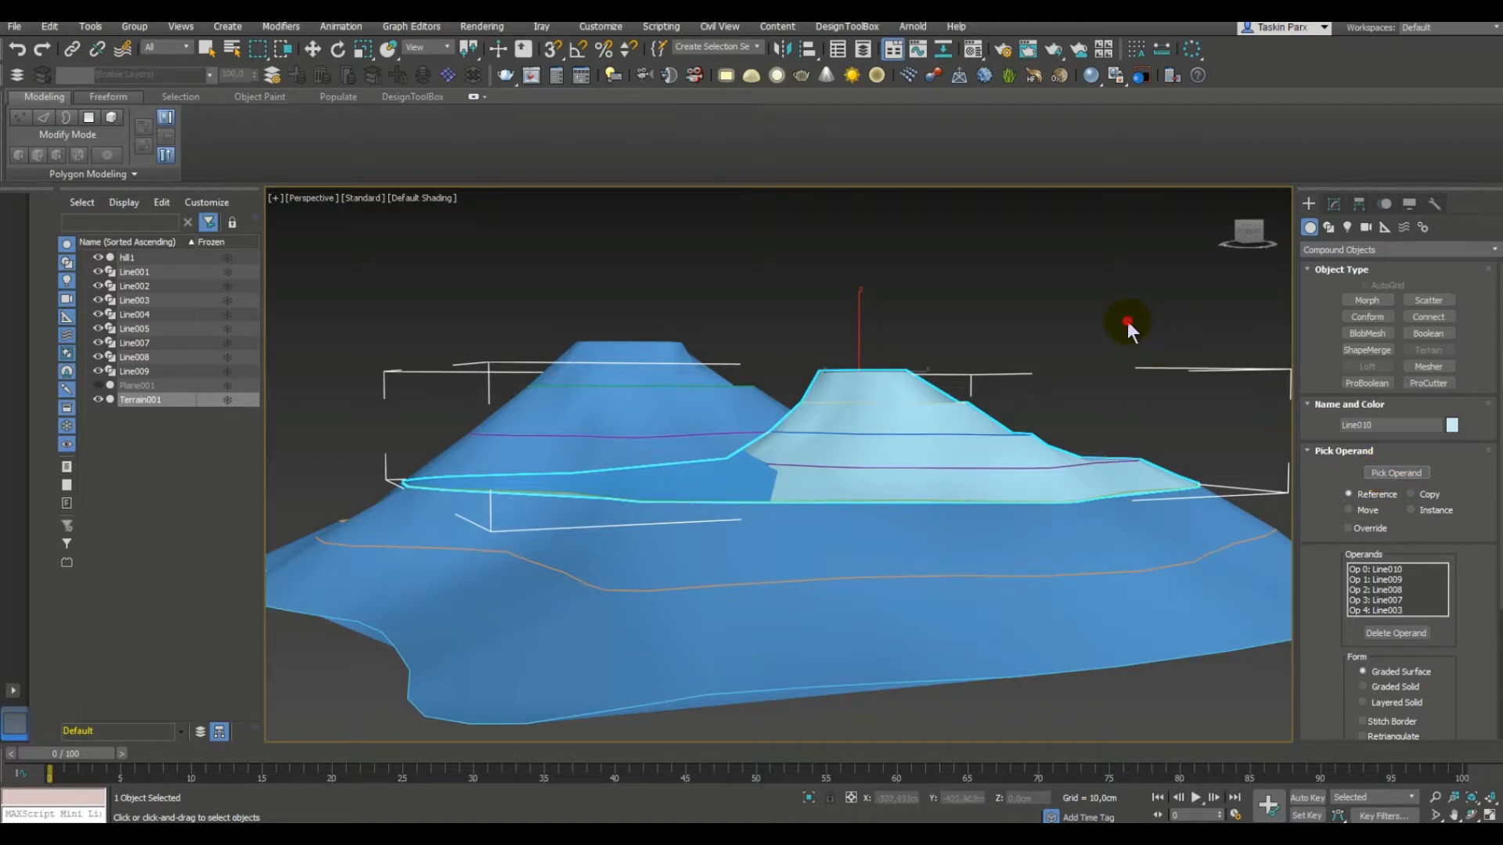
Rename the second peak's Terrain object as hill2.
{"action": "key", "text": "w"}
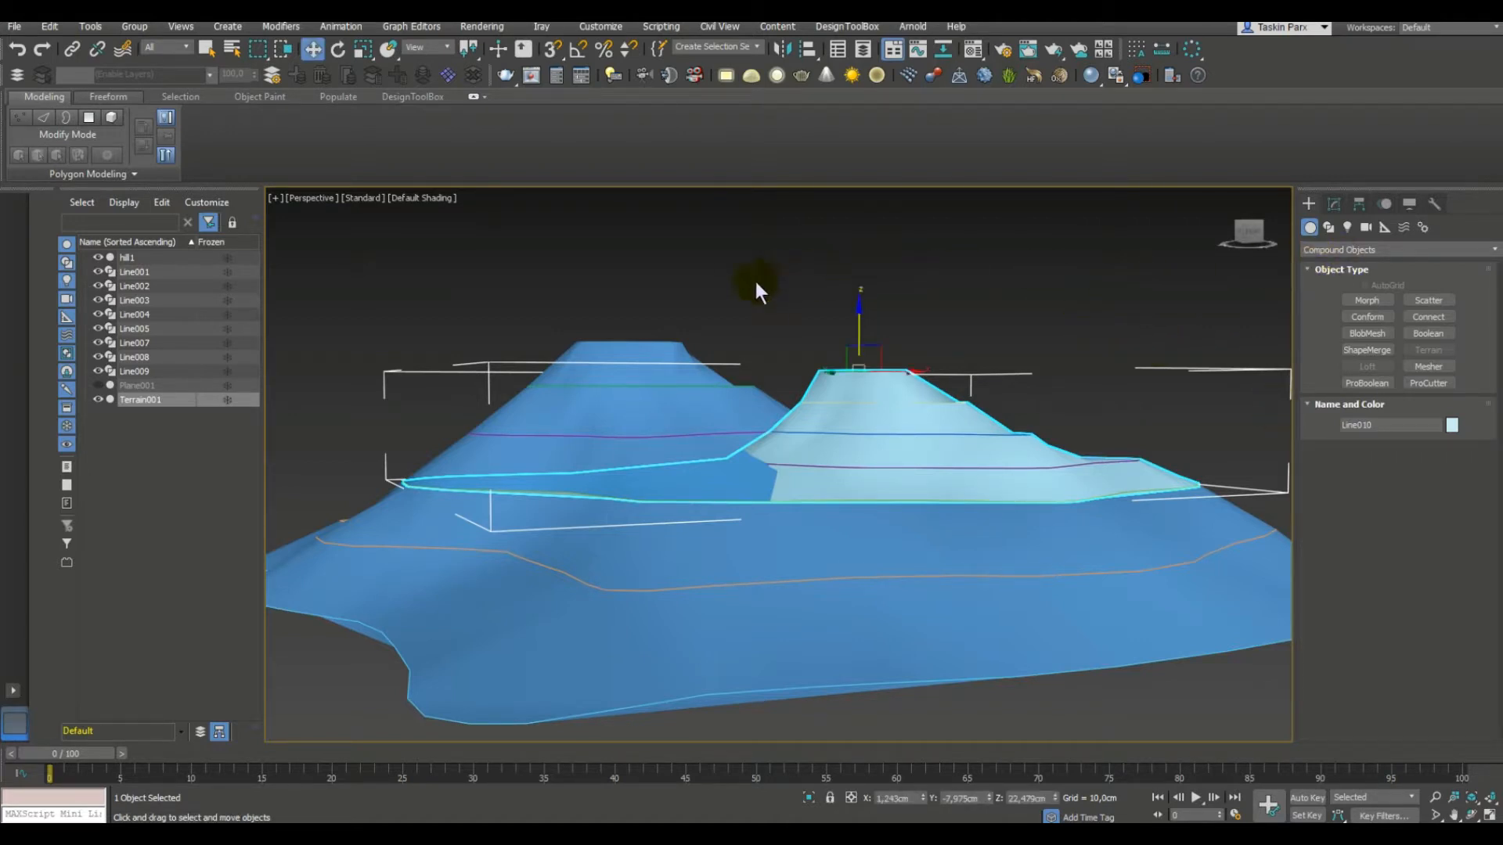
{"action": "left_click", "coordinate": [137, 385]}
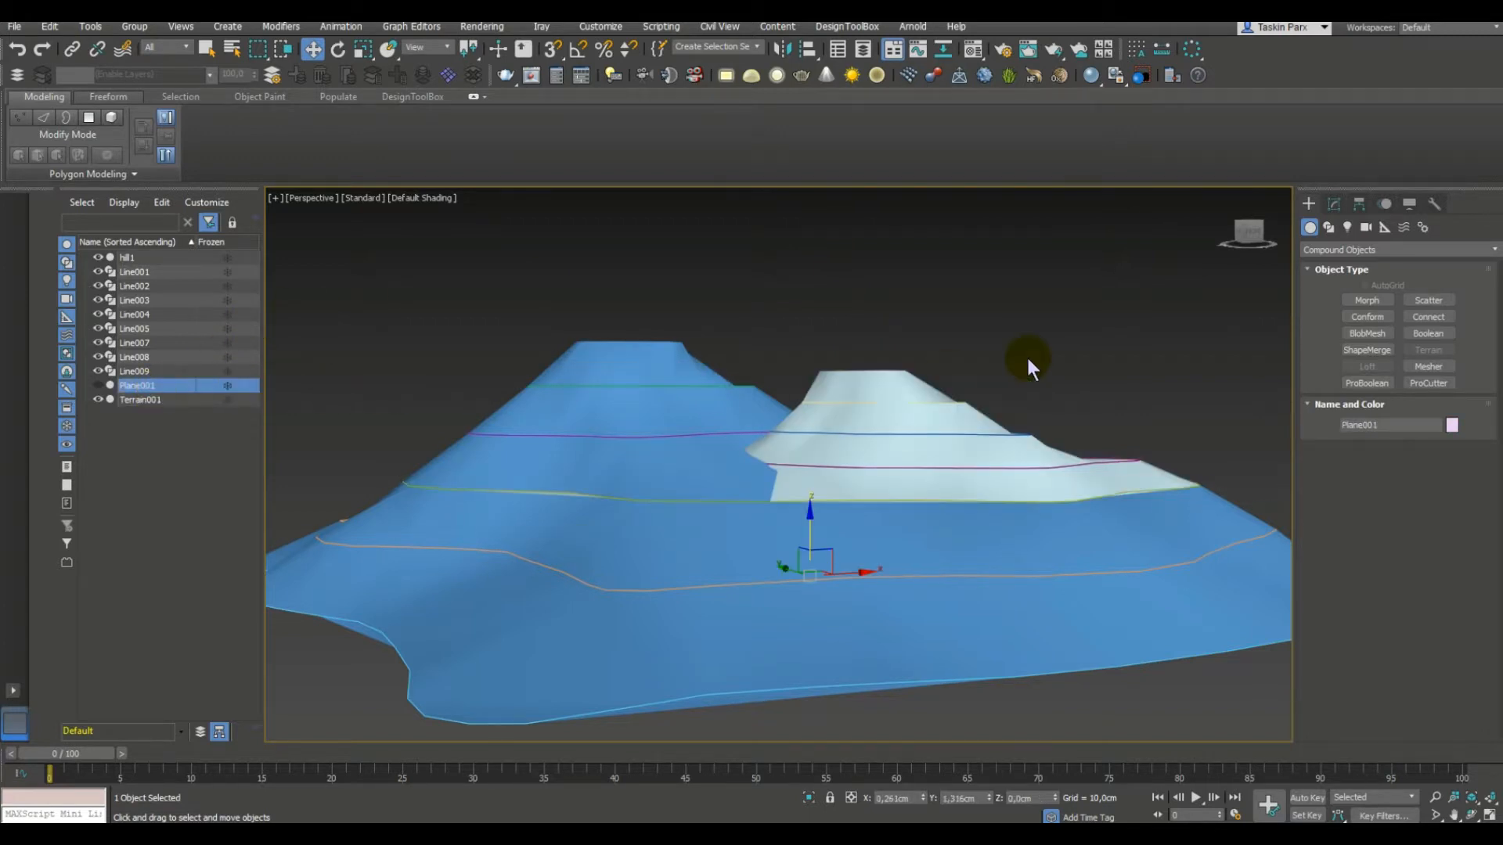
{"action": "mouse_move", "coordinate": [1090, 339]}
{"action": "middle_mouse_down", "text": "alt"}
{"action": "mouse_move", "coordinate": [1046, 381]}
{"action": "mouse_move", "coordinate": [1053, 410]}
{"action": "mouse_move", "coordinate": [1115, 350]}
{"action": "middle_mouse_up", "text": "alt"}
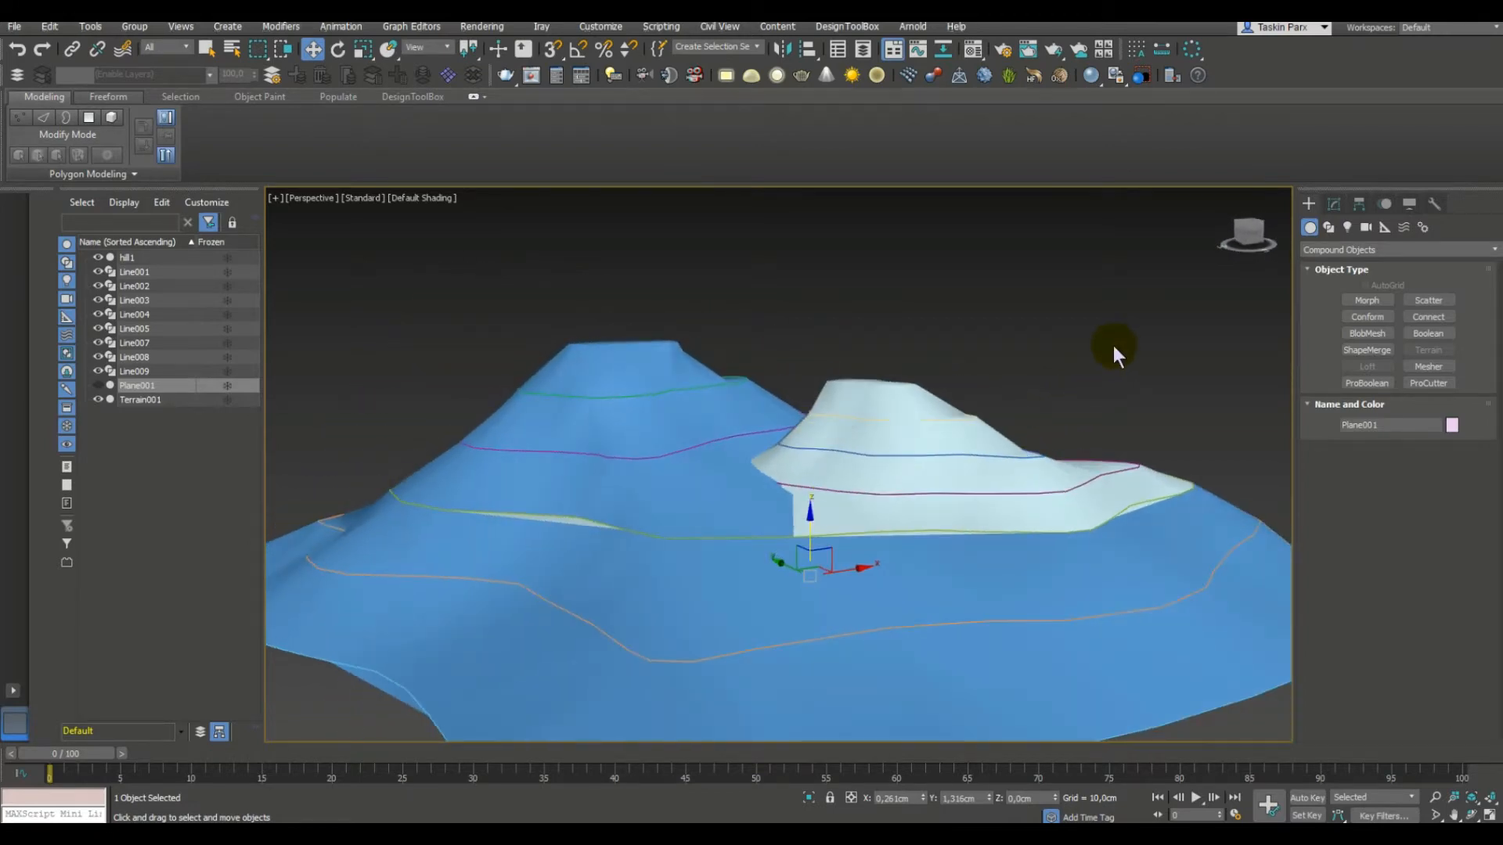
{"action": "left_click", "coordinate": [141, 400]}
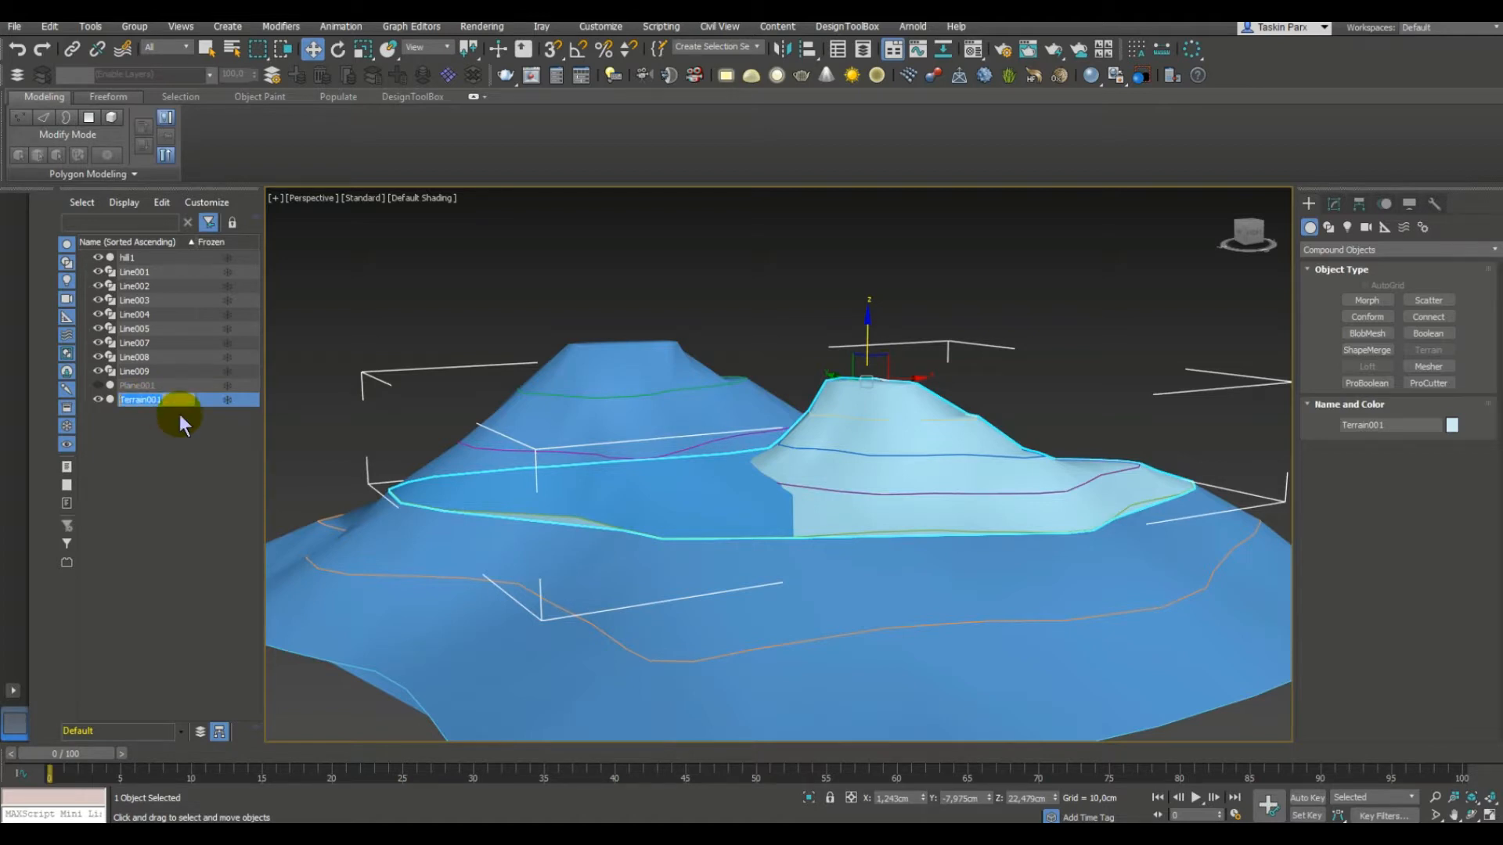
{"action": "type", "text": "hill2"}
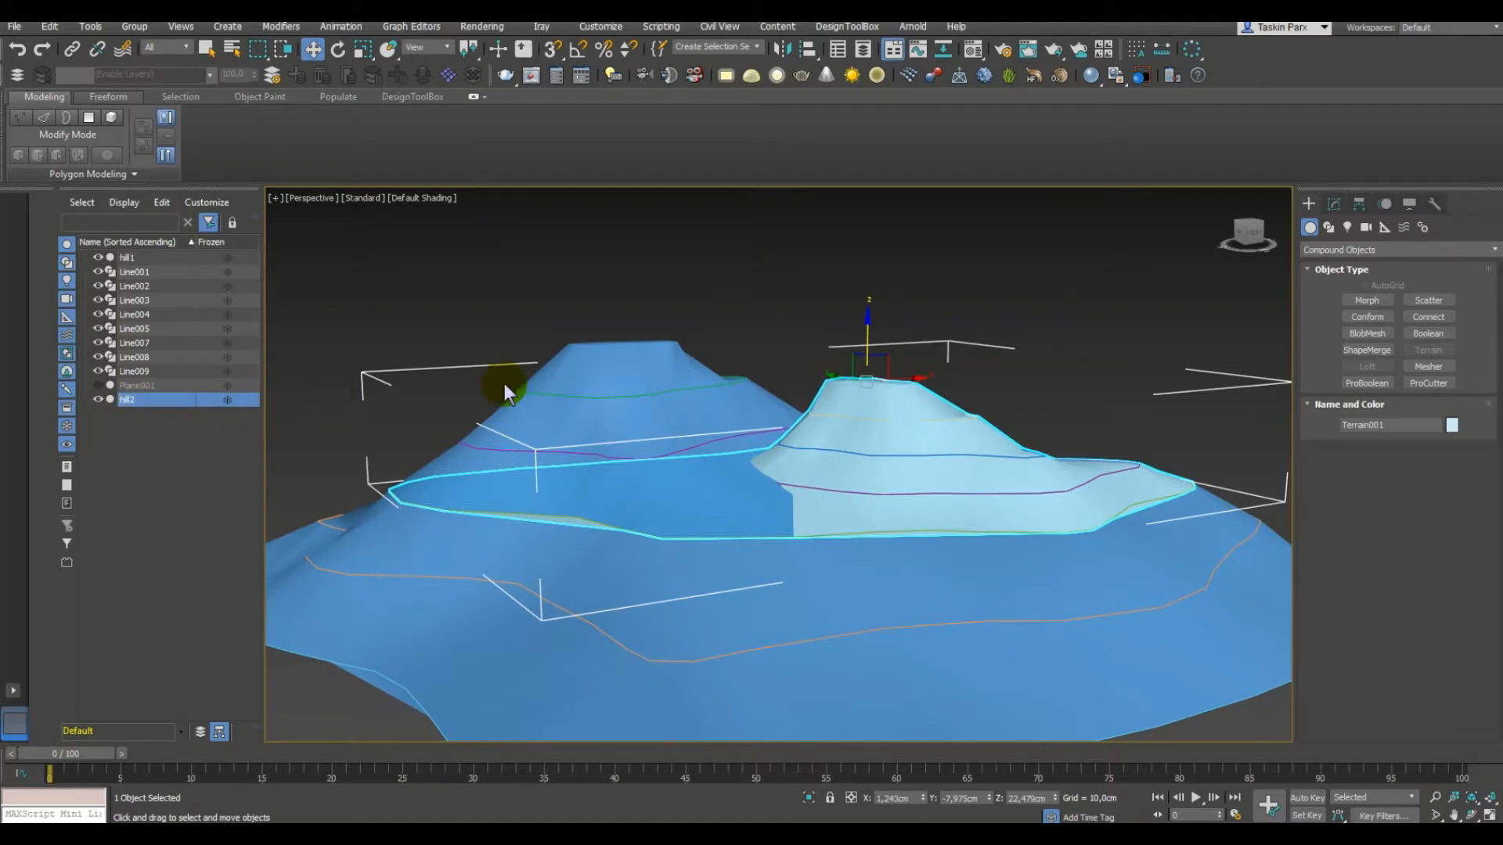
Lower hill2 to a Z height of about 20.3 cm so its base sinks into hill1.
{"action": "left_click", "coordinate": [839, 303]}
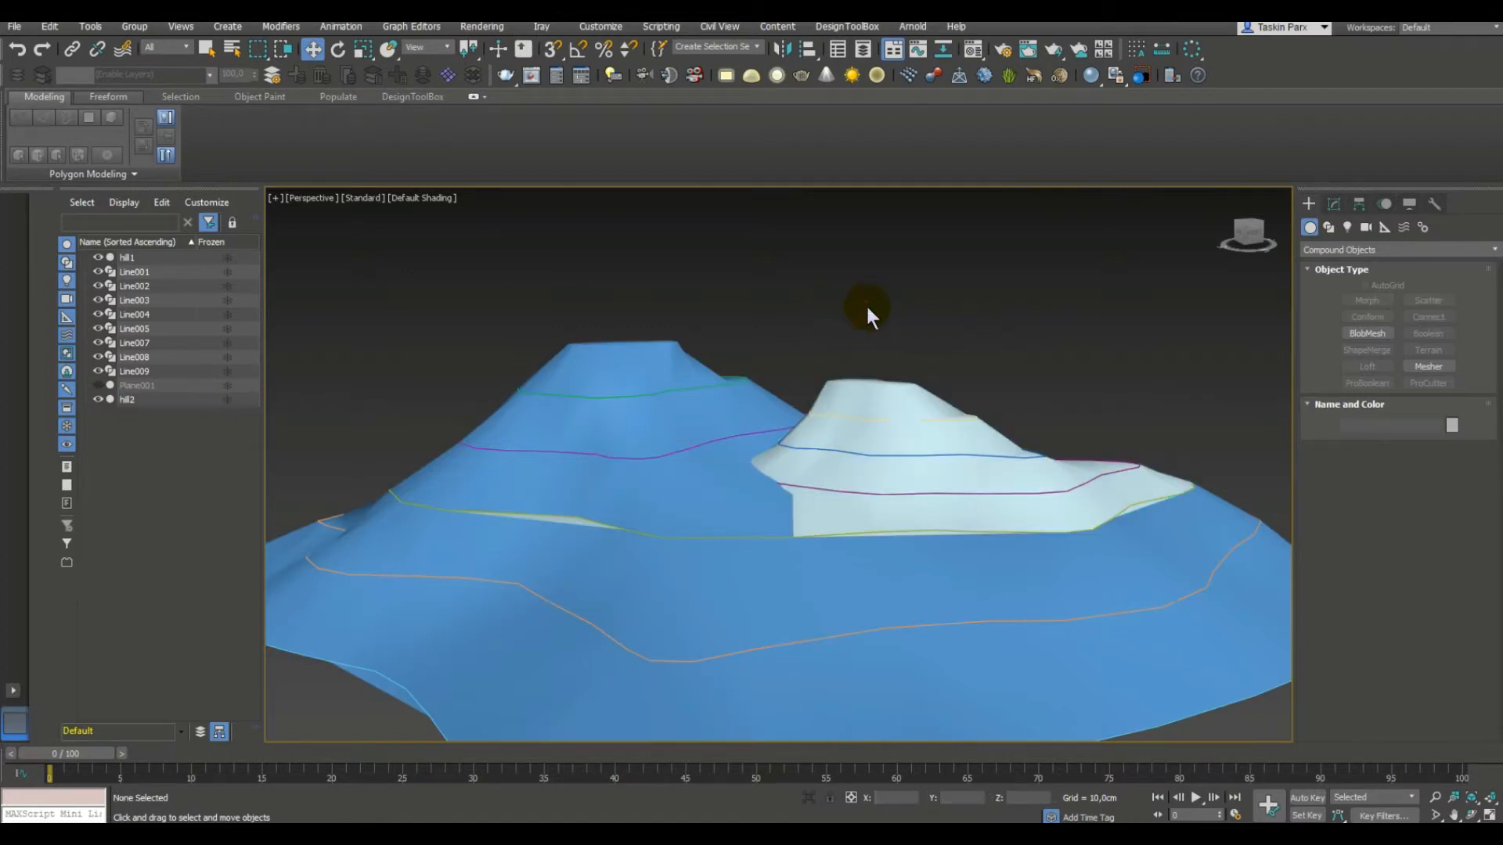
{"action": "left_click", "coordinate": [866, 403]}
{"action": "left_click_drag", "start_coordinate": [869, 341], "coordinate": [873, 359]}
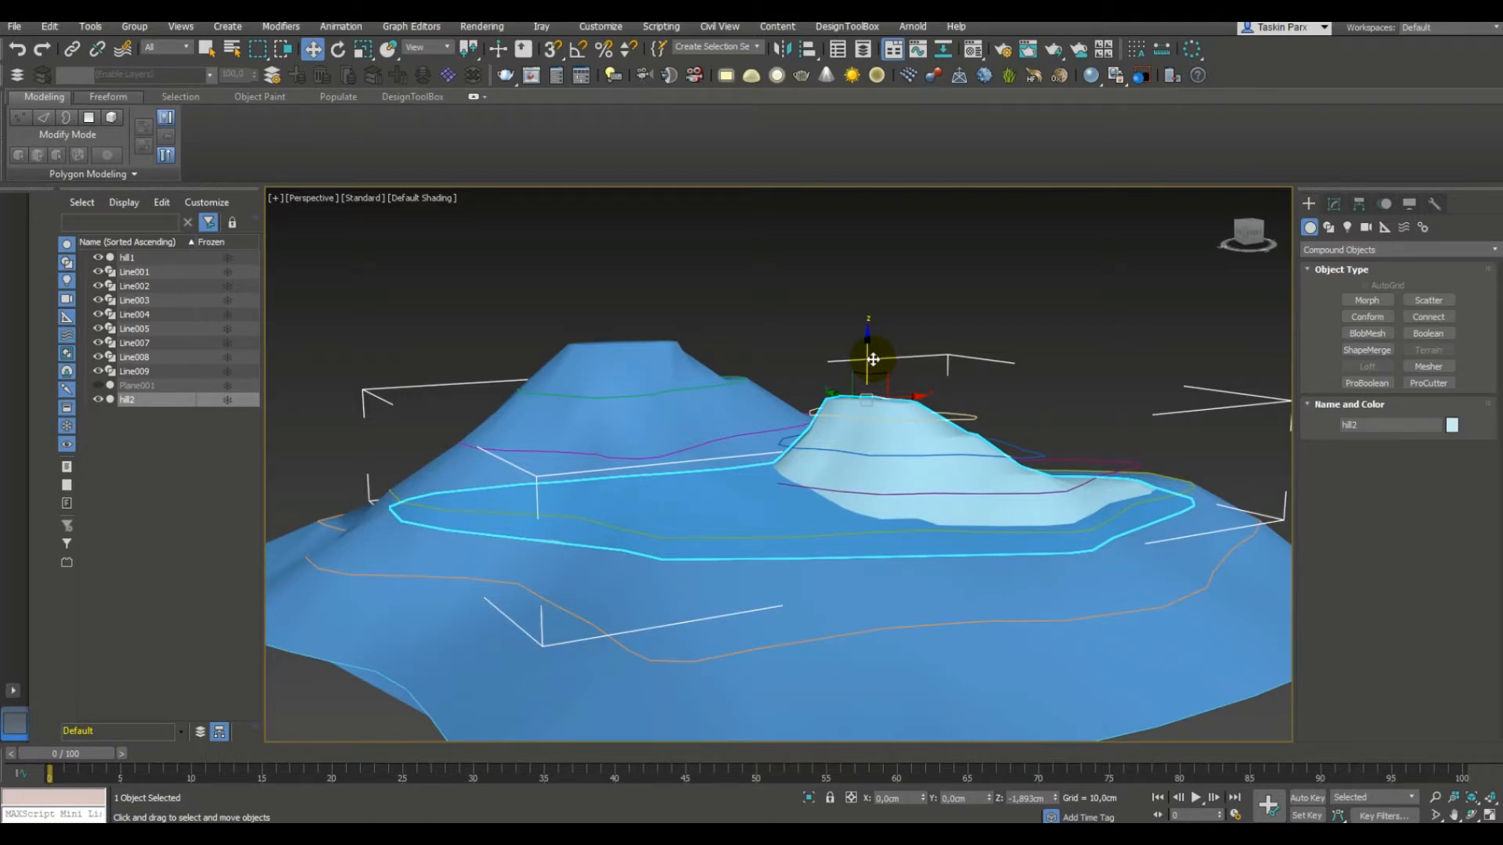
{"action": "left_click_drag", "start_coordinate": [873, 359], "coordinate": [876, 362]}
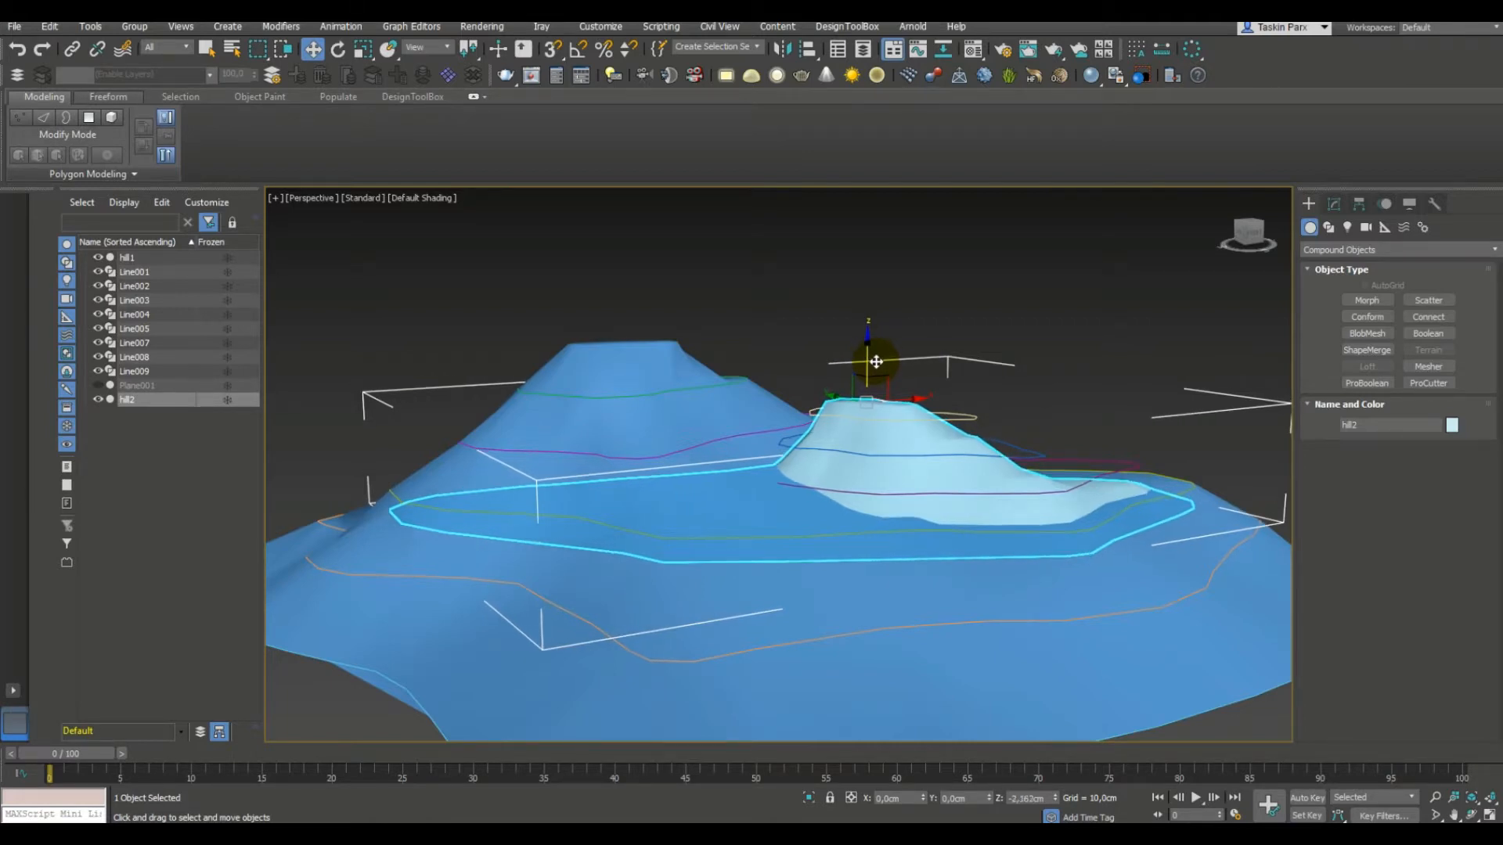
{"action": "left_click", "coordinate": [787, 270]}
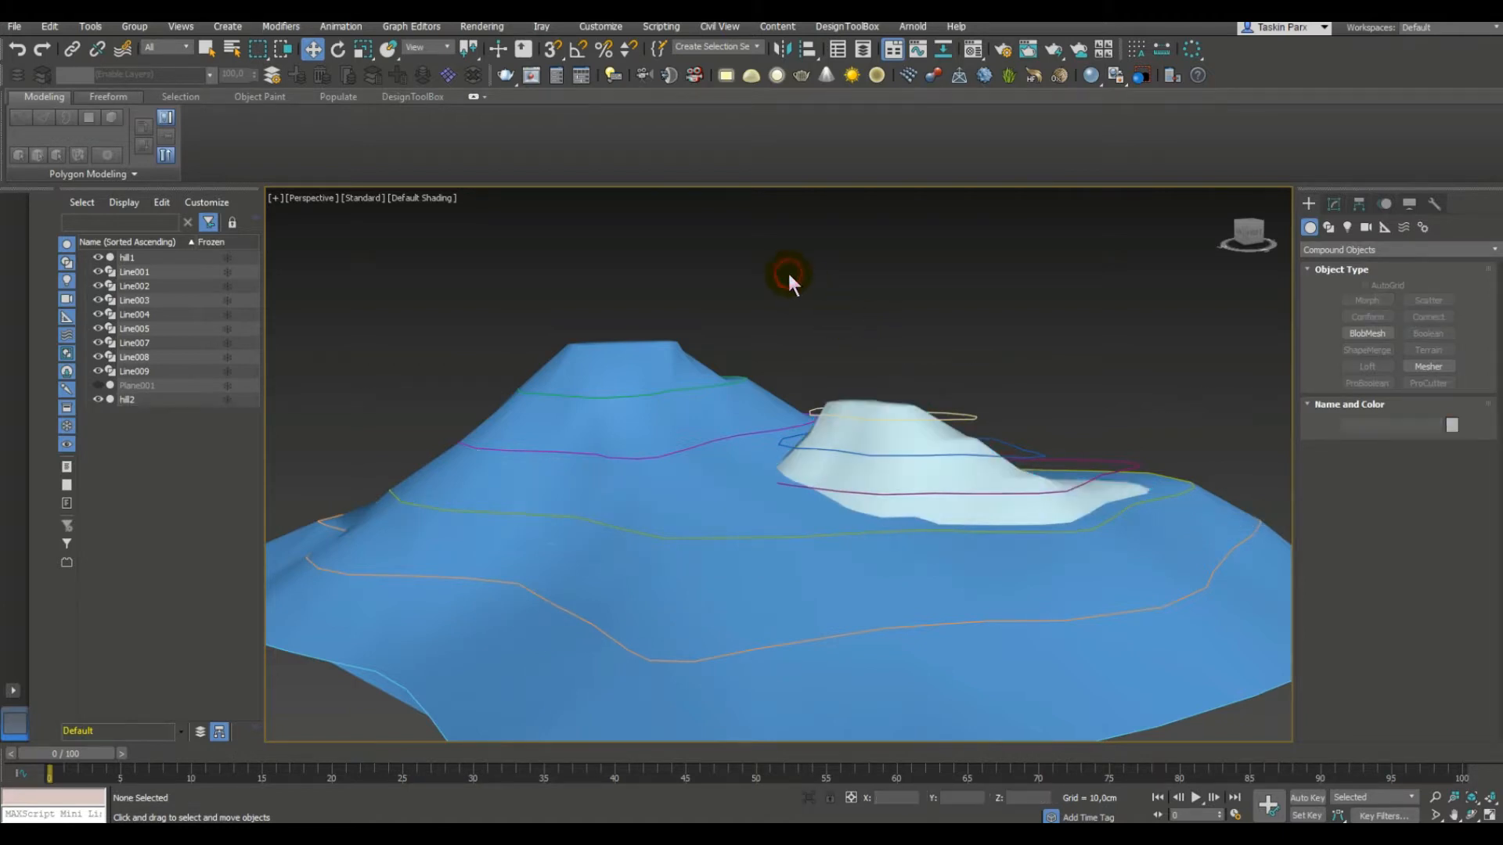
Shift hill2 to about X -0.1 cm and Y -8.0 cm, and lower it slightly further into hill1.
{"action": "left_click", "coordinate": [866, 421]}
{"action": "left_click_drag", "start_coordinate": [917, 406], "coordinate": [865, 406]}
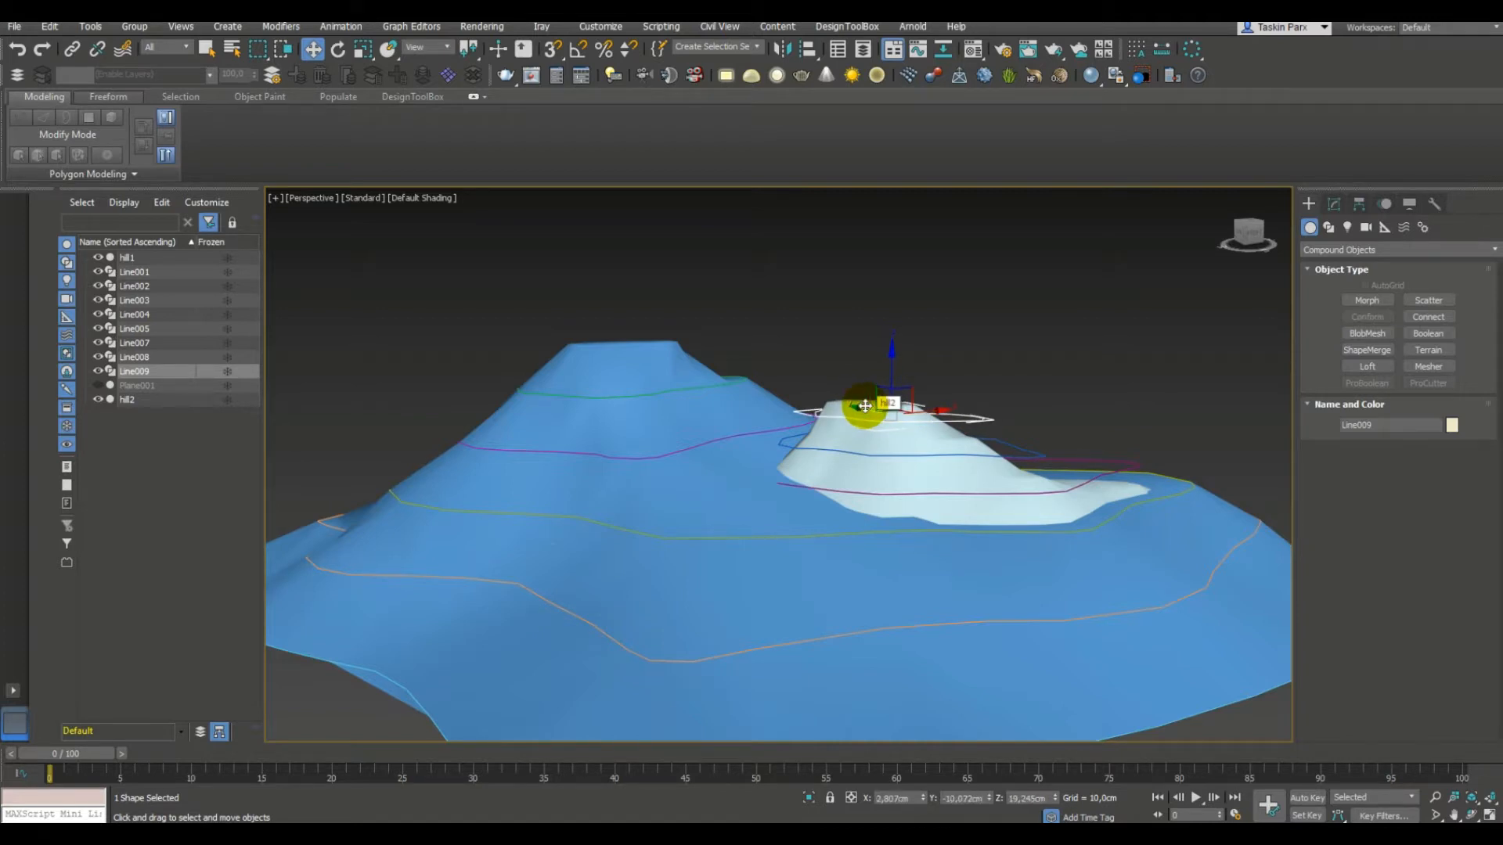
{"action": "left_click", "coordinate": [876, 448]}
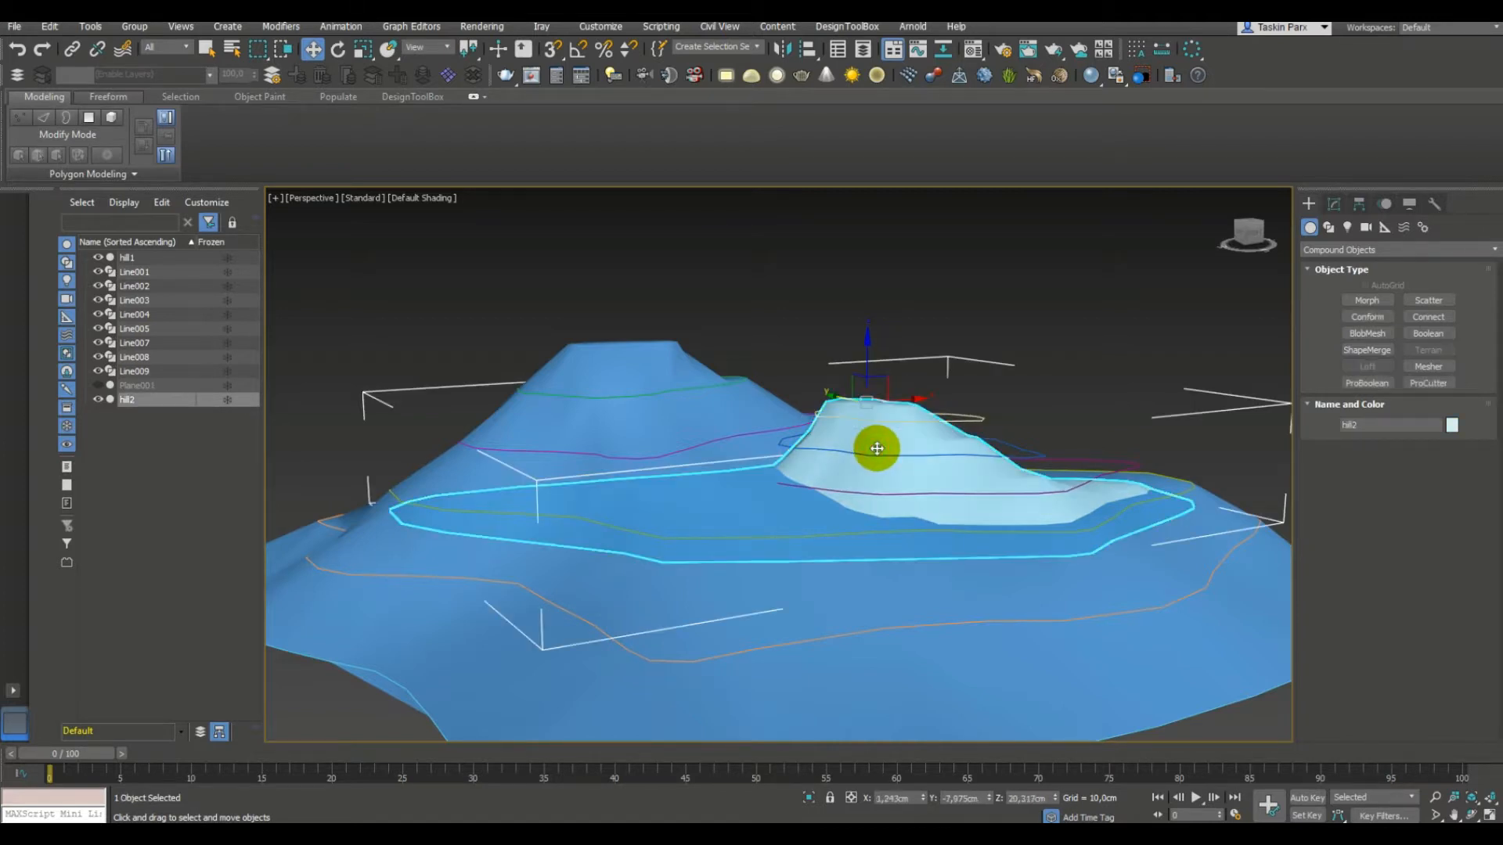
{"action": "left_click_drag", "start_coordinate": [841, 400], "coordinate": [840, 394]}
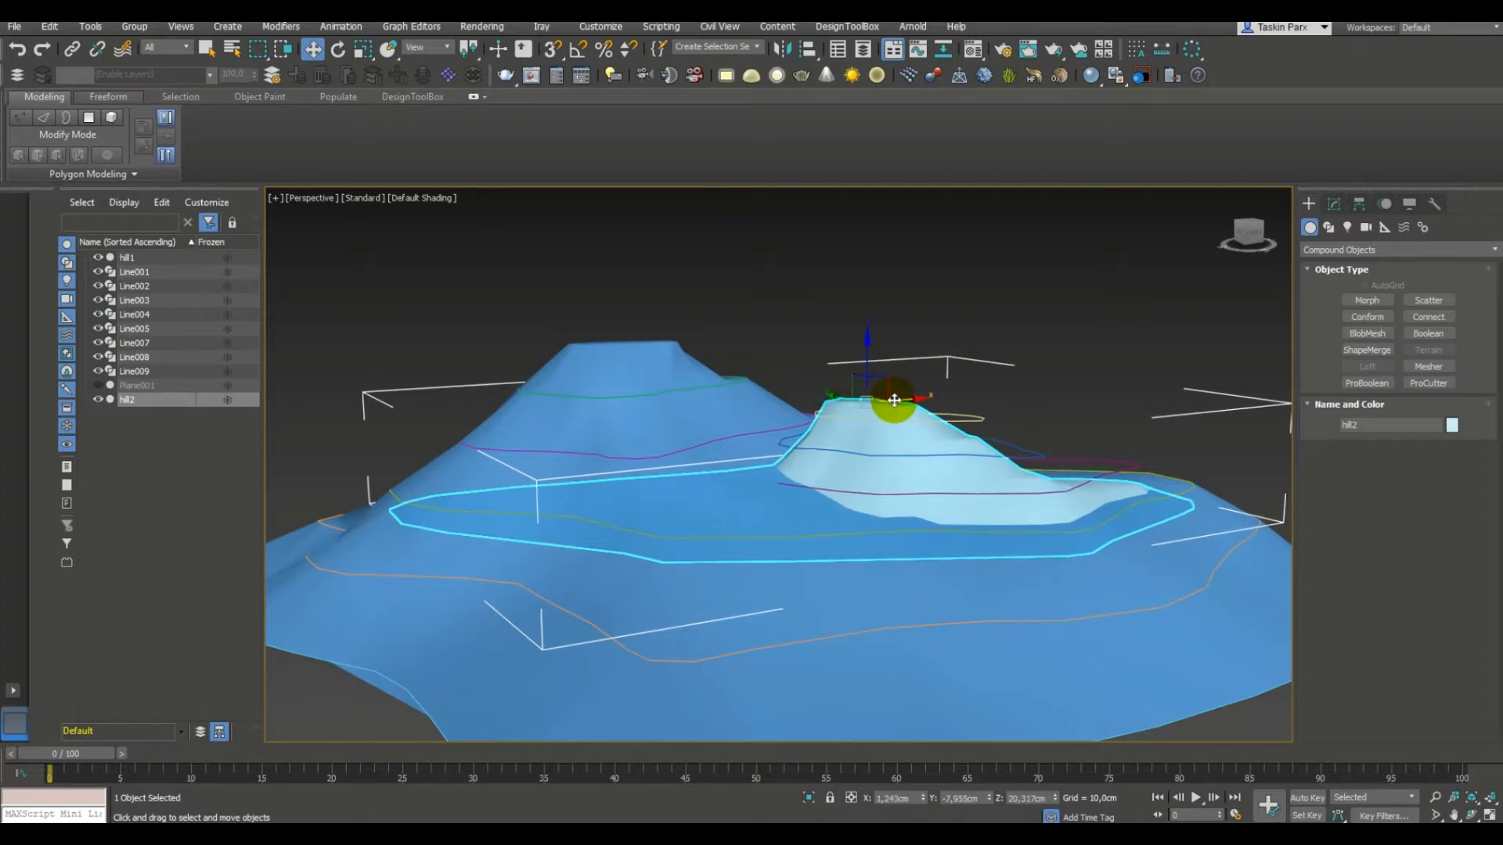
{"action": "left_click_drag", "start_coordinate": [895, 400], "coordinate": [906, 402]}
{"action": "middle_click_drag", "start_coordinate": [985, 415], "coordinate": [882, 456], "text": "alt"}
{"action": "left_click_drag", "start_coordinate": [878, 462], "coordinate": [845, 459]}
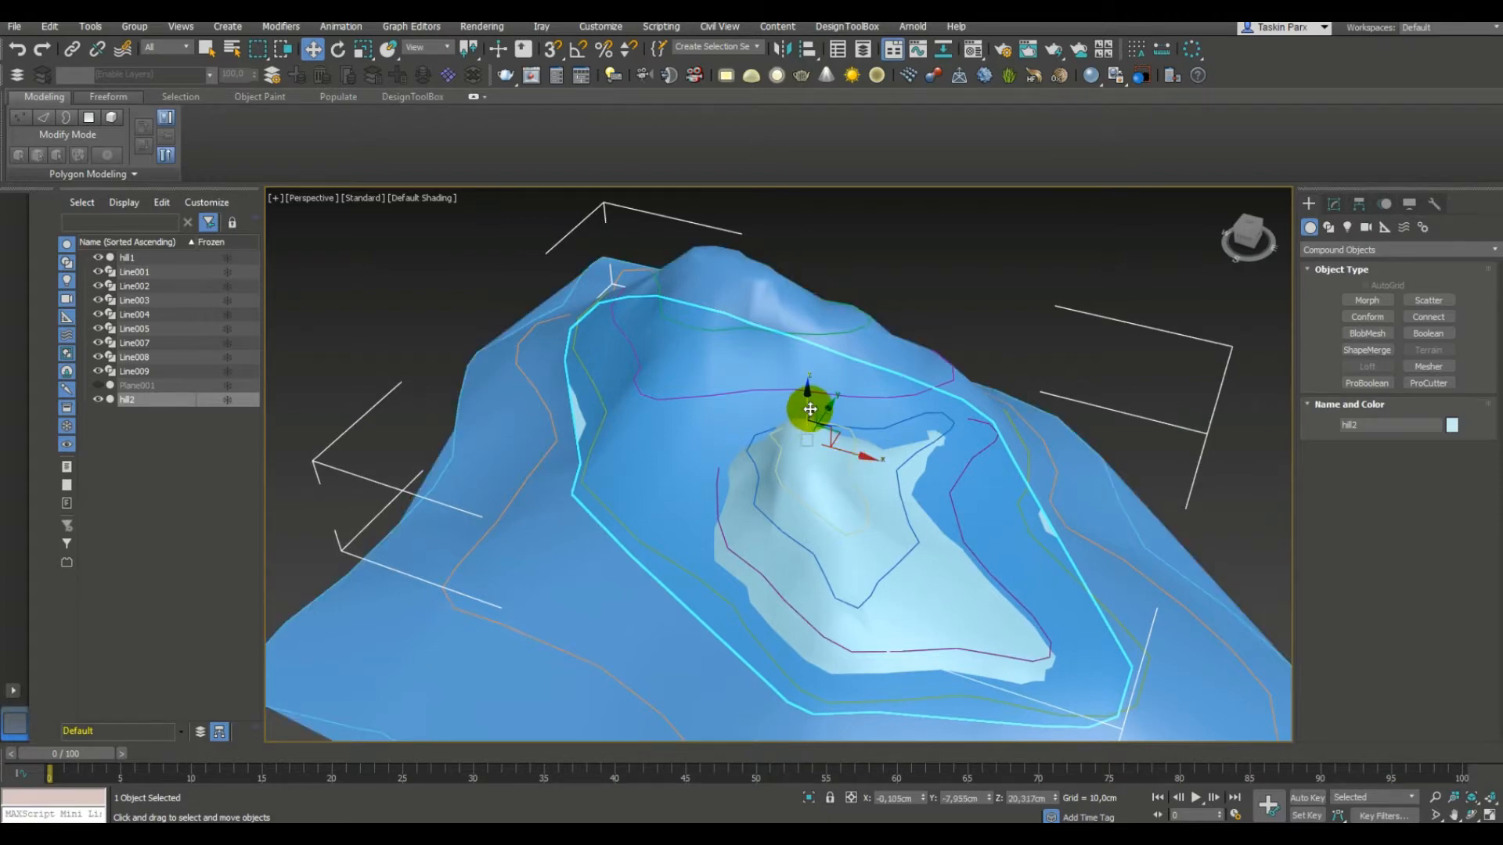
{"action": "left_click_drag", "start_coordinate": [806, 411], "coordinate": [804, 417]}
{"action": "middle_click_drag", "start_coordinate": [660, 446], "coordinate": [620, 368], "text": "alt"}
{"action": "left_click", "coordinate": [139, 385]}
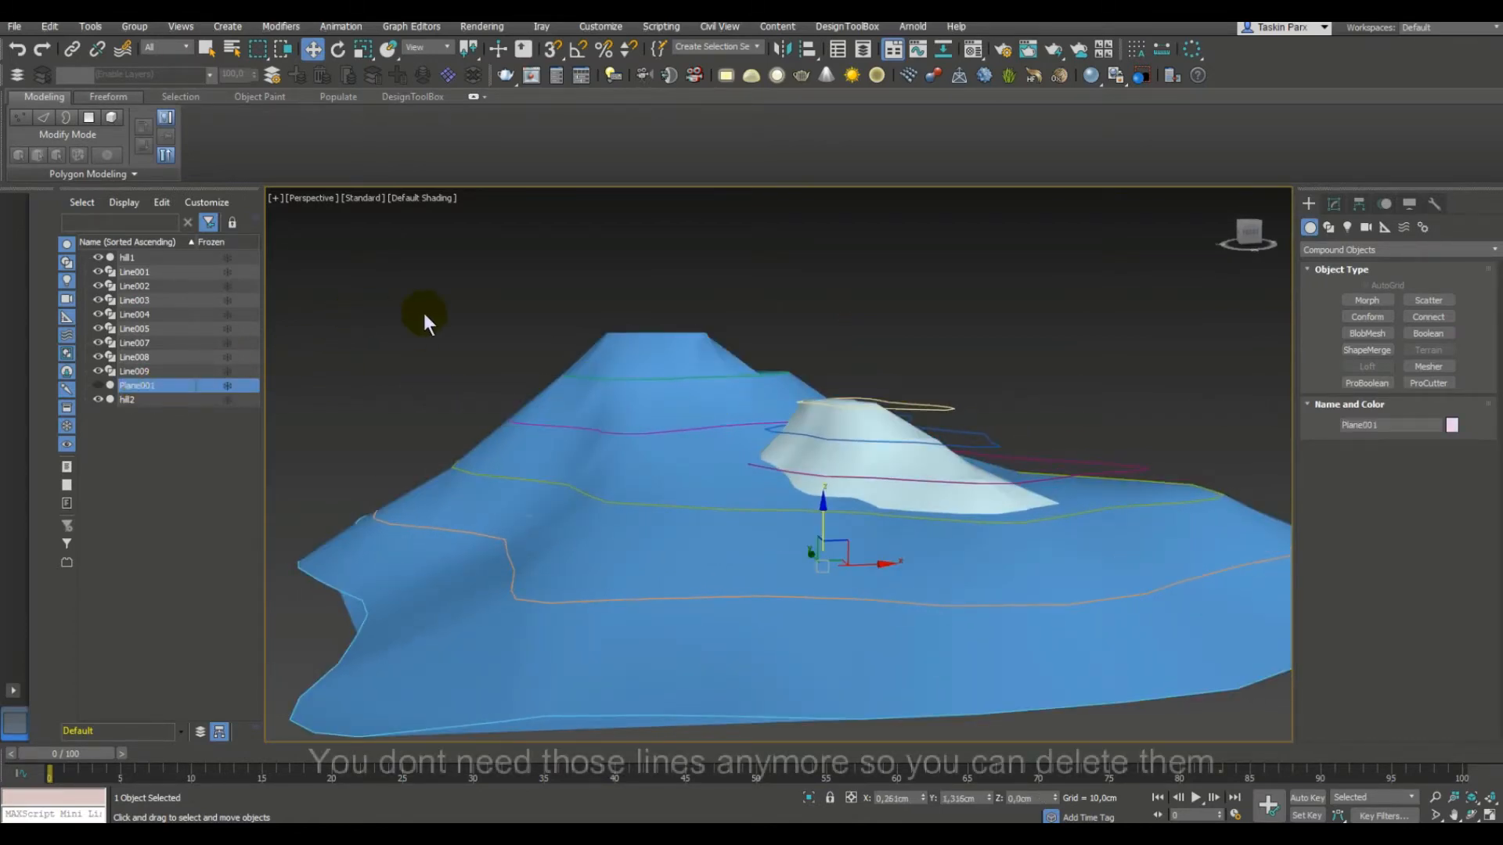
Delete the leftover contour splines Line001 through Line009 from the scene.
{"action": "left_click", "coordinate": [111, 274]}
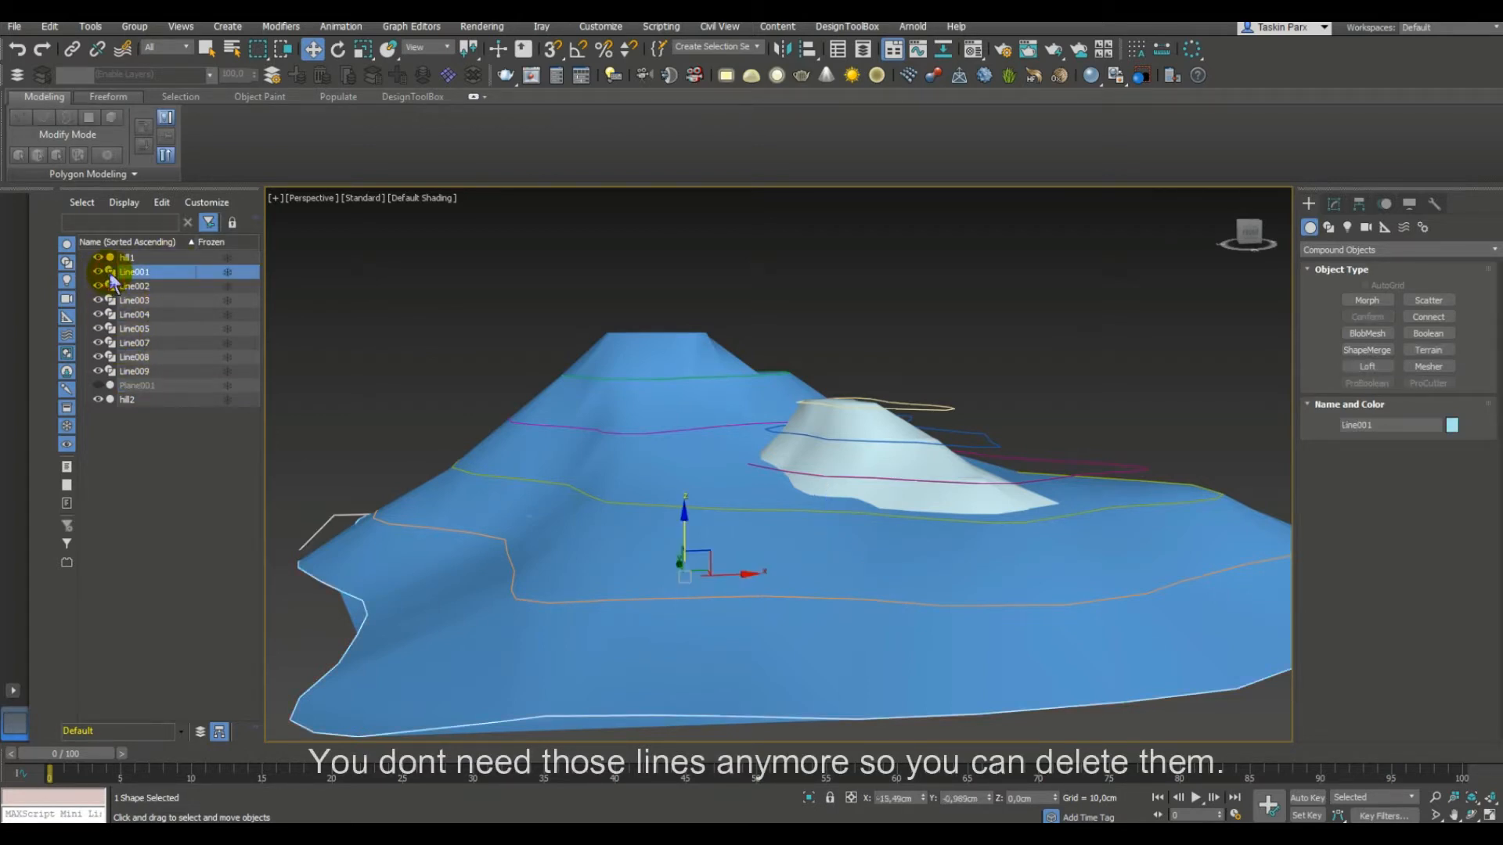
{"action": "key", "text": "shift+Down"}
{"action": "key", "text": "shift+Down"}
{"action": "key", "text": "shift+Down"}
{"action": "key", "text": "shift+Down"}
{"action": "key", "text": "shift+Down"}
{"action": "key", "text": "shift+Down"}
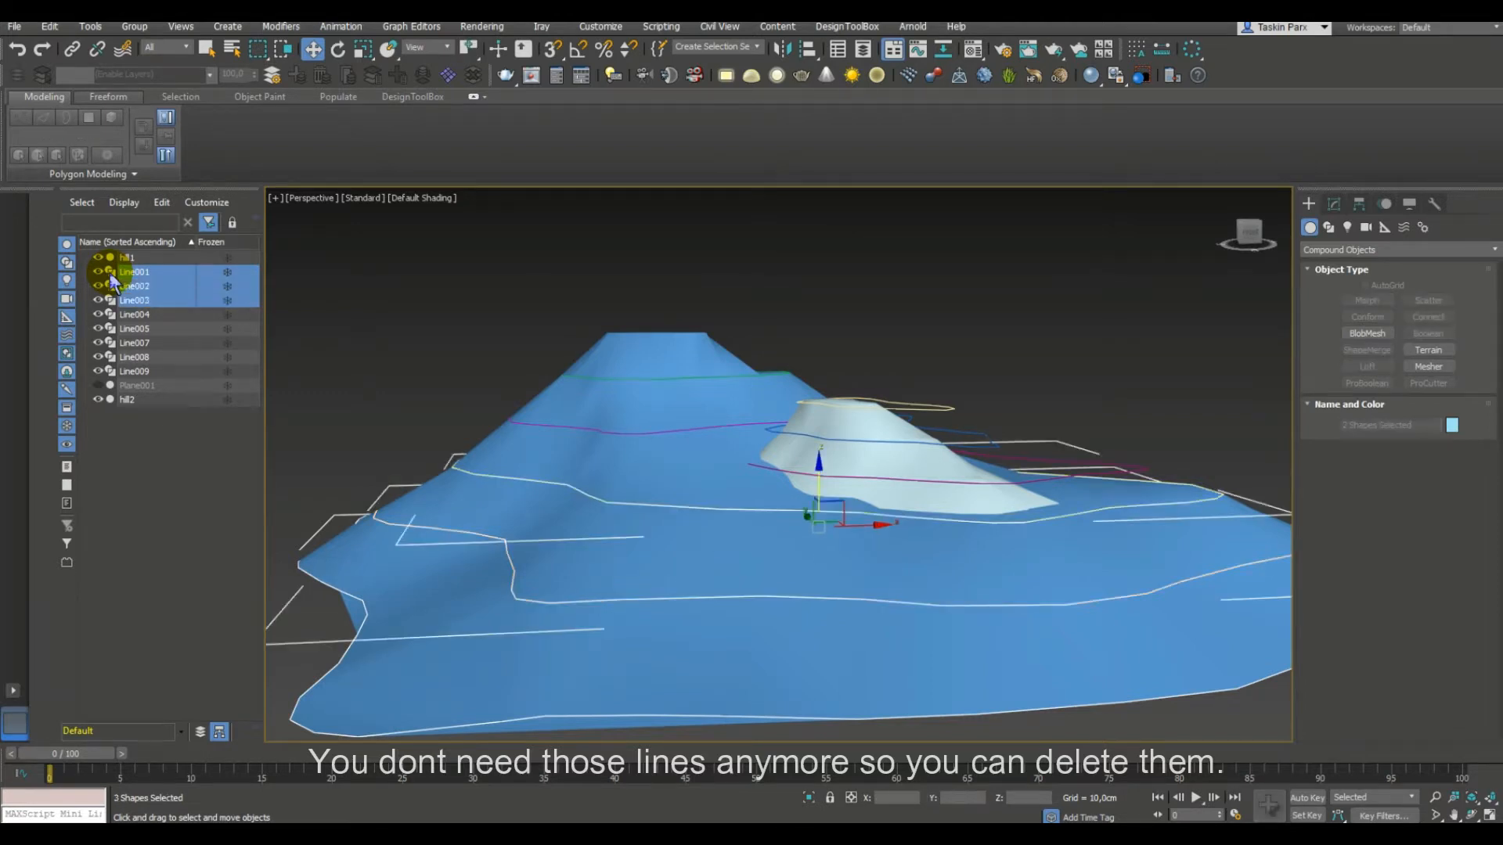
{"action": "key", "text": "shift+Down"}
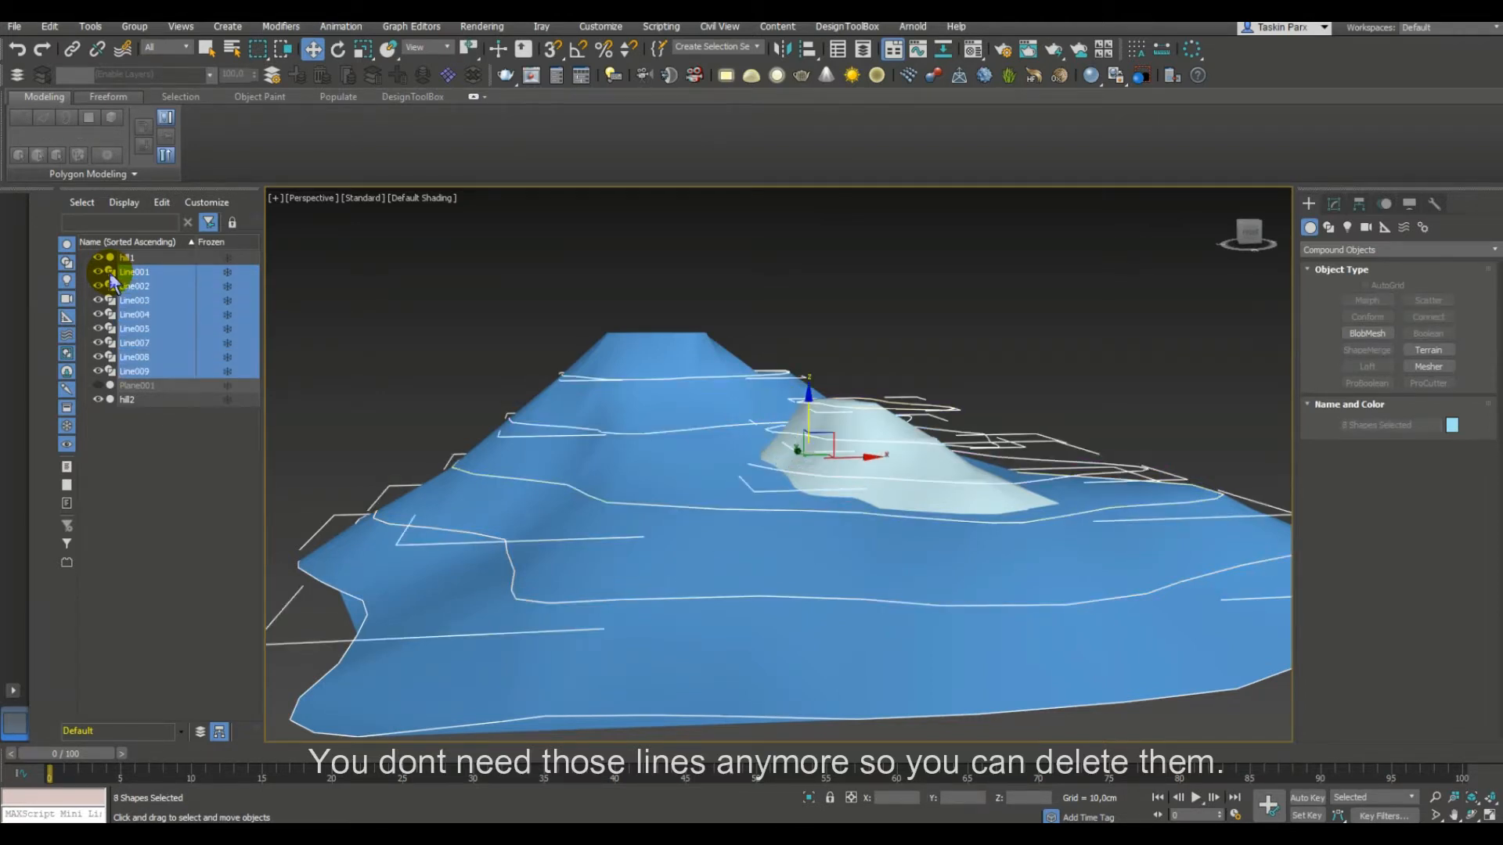
{"action": "right_click", "coordinate": [150, 271]}
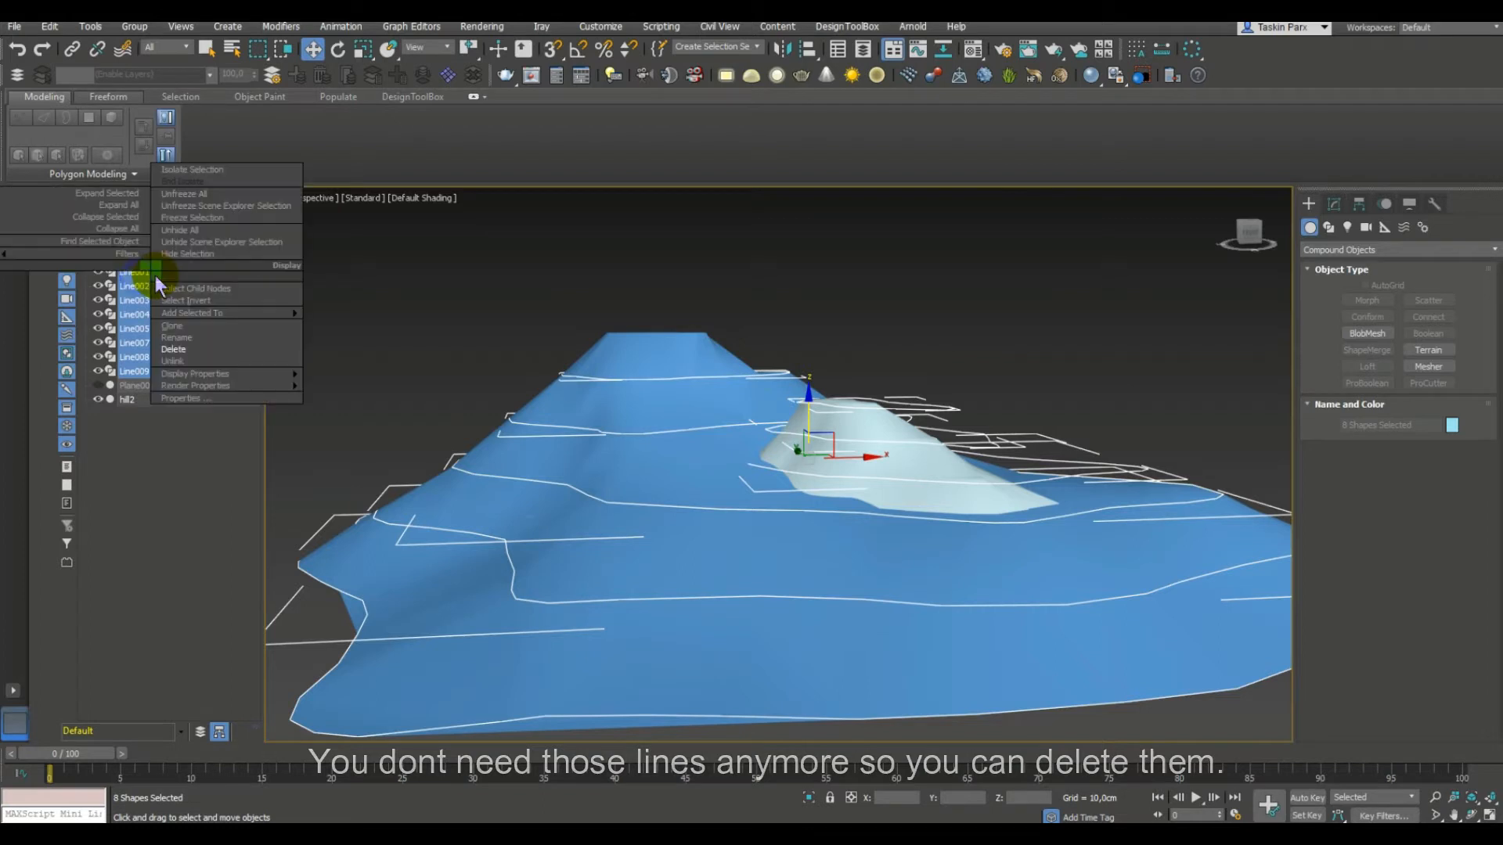
{"action": "left_click", "coordinate": [184, 349]}
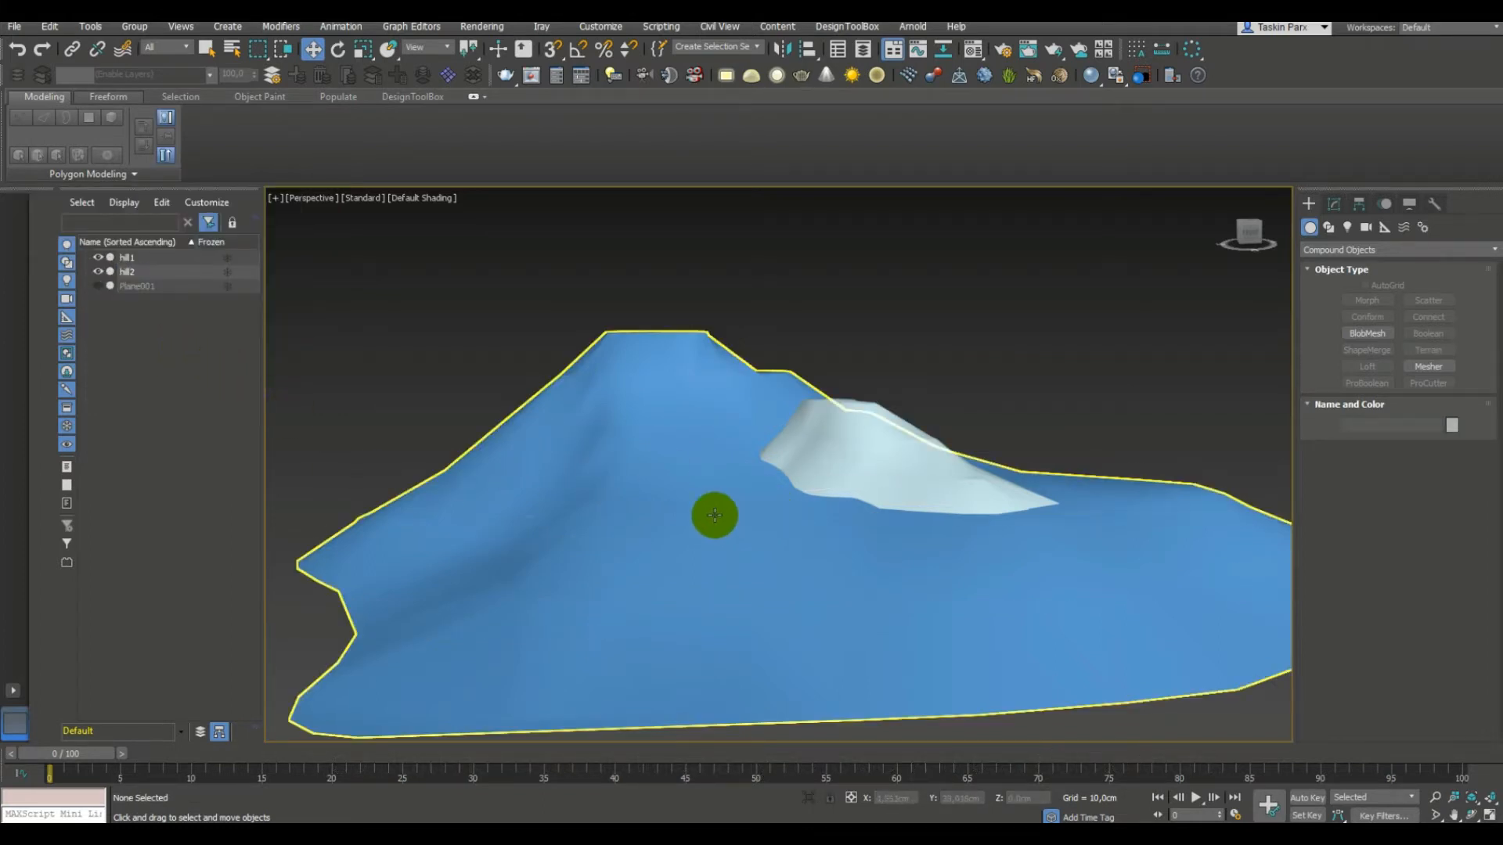
Add a TurboSmooth modifier to hill1, above its Terrain level.
{"action": "middle_click_drag", "start_coordinate": [637, 521], "coordinate": [759, 467], "text": "alt"}
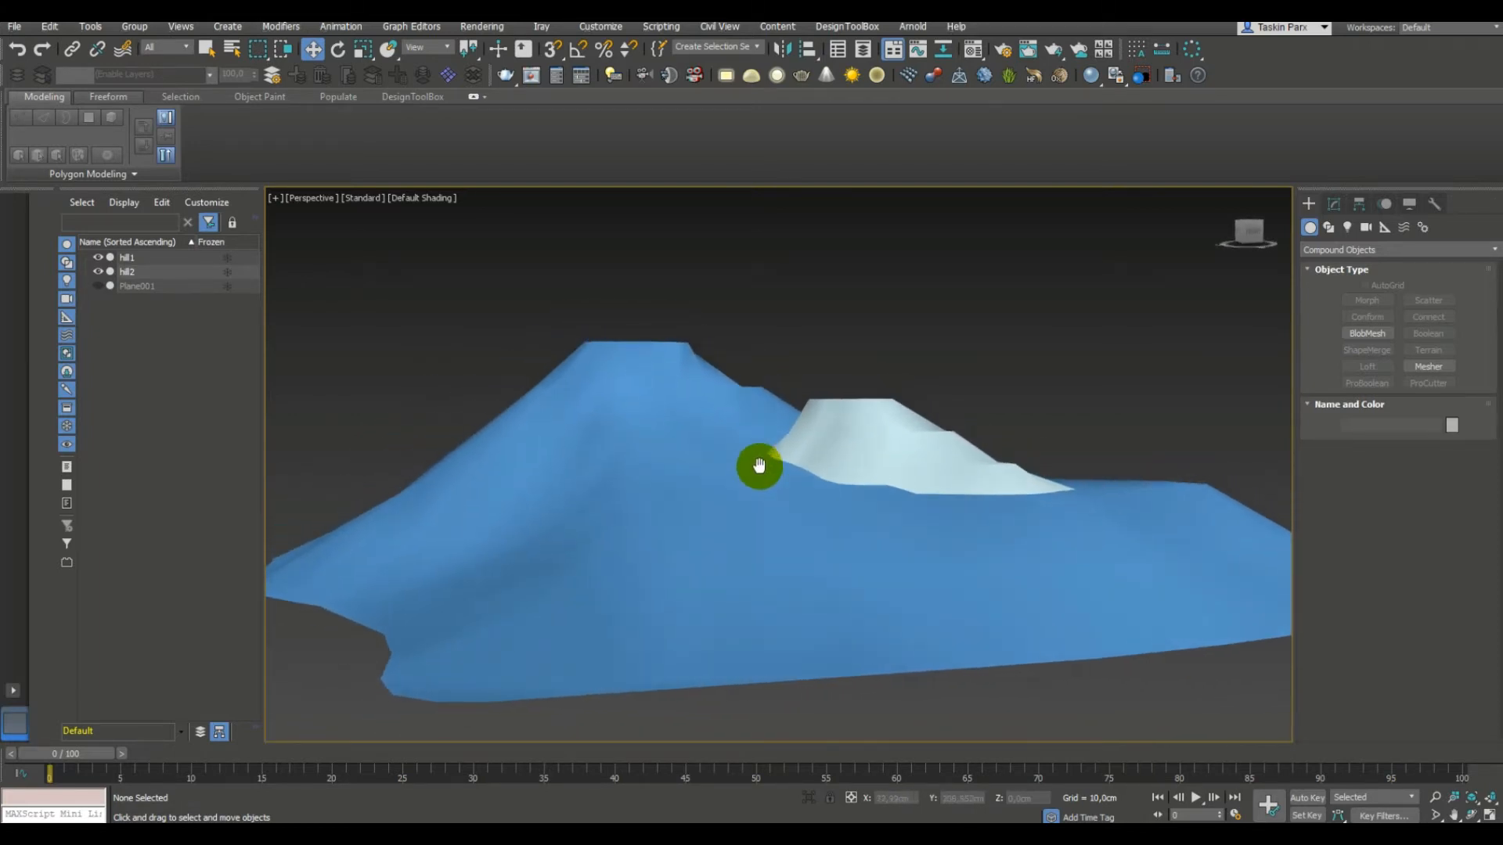
{"action": "left_click", "coordinate": [646, 392]}
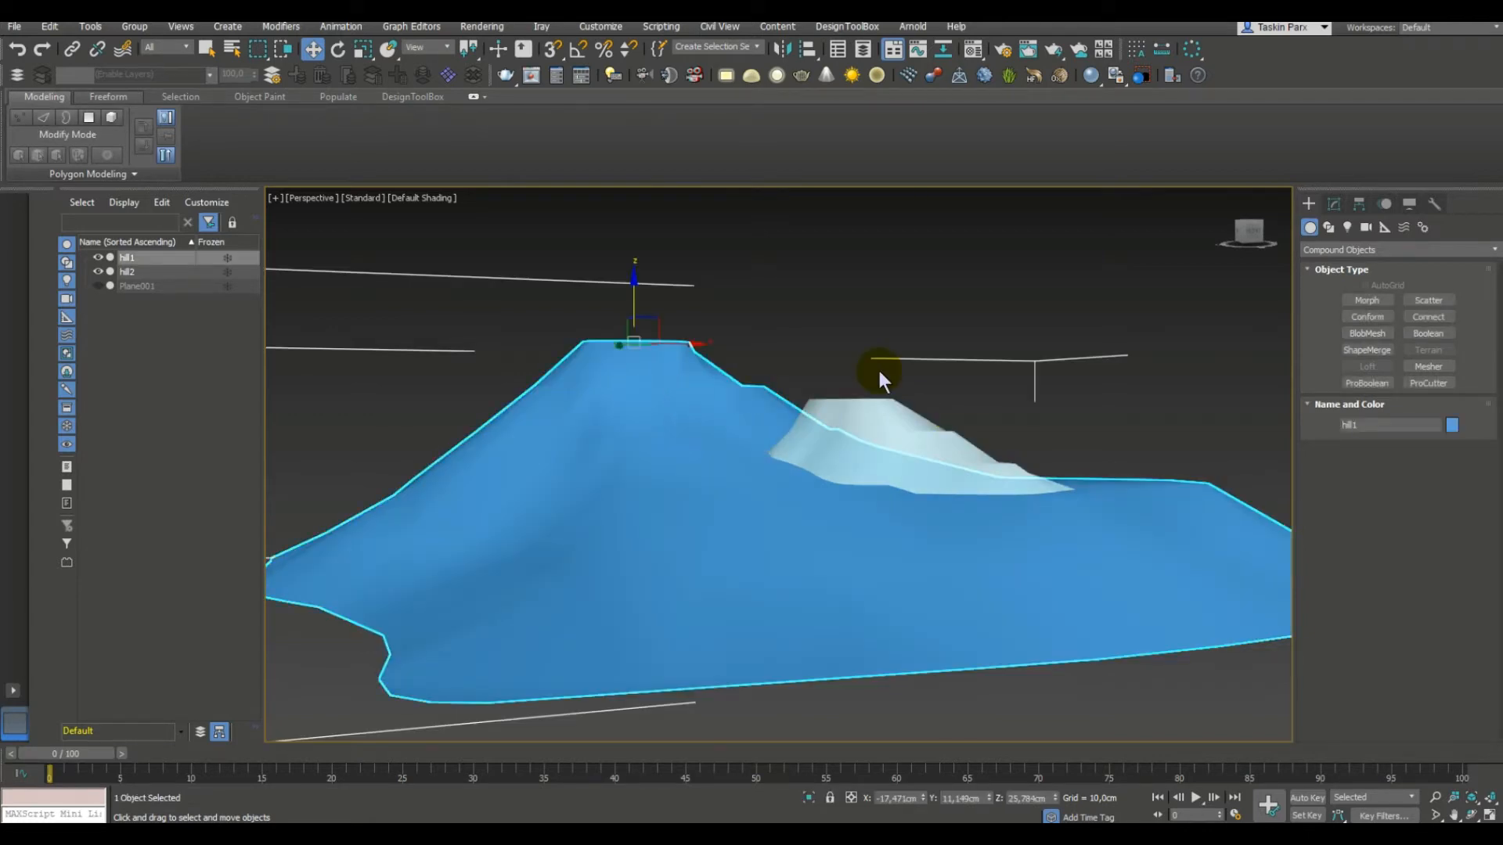
{"action": "left_click", "coordinate": [1336, 202]}
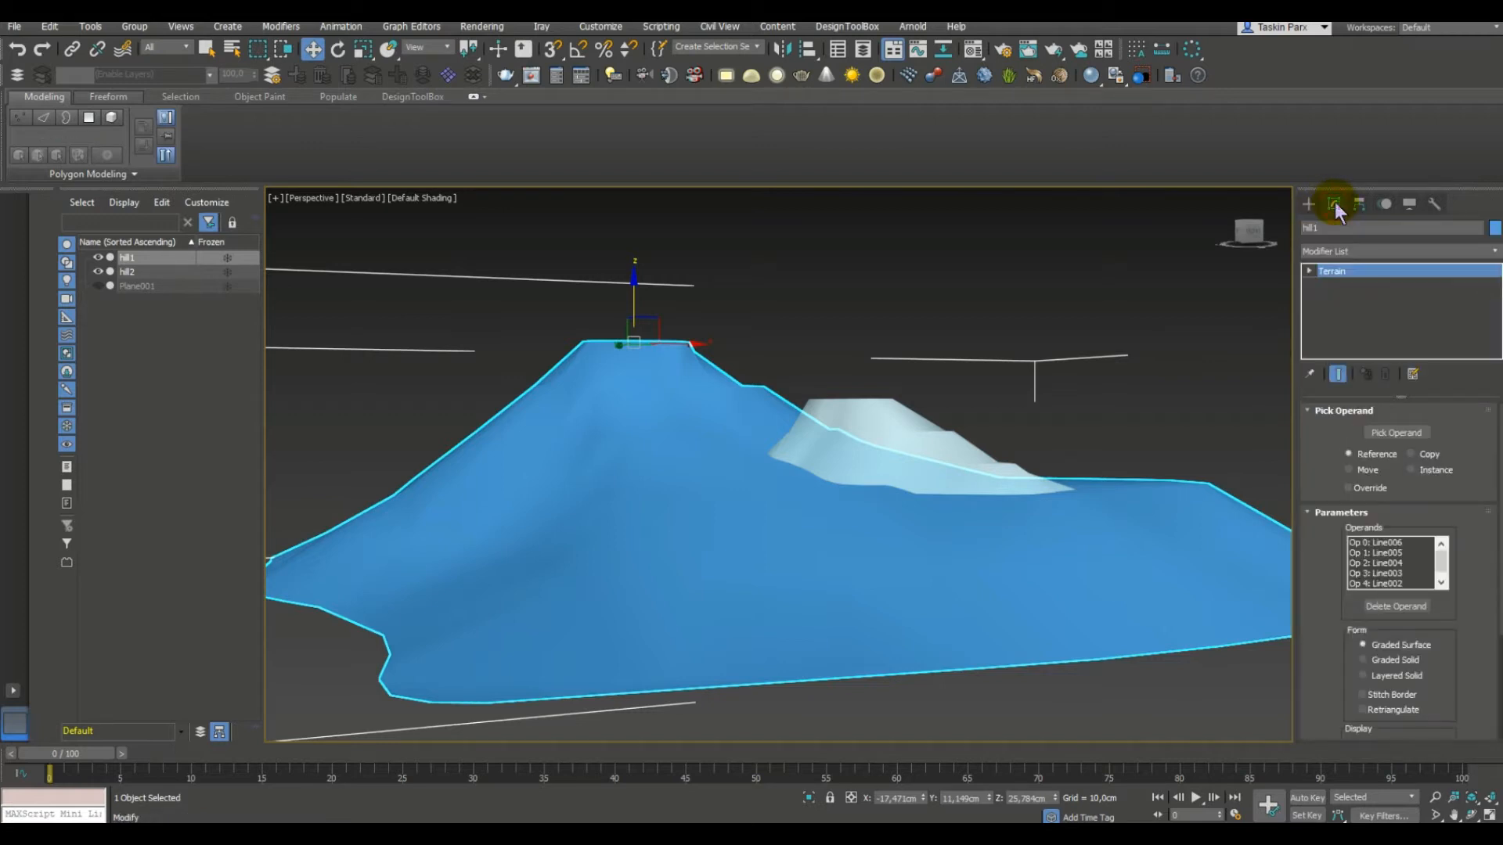
{"action": "left_click", "coordinate": [1354, 252]}
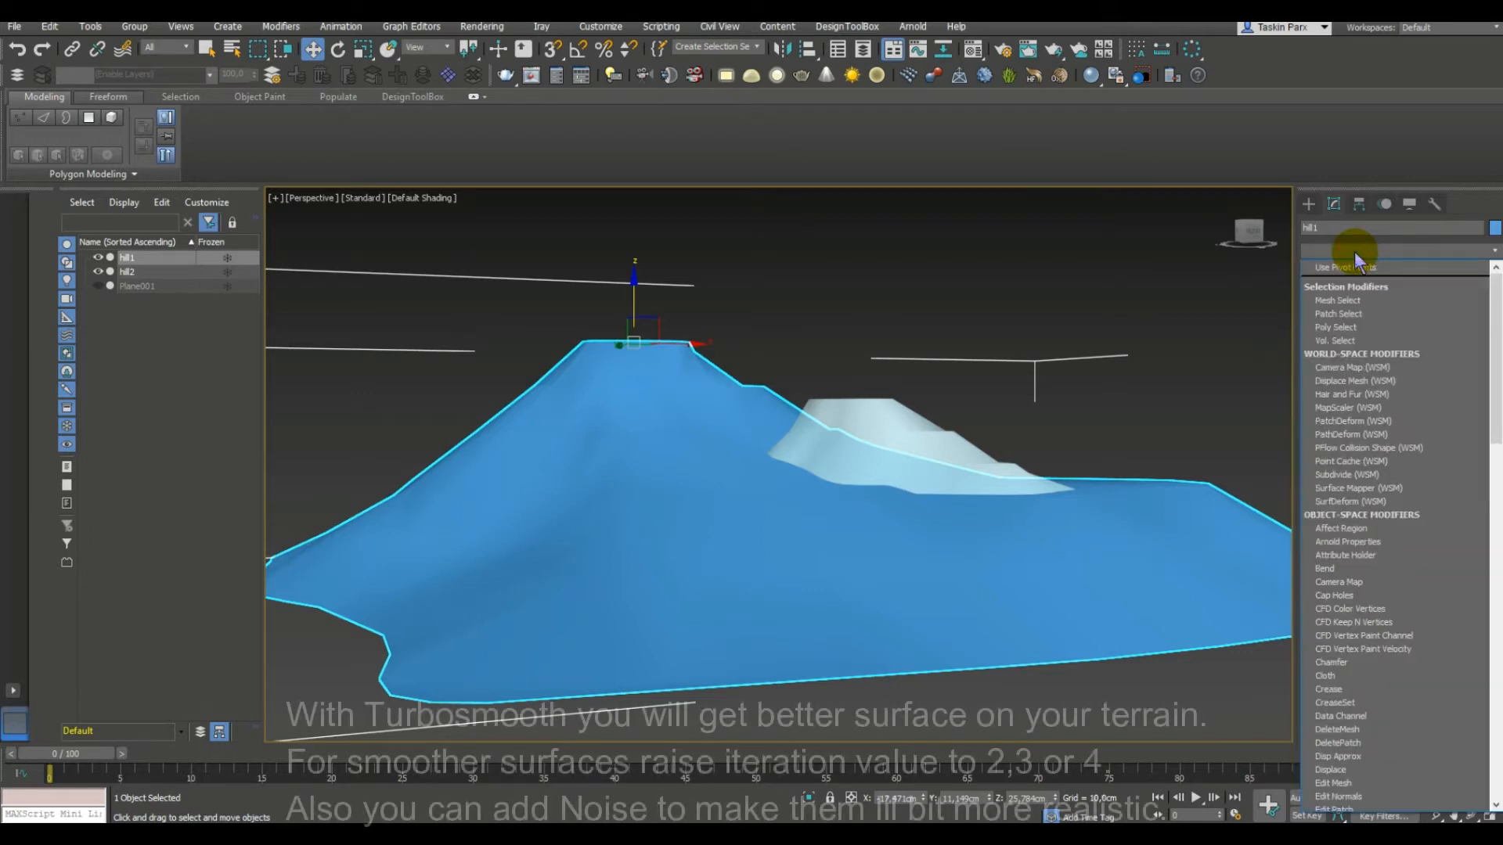
{"action": "key", "text": "t"}
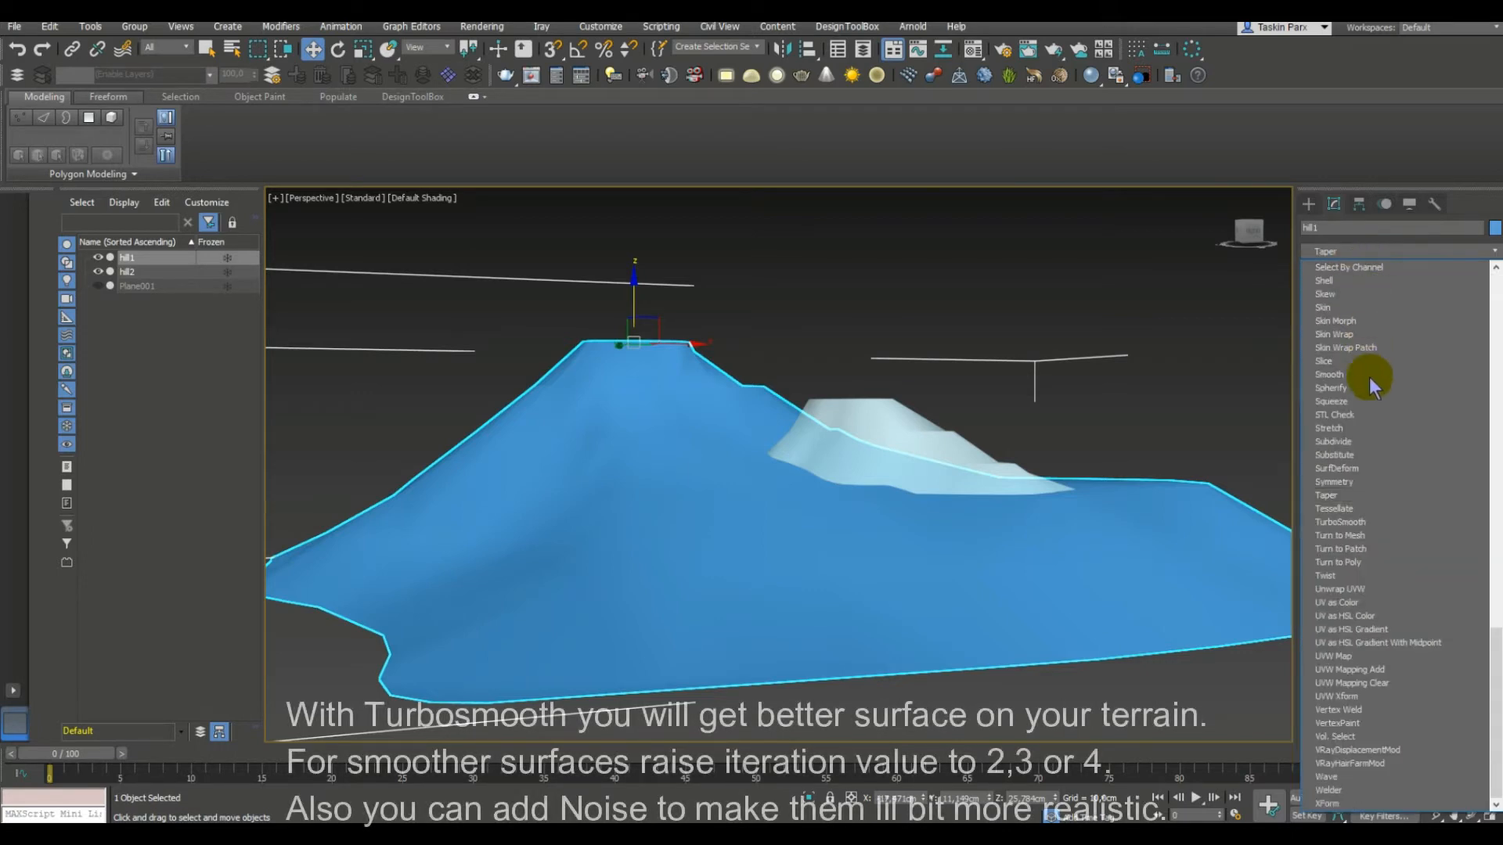
{"action": "left_click", "coordinate": [1340, 522]}
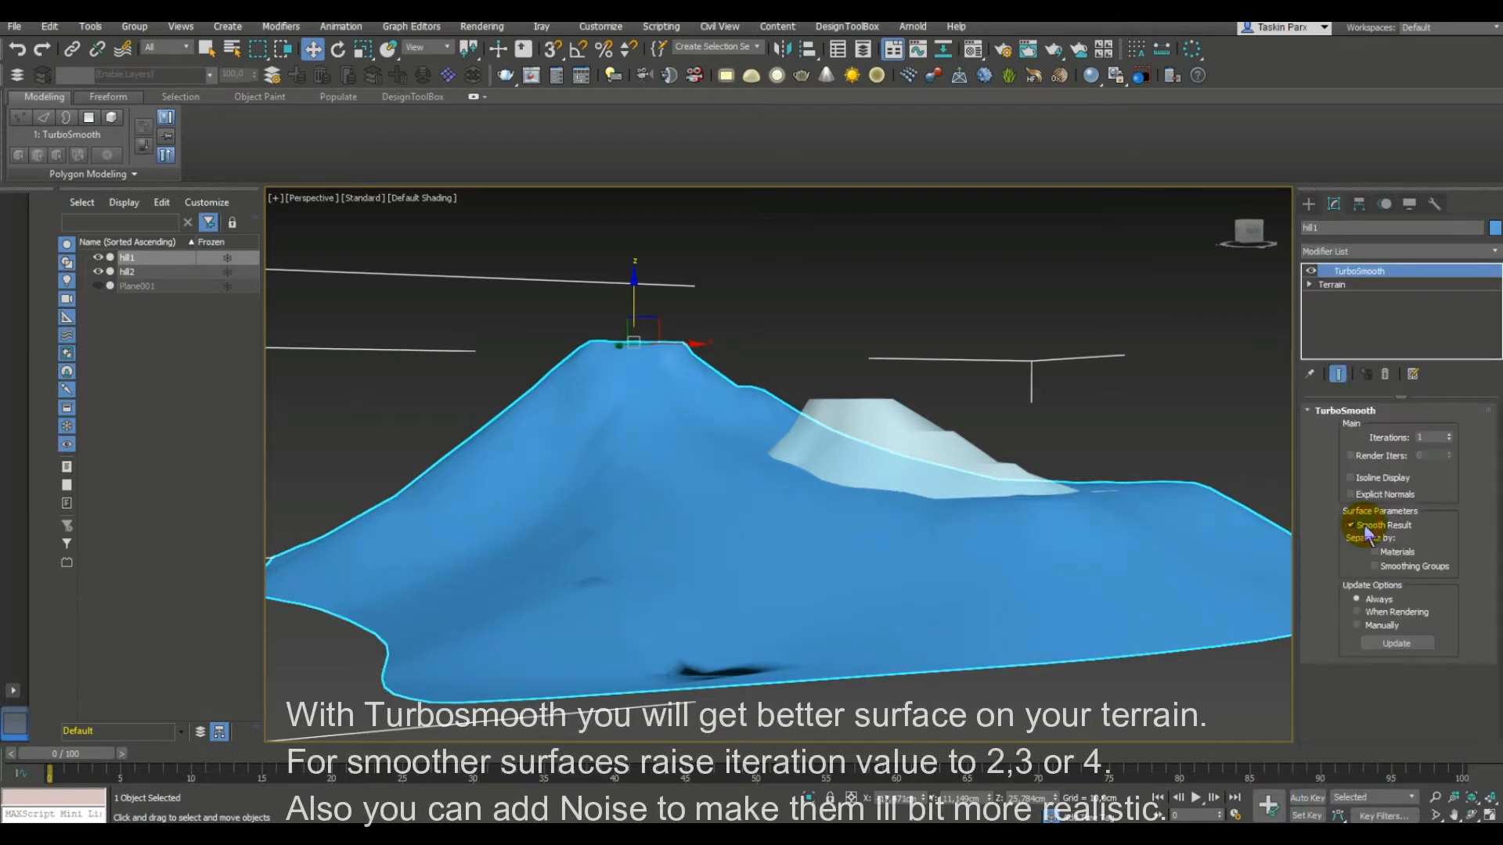
Add a TurboSmooth modifier to hill2 and deselect it.
{"action": "left_click", "coordinate": [916, 447]}
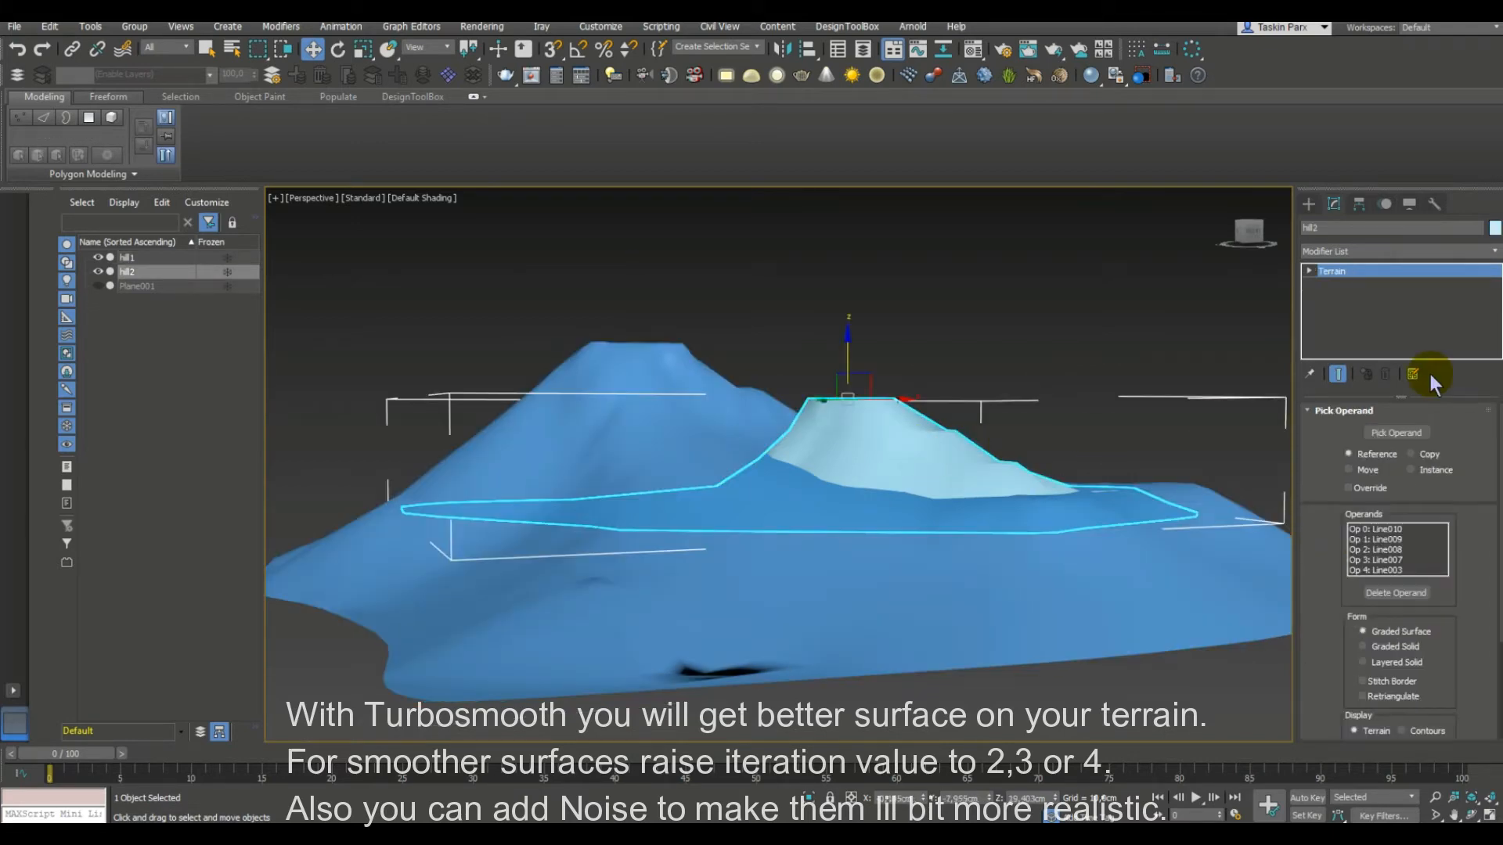
{"action": "left_click", "coordinate": [1397, 252]}
{"action": "key", "text": "t"}
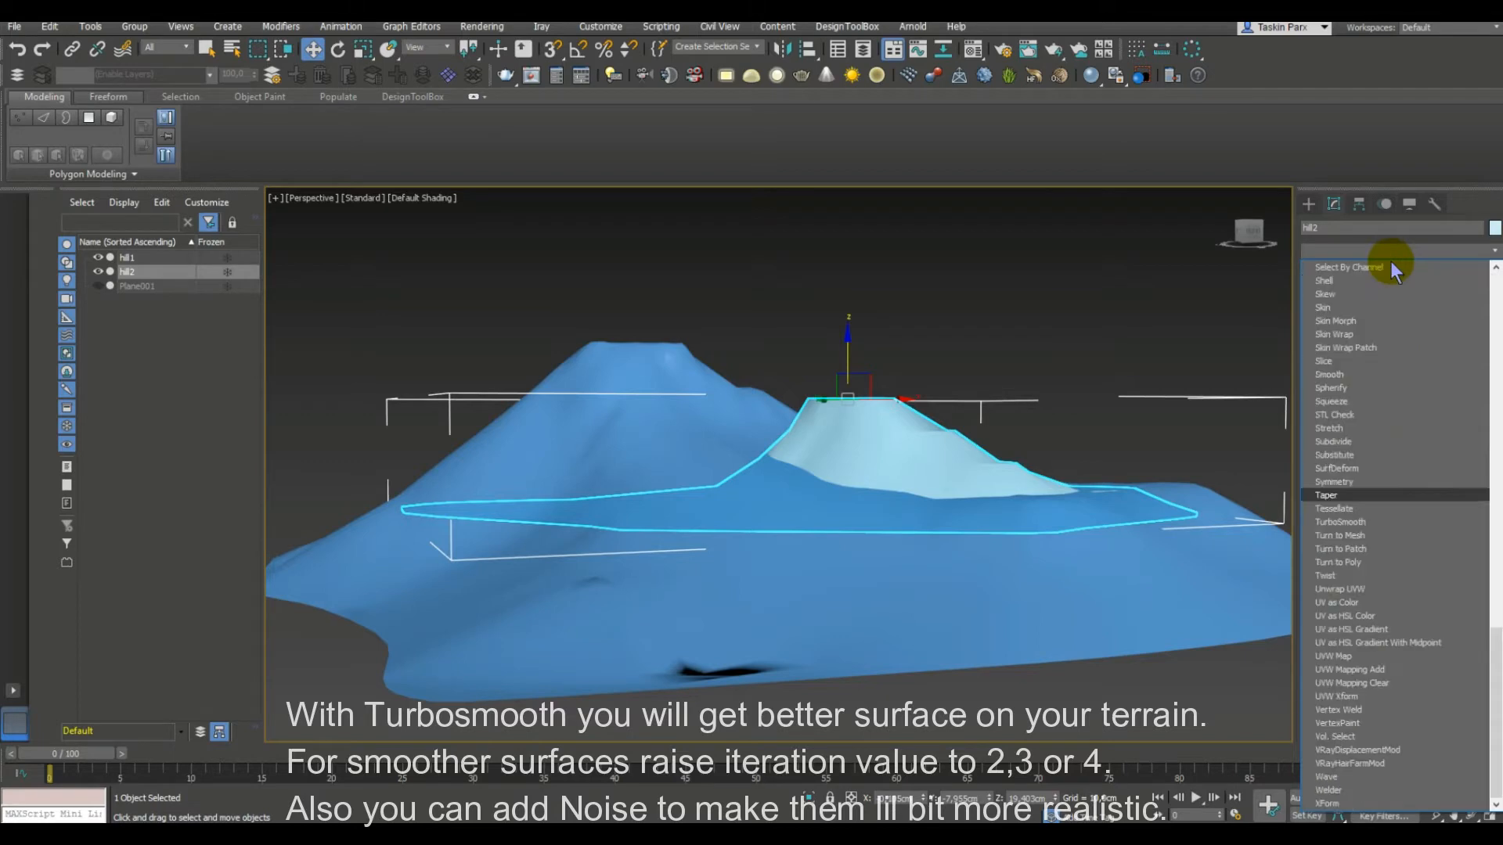
{"action": "left_click", "coordinate": [1372, 520]}
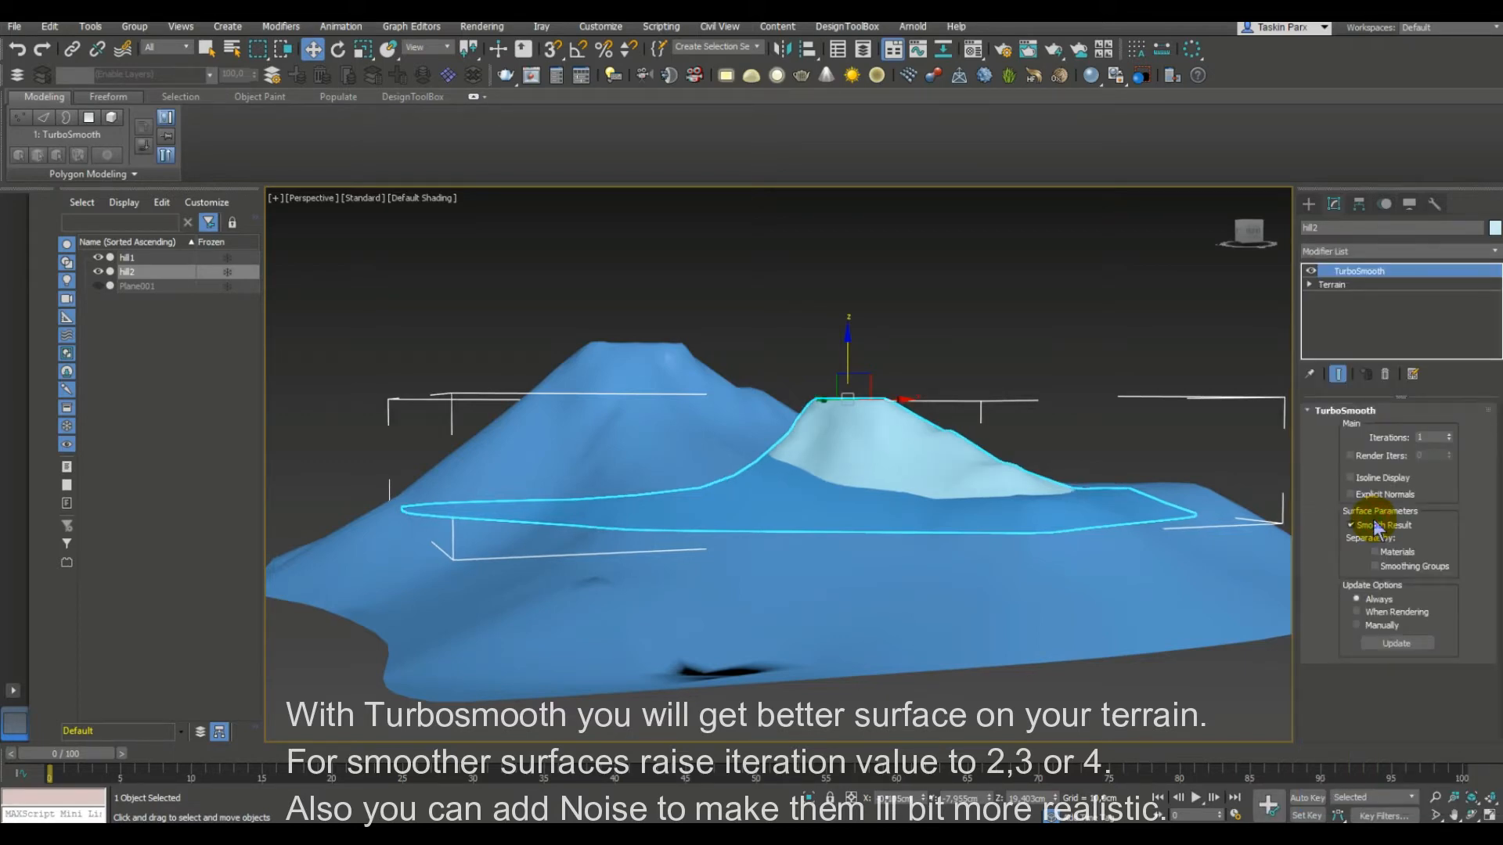
{"action": "left_click", "coordinate": [1085, 307]}
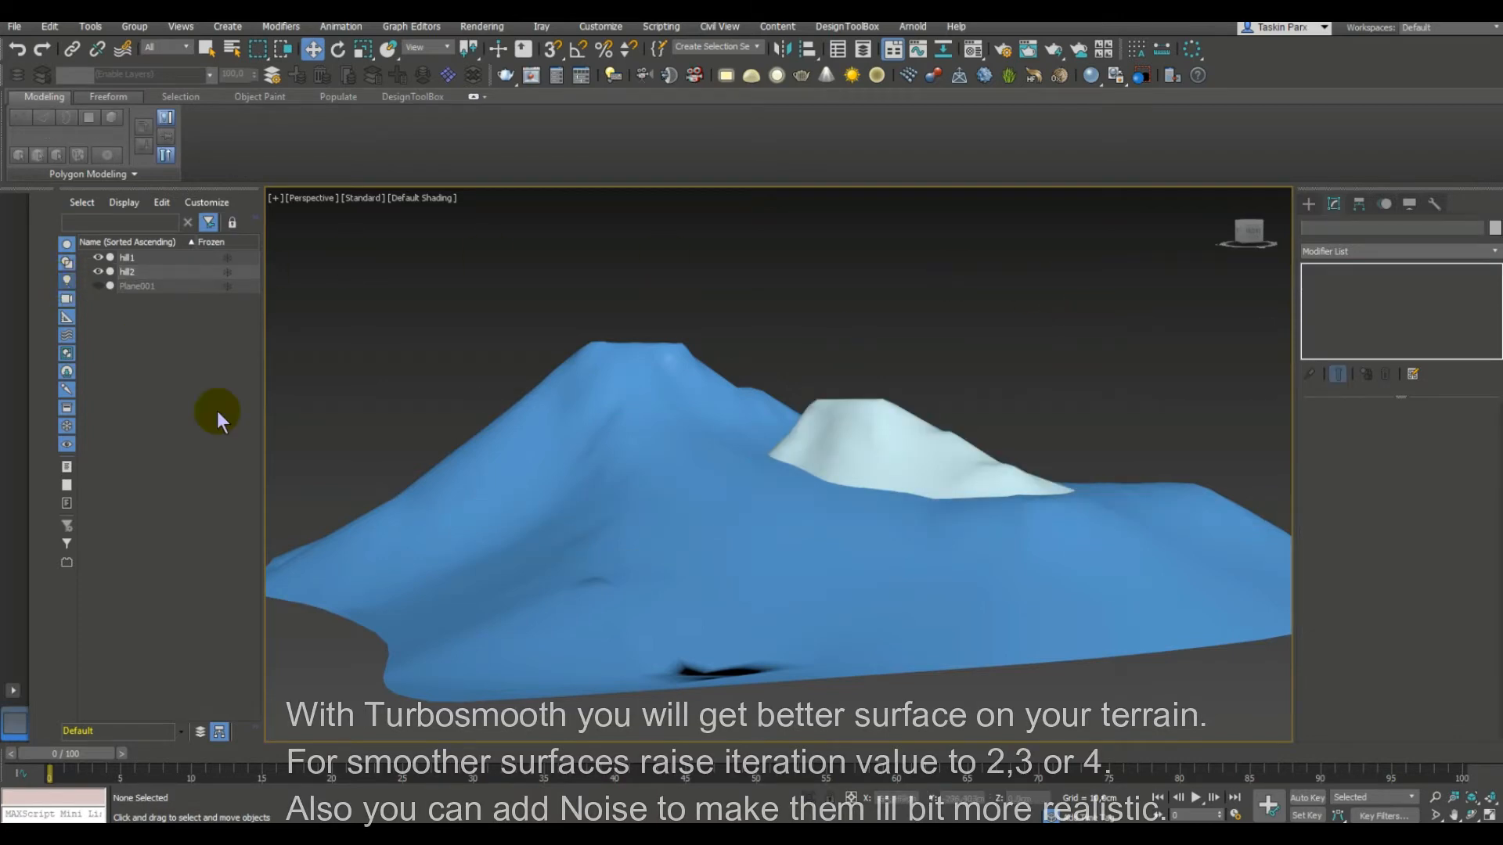
Load stonerock.jpg from the desktop as a Bitmap diffuse map for the first sample material, 01 - Default.
{"action": "mouse_move", "coordinate": [788, 460]}
{"action": "middle_mouse_down", "text": "alt"}
{"action": "mouse_move", "coordinate": [751, 475]}
{"action": "mouse_move", "coordinate": [751, 501]}
{"action": "mouse_move", "coordinate": [791, 473]}
{"action": "mouse_move", "coordinate": [828, 492]}
{"action": "mouse_move", "coordinate": [809, 459]}
{"action": "middle_mouse_up", "text": "alt"}
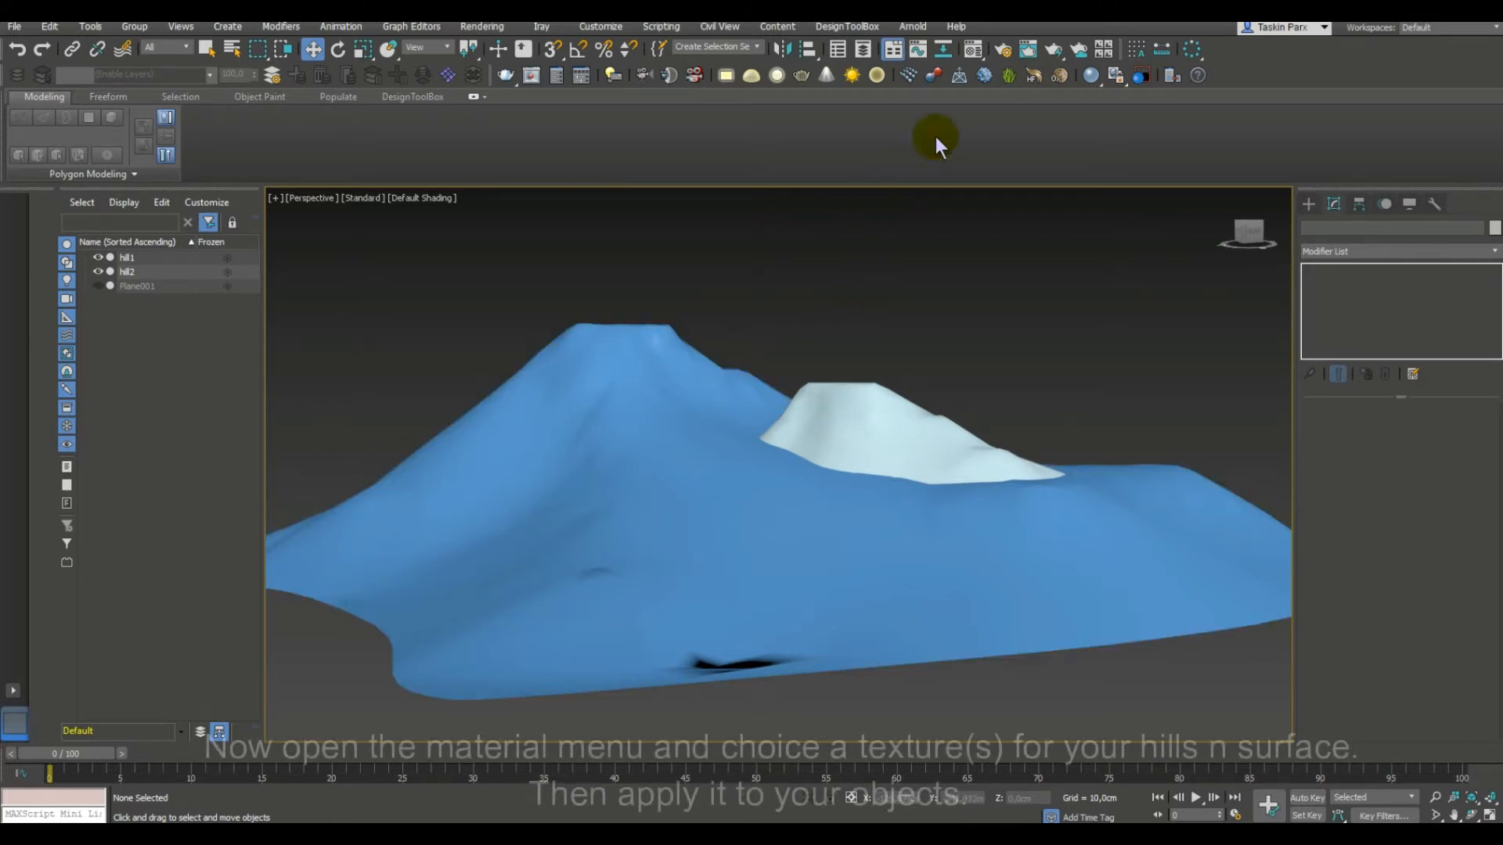
{"action": "left_click", "coordinate": [974, 49]}
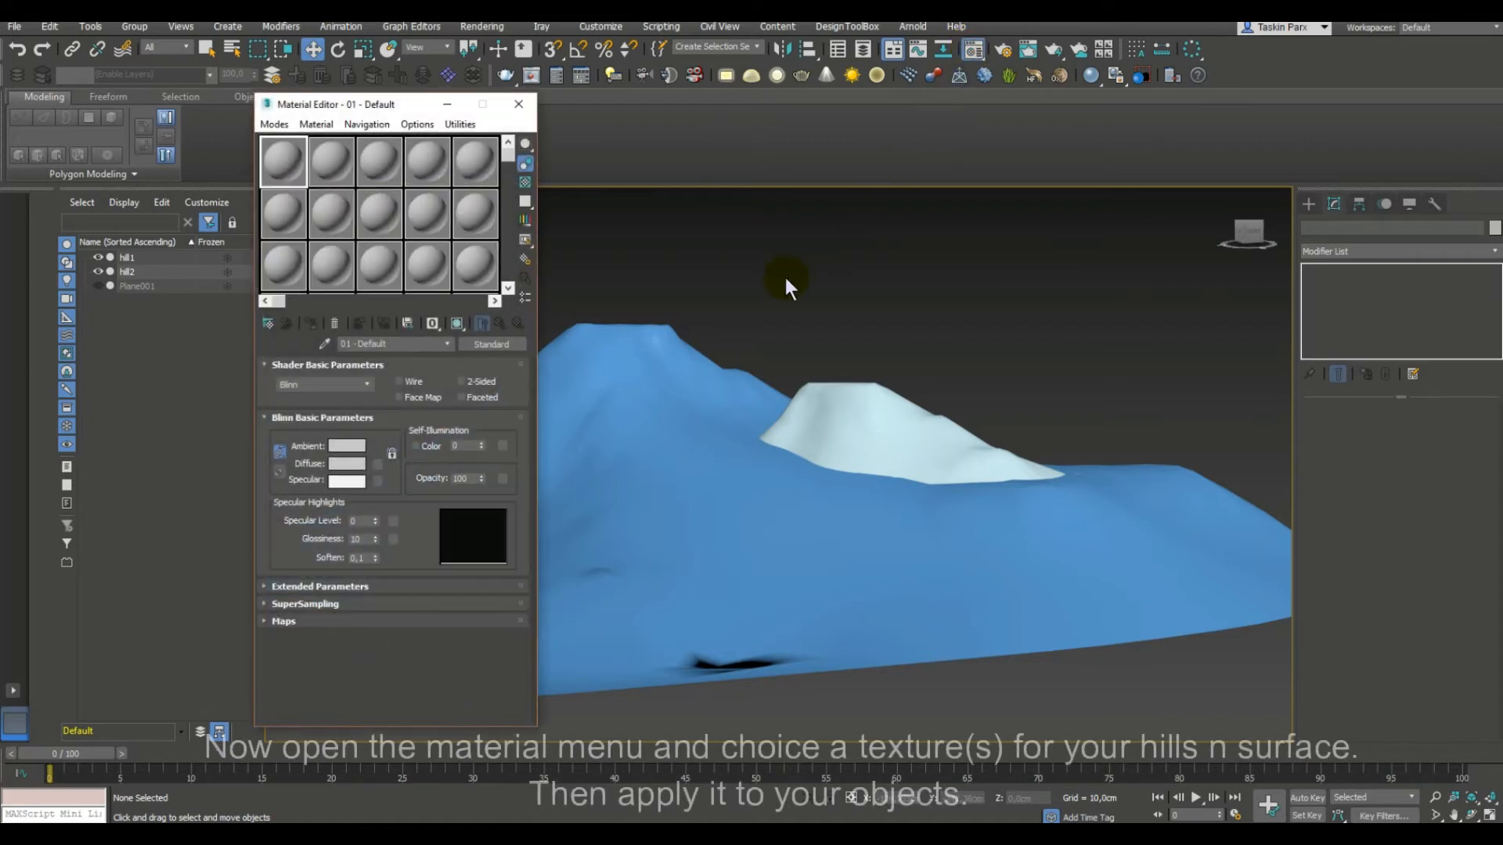
{"action": "left_click", "coordinate": [280, 165]}
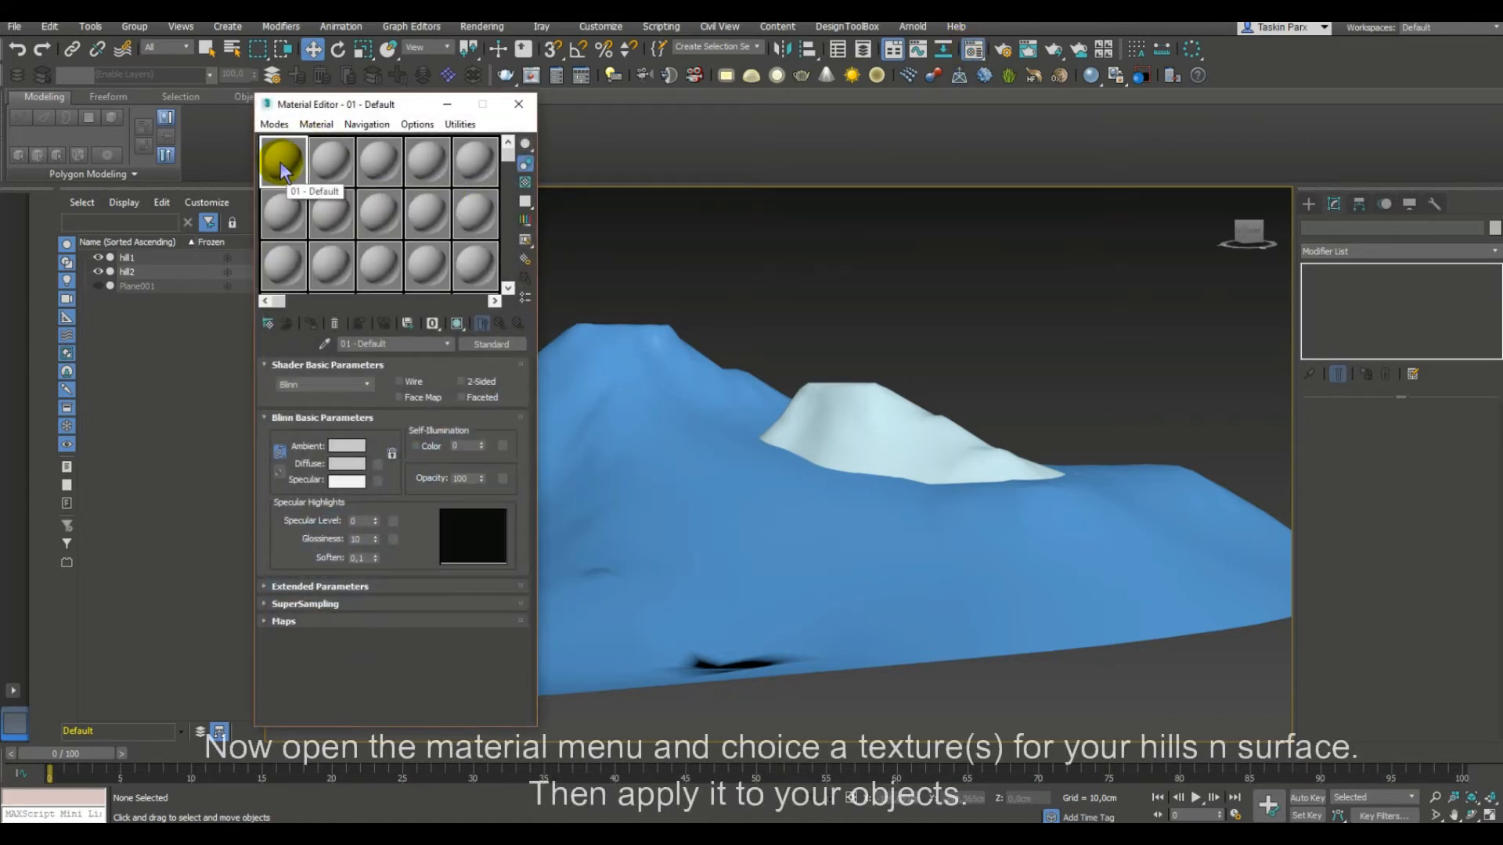
{"action": "left_click", "coordinate": [378, 464]}
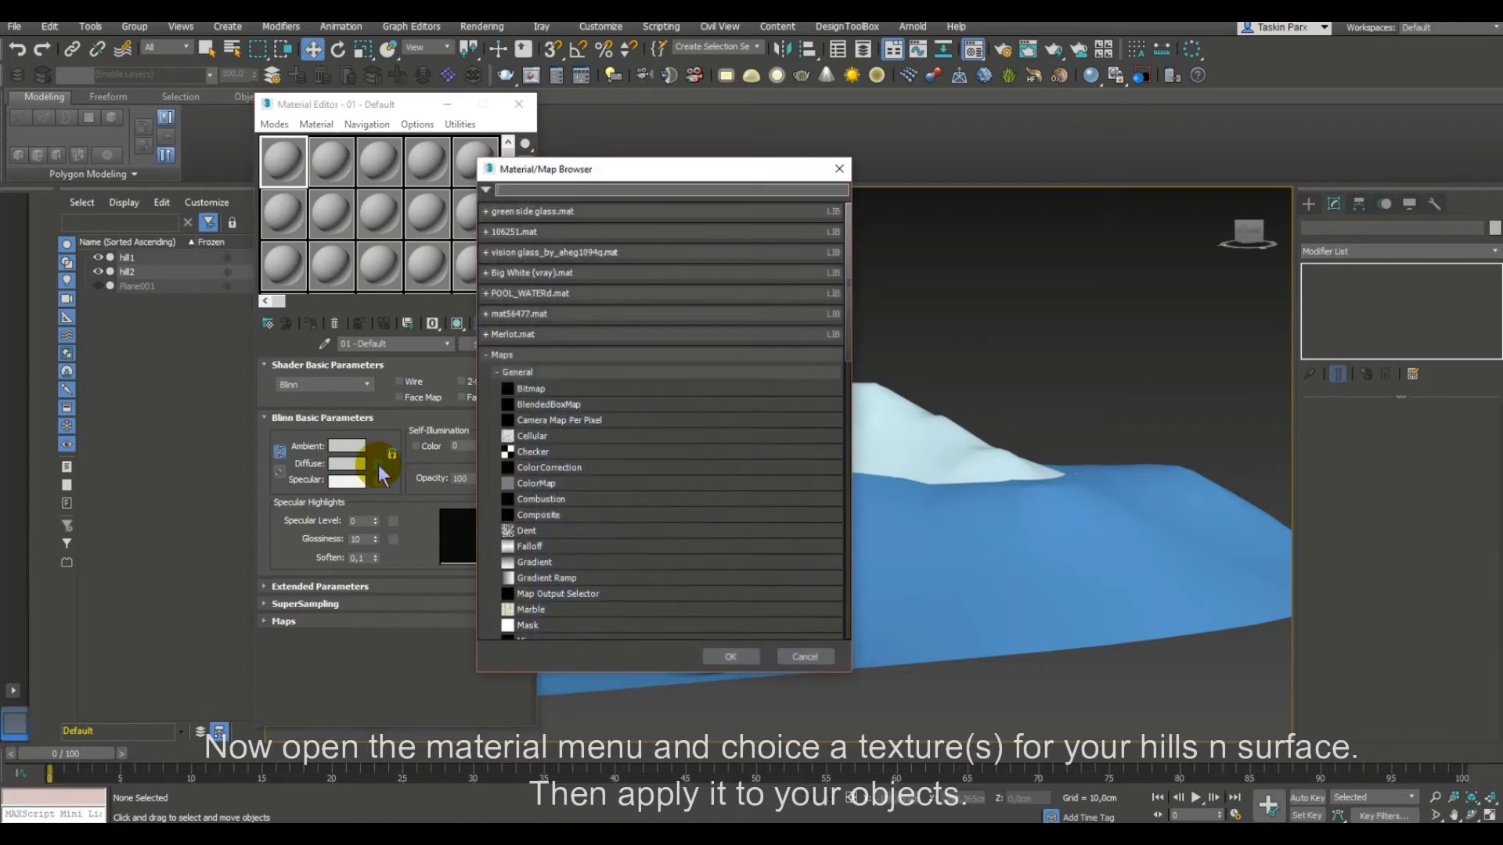
{"action": "left_click", "coordinate": [540, 392]}
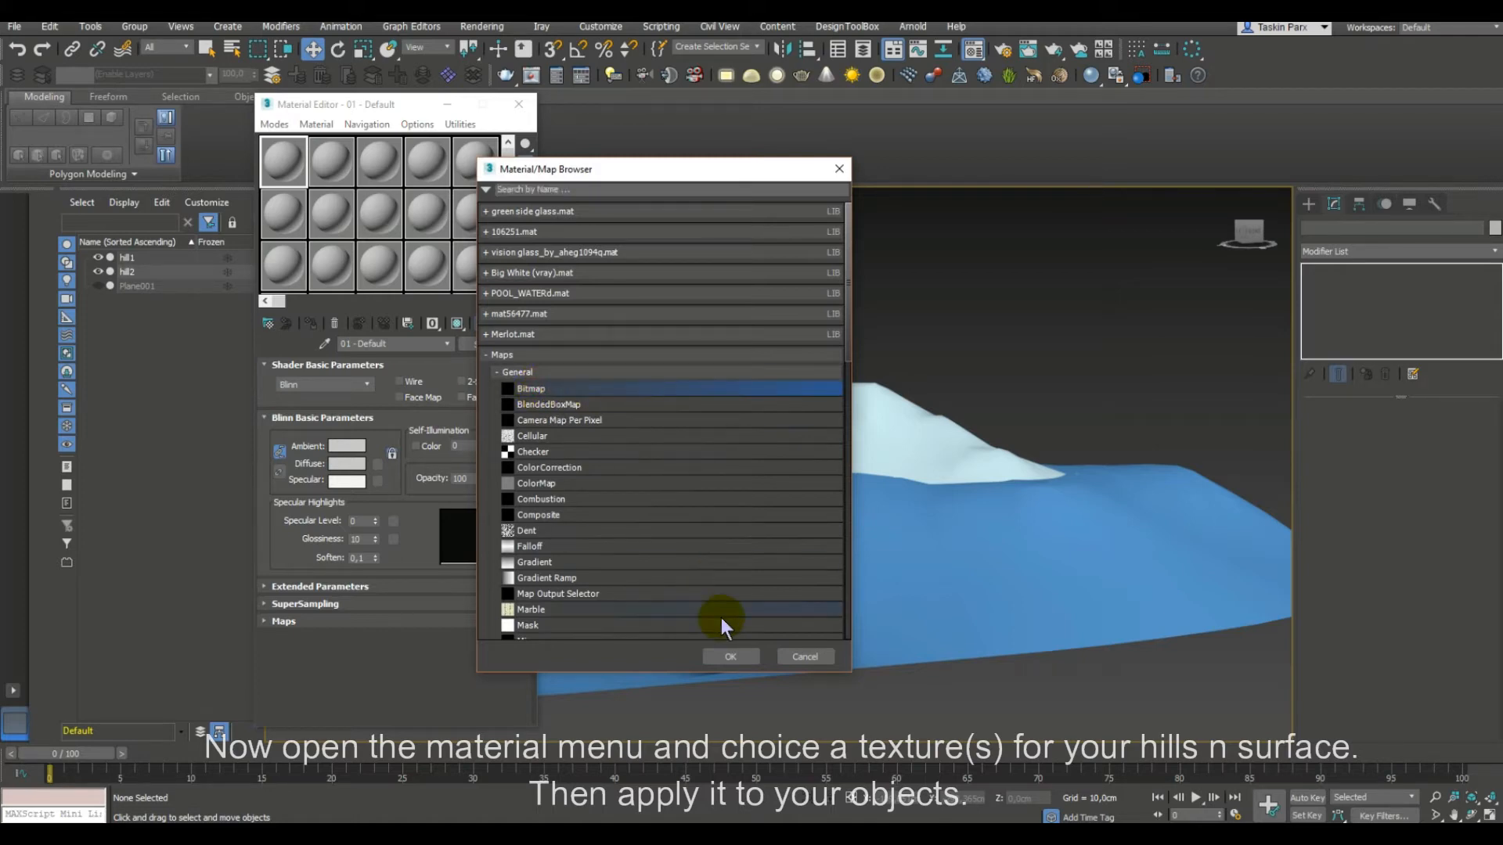
{"action": "left_click", "coordinate": [724, 655]}
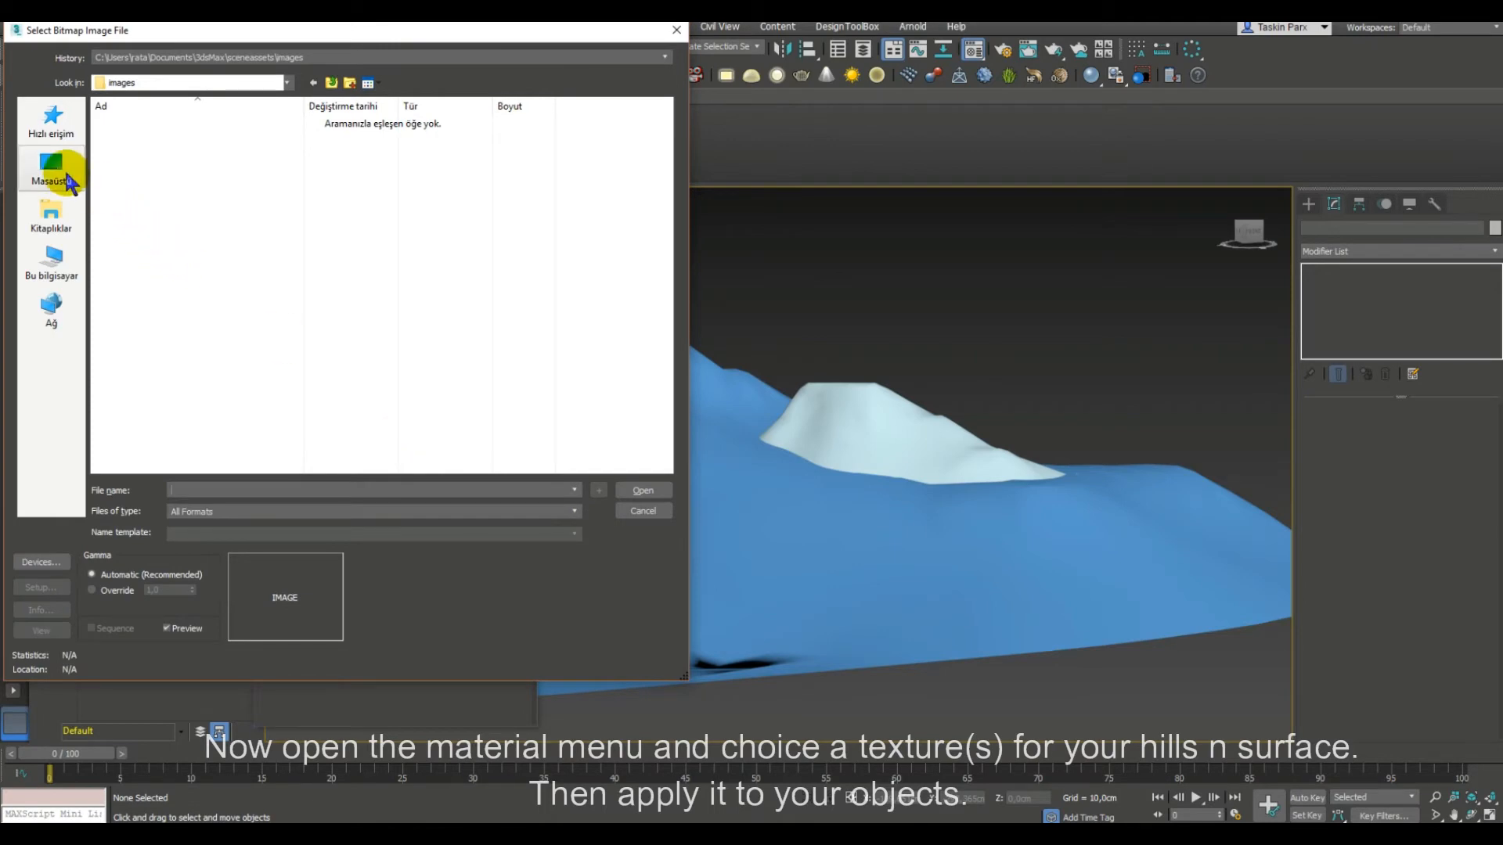
{"action": "left_click", "coordinate": [68, 182]}
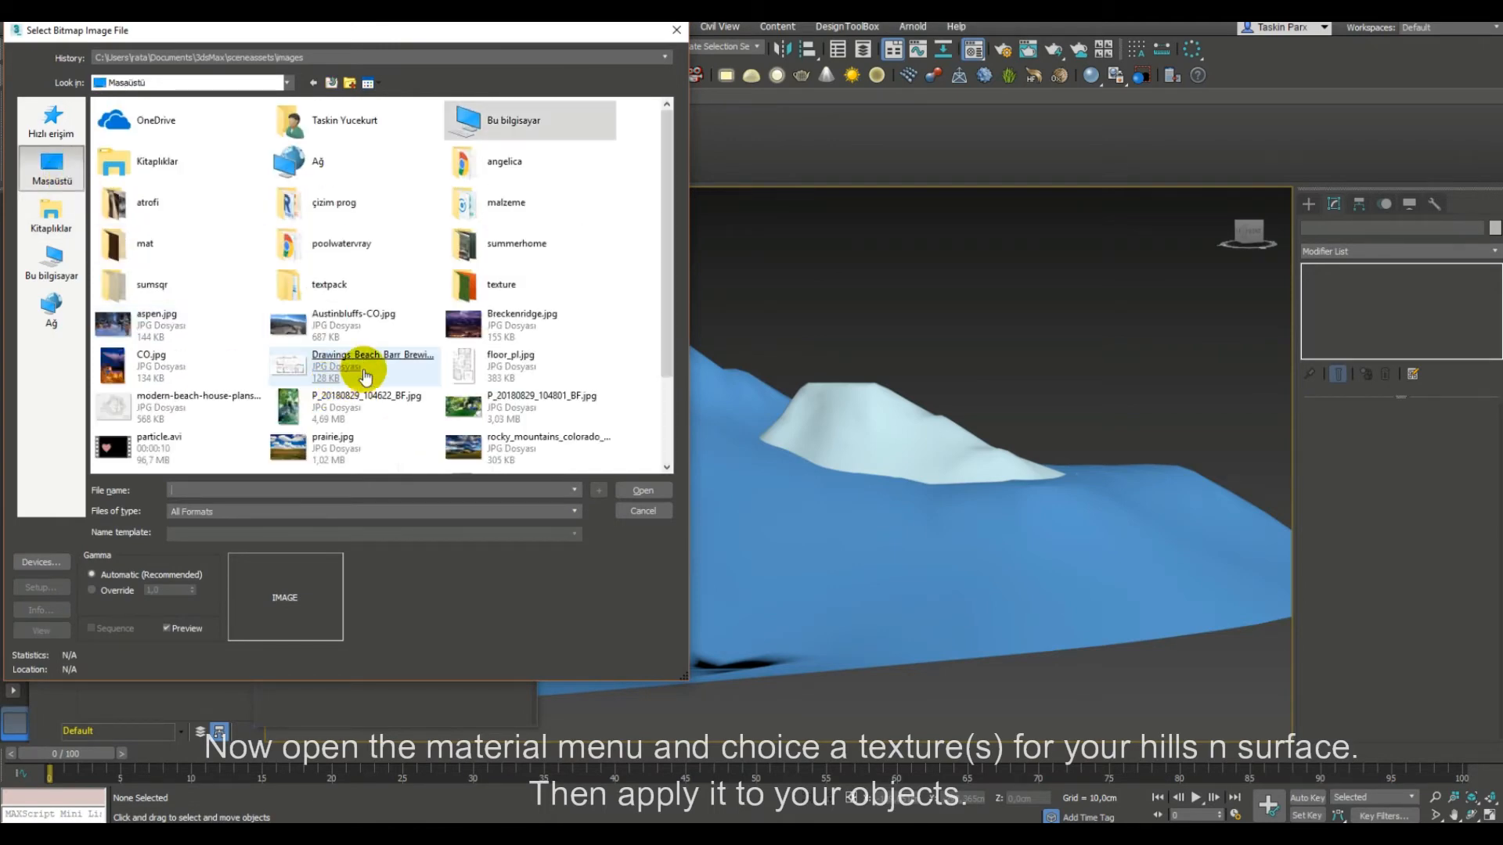
{"action": "scroll", "coordinate": [436, 358], "scroll_direction": "down", "scroll_amount": 2}
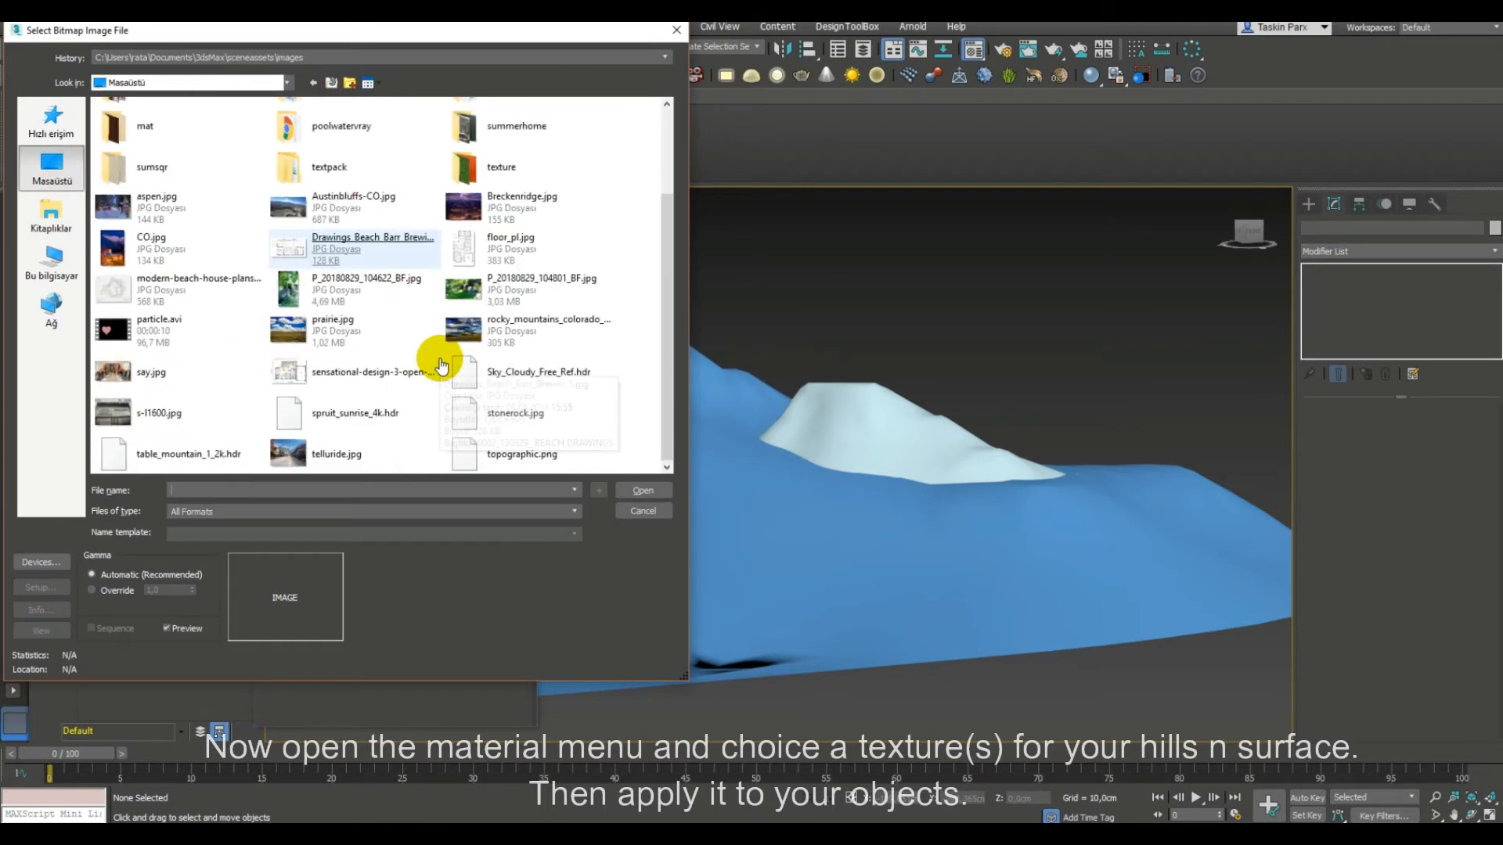
{"action": "left_click", "coordinate": [487, 419]}
{"action": "double_click", "coordinate": [508, 415]}
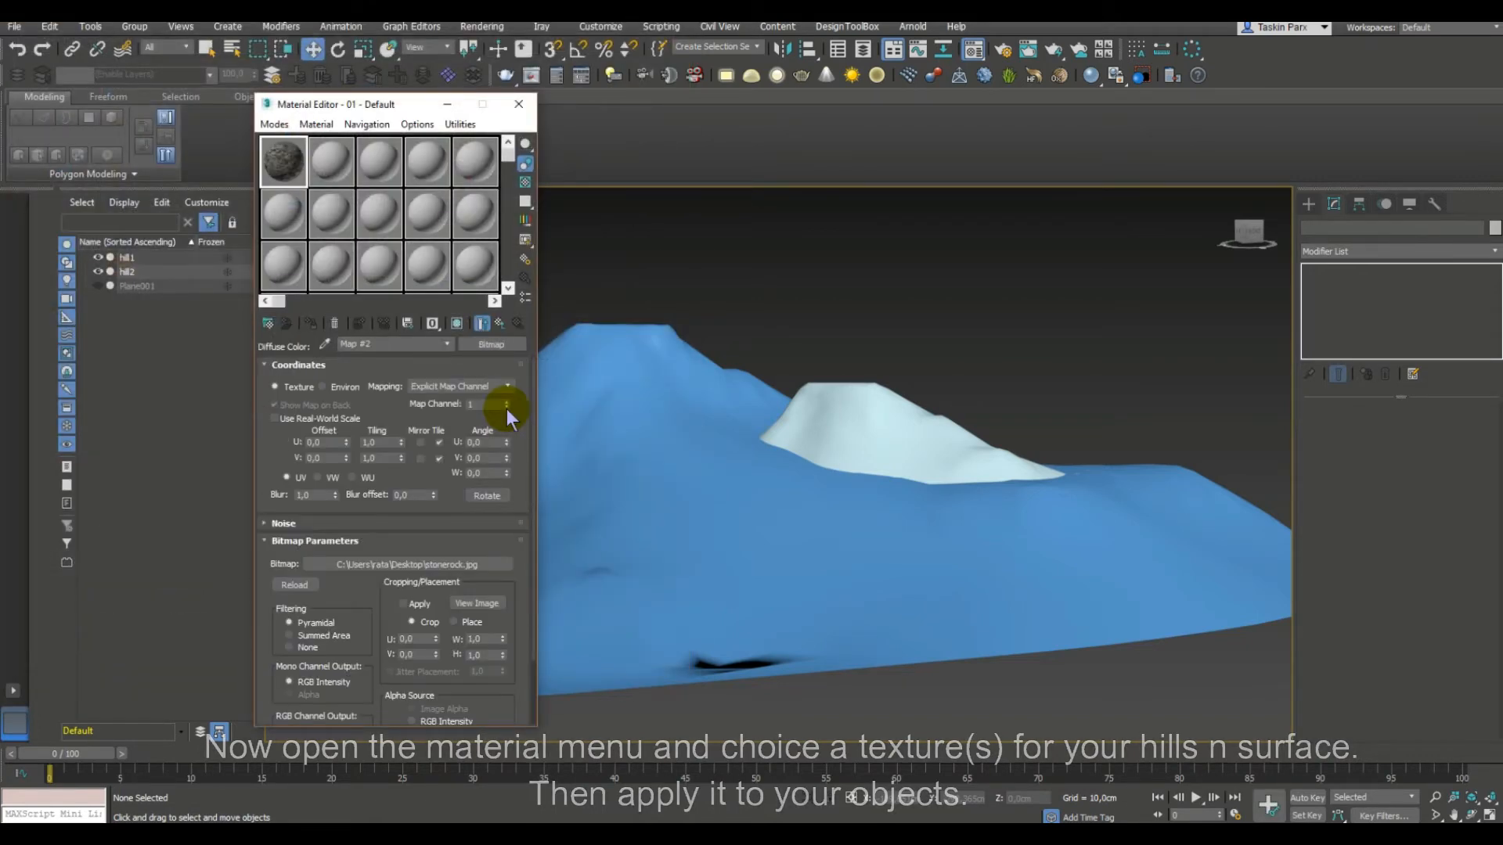
Assign the stone rock material to hill1 and turn on shaded display of its map in the viewport.
{"action": "left_click_drag", "start_coordinate": [410, 104], "coordinate": [209, 90]}
{"action": "left_click", "coordinate": [255, 310]}
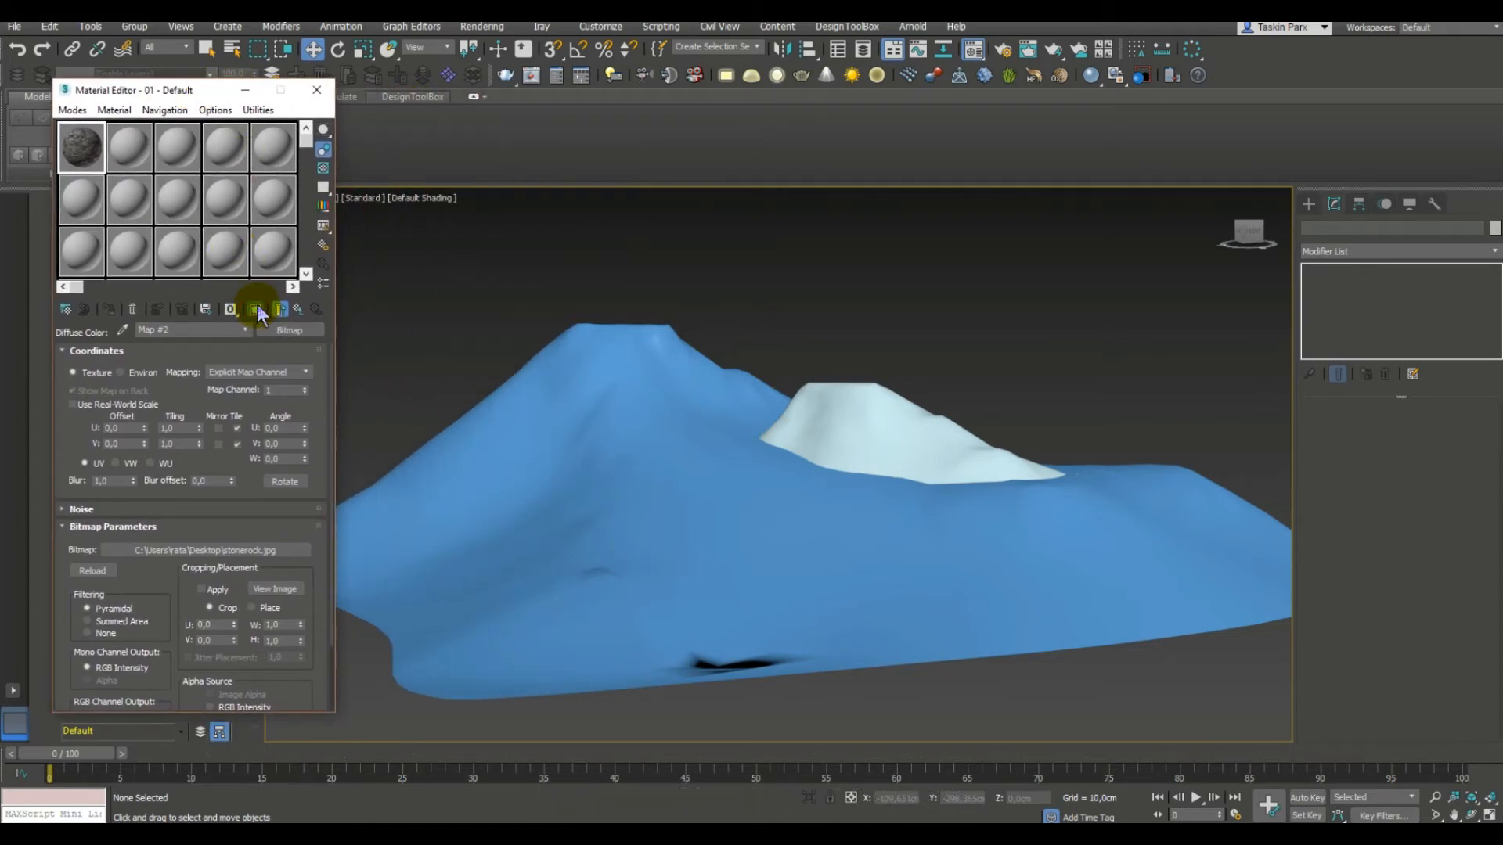
{"action": "left_click", "coordinate": [542, 464]}
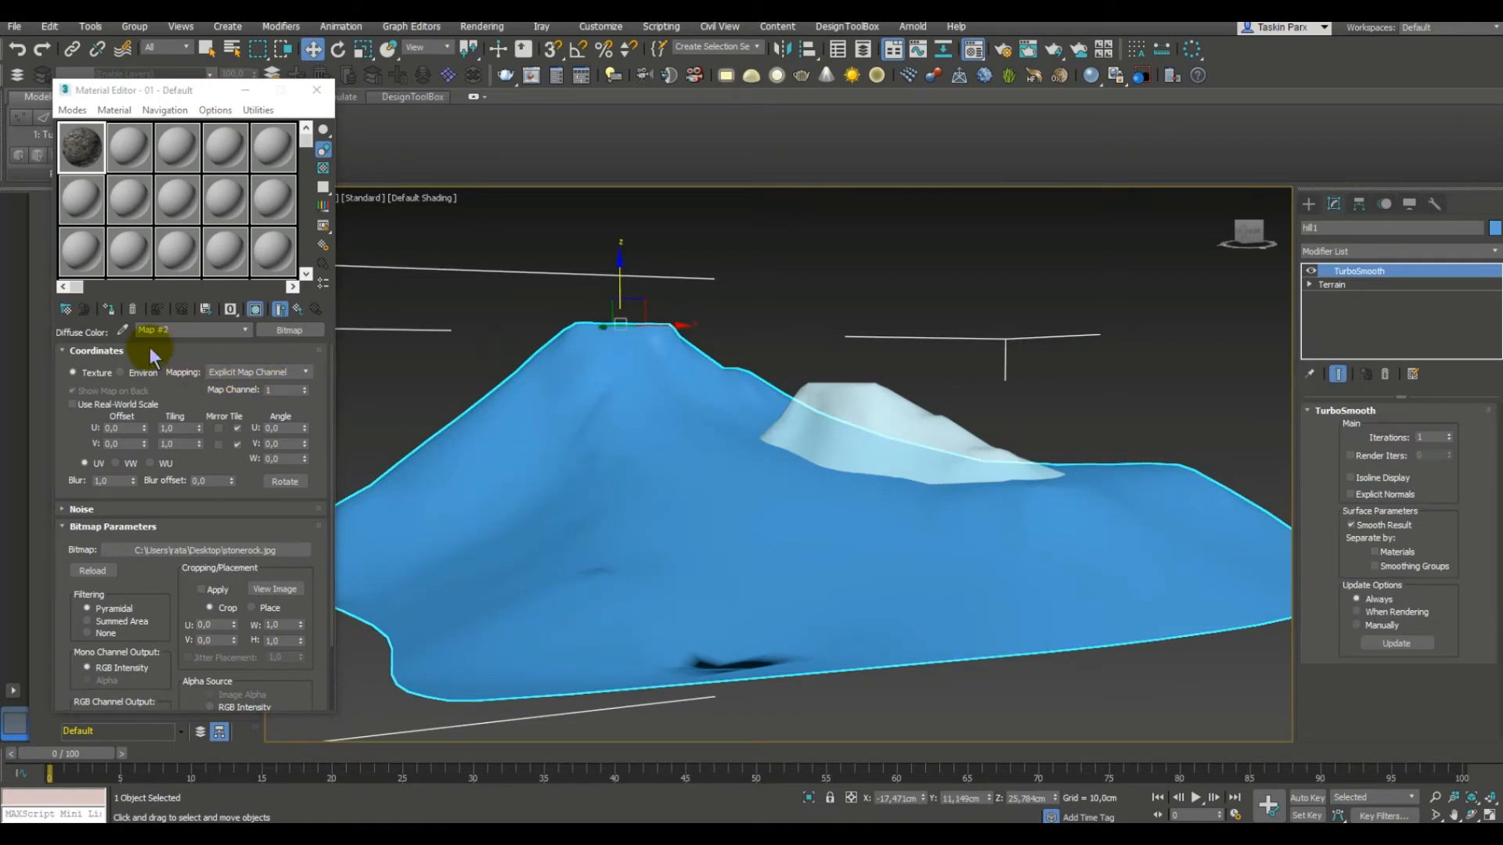
{"action": "left_click", "coordinate": [109, 310]}
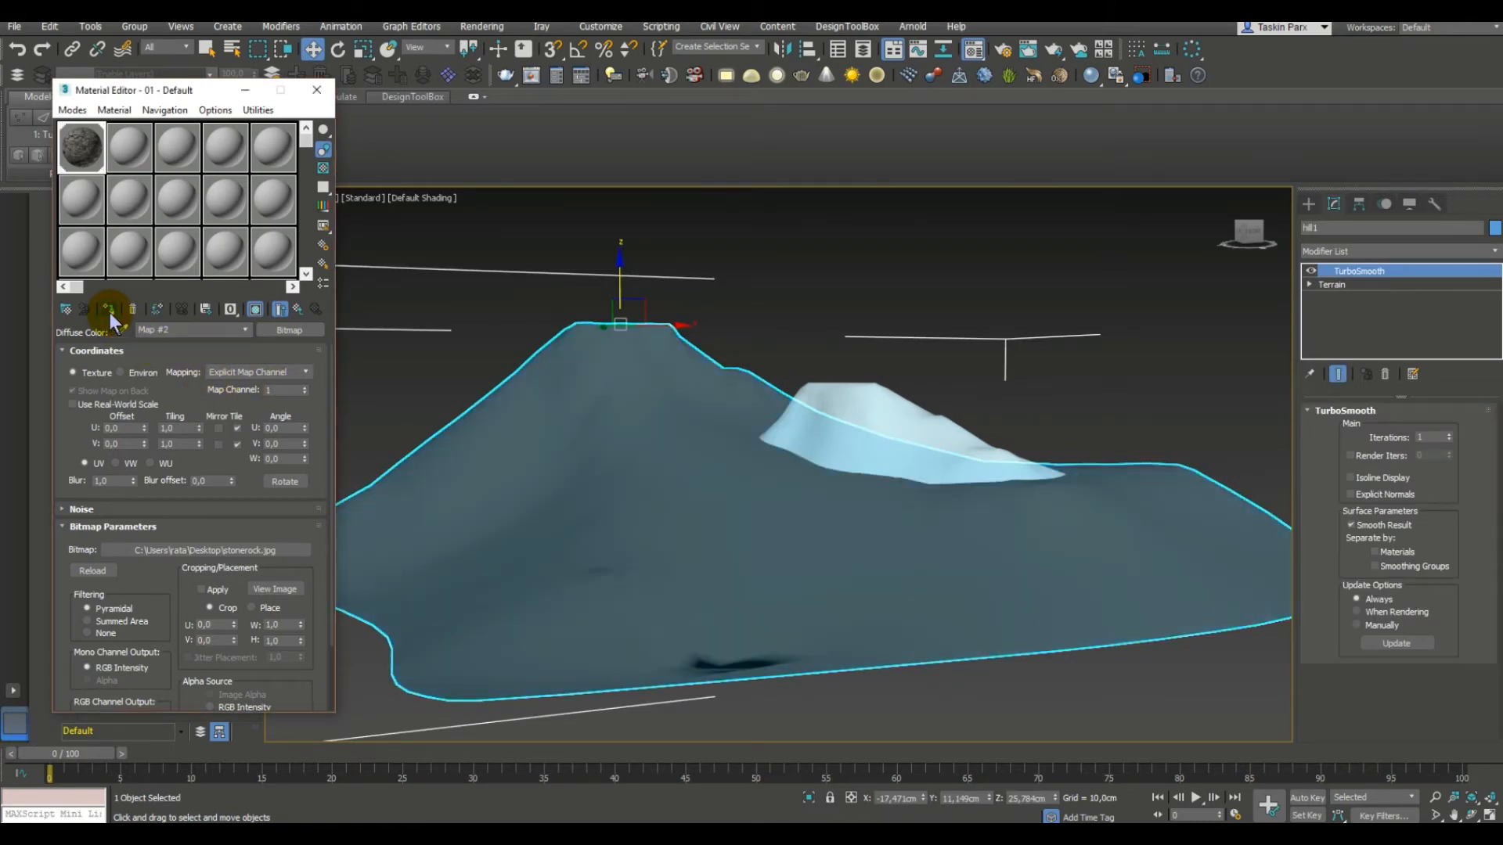
{"action": "left_click", "coordinate": [255, 310]}
Assign the same stone rock material to hill2, close the Material Editor and clear the selection.
{"action": "left_click", "coordinate": [854, 408]}
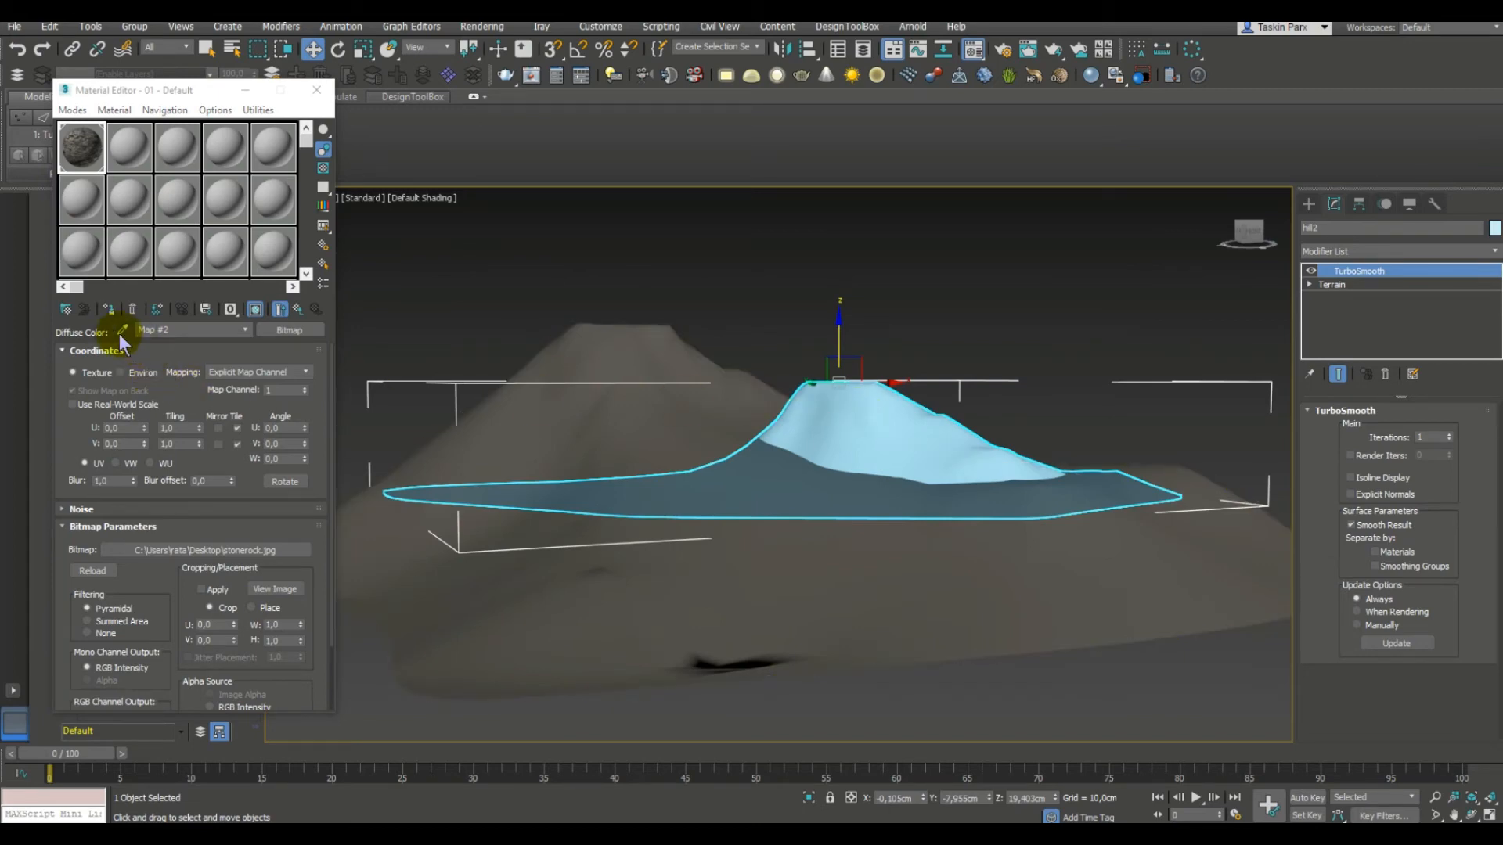
{"action": "left_click", "coordinate": [110, 310]}
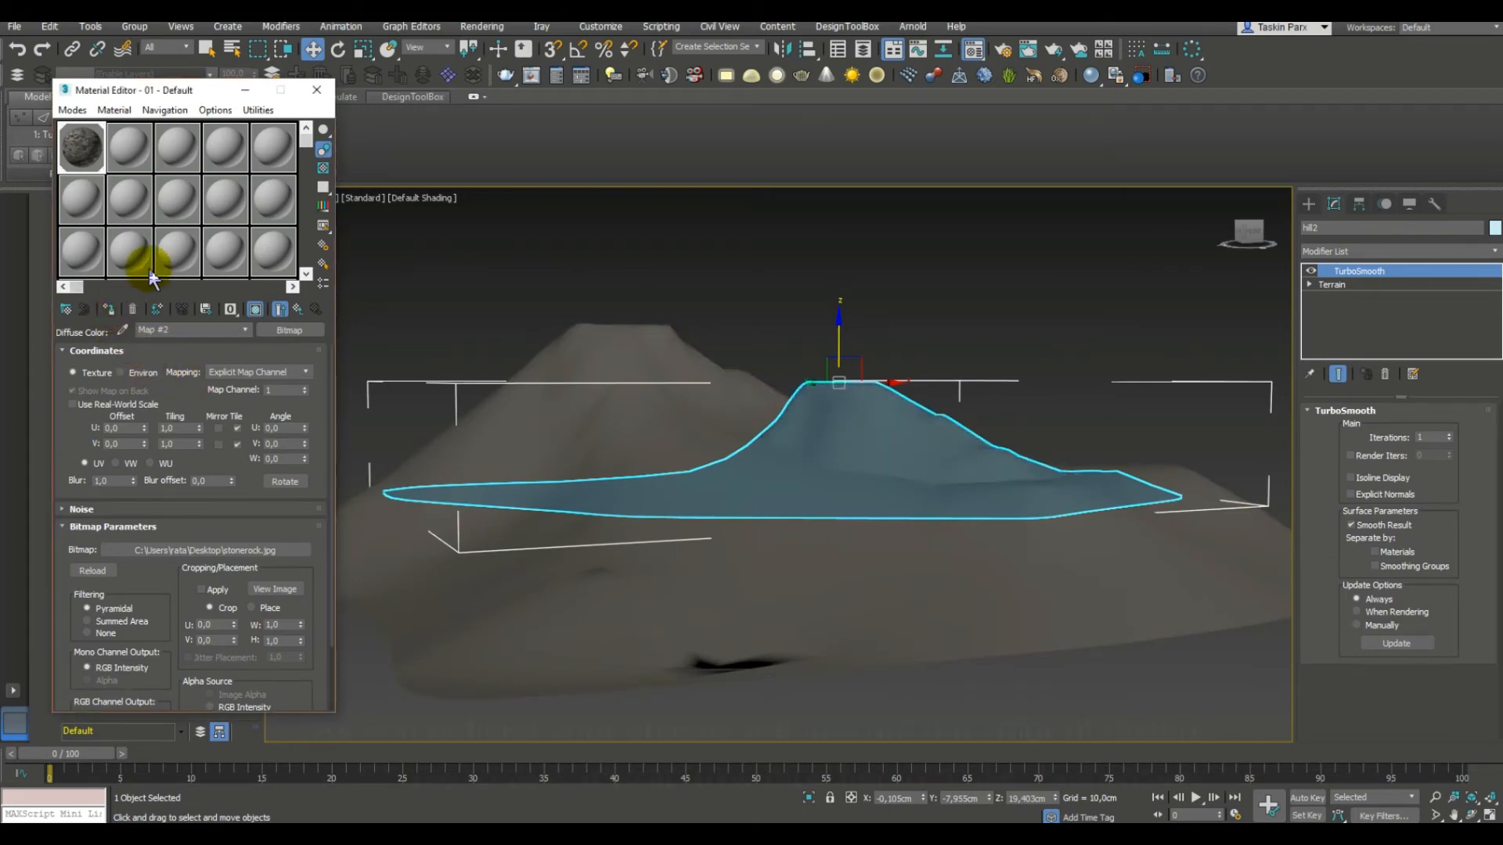
{"action": "left_click", "coordinate": [317, 98]}
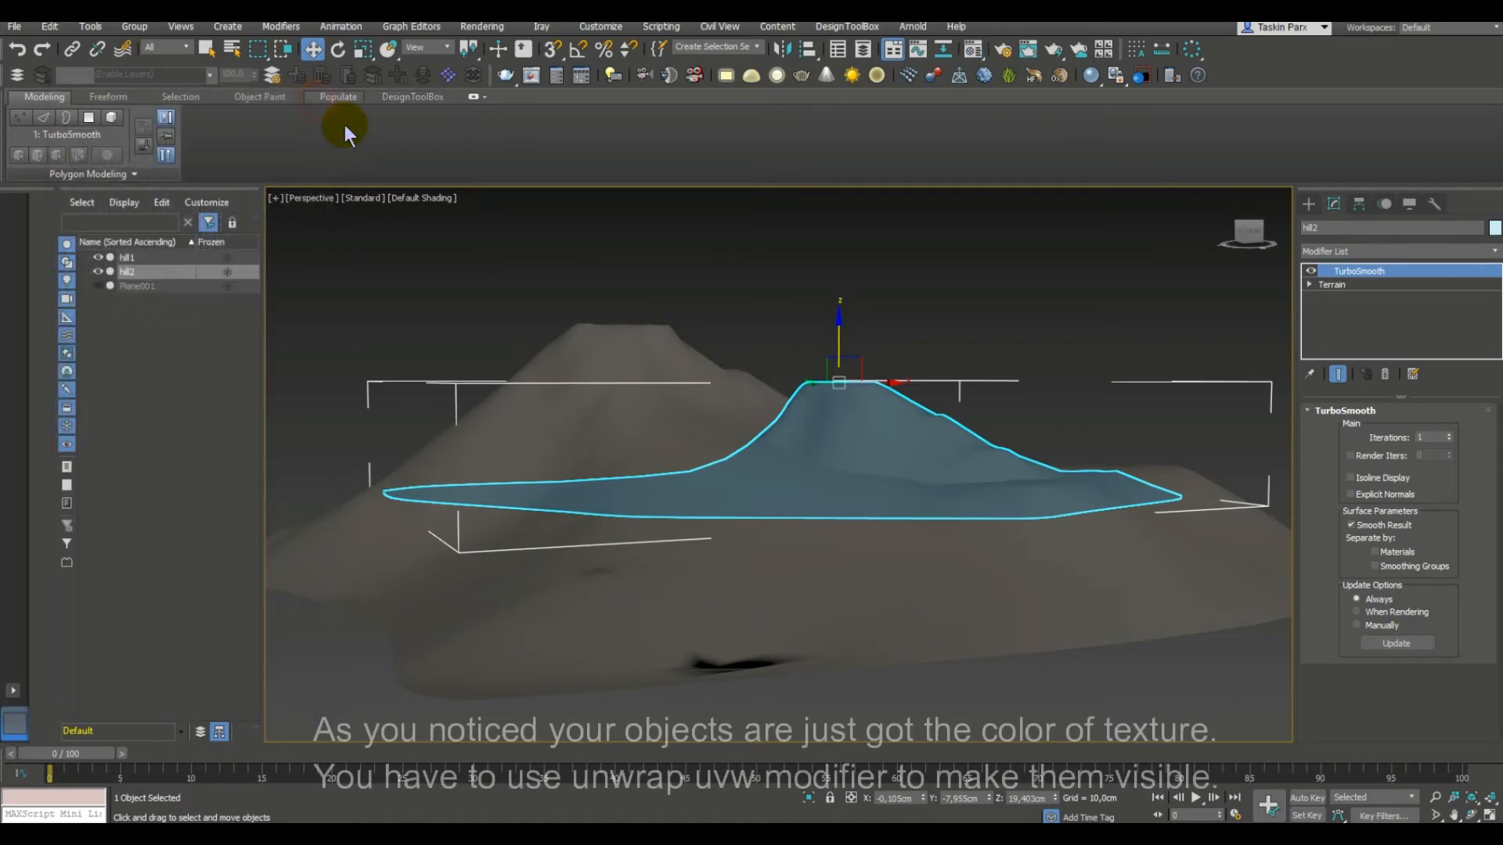
{"action": "left_click", "coordinate": [610, 255]}
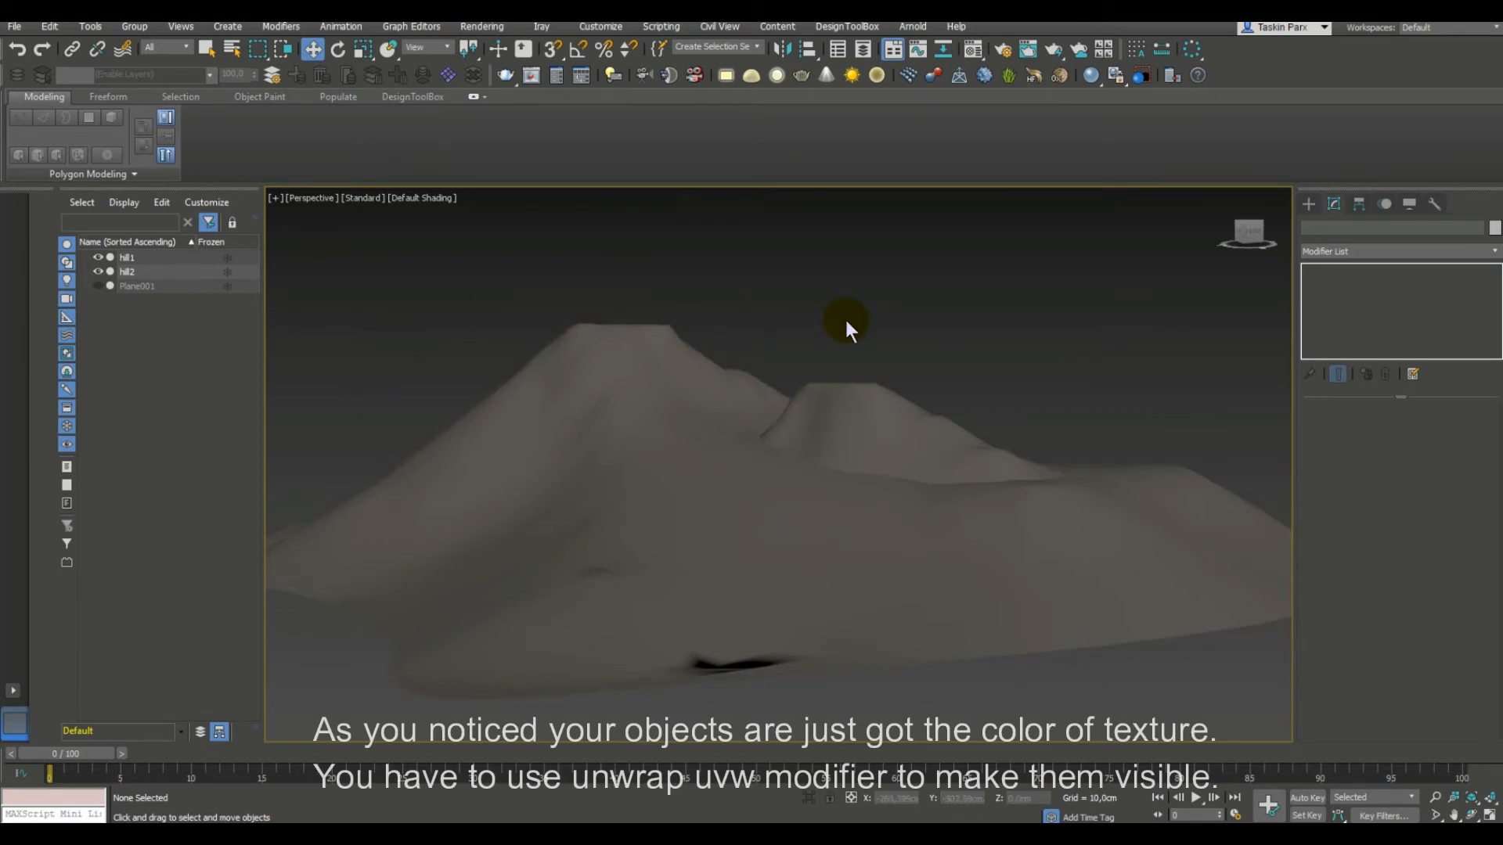
Add an Unwrap UVW modifier to hill1, on top of its TurboSmooth.
{"action": "left_click", "coordinate": [641, 369]}
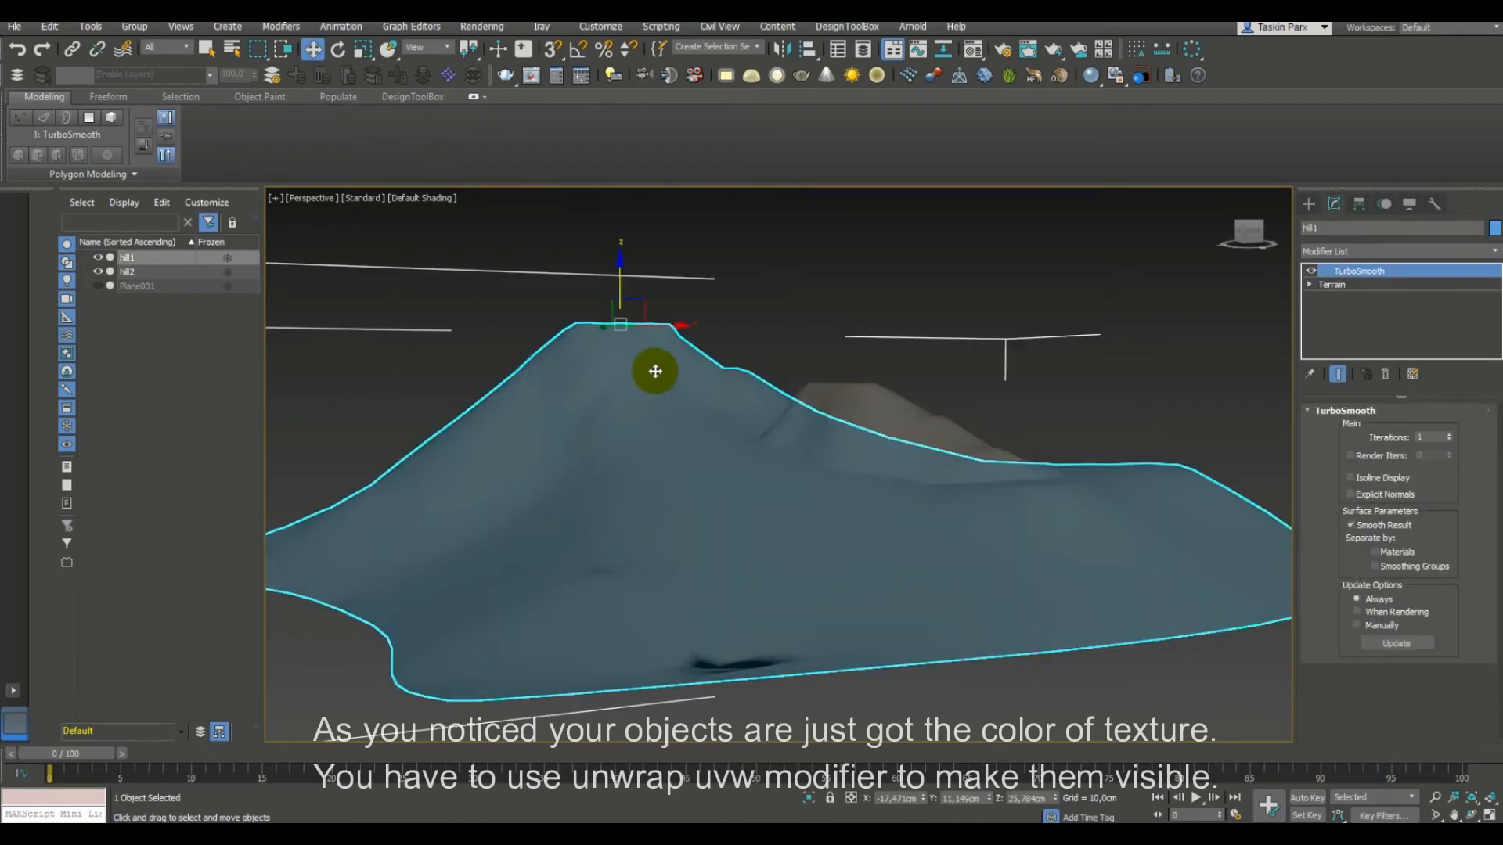
{"action": "left_click", "coordinate": [1348, 252]}
{"action": "key", "text": "u"}
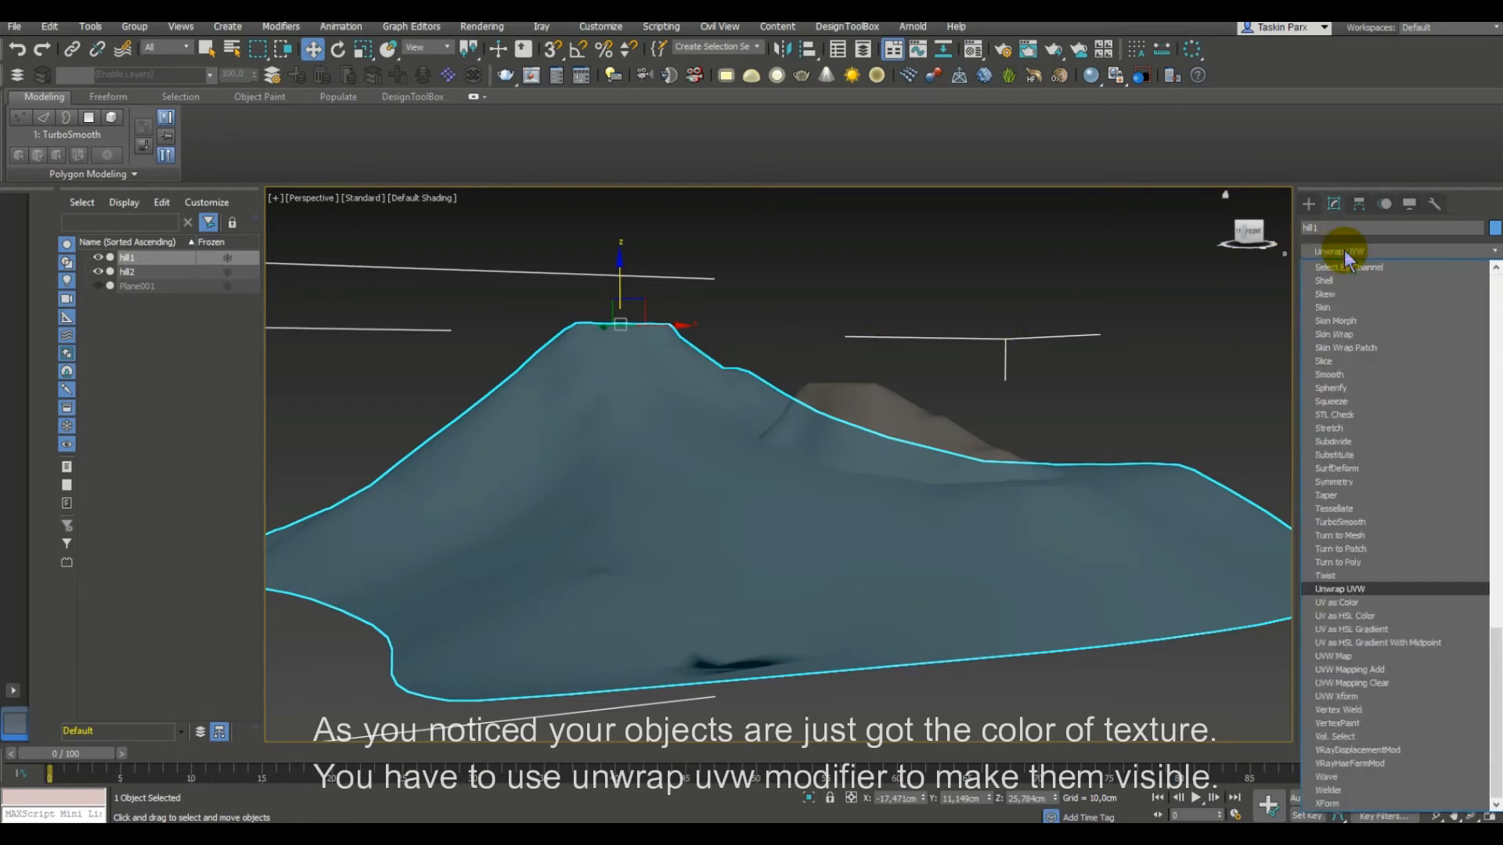
{"action": "left_click", "coordinate": [1352, 591]}
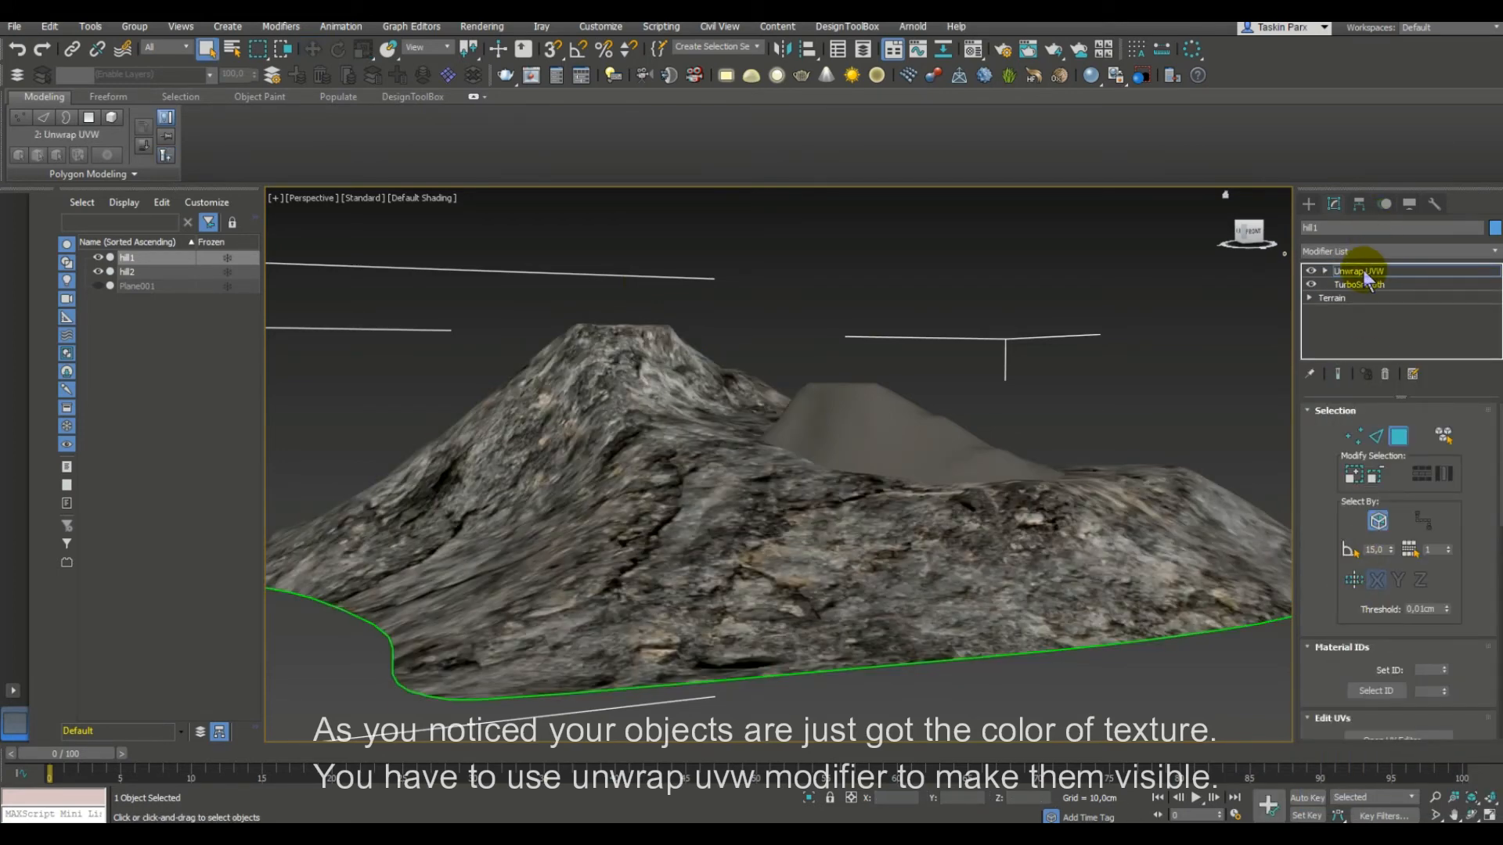
{"action": "left_click", "coordinate": [886, 420]}
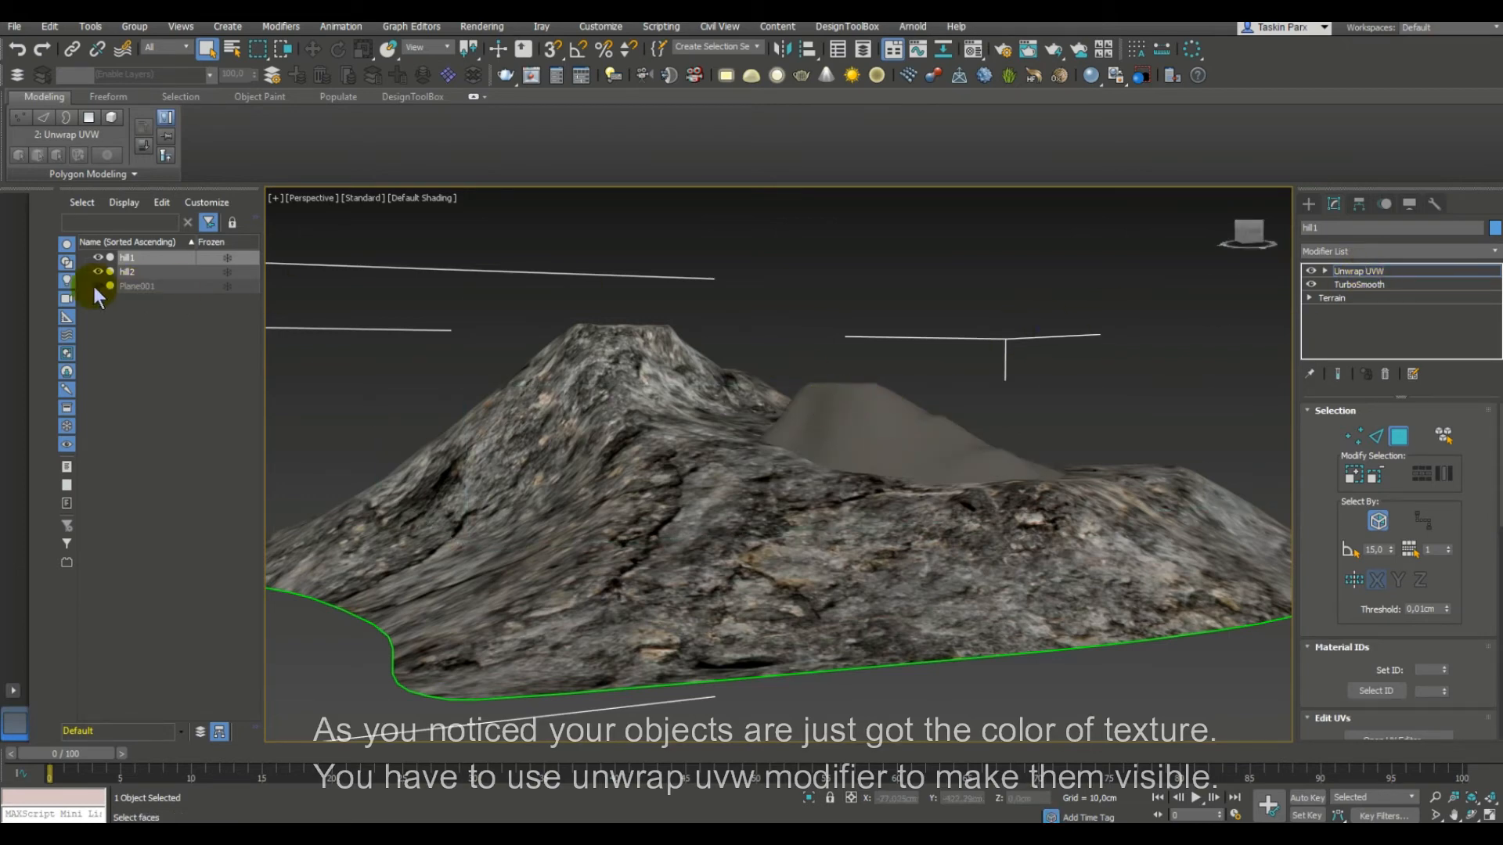
Add an Unwrap UVW modifier to hill2, on top of its TurboSmooth.
{"action": "left_click", "coordinate": [126, 272]}
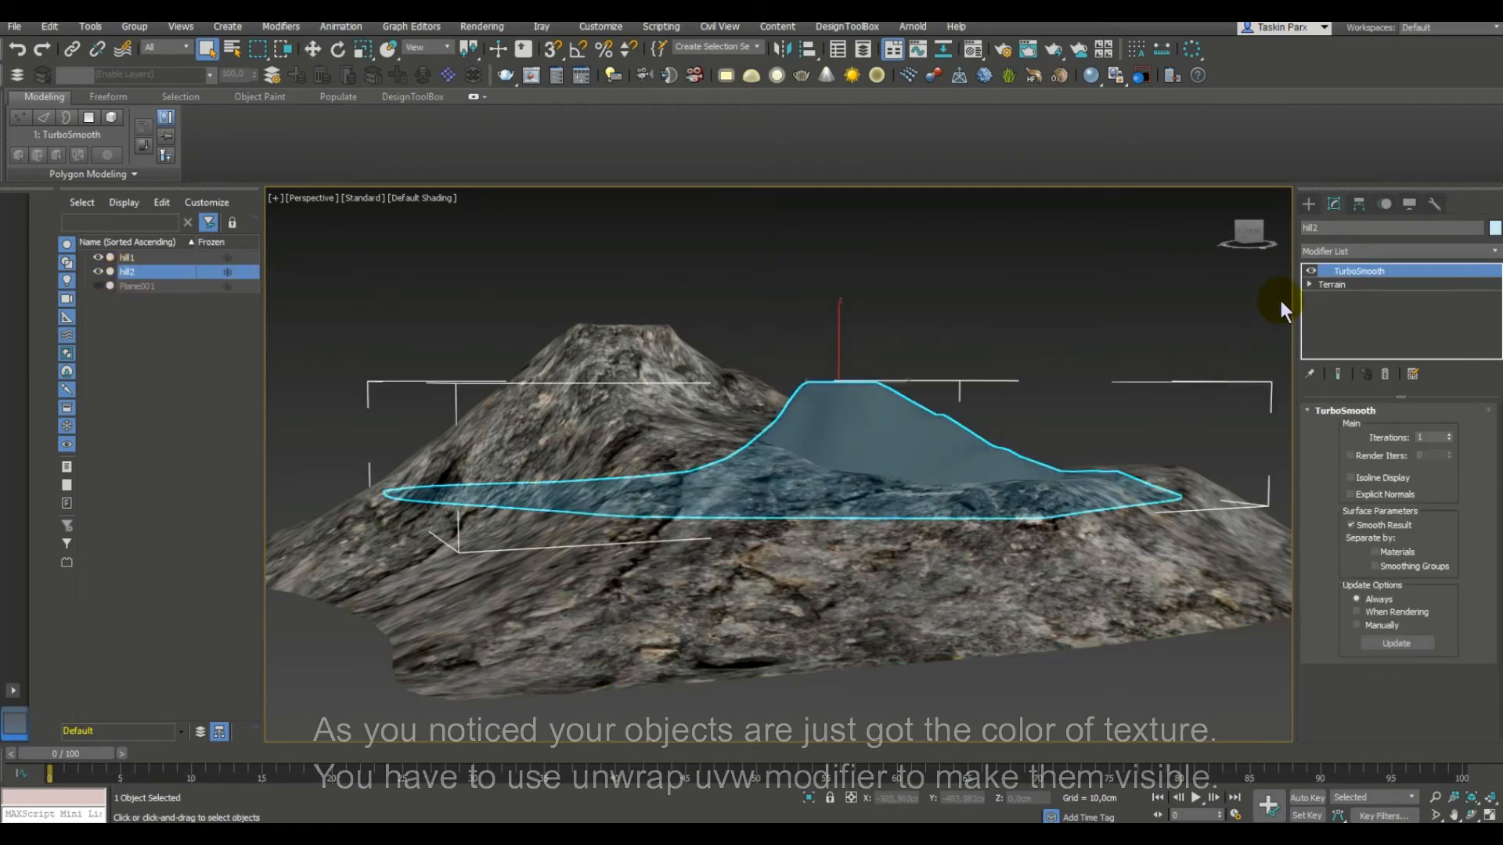
{"action": "left_click", "coordinate": [1340, 251]}
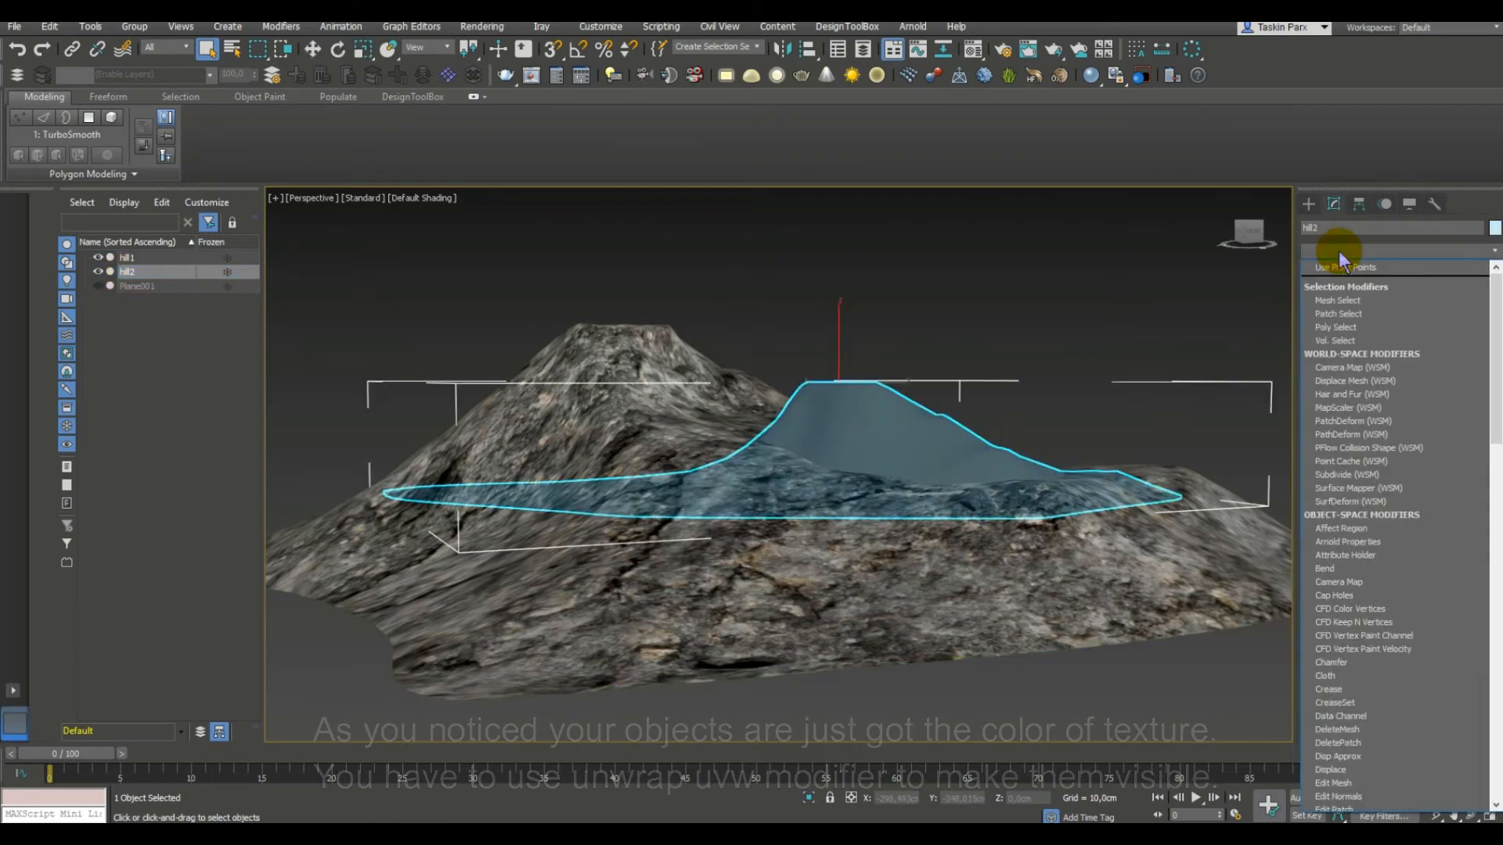
{"action": "key", "text": "u"}
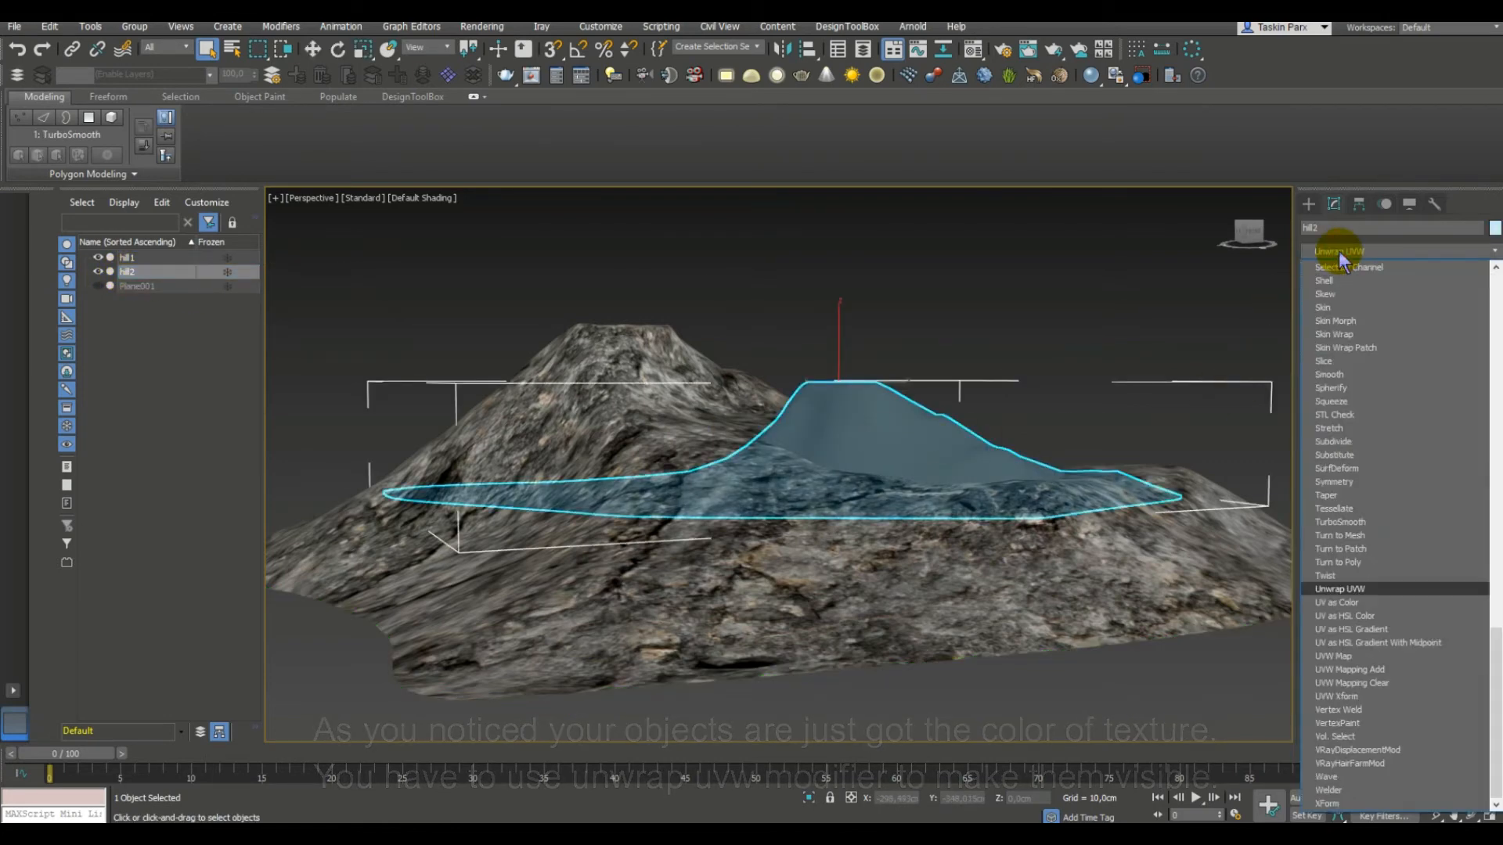
{"action": "left_click", "coordinate": [1340, 589]}
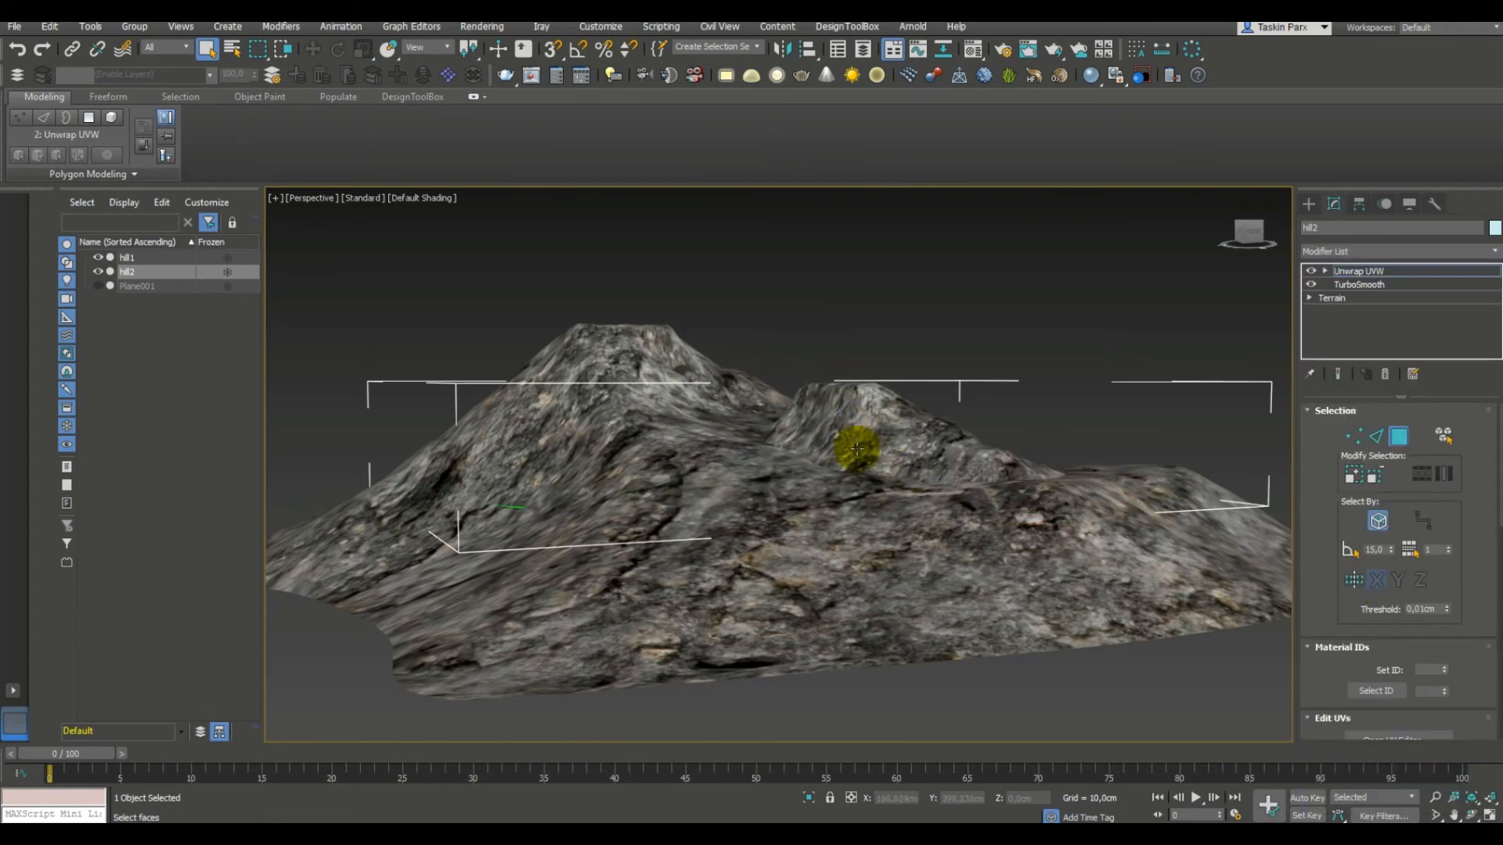
Unhide Plane001 and assign the stone rock material from the first sample slot to it.
{"action": "left_click", "coordinate": [137, 289]}
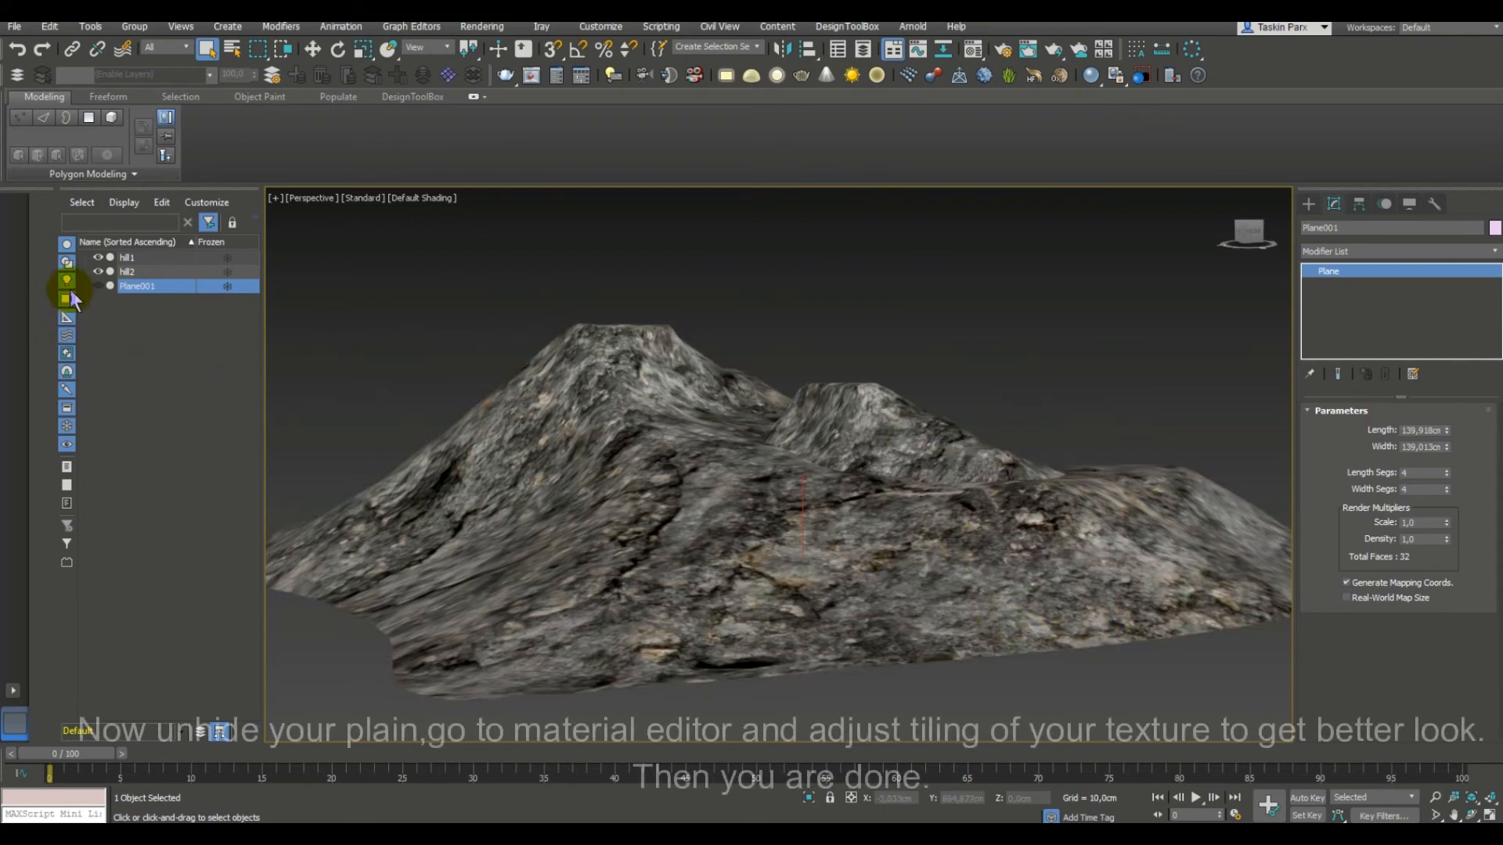
{"action": "left_click", "coordinate": [98, 286]}
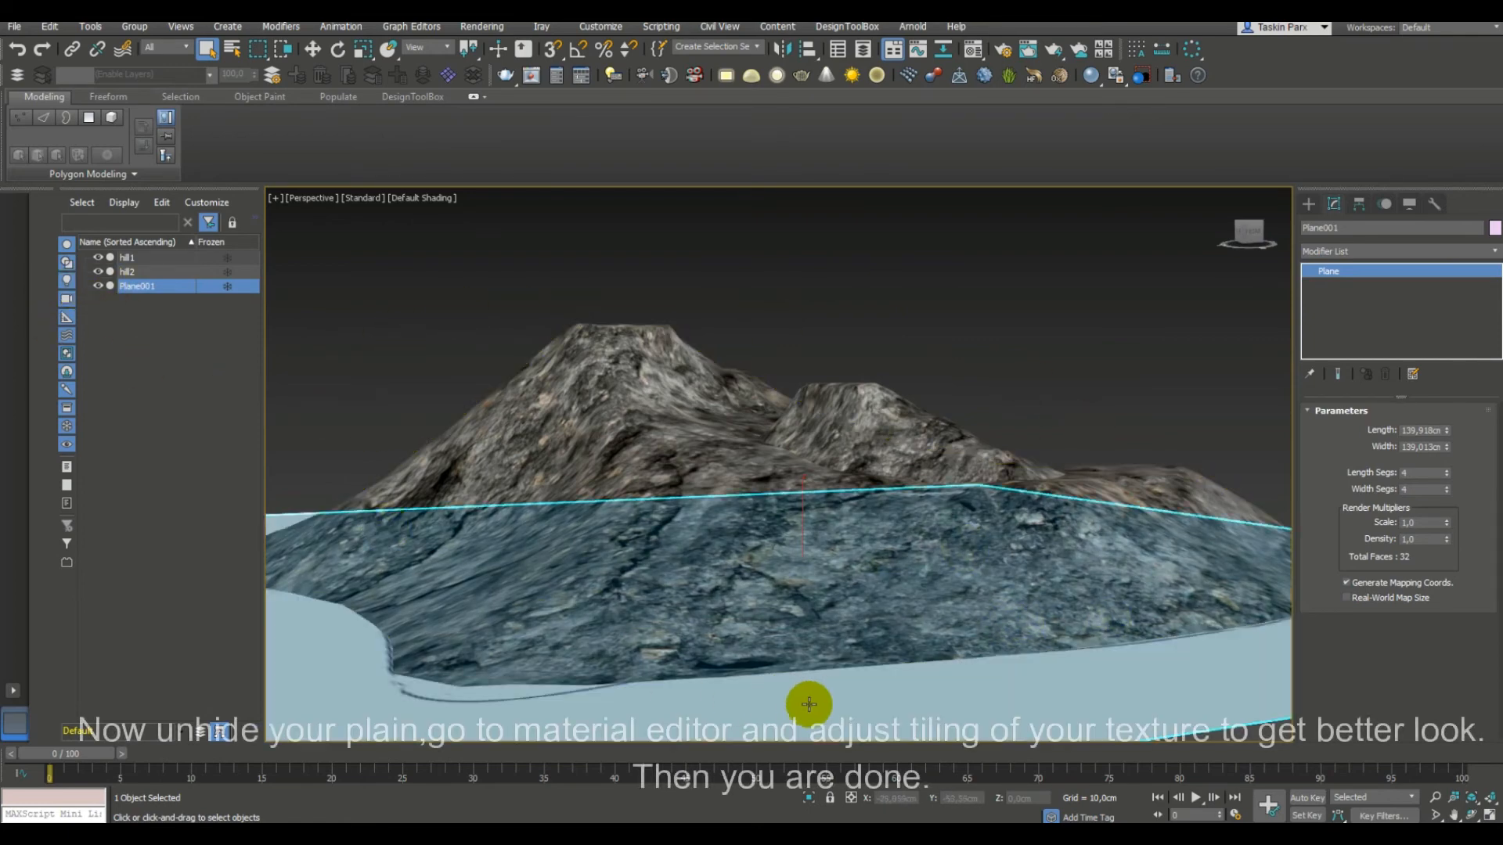
{"action": "left_click", "coordinate": [973, 49]}
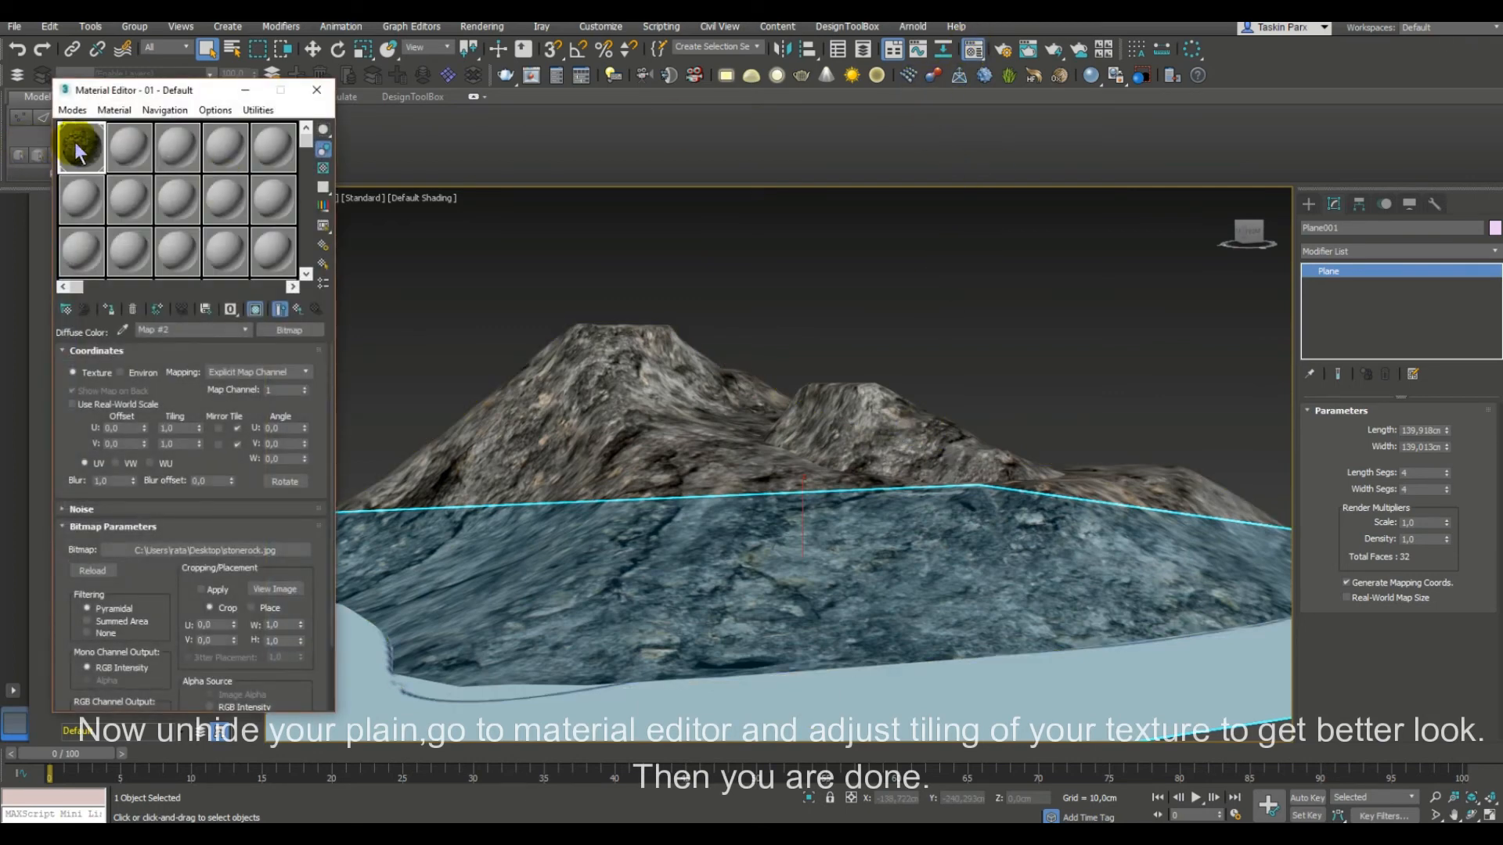
{"action": "left_click", "coordinate": [108, 309]}
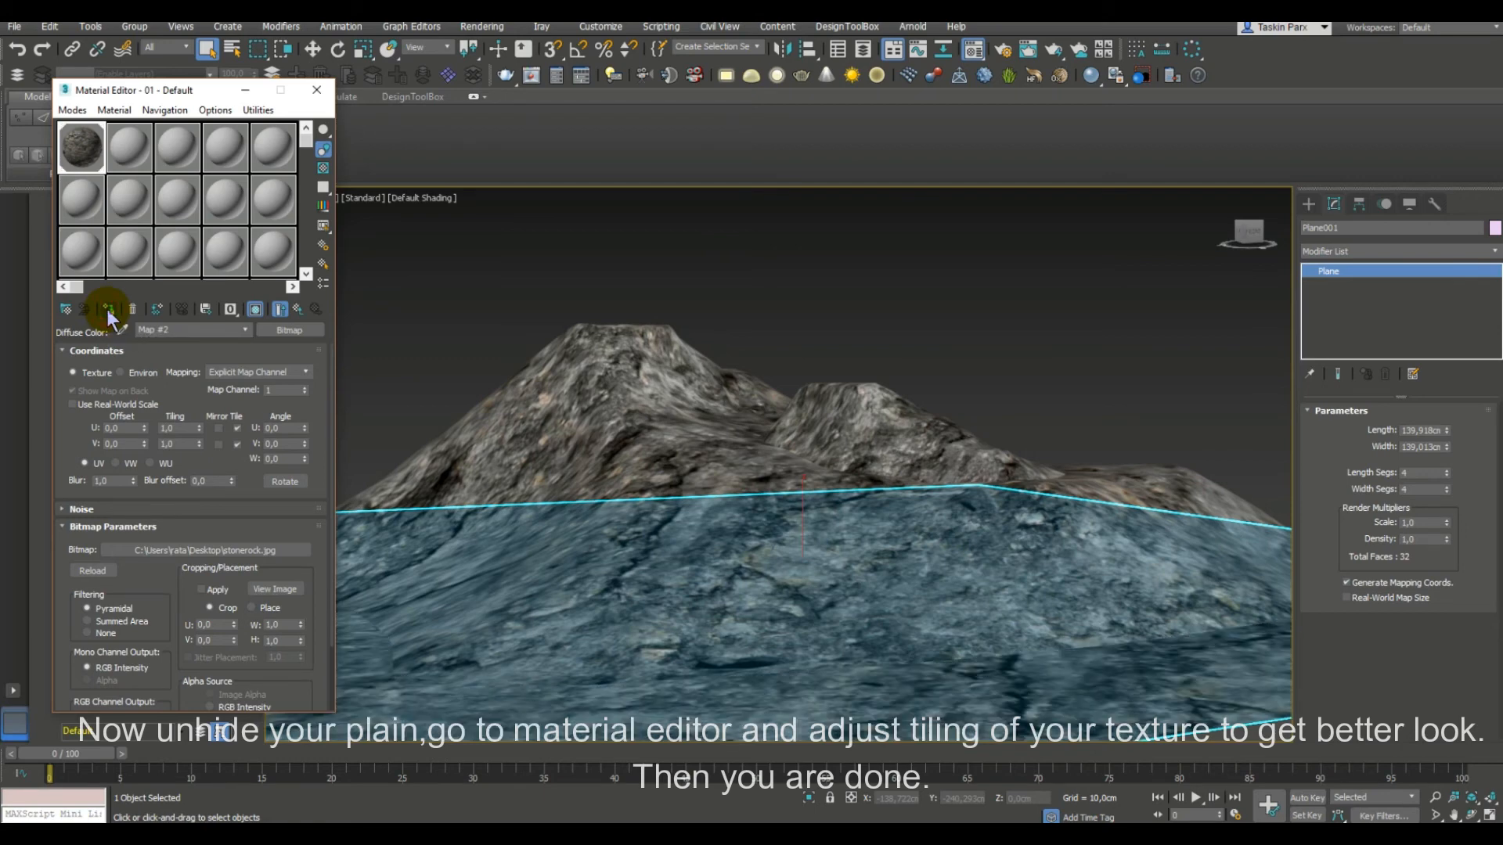
Increase the U tiling of the stone rock bitmap to 2.6.
{"action": "middle_click", "coordinate": [450, 345]}
{"action": "middle_click_drag", "start_coordinate": [450, 345], "coordinate": [548, 319]}
{"action": "scroll", "coordinate": [548, 320], "scroll_direction": "down", "scroll_amount": 3}
{"action": "scroll", "coordinate": [548, 319], "scroll_direction": "up", "scroll_amount": 5}
{"action": "scroll", "coordinate": [547, 319], "scroll_direction": "up", "scroll_amount": 4}
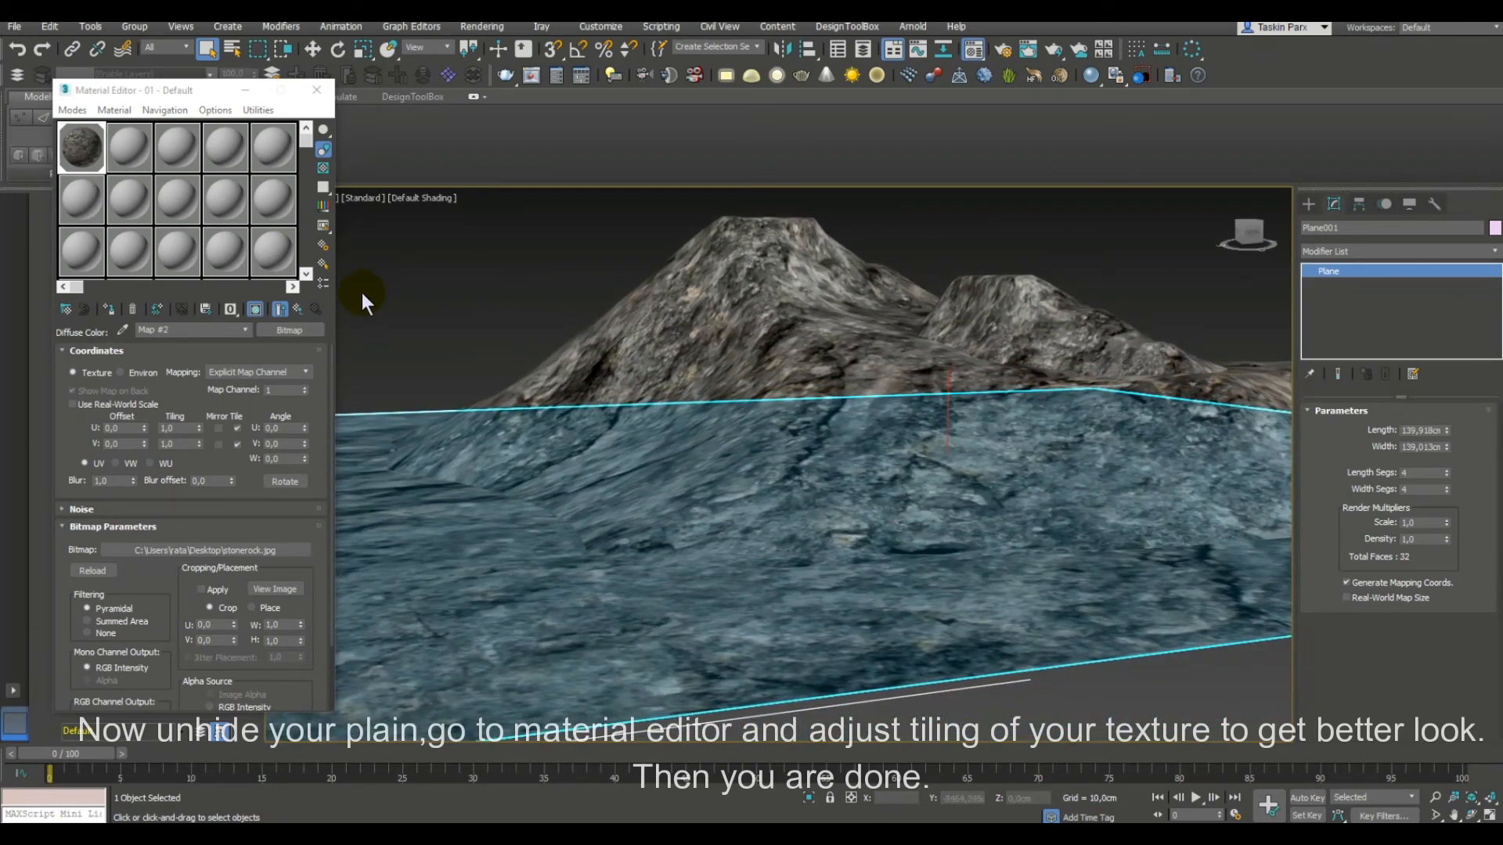
{"action": "left_click", "coordinate": [202, 428]}
{"action": "left_click", "coordinate": [201, 427]}
{"action": "left_click", "coordinate": [201, 427]}
{"action": "left_click_drag", "start_coordinate": [201, 429], "coordinate": [204, 433]}
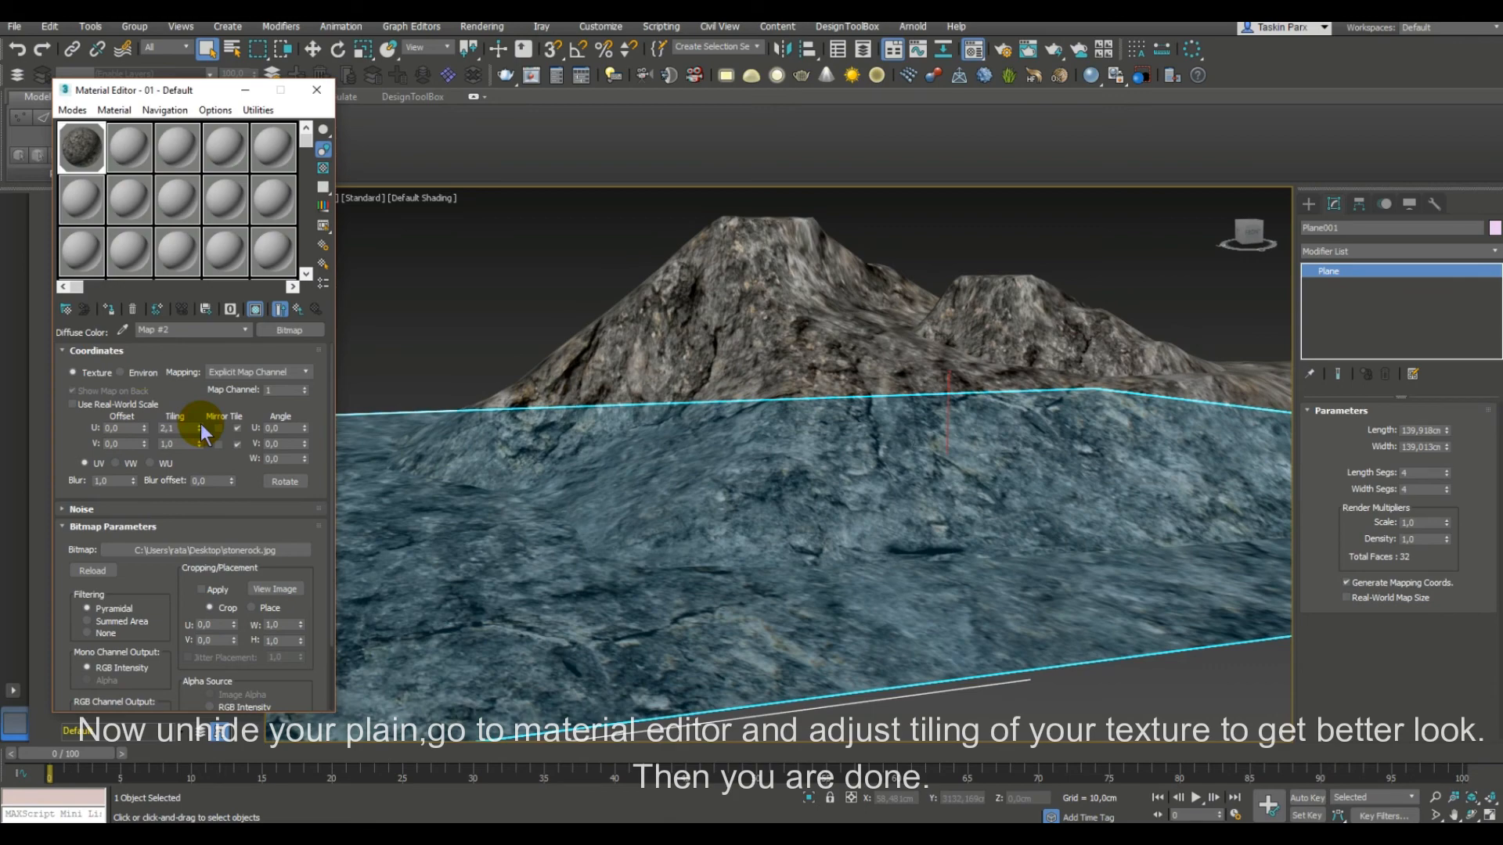
{"action": "left_click", "coordinate": [201, 428]}
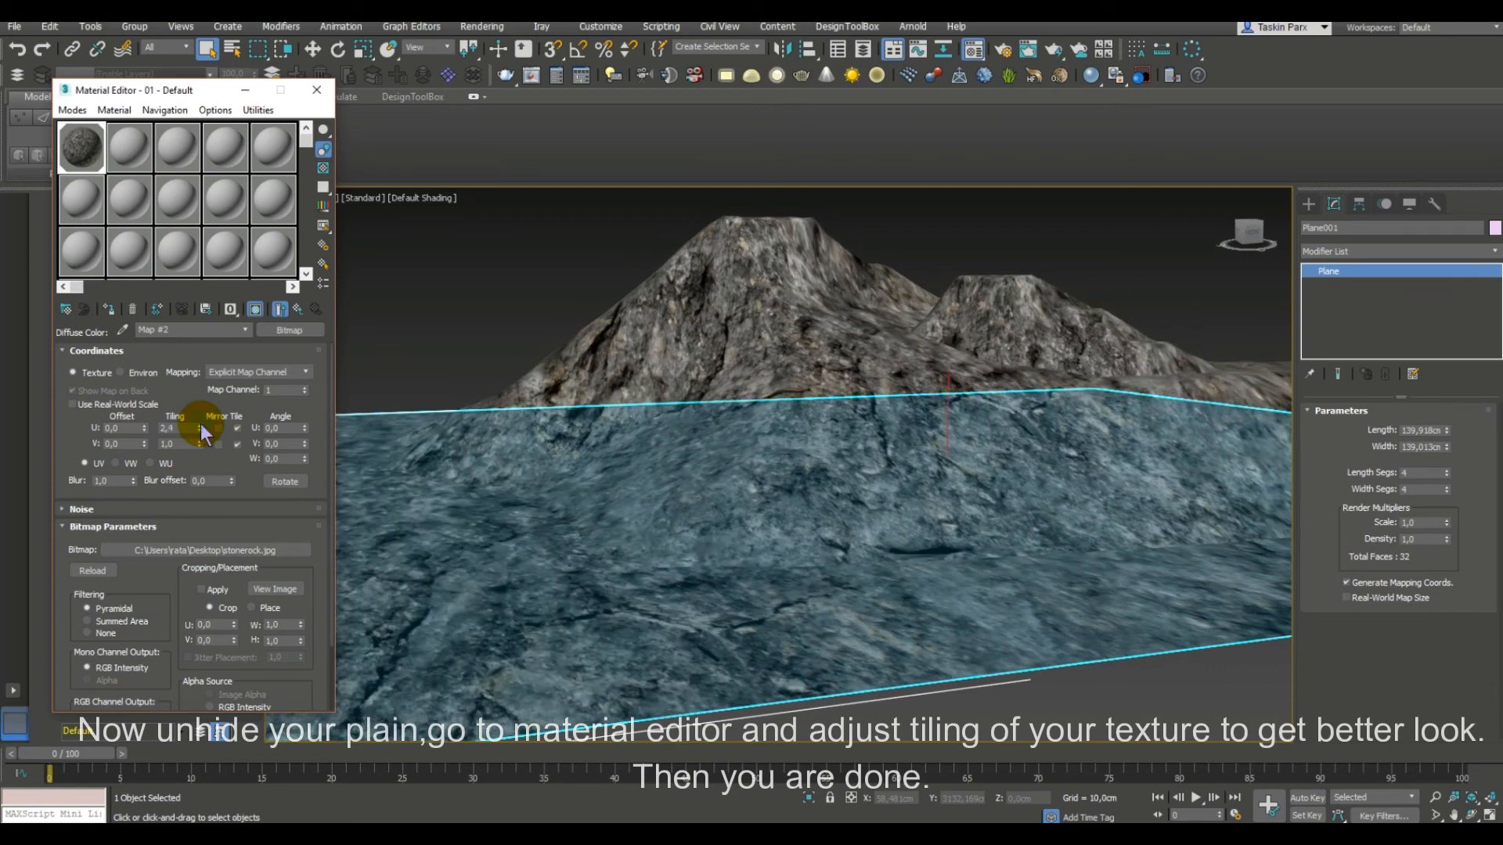
{"action": "left_click", "coordinate": [201, 427]}
{"action": "left_click", "coordinate": [201, 428]}
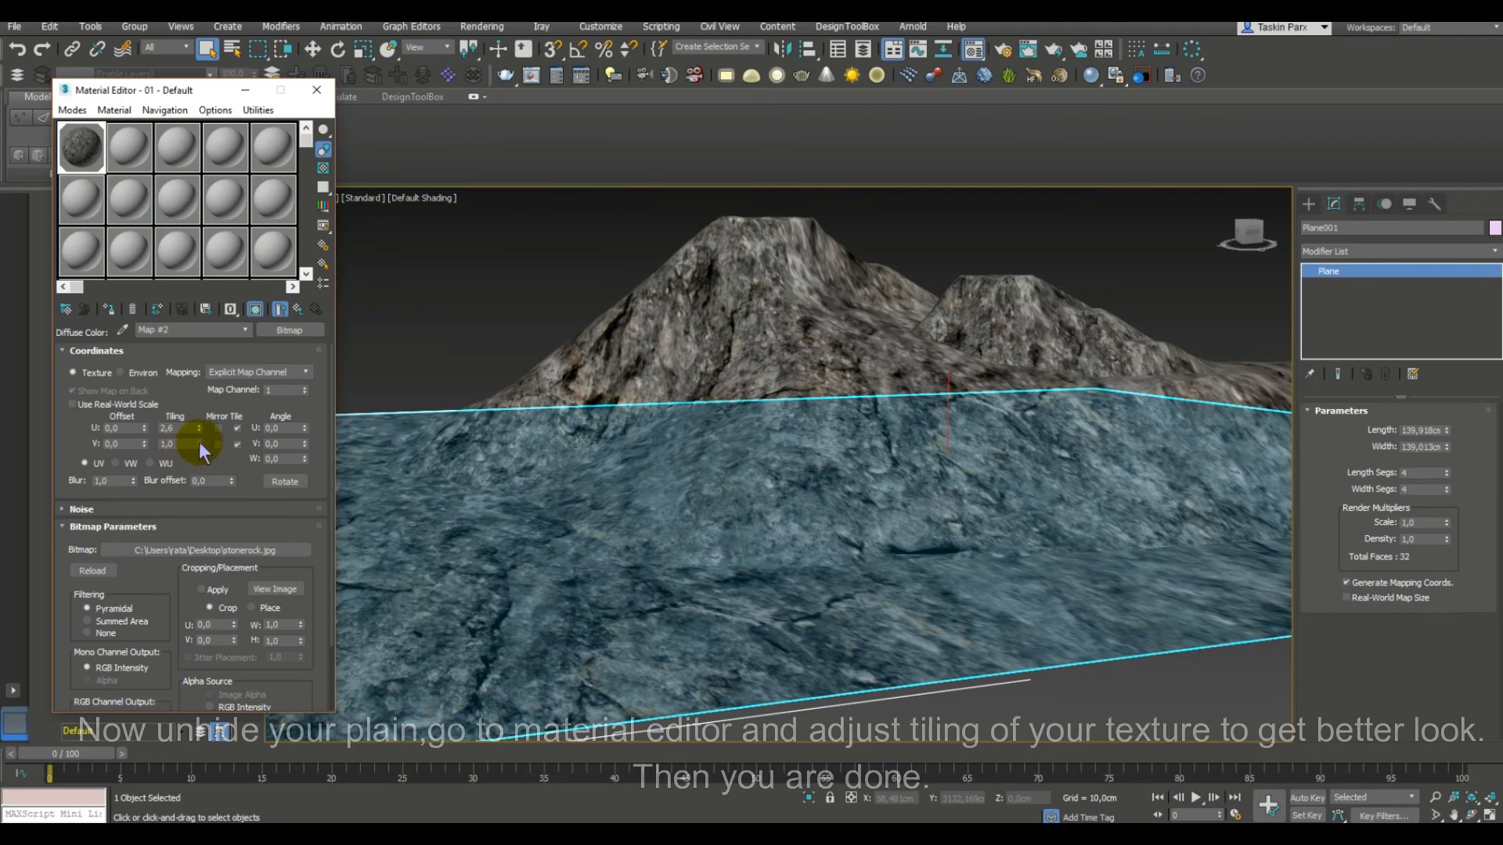
Increase the V tiling of the stone rock bitmap to 1.9, close the Material Editor and clear the selection.
{"action": "left_click", "coordinate": [198, 442]}
{"action": "left_click", "coordinate": [199, 442]}
{"action": "left_click", "coordinate": [199, 442]}
{"action": "left_click", "coordinate": [199, 442]}
{"action": "left_click", "coordinate": [199, 443]}
{"action": "left_click", "coordinate": [199, 443]}
{"action": "left_click", "coordinate": [199, 443]}
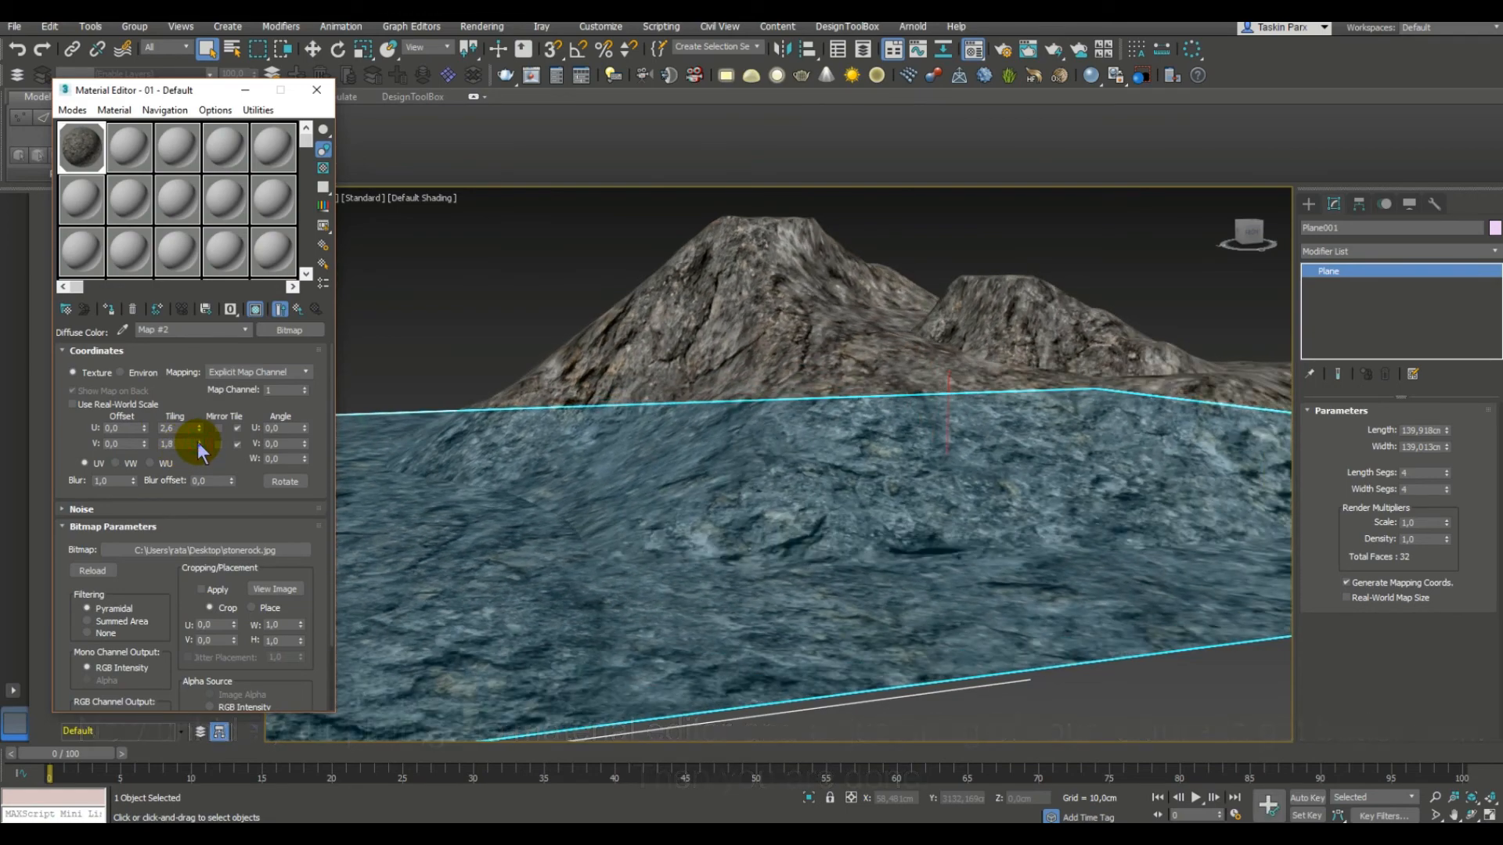
{"action": "left_click", "coordinate": [199, 443]}
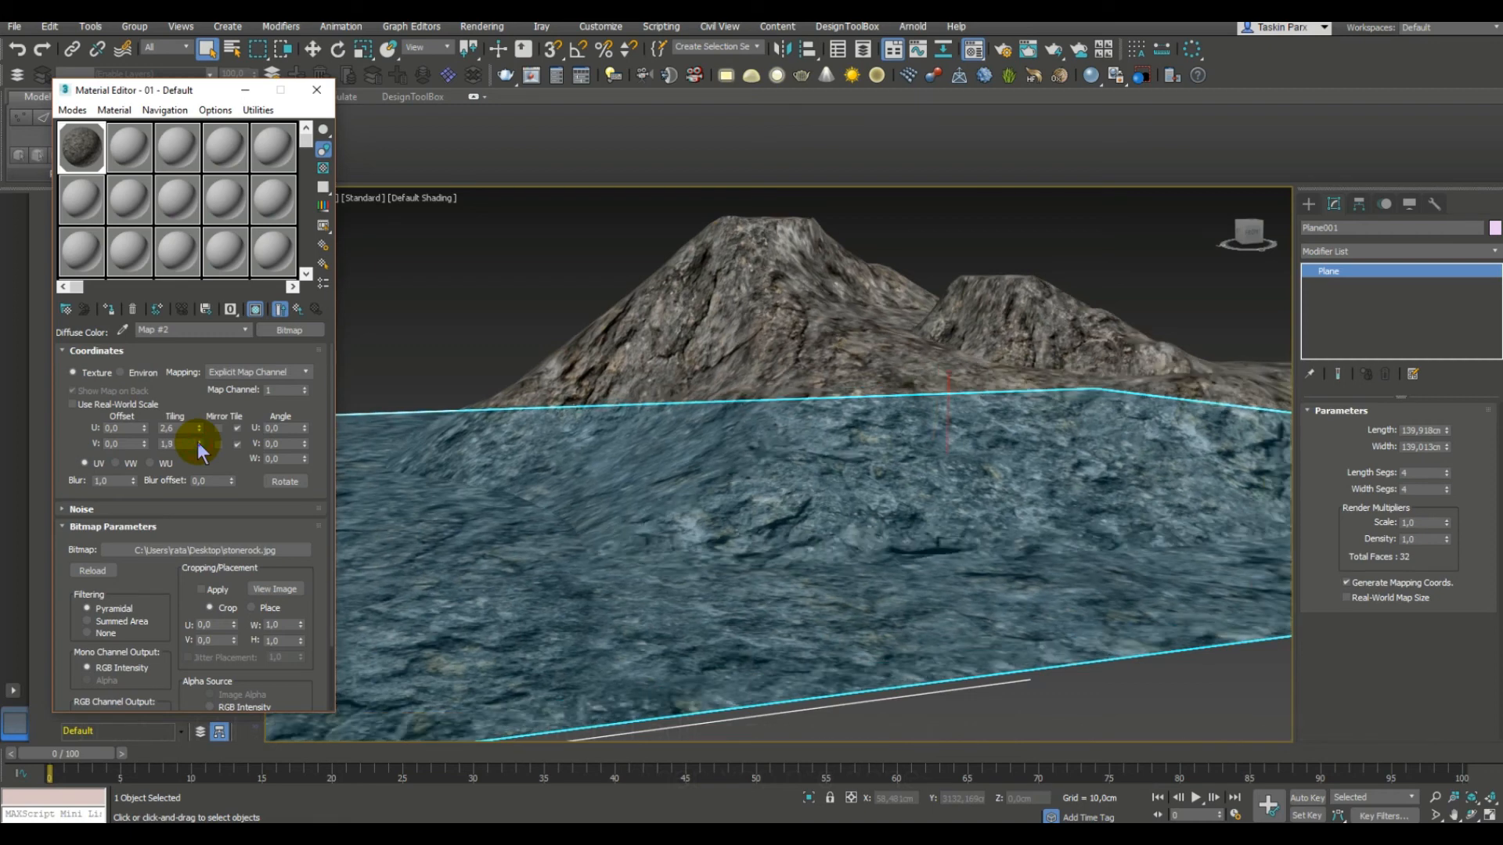
{"action": "left_click", "coordinate": [323, 93]}
{"action": "left_click", "coordinate": [411, 265]}
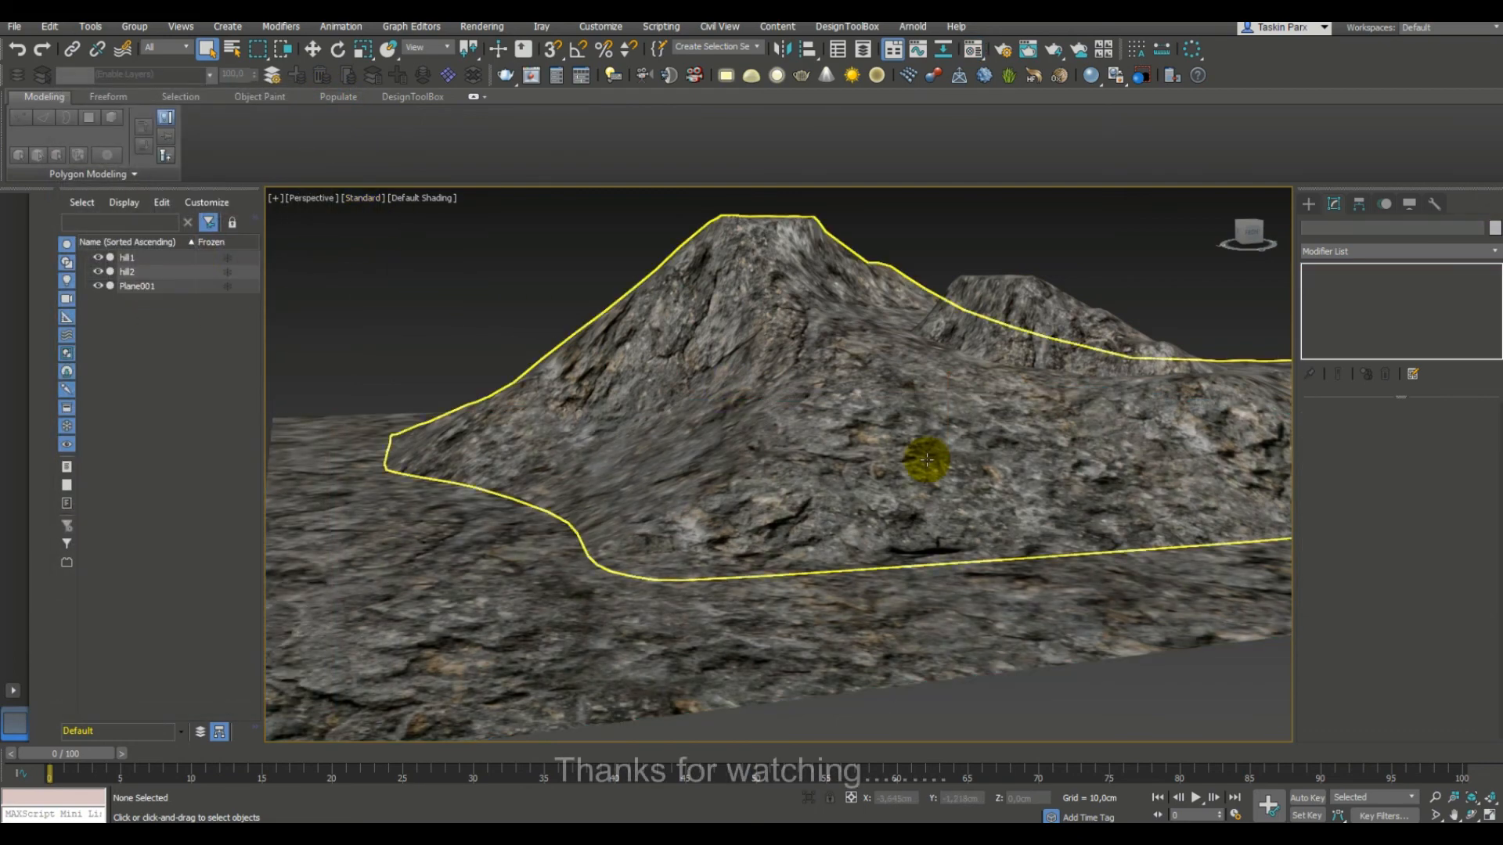
Inspect the textured hills and ground plane from several angles in the Perspective view.
{"action": "middle_click_drag", "start_coordinate": [950, 459], "coordinate": [799, 451]}
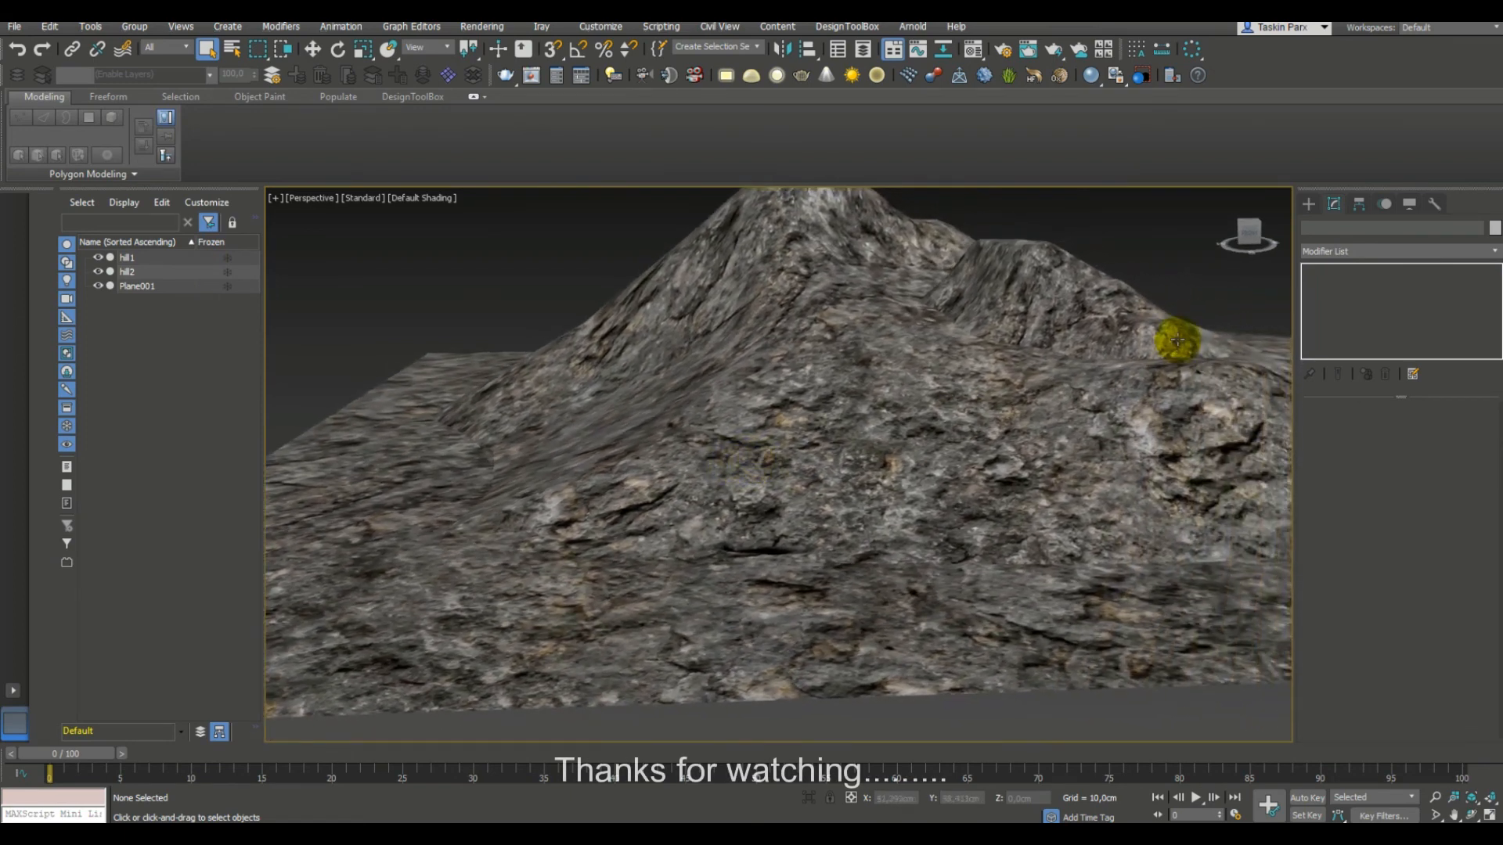
{"action": "left_click", "coordinate": [1250, 241]}
{"action": "middle_click_drag", "start_coordinate": [1049, 269], "coordinate": [896, 342]}
{"action": "scroll", "coordinate": [897, 342], "scroll_direction": "up", "scroll_amount": 6}
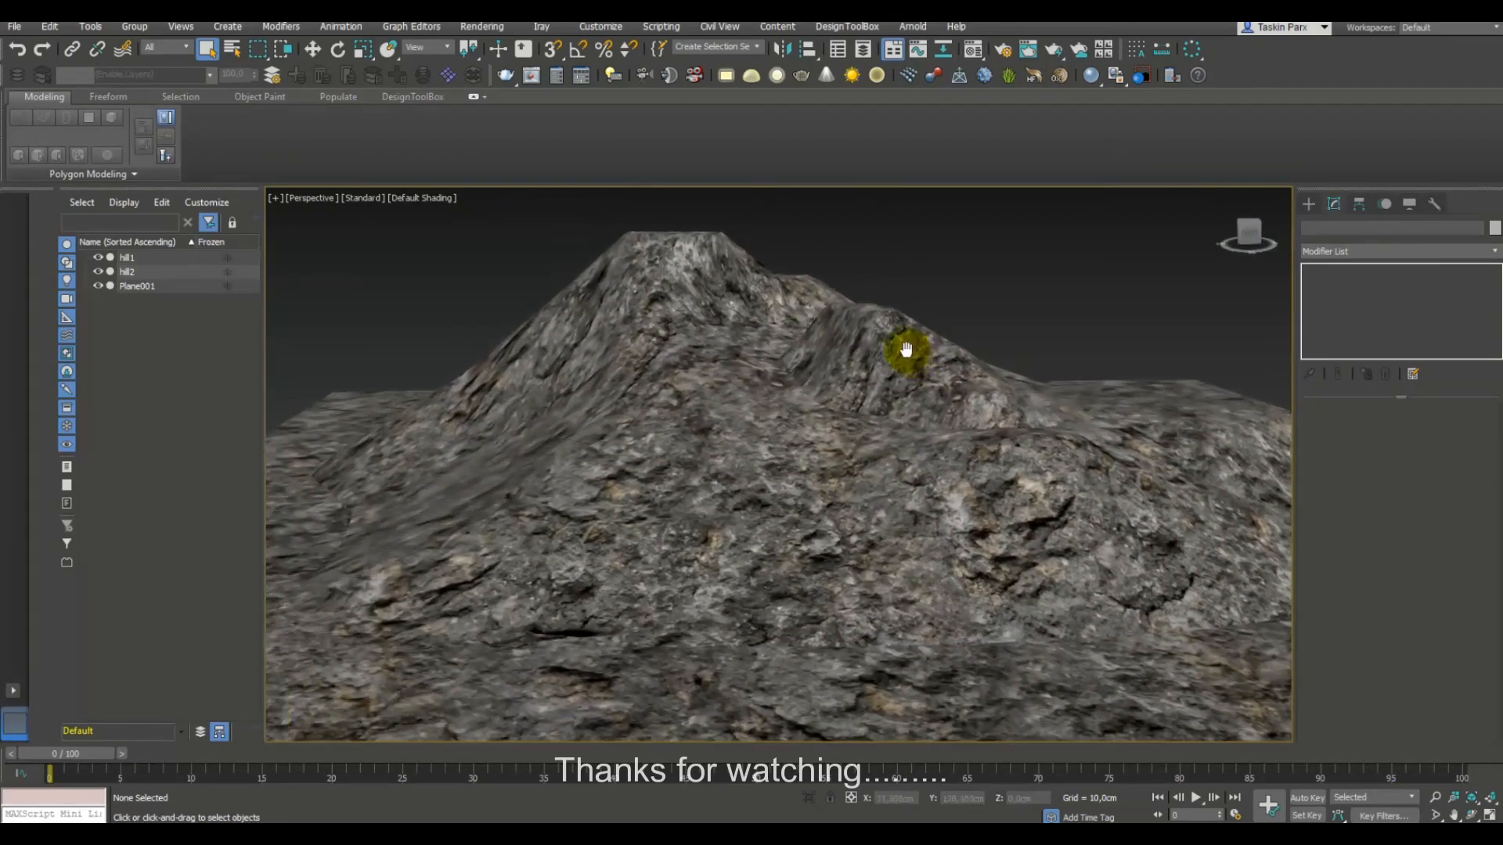
{"action": "middle_click_drag", "start_coordinate": [905, 349], "coordinate": [991, 350], "text": "alt"}
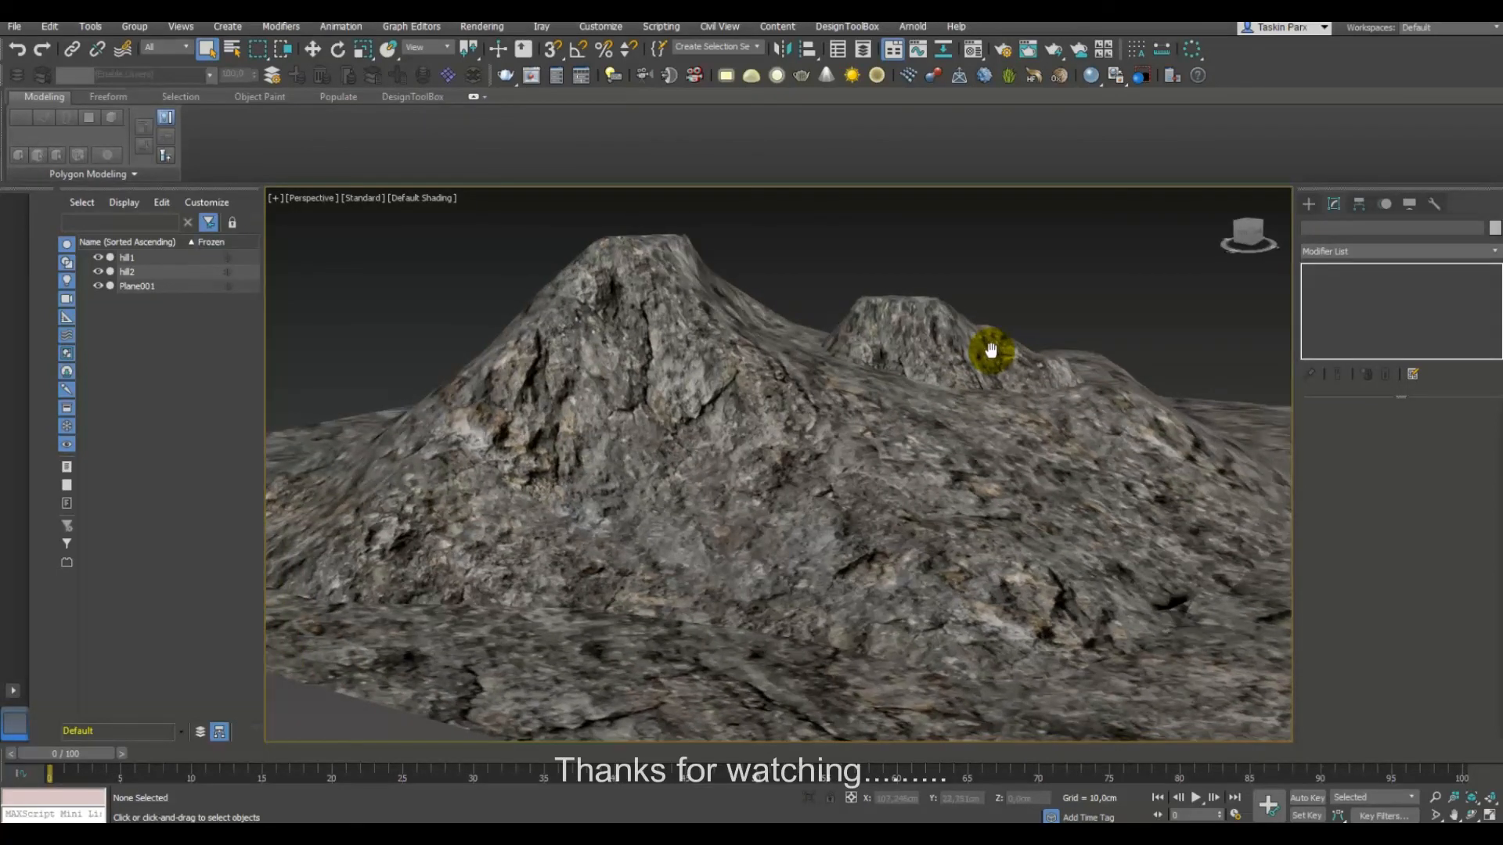